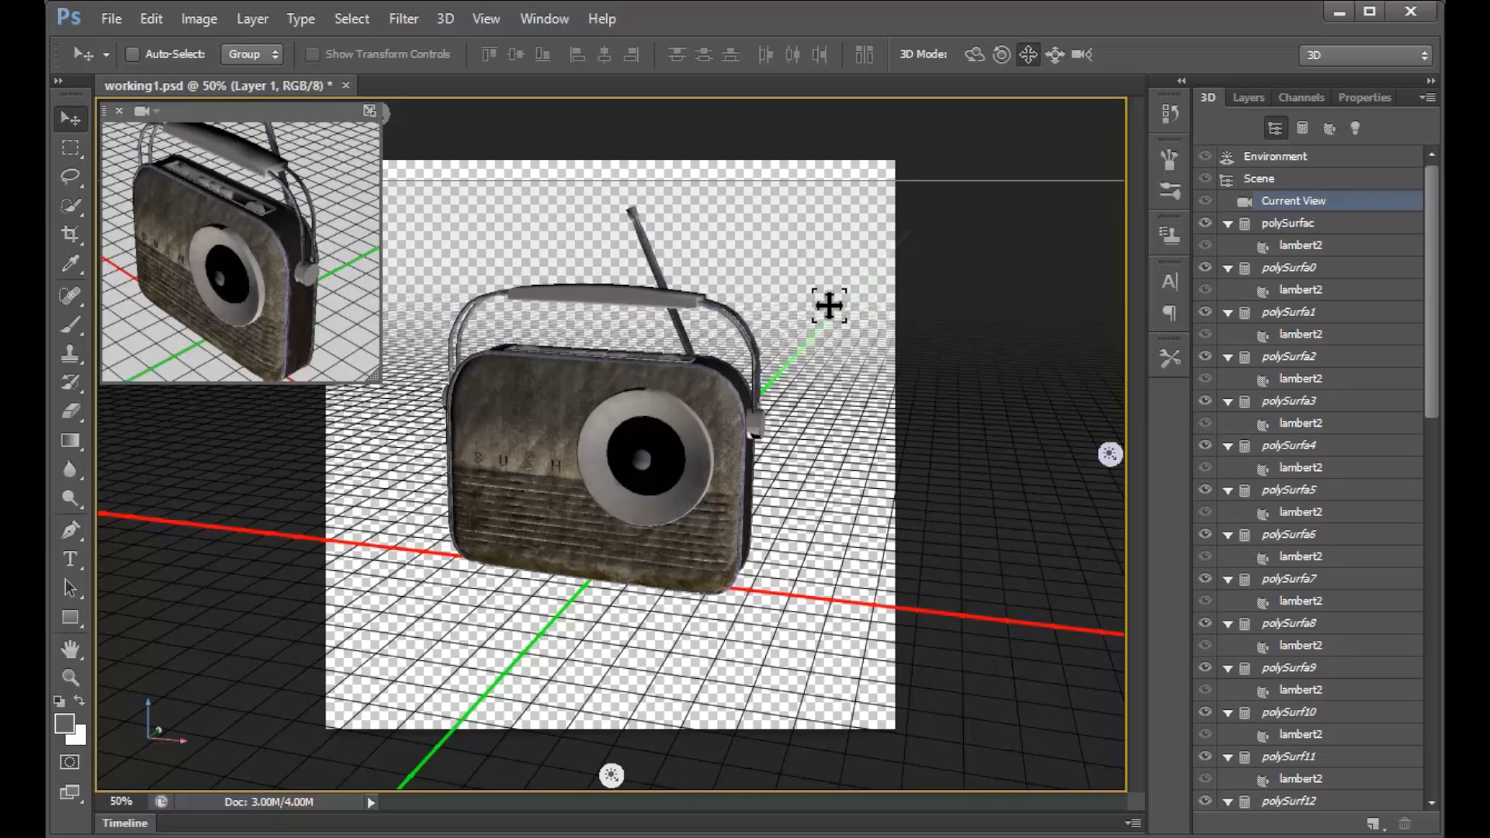
Add a new layer and place it beneath the radio's 3D layer.
left_click_drag(852, 317, 800, 299)
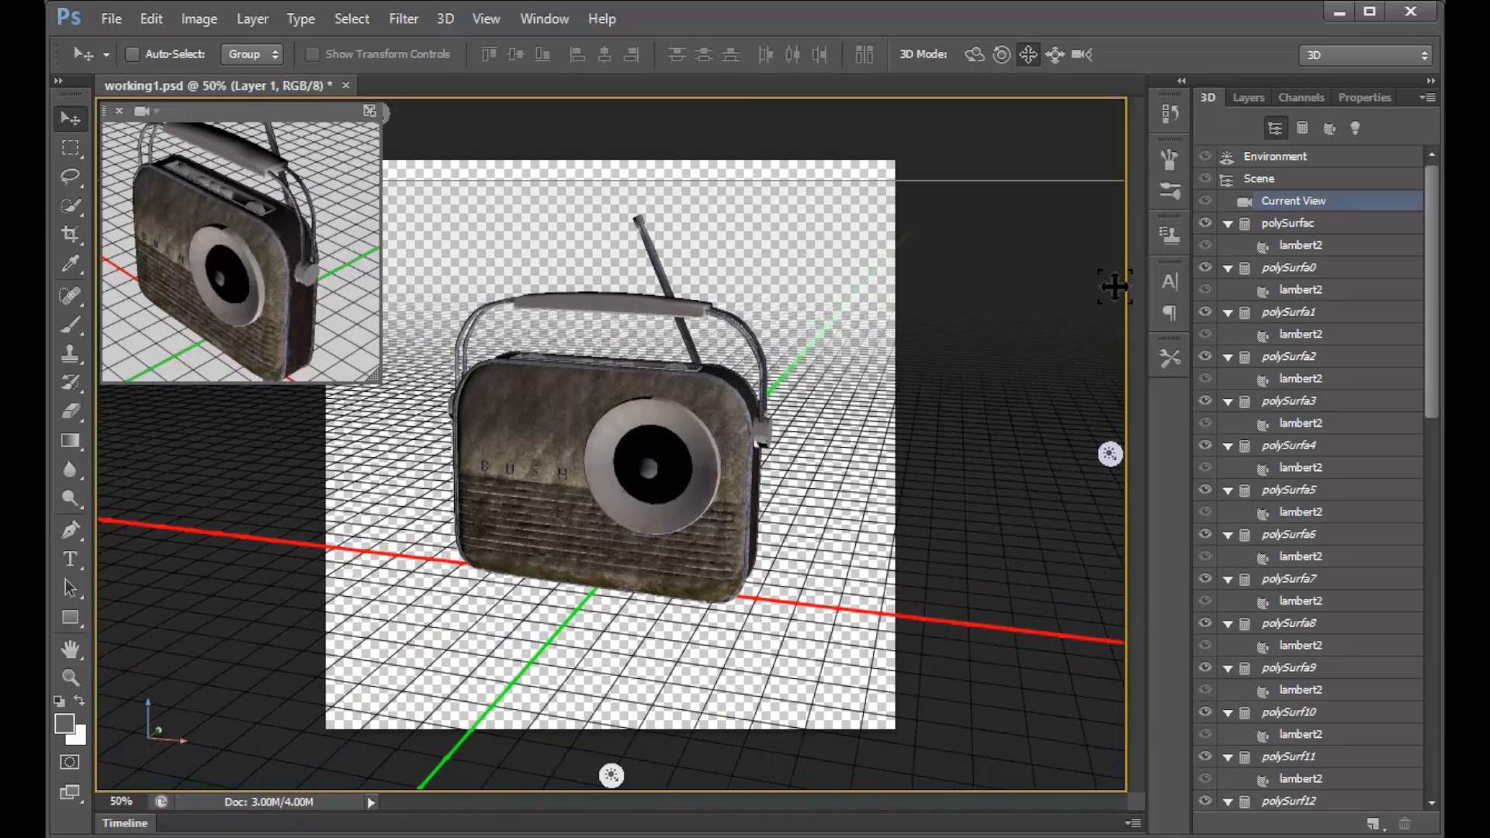
left_click(1243, 98)
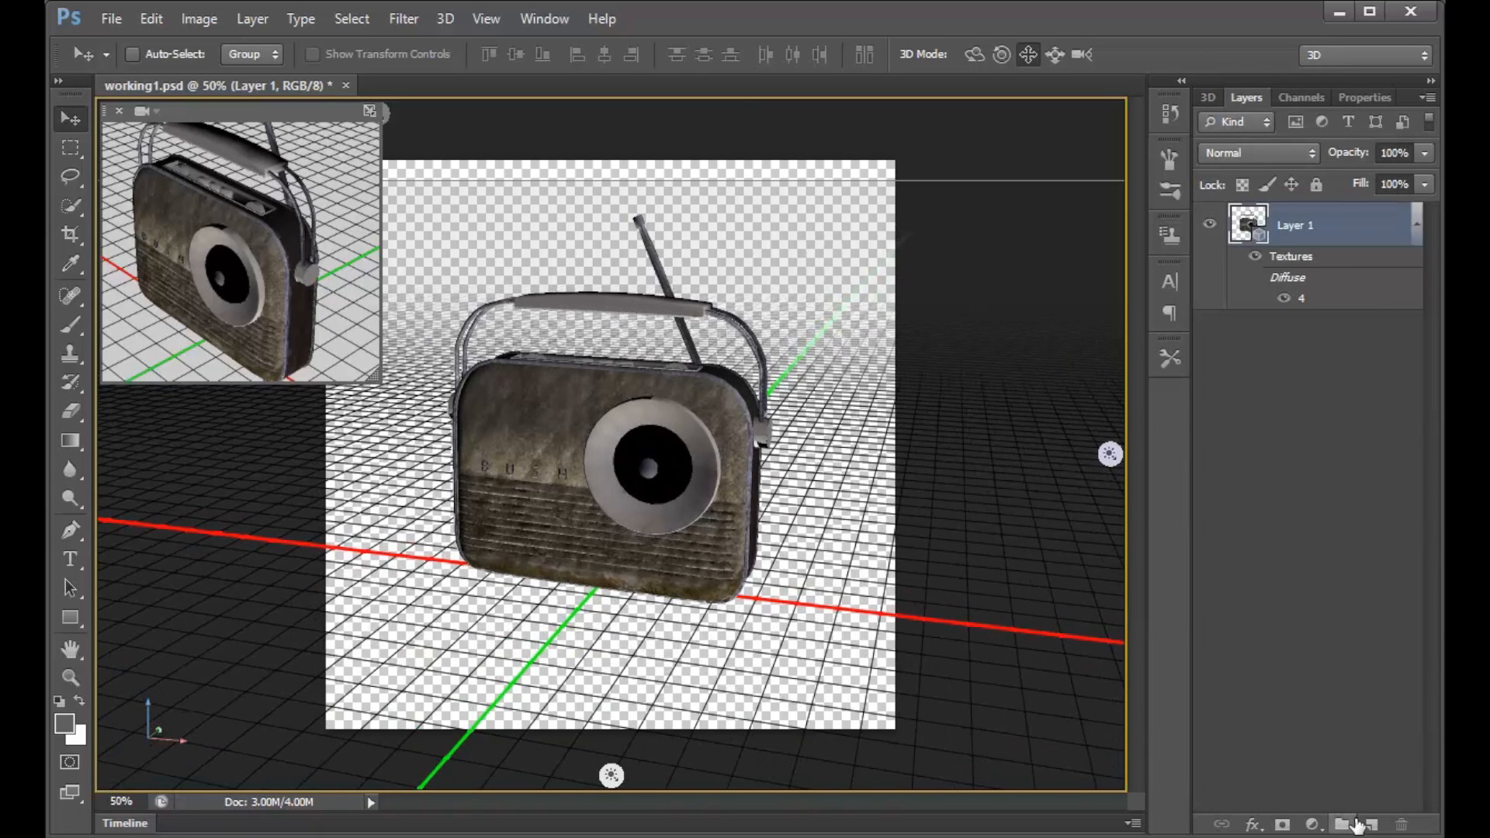
left_click(1380, 827)
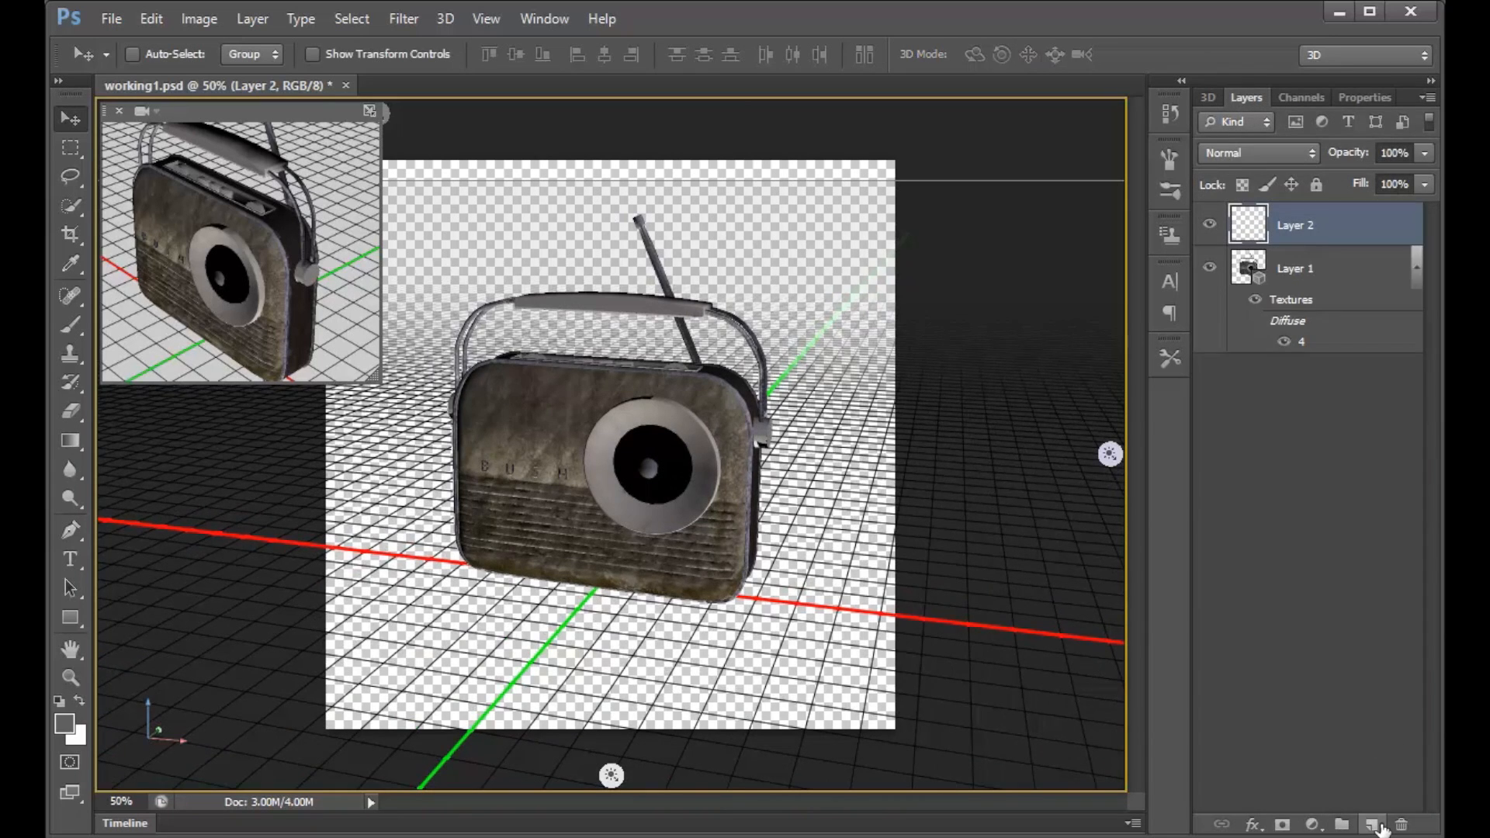
left_click_drag(1314, 227, 1309, 375)
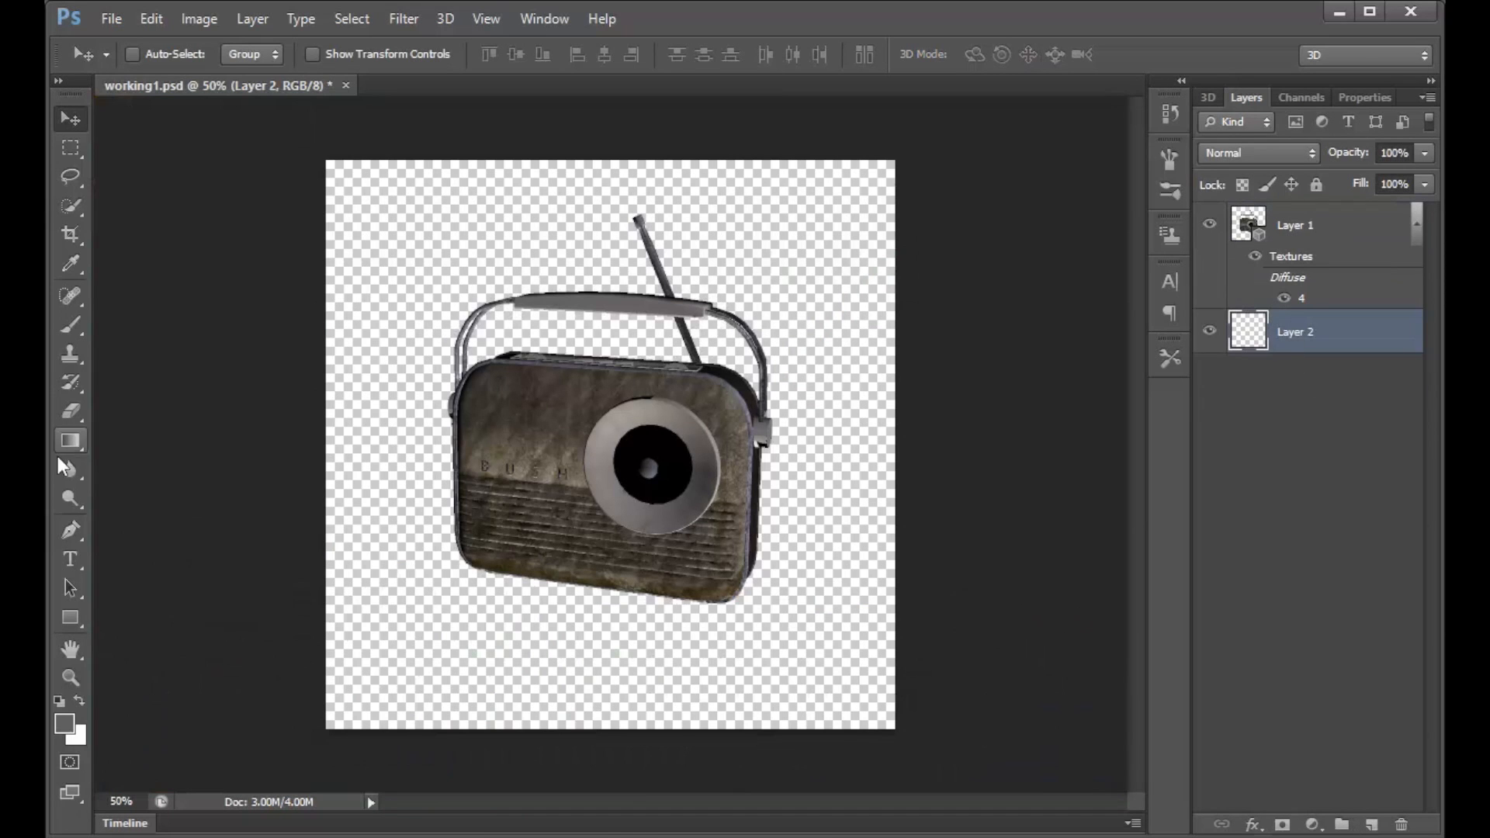
Fill the new layer with a vertical linear gradient from white above the radio to grey at the base of the canvas.
left_click_drag(76, 444, 157, 439)
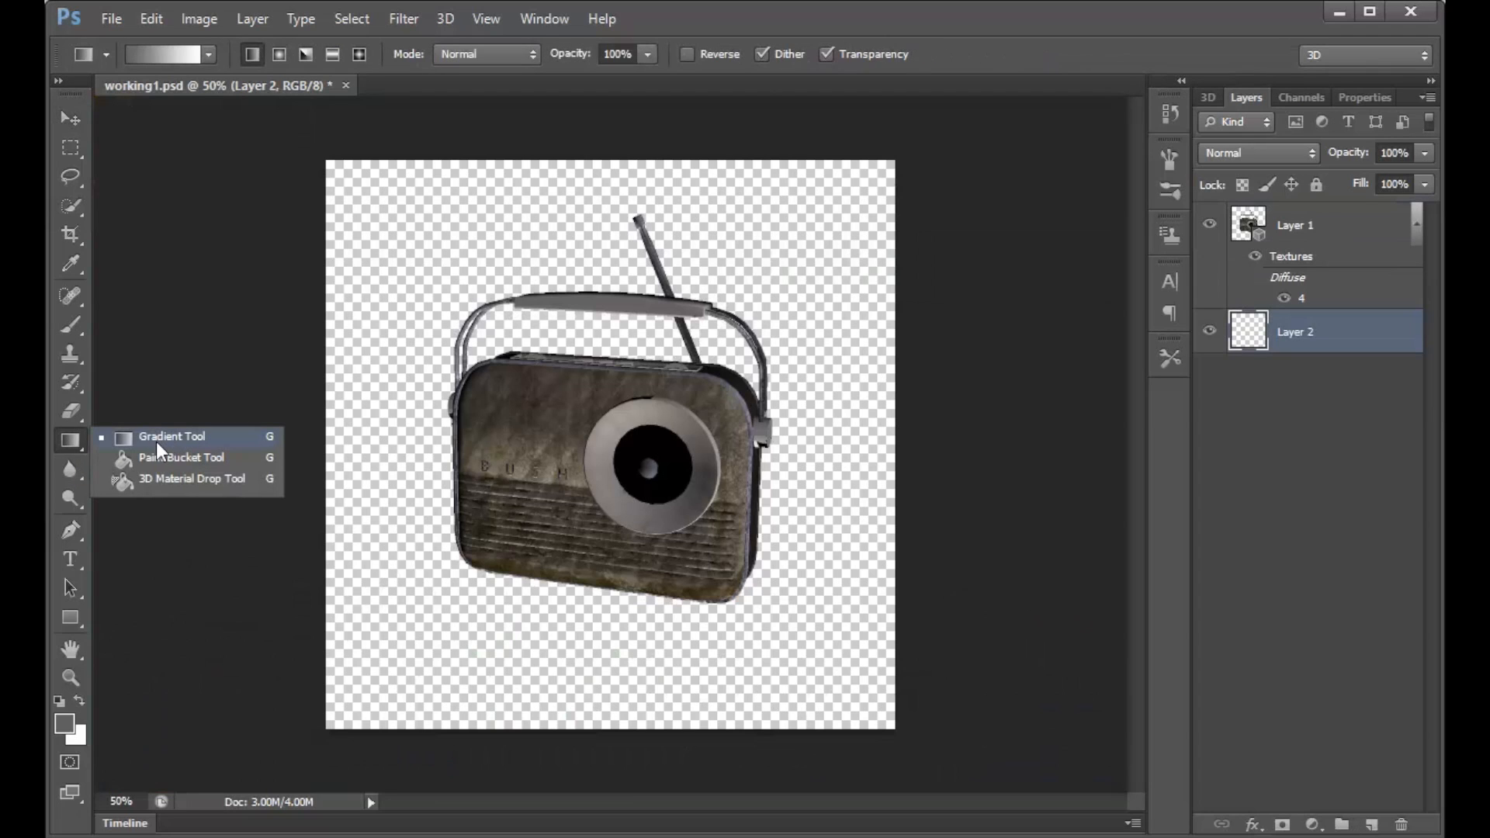
left_click(156, 440)
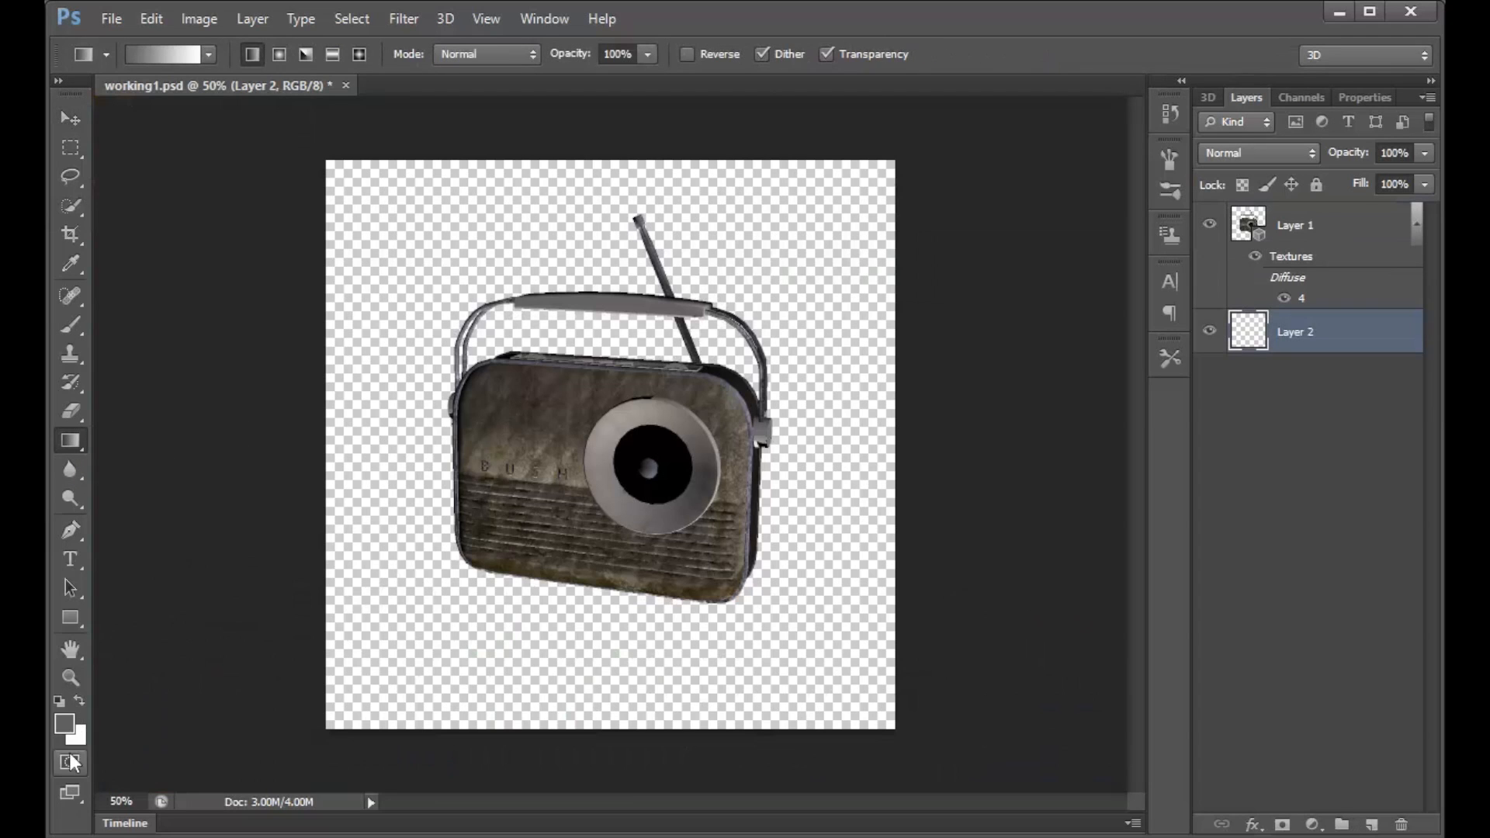
left_click(77, 731)
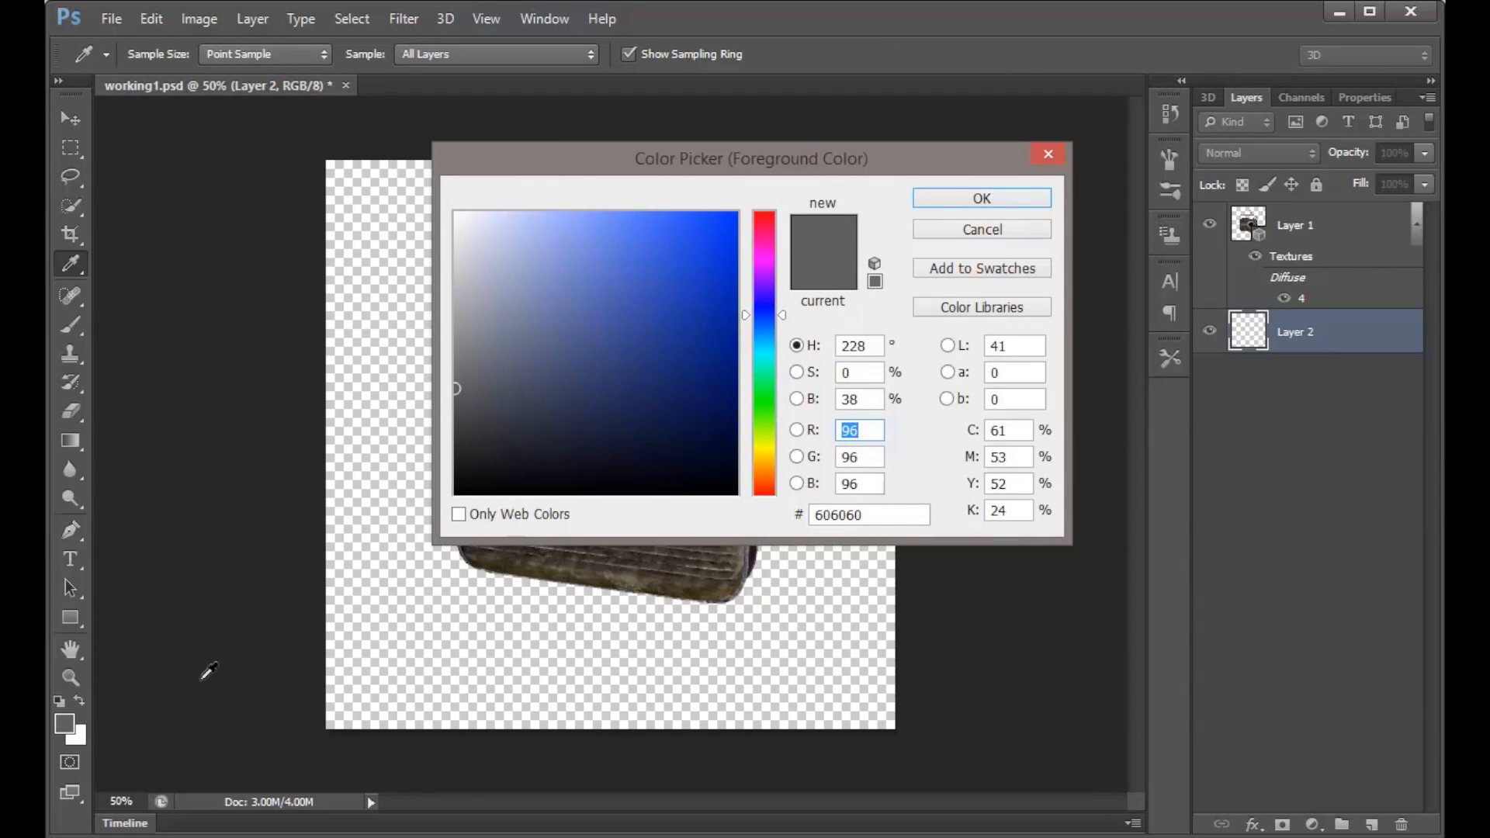
left_click(967, 230)
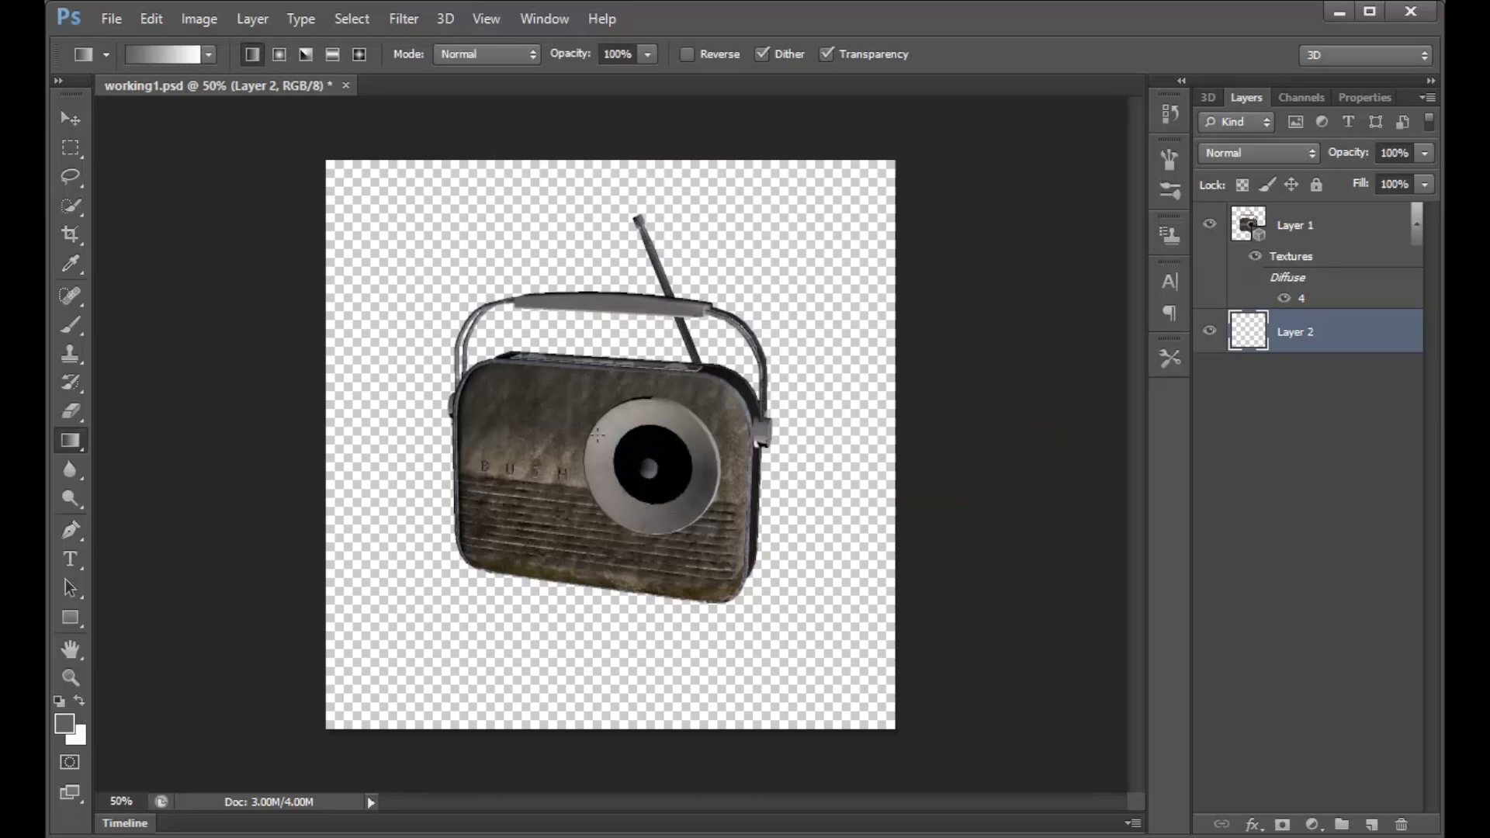
left_click_drag(616, 429, 329, 163)
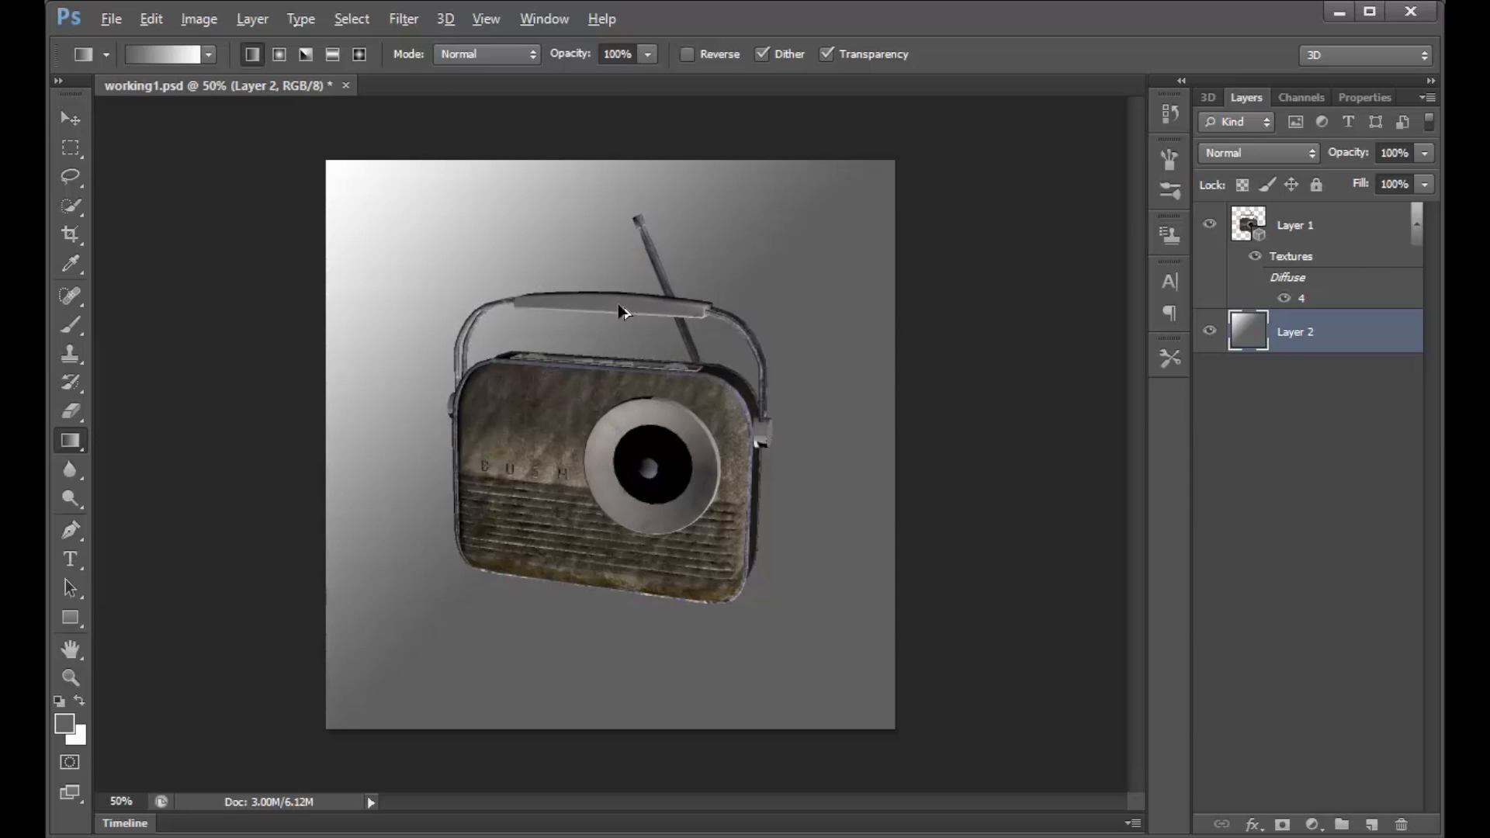
key("ctrl+z")
left_click_drag(848, 666, 649, 435)
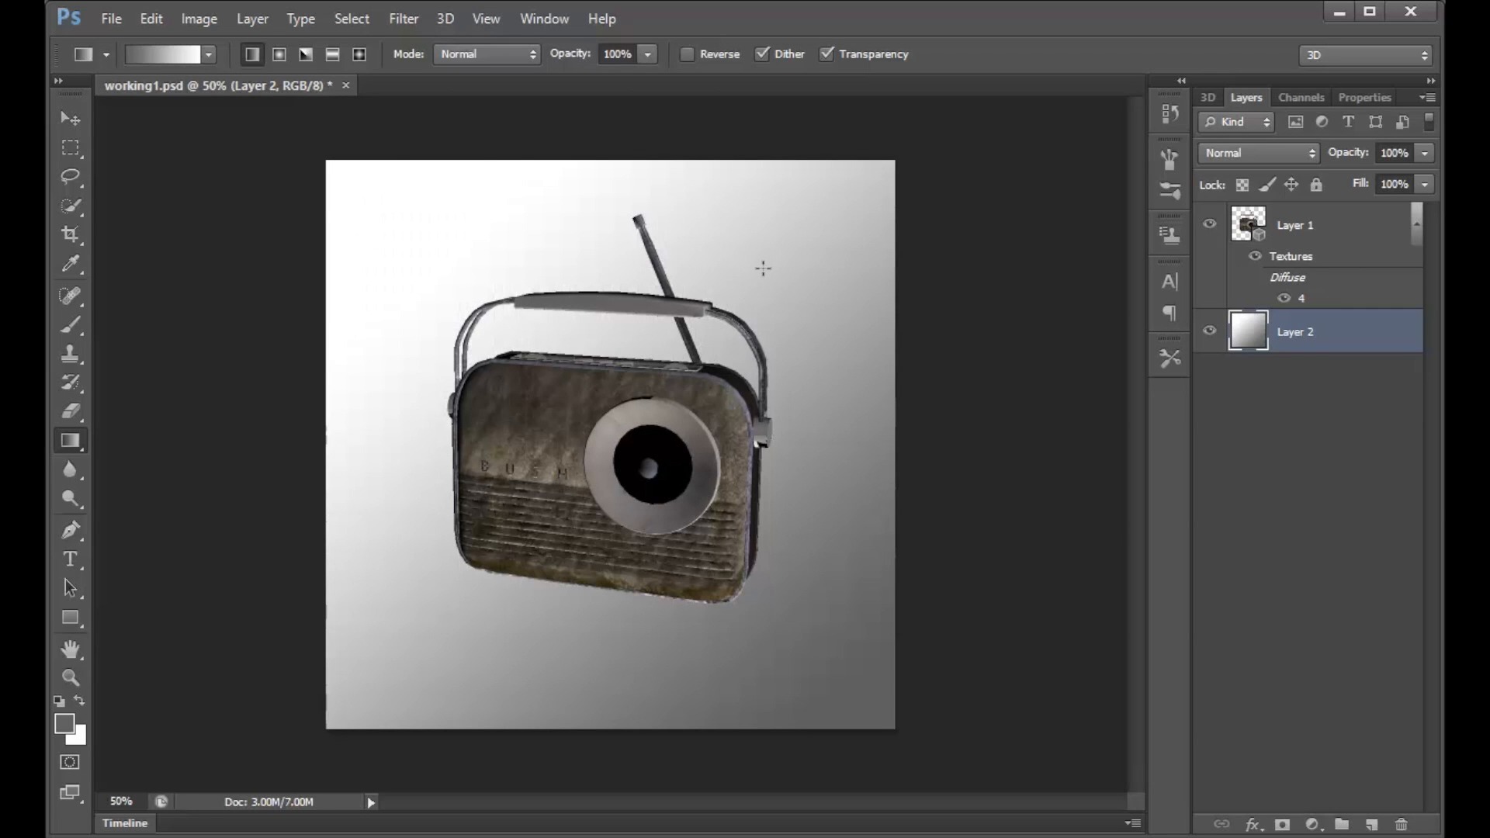
key("ctrl+z")
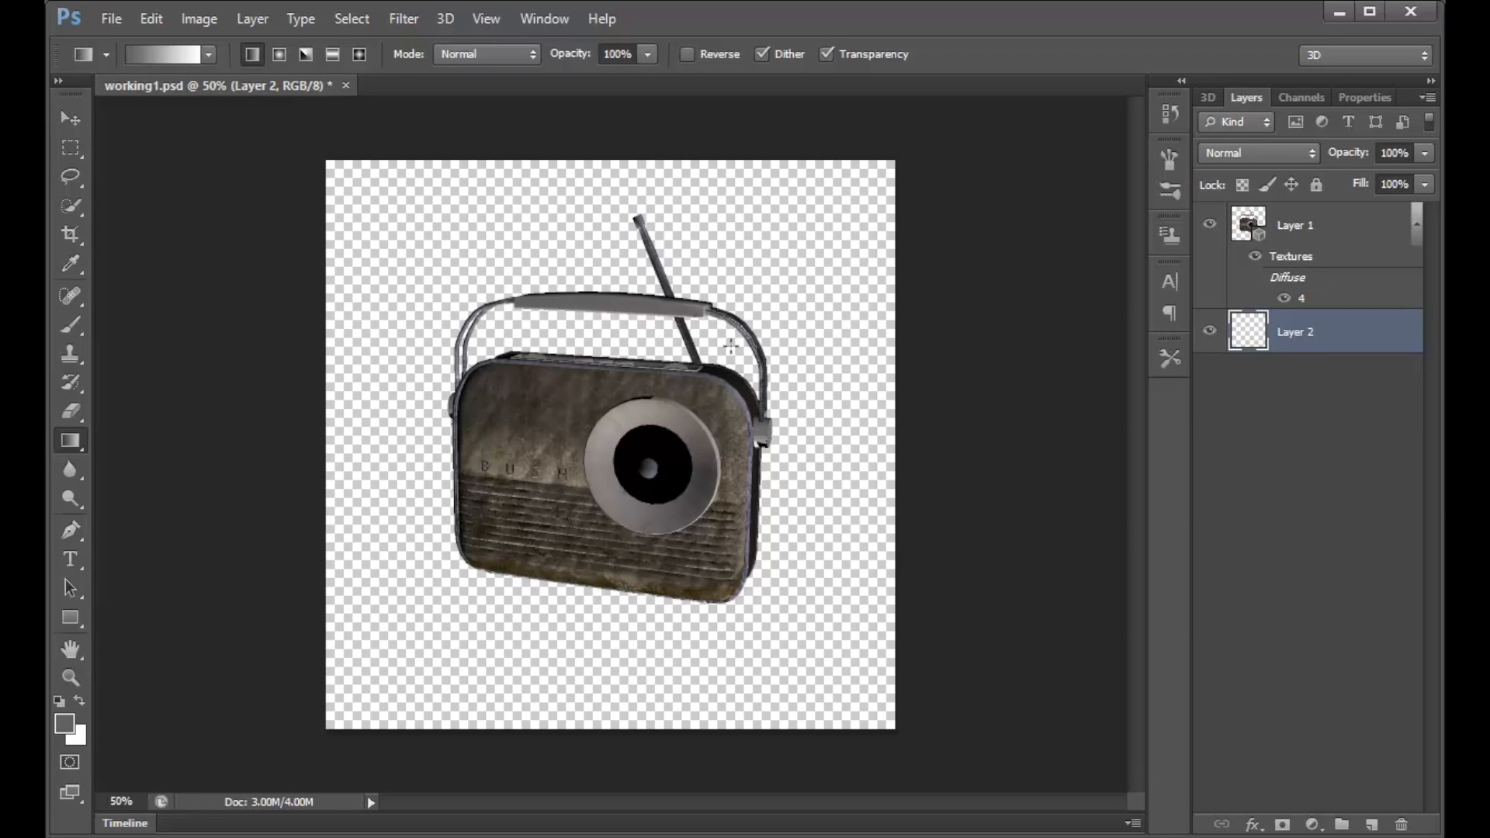
key("ctrl+z")
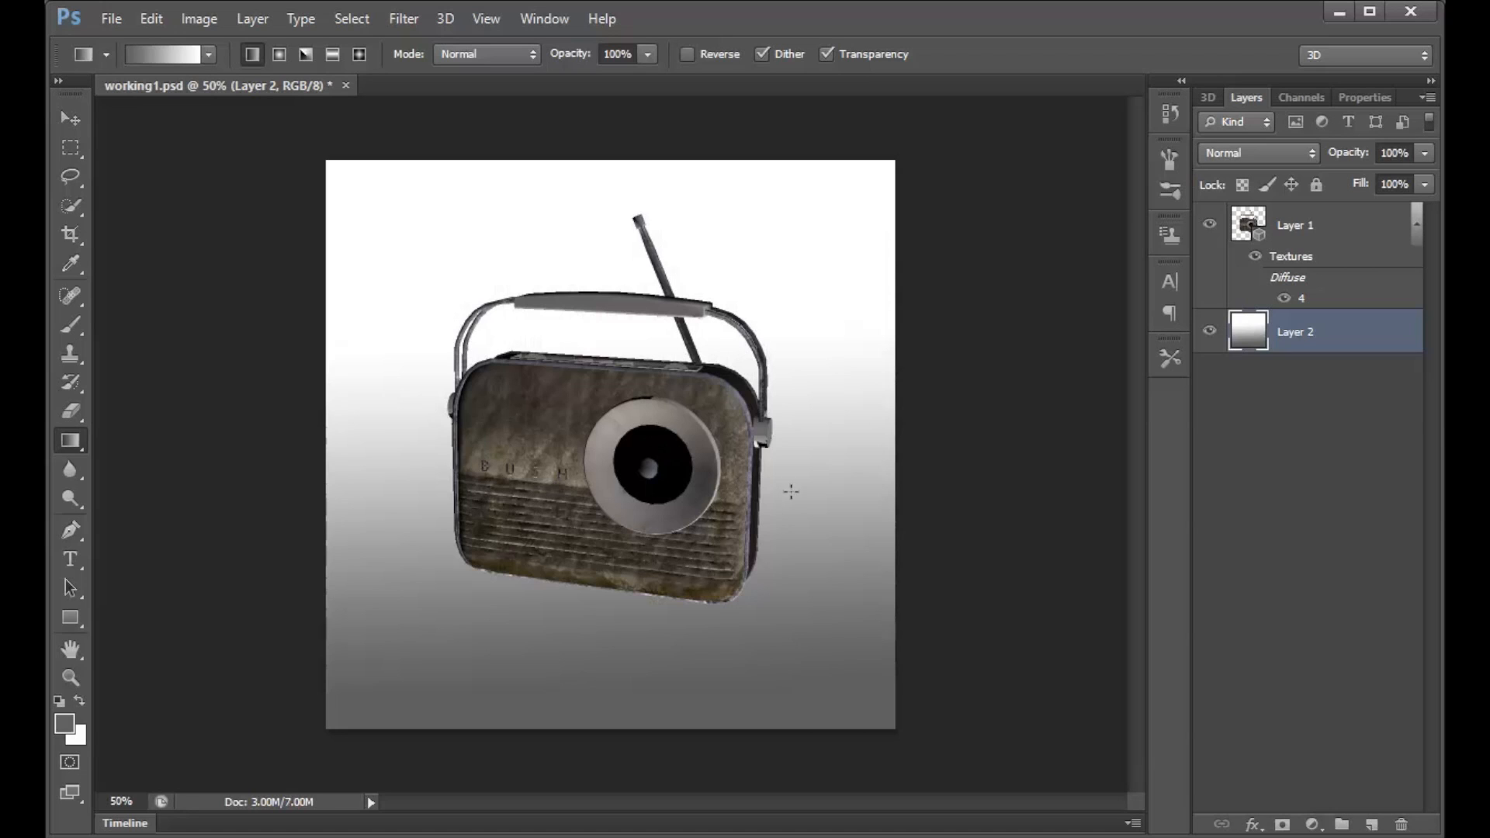
left_click(71, 118)
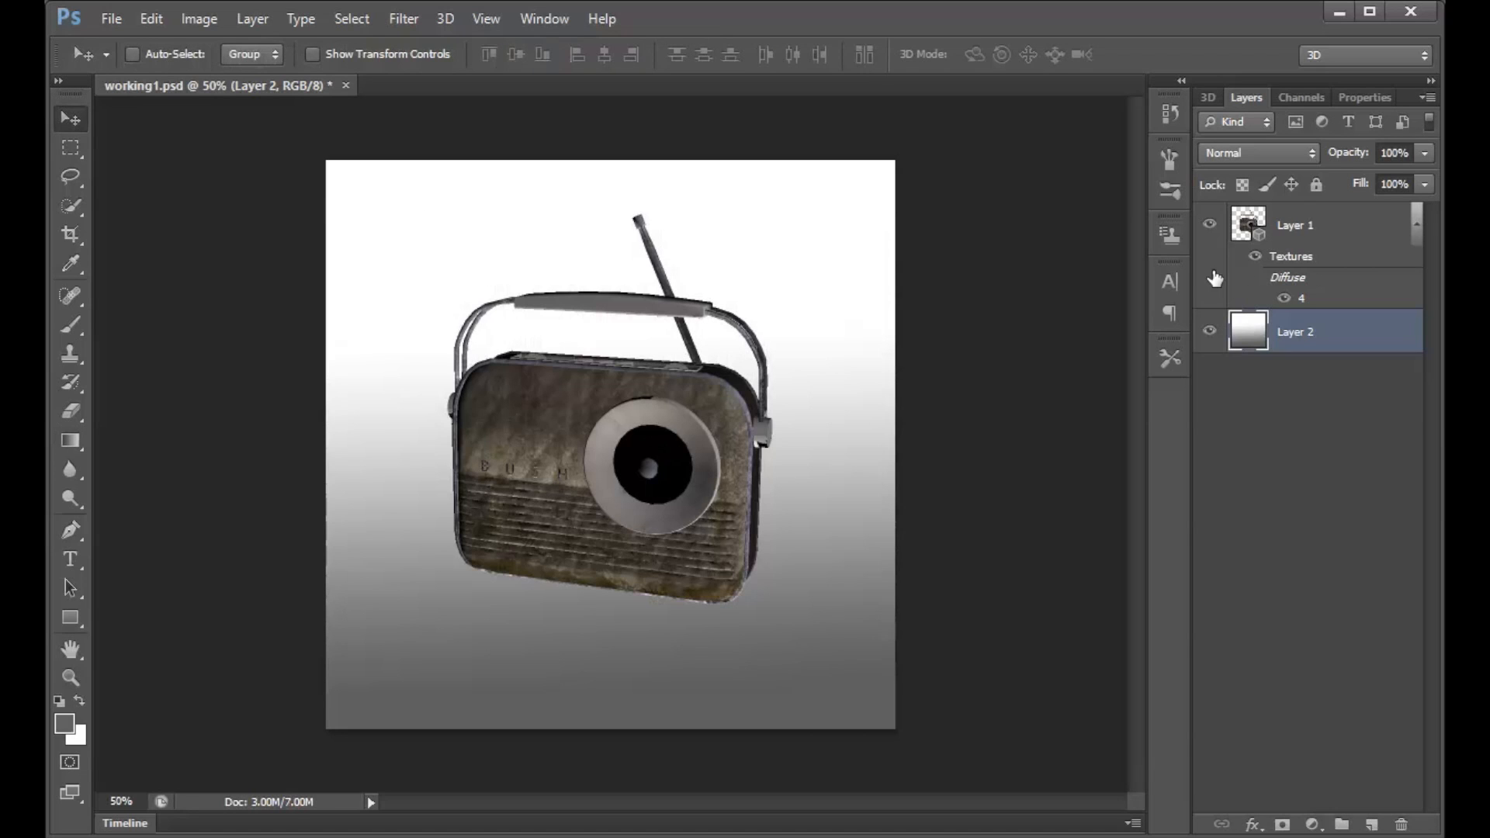
Select the radio's 3D layer and show the material properties of the lambert2 material under polySurfac.
left_click(1208, 97)
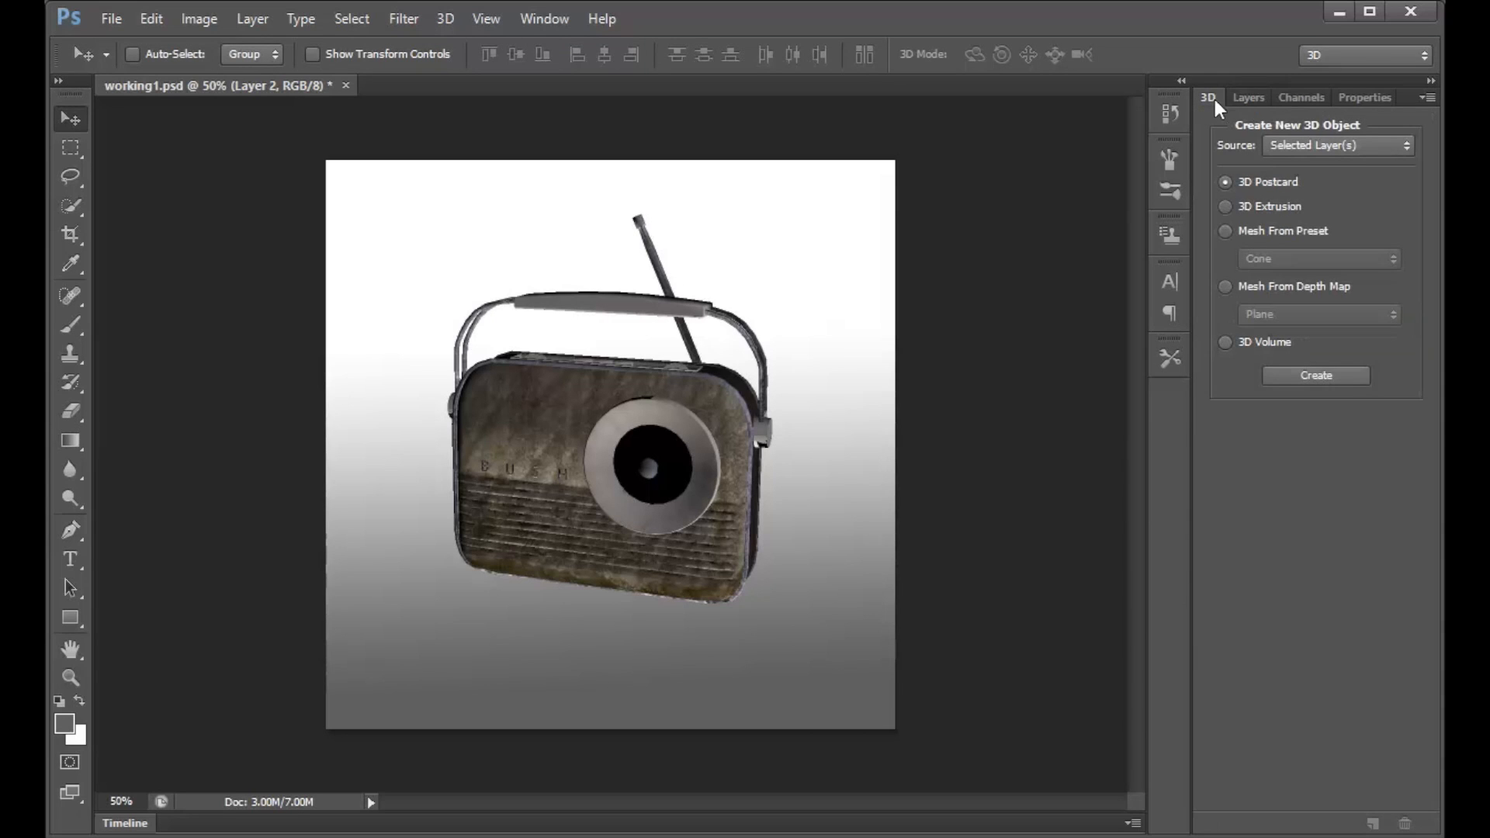
left_click(1250, 99)
left_click(1309, 229)
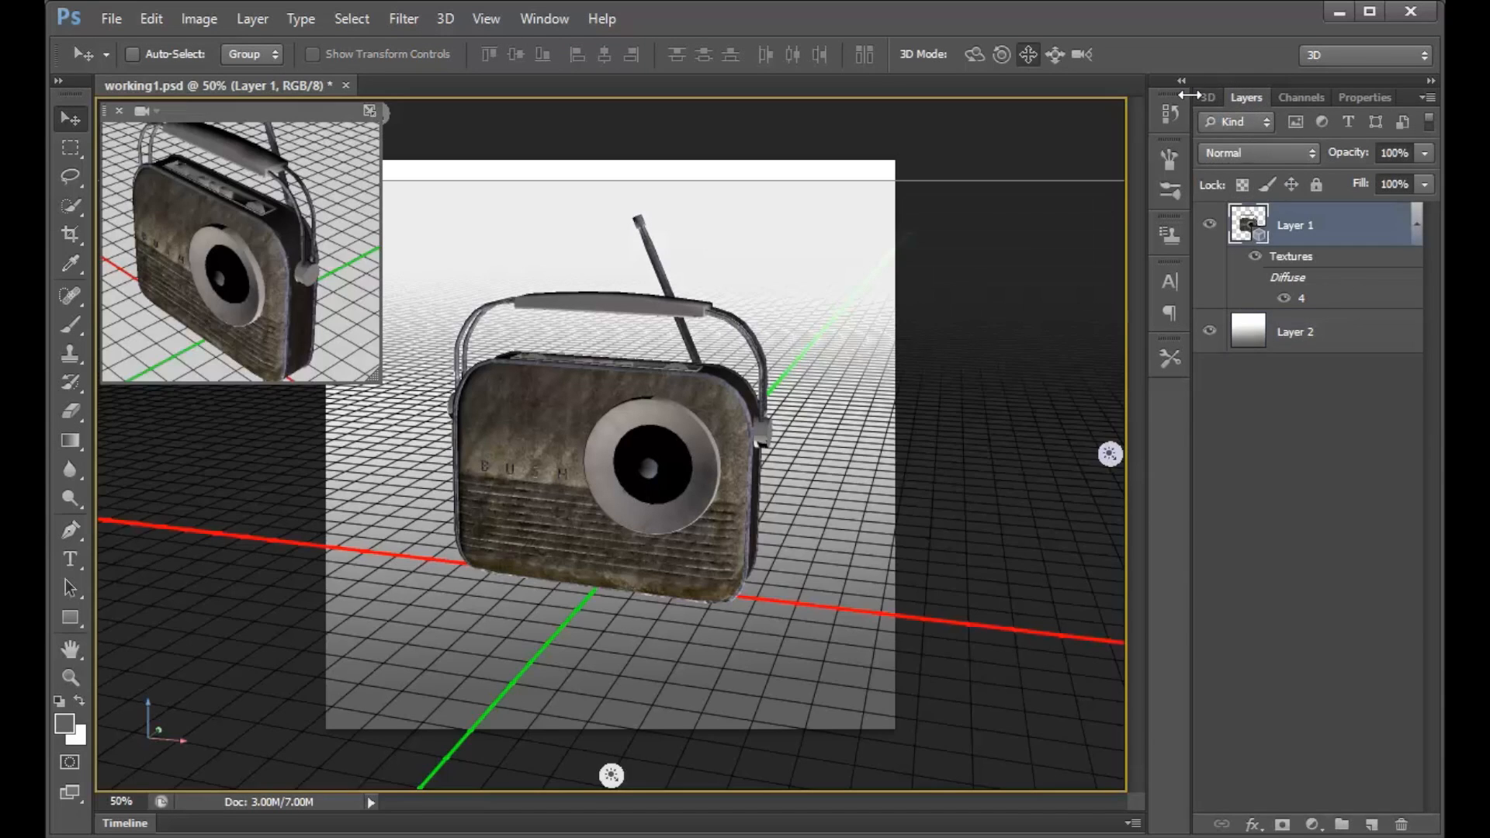
left_click(1204, 99)
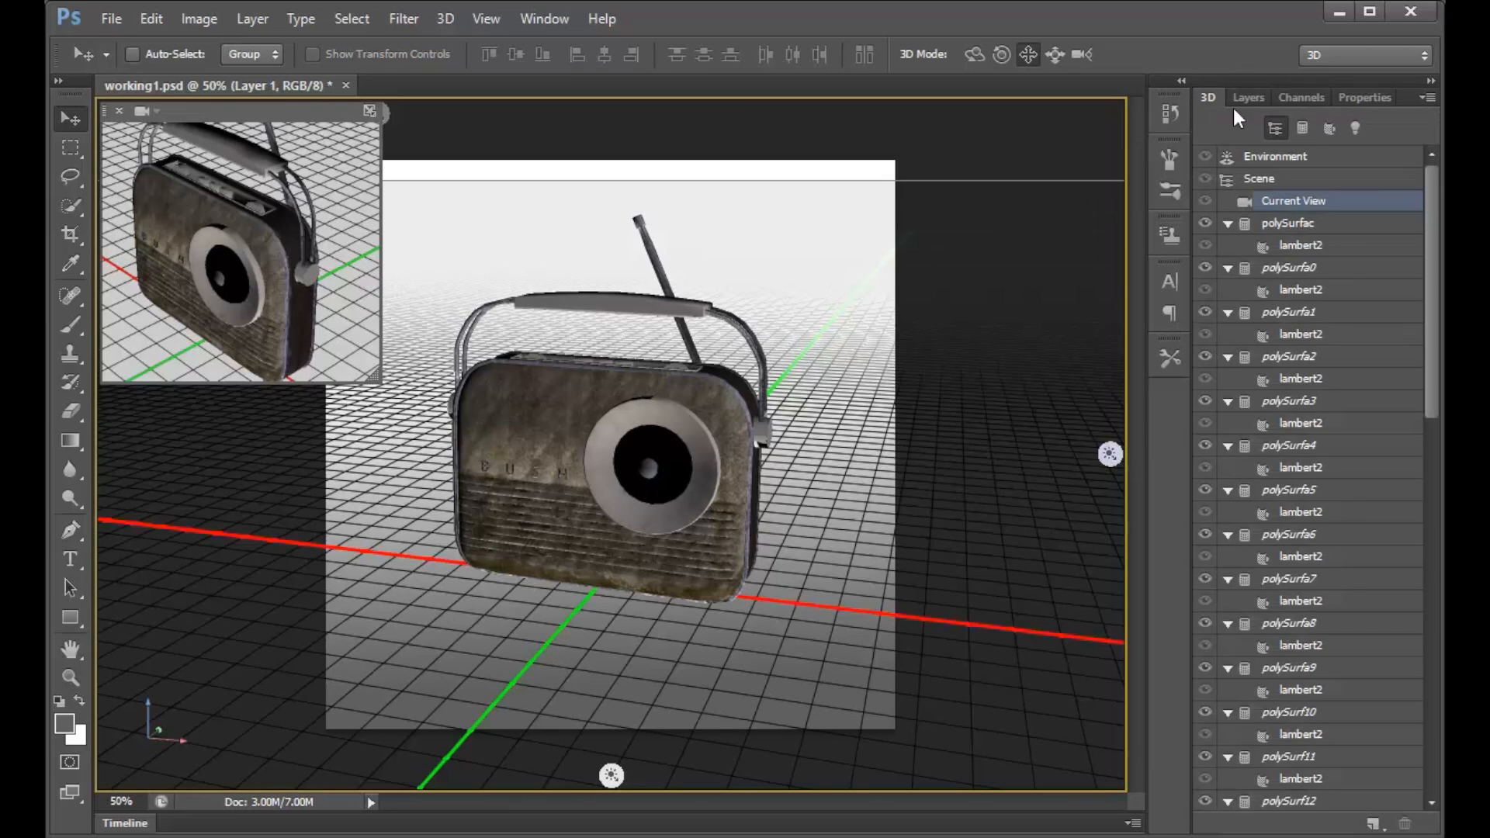
left_click(1310, 246)
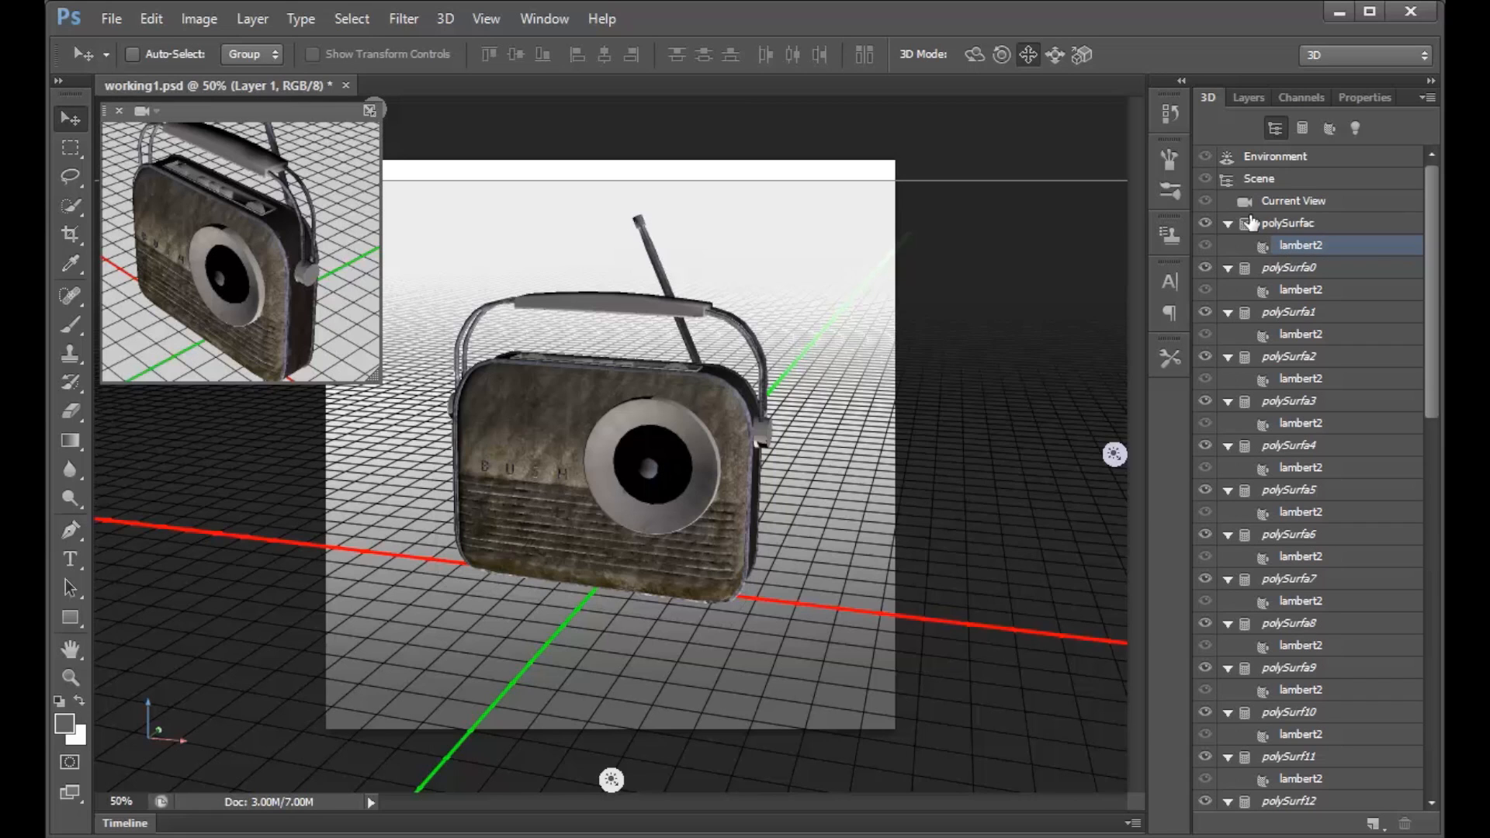
left_click(1352, 99)
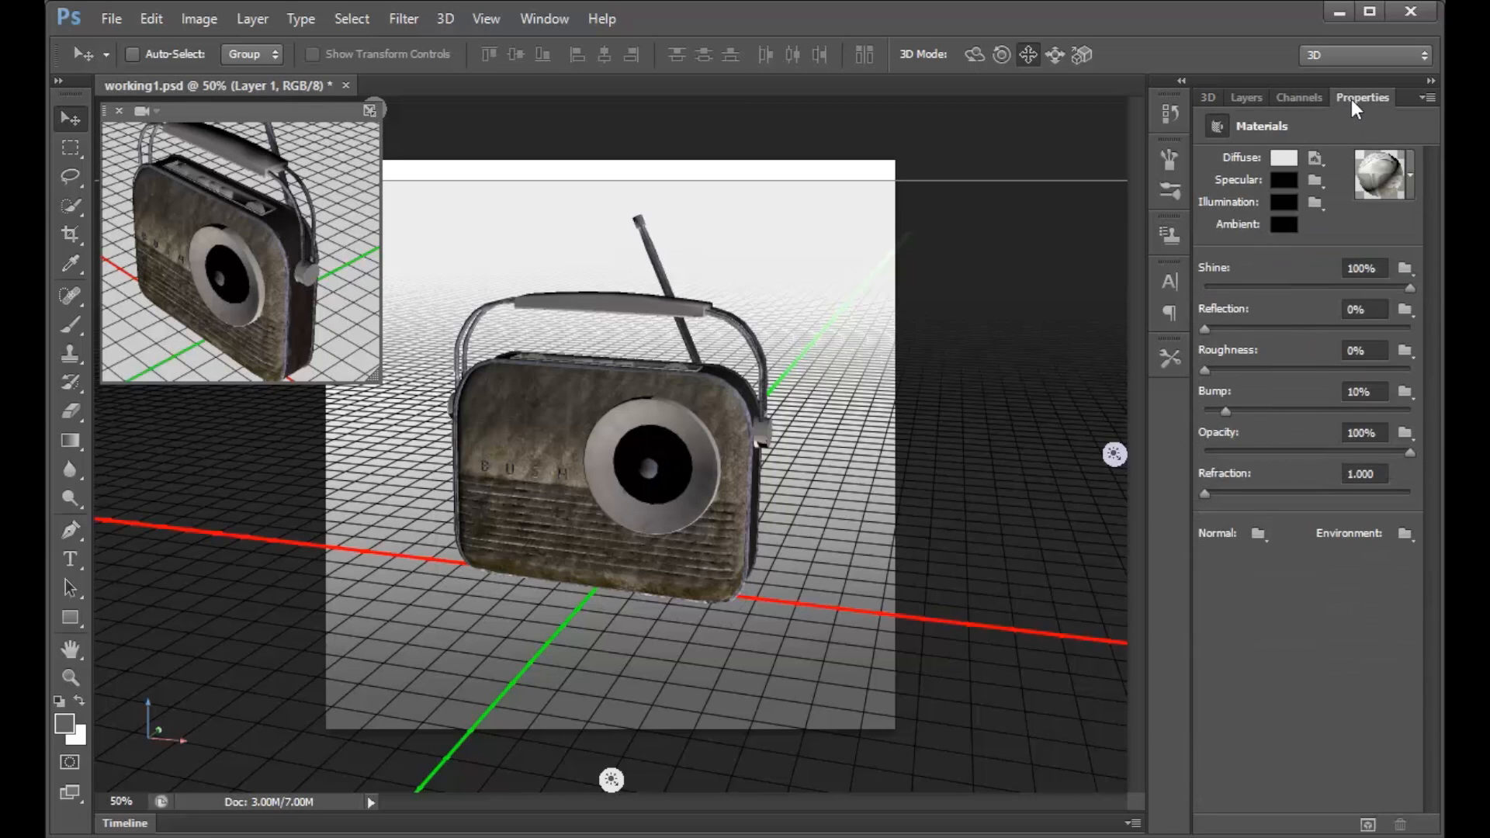
Create a new normal map texture named Normal for the lambert2 material.
left_click(1265, 533)
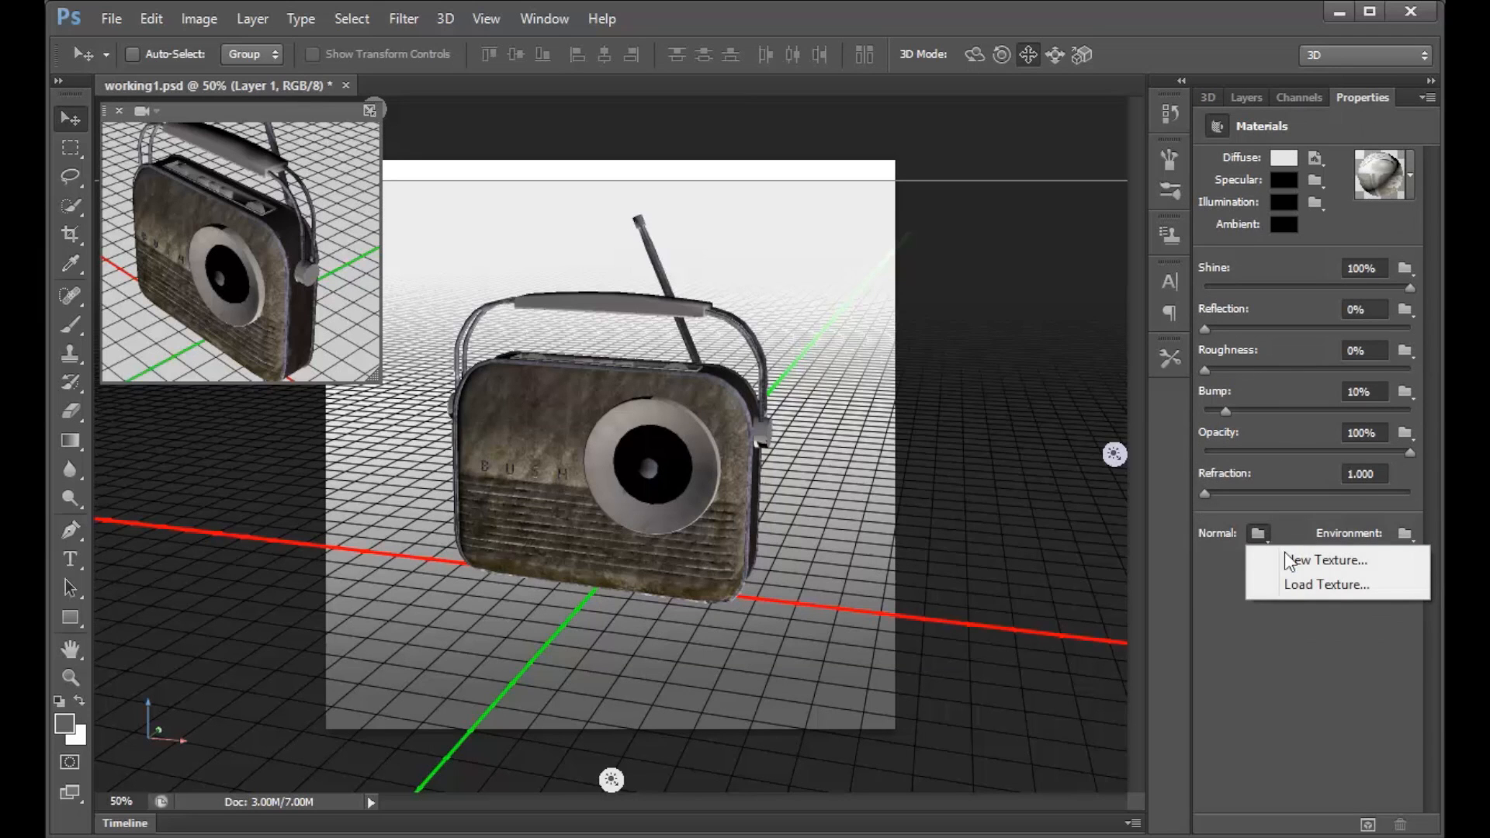
left_click(1307, 565)
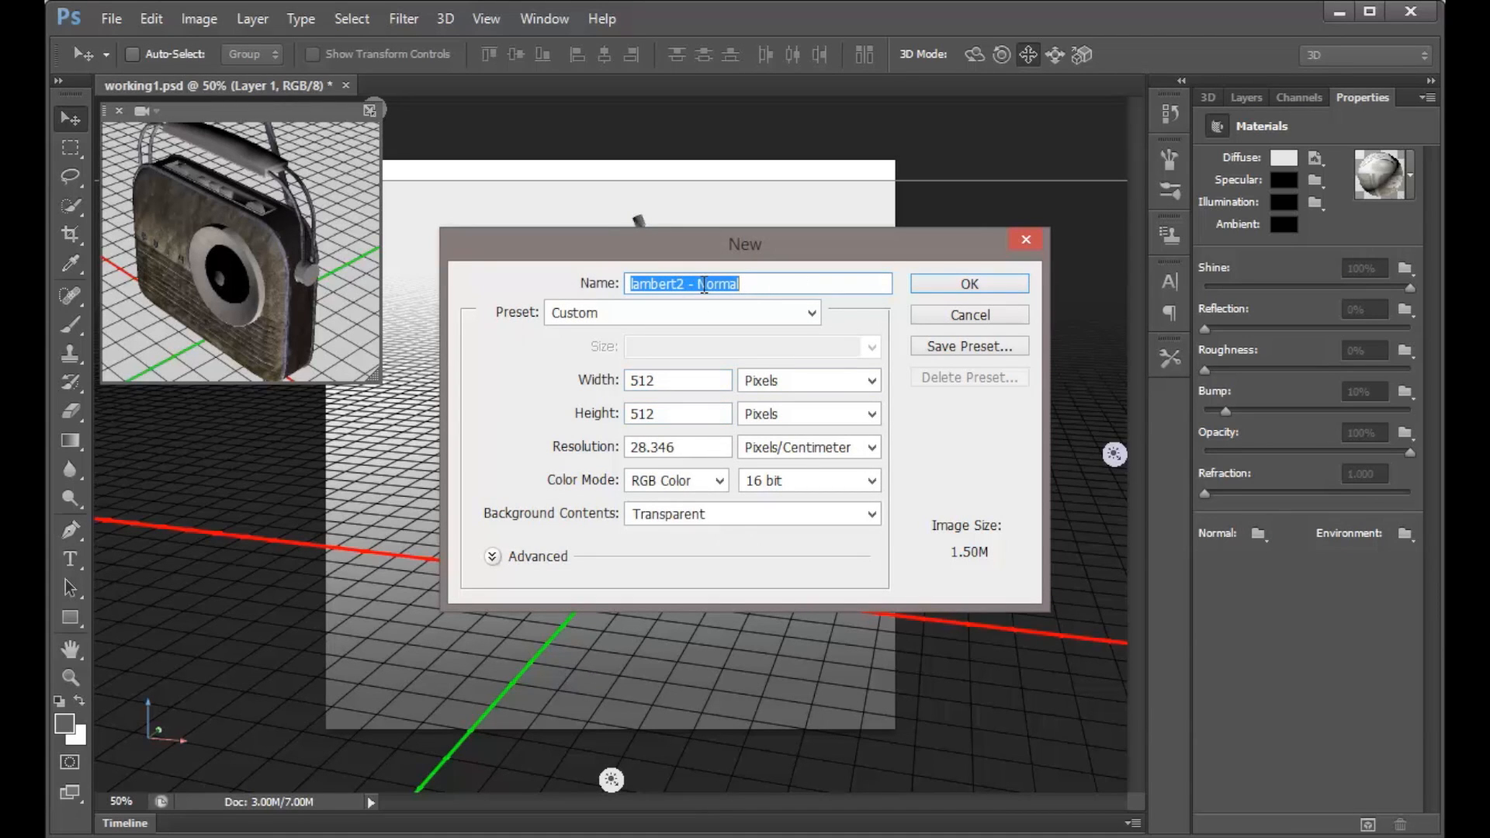
left_click_drag(697, 285, 669, 287)
key("BackSpace")
key("BackSpace")
key("BackSpace")
key("BackSpace")
key("BackSpace")
key("BackSpace")
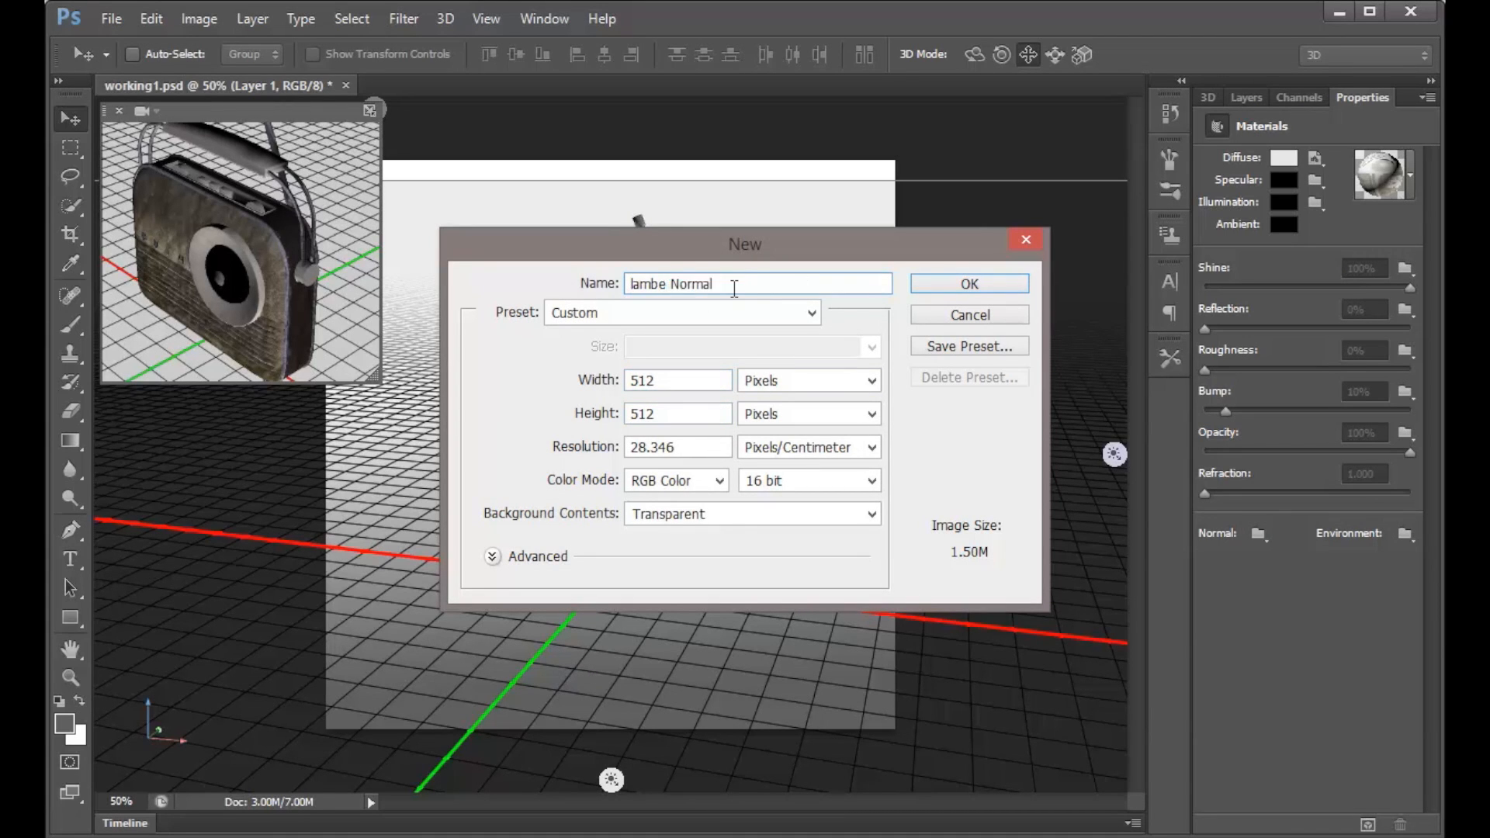
left_click(988, 285)
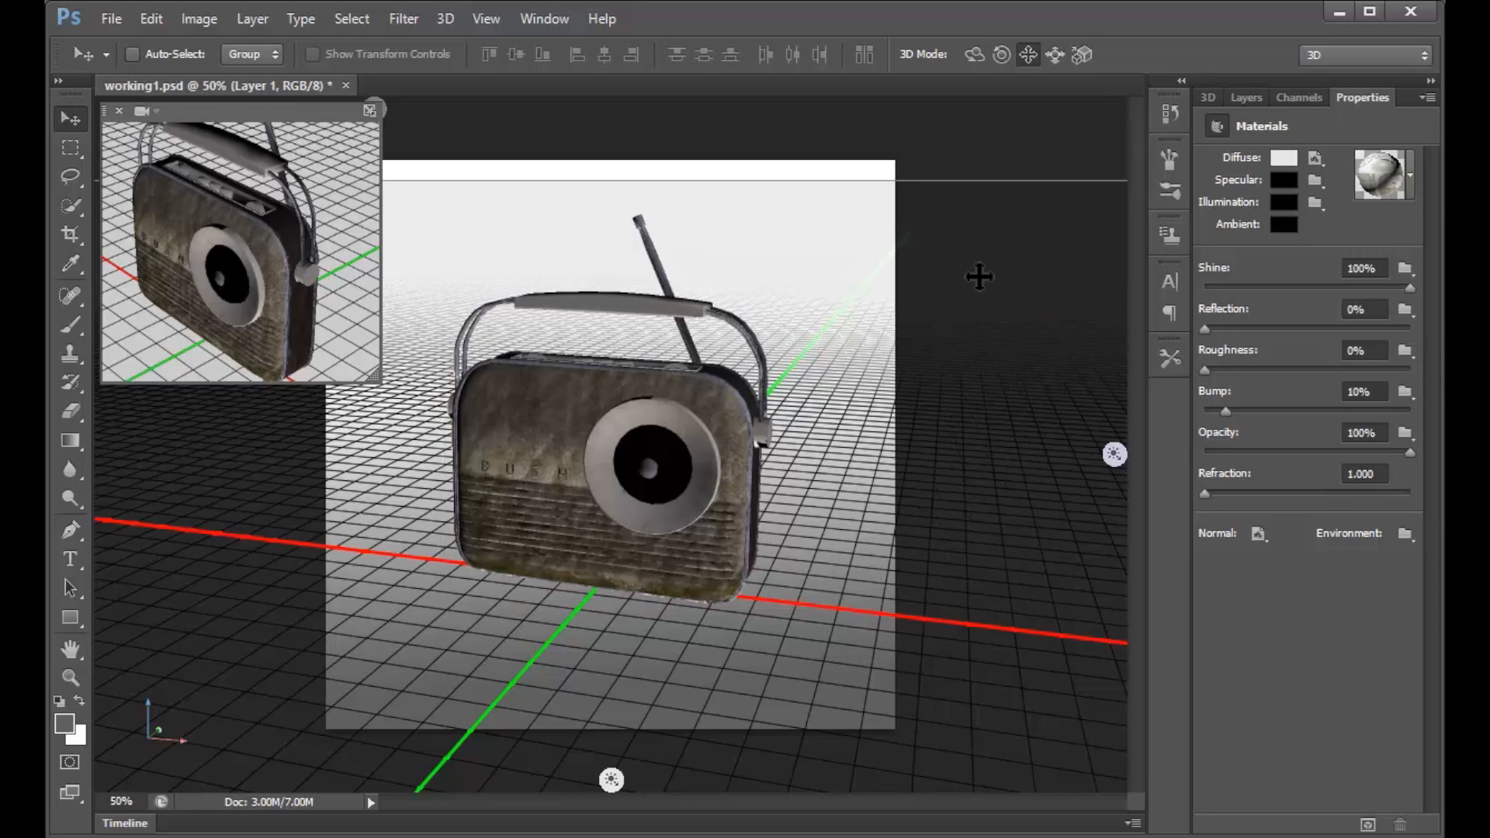
Open the Normal texture from the radio layer to inspect its blank canvas, and close it again.
left_click(1244, 96)
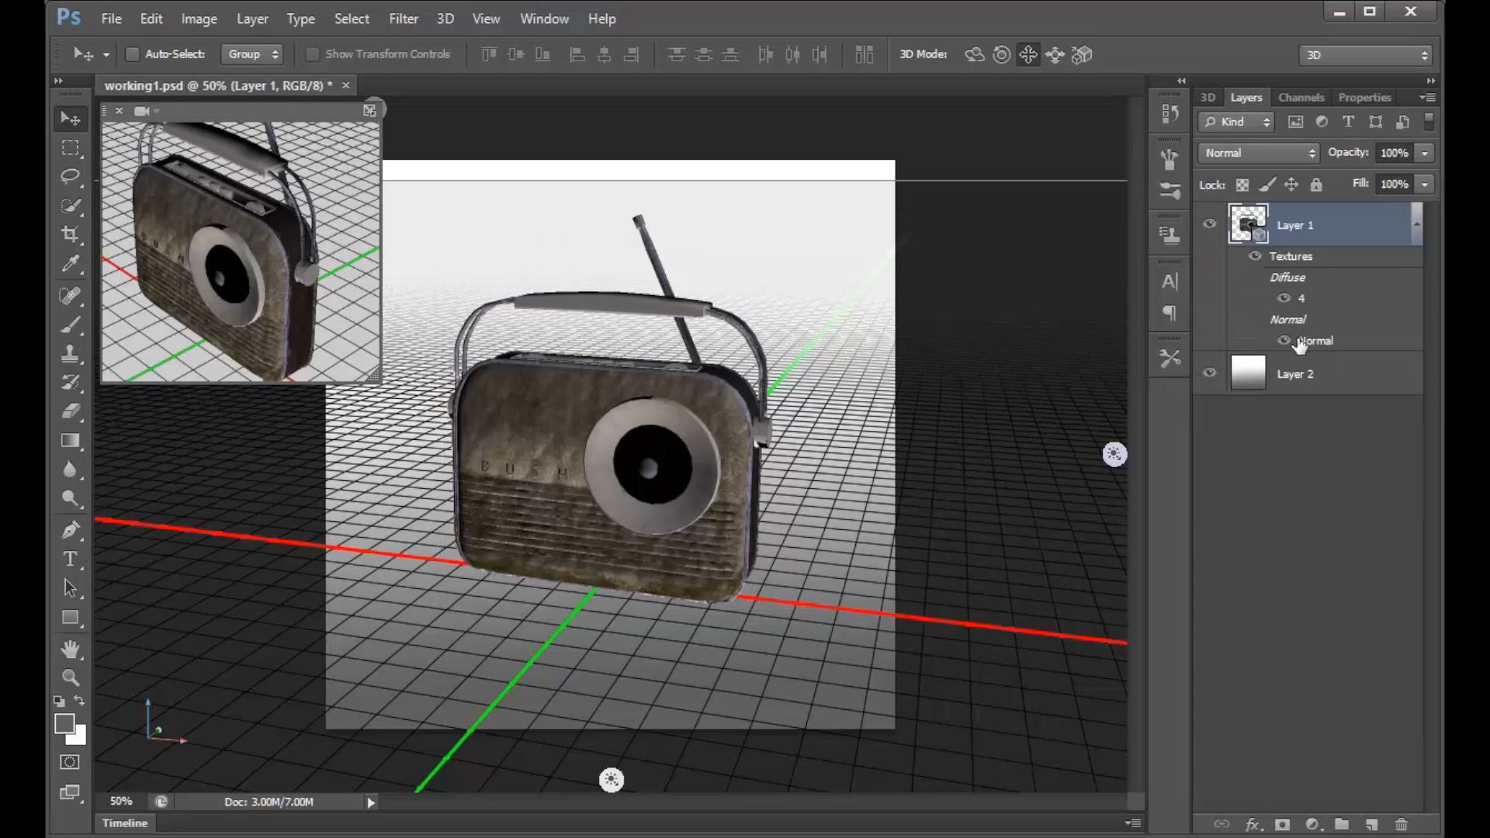
double_click(1323, 342)
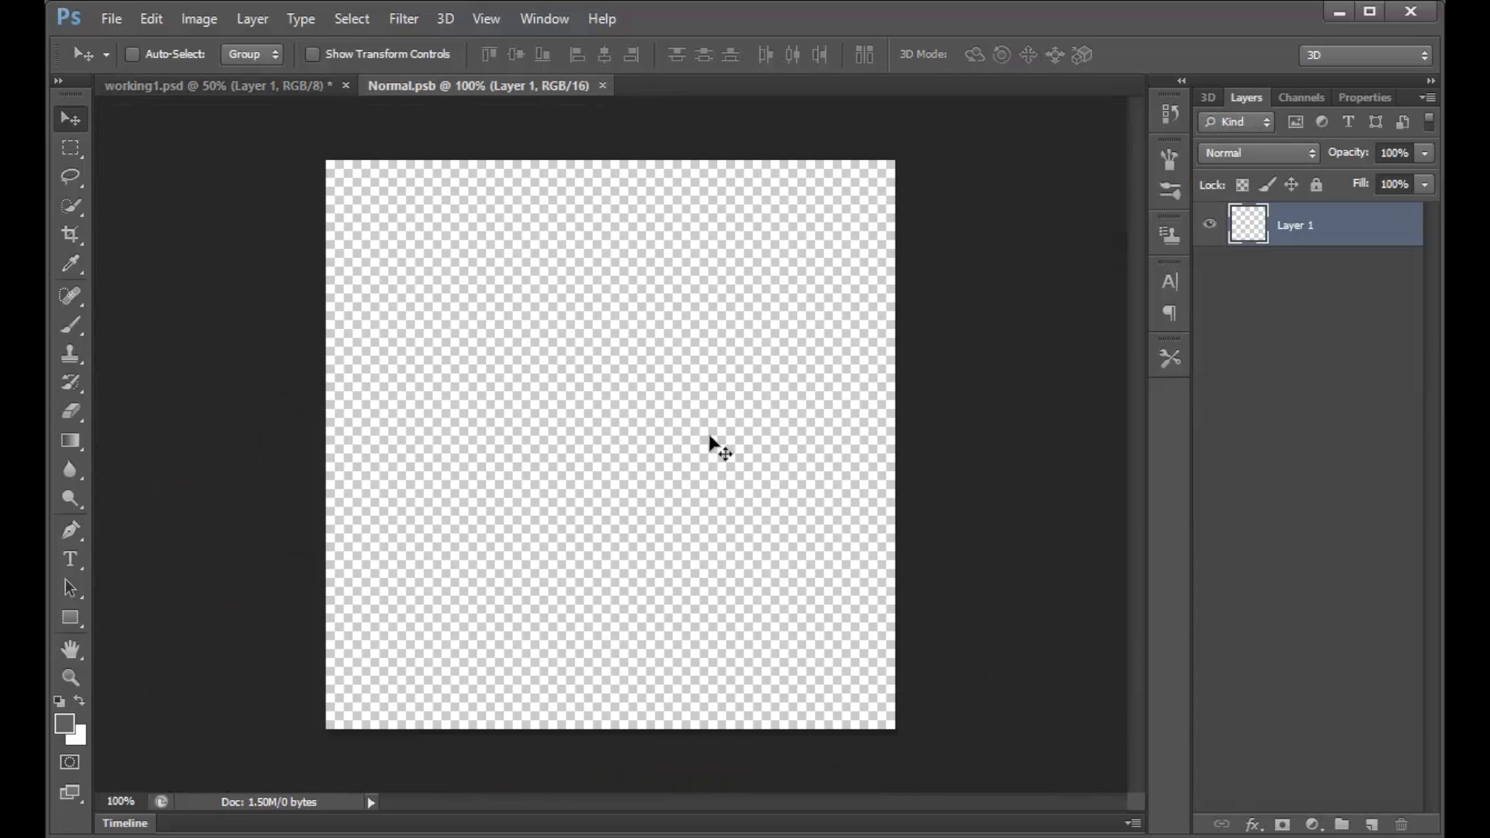
left_click(603, 86)
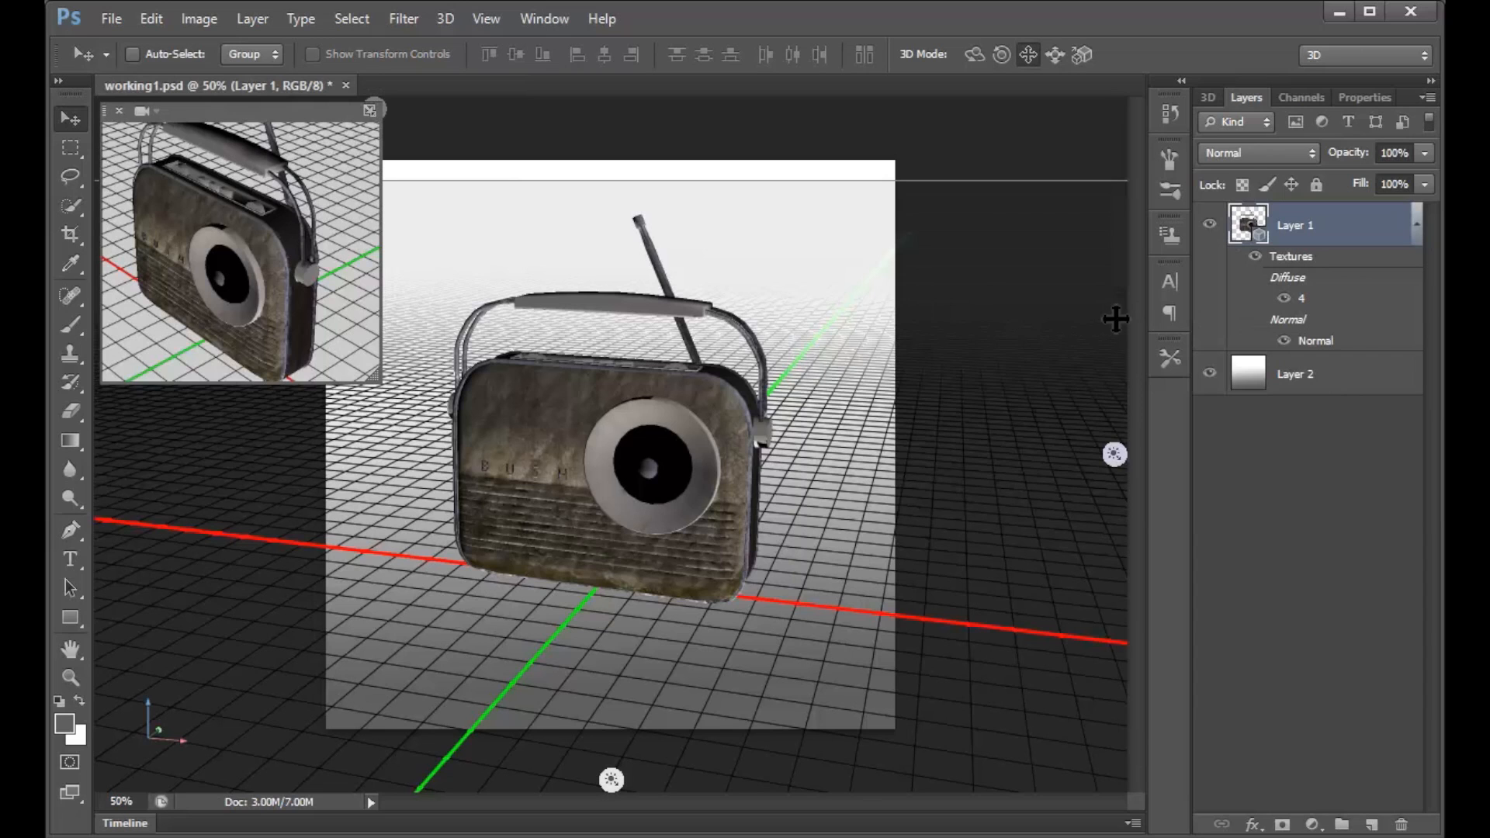
Collapse the mesh entries from polySurfac through polySurfa4 in the 3D scene list.
left_click(1208, 97)
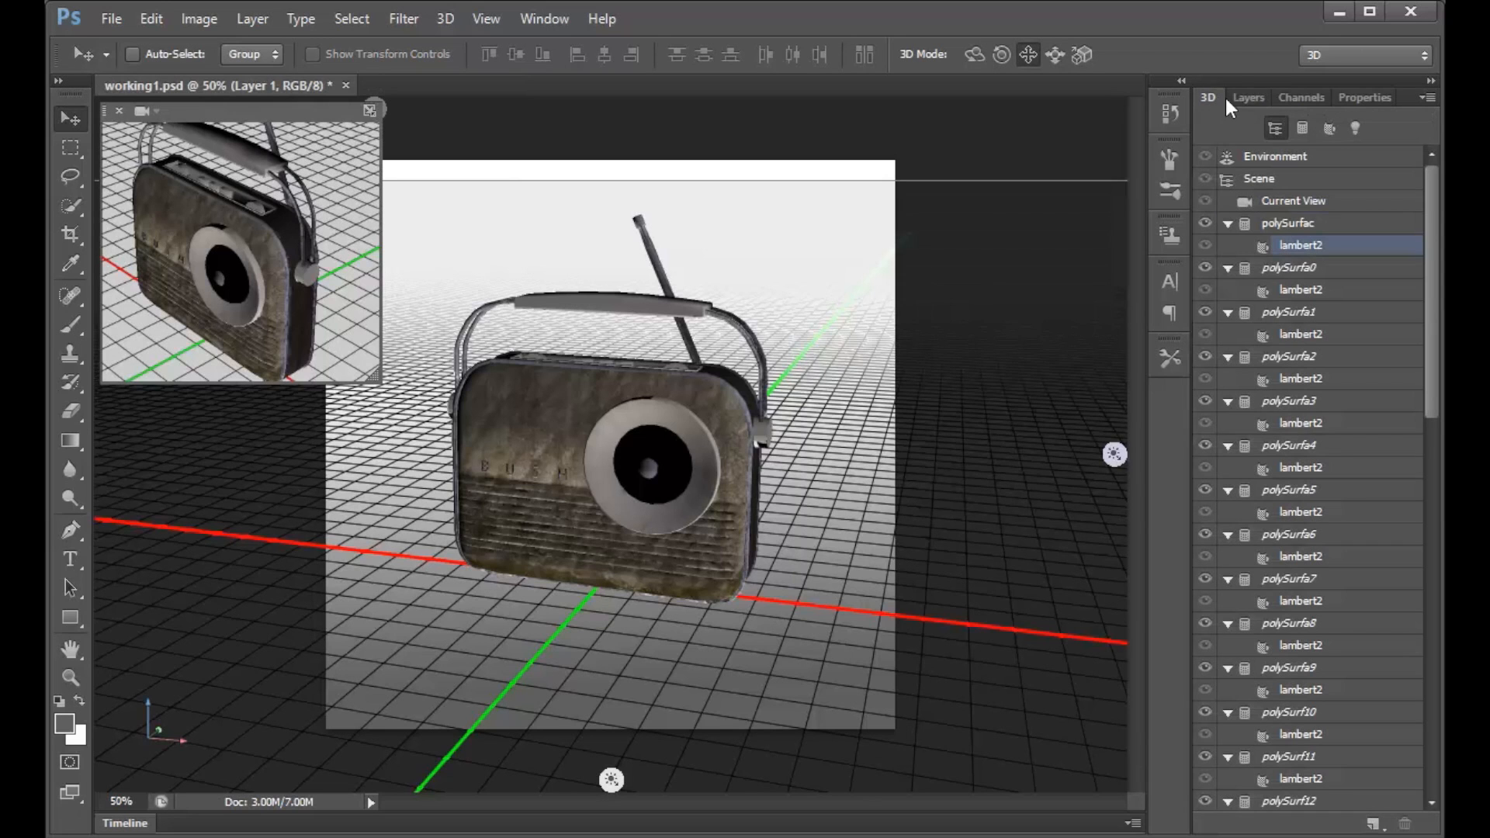
left_click(1228, 224)
left_click(1229, 247)
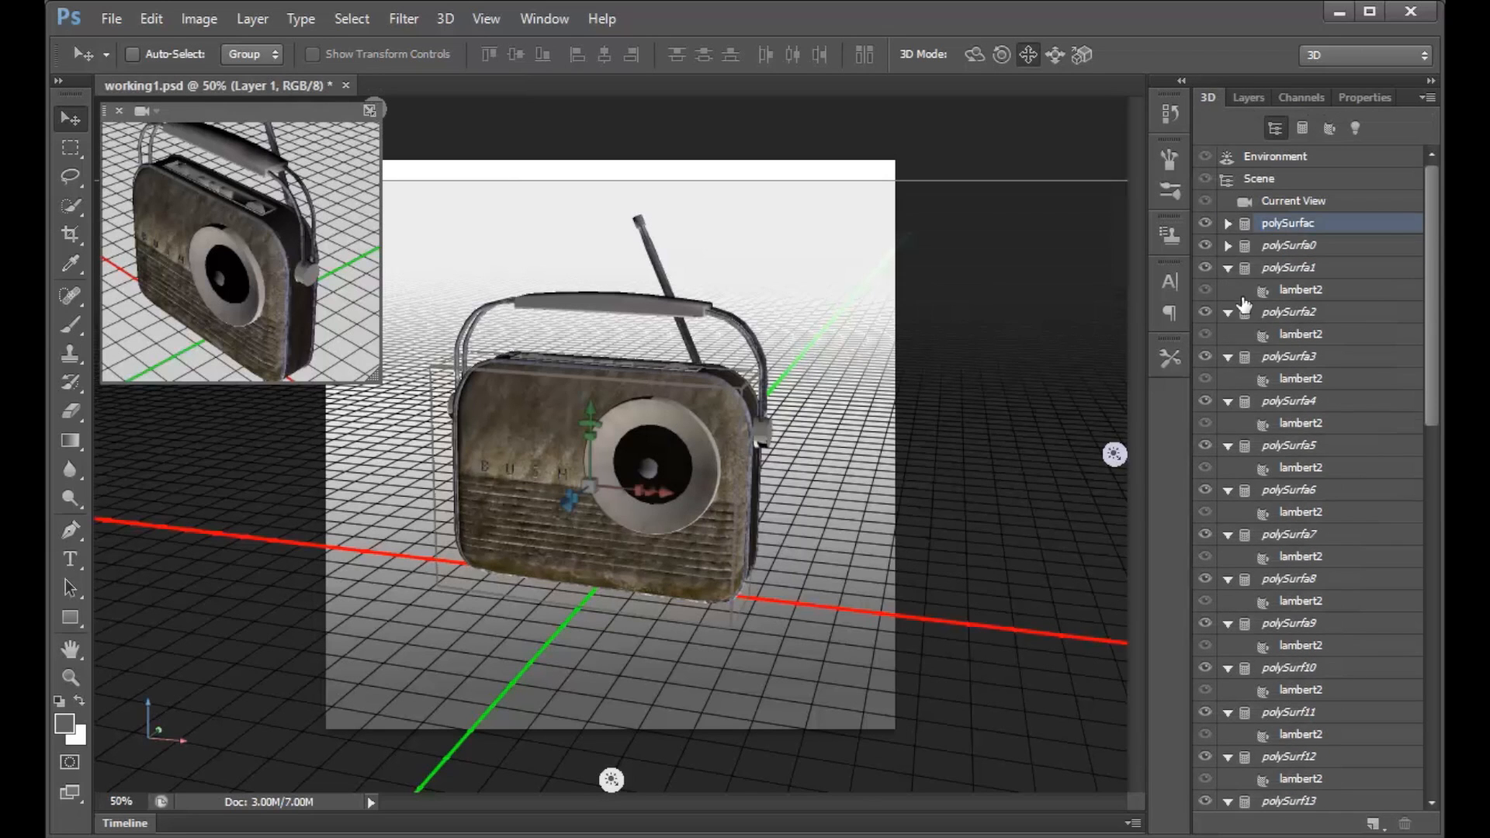
left_click(1228, 268)
left_click(1229, 291)
left_click(1228, 313)
left_click(1229, 336)
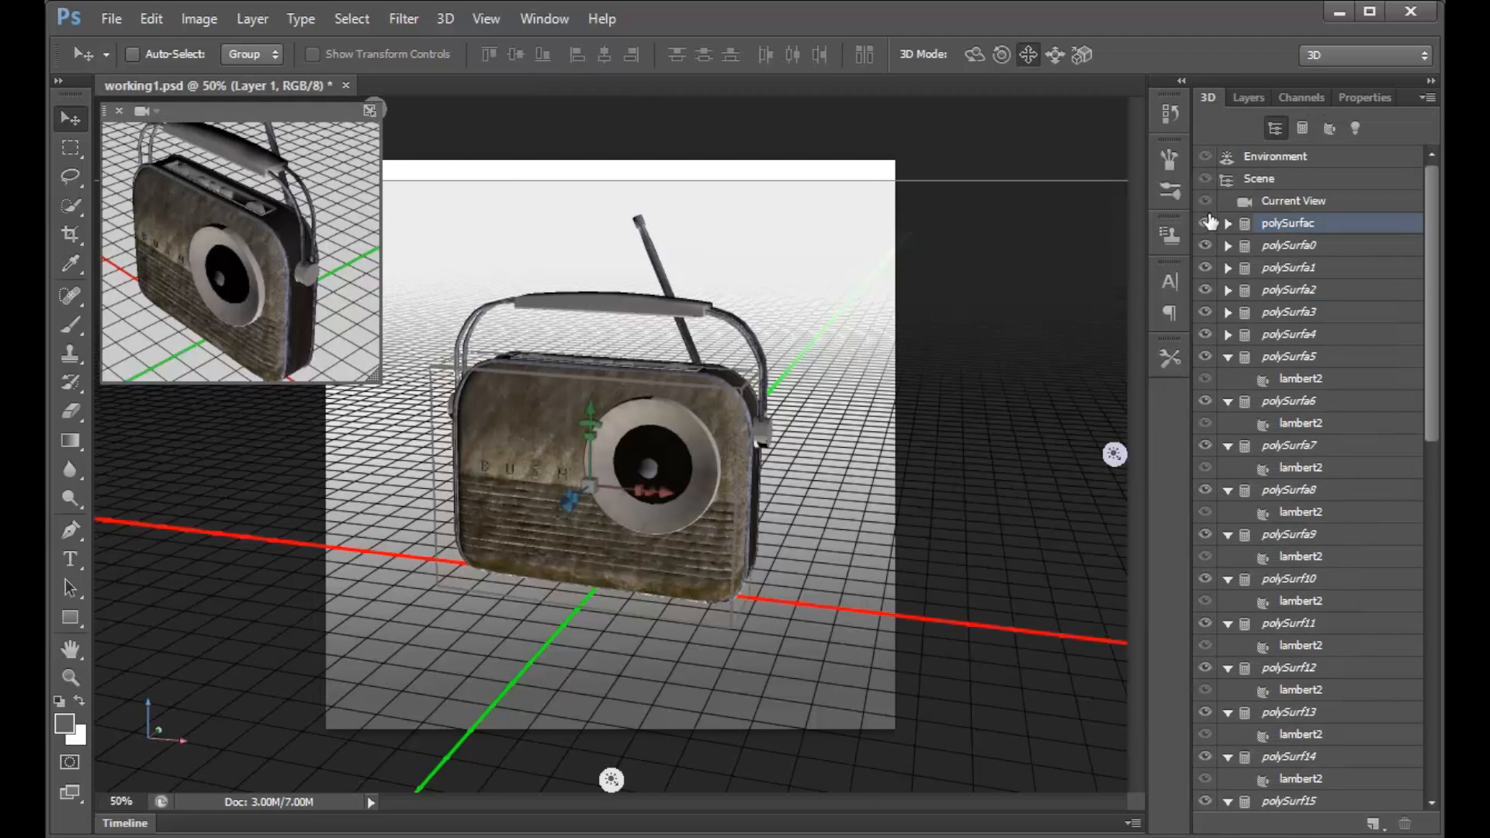
Filter the 3D scene list to meshes only and hide the meshes polySurf25 through polySurf31.
left_click(1304, 130)
left_click_drag(1427, 439, 1237, 758)
left_click(1206, 799)
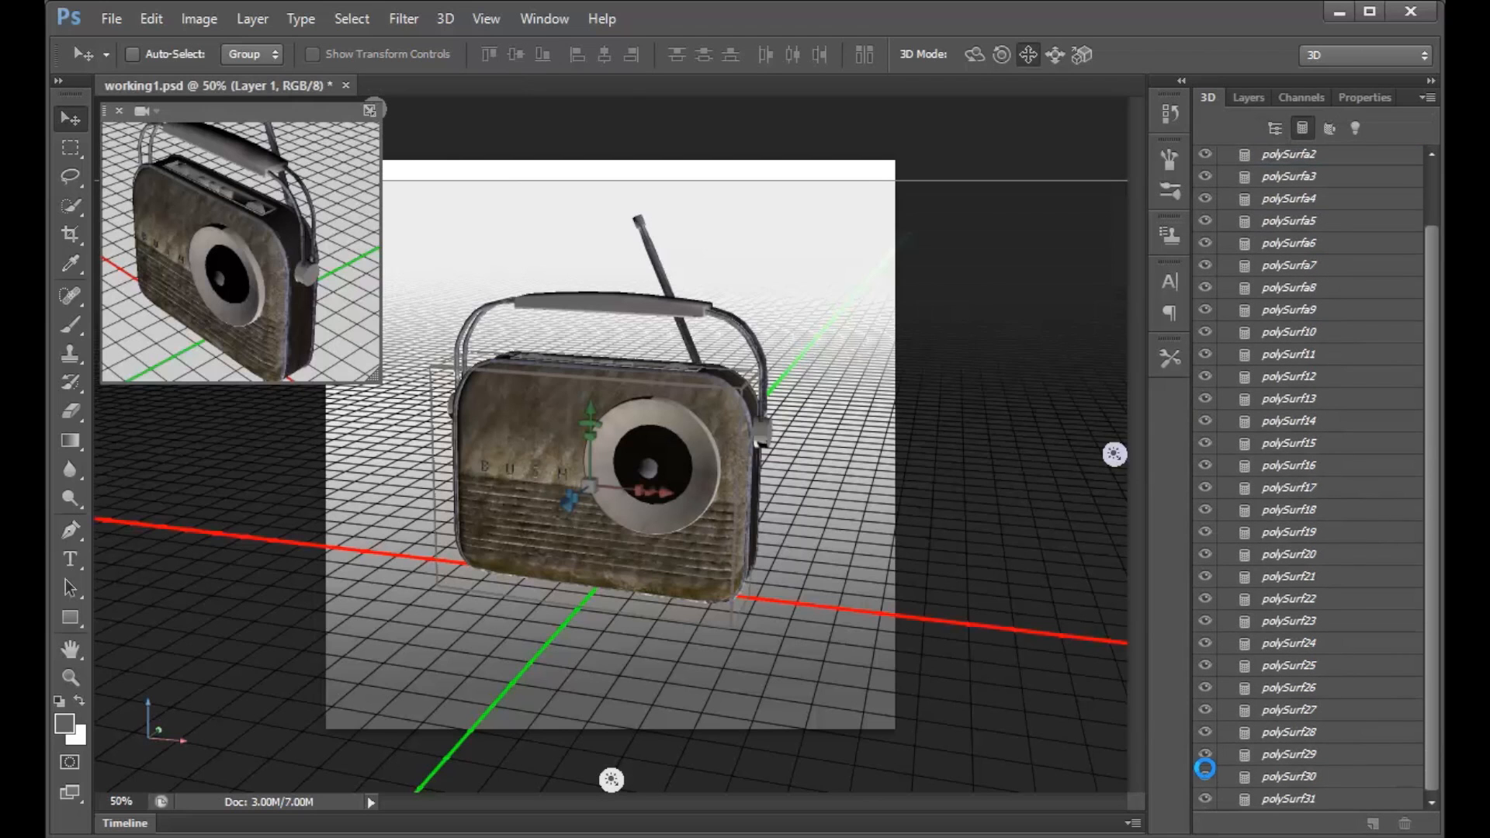
left_click(1205, 776)
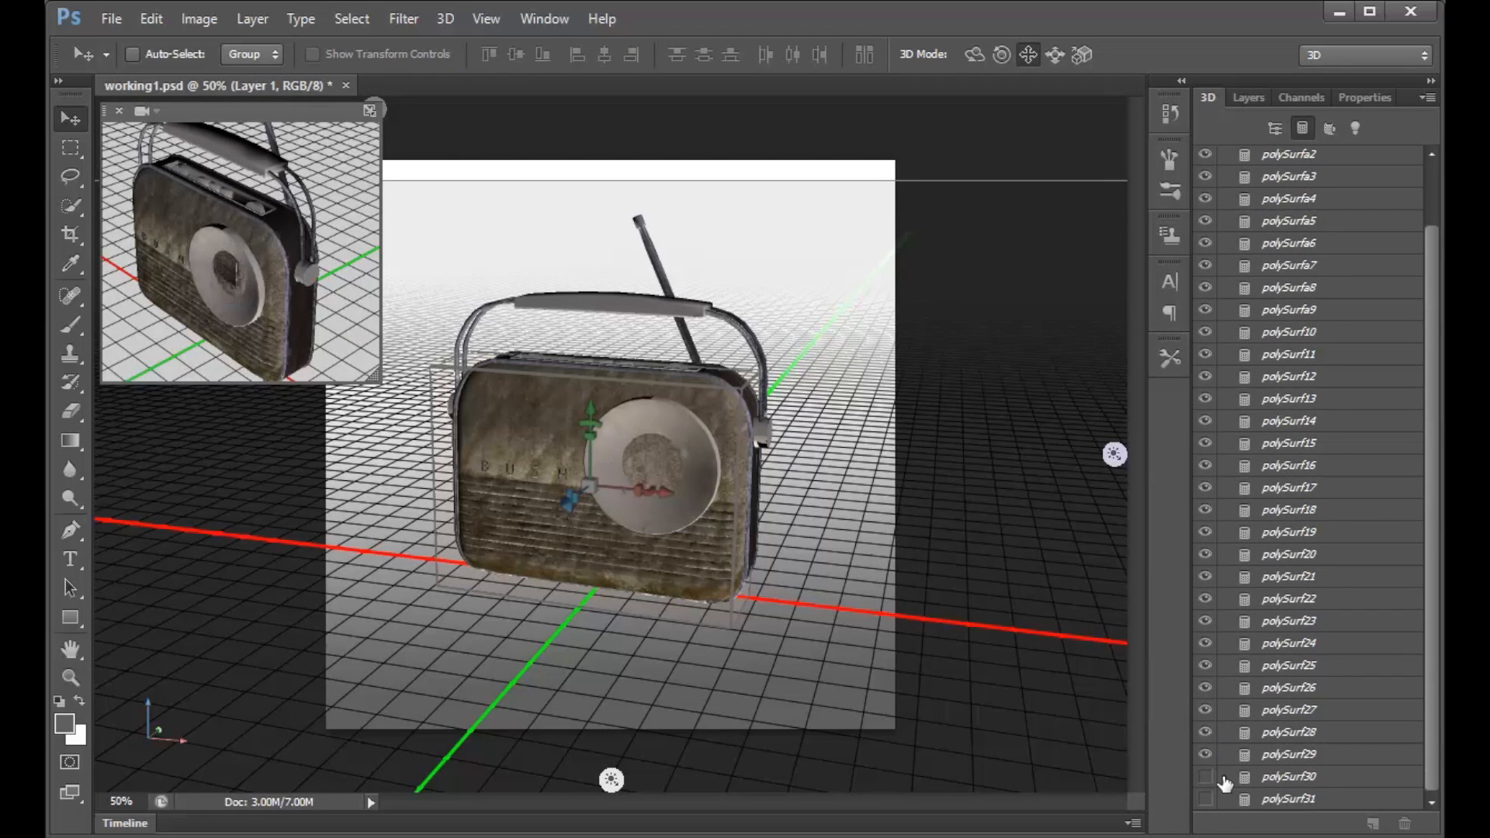
left_click(1207, 755)
left_click(1205, 733)
left_click(1206, 687)
left_click(1205, 643)
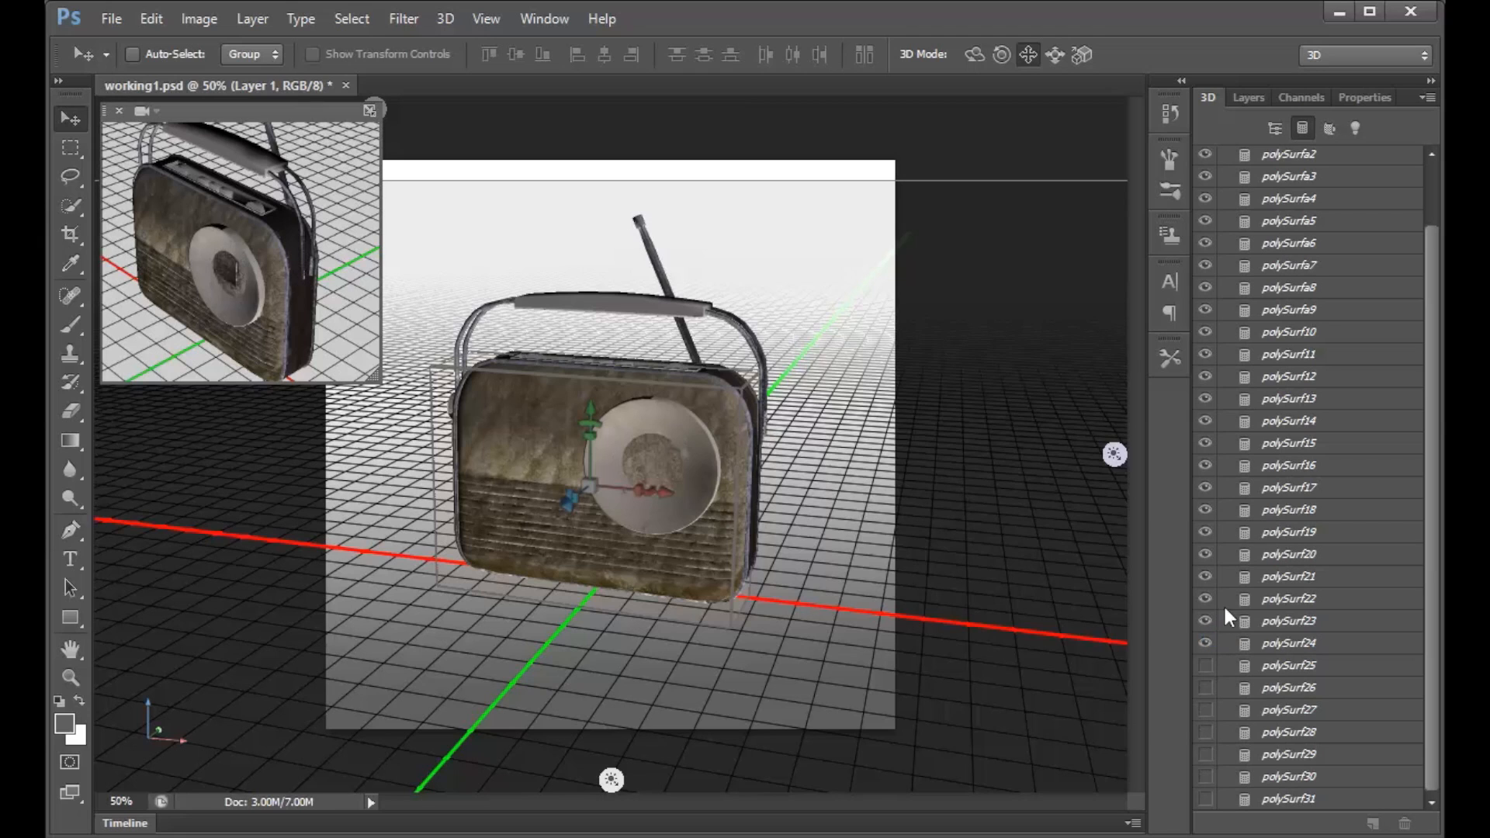
Hide the radio meshes polySurf24 through polySurf16, including the antenna and the handle's side arms.
left_click(1206, 600)
left_click(1205, 577)
left_click(1205, 554)
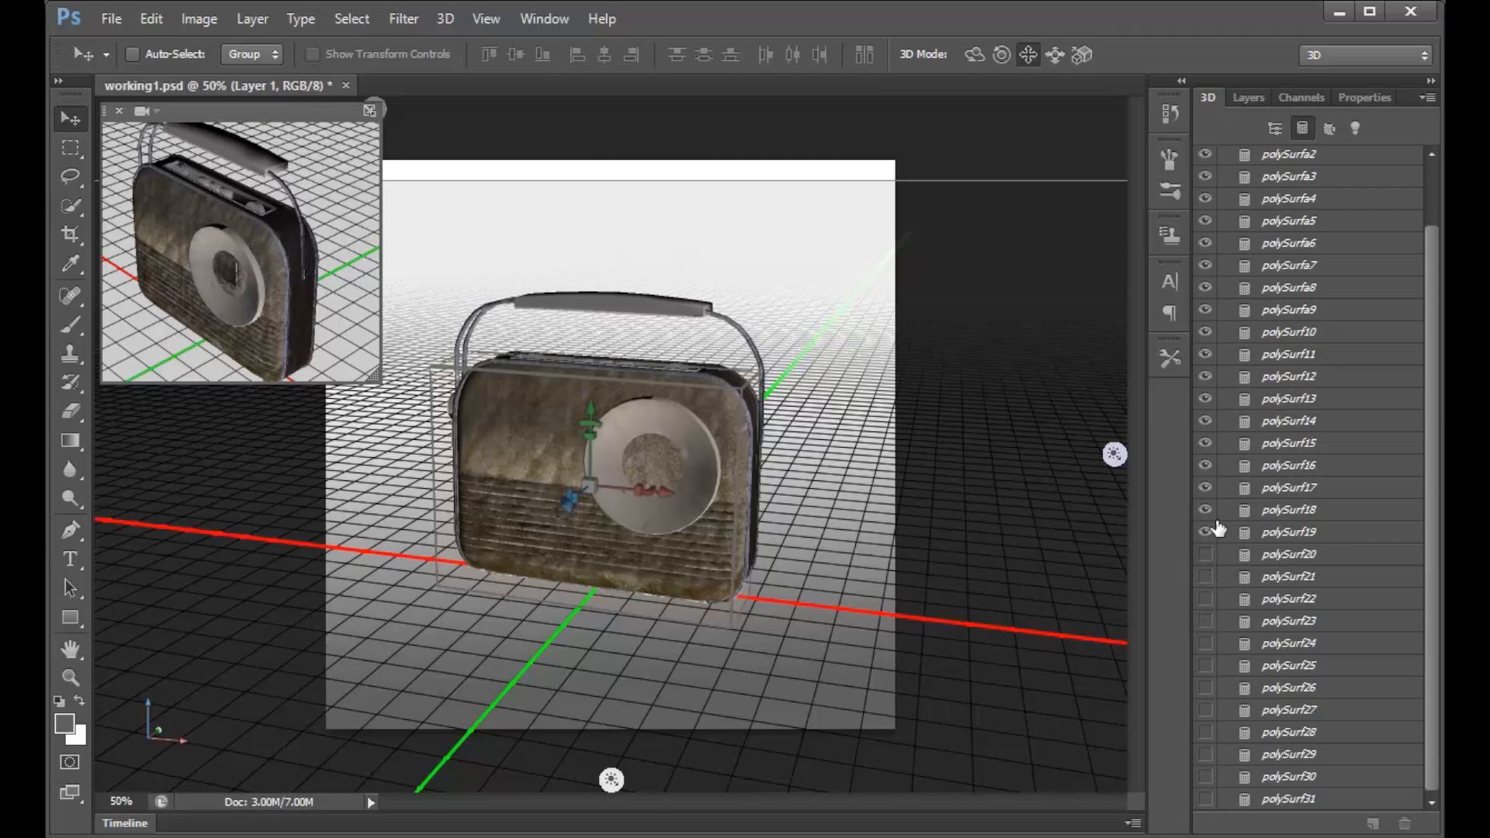
left_click(1205, 532)
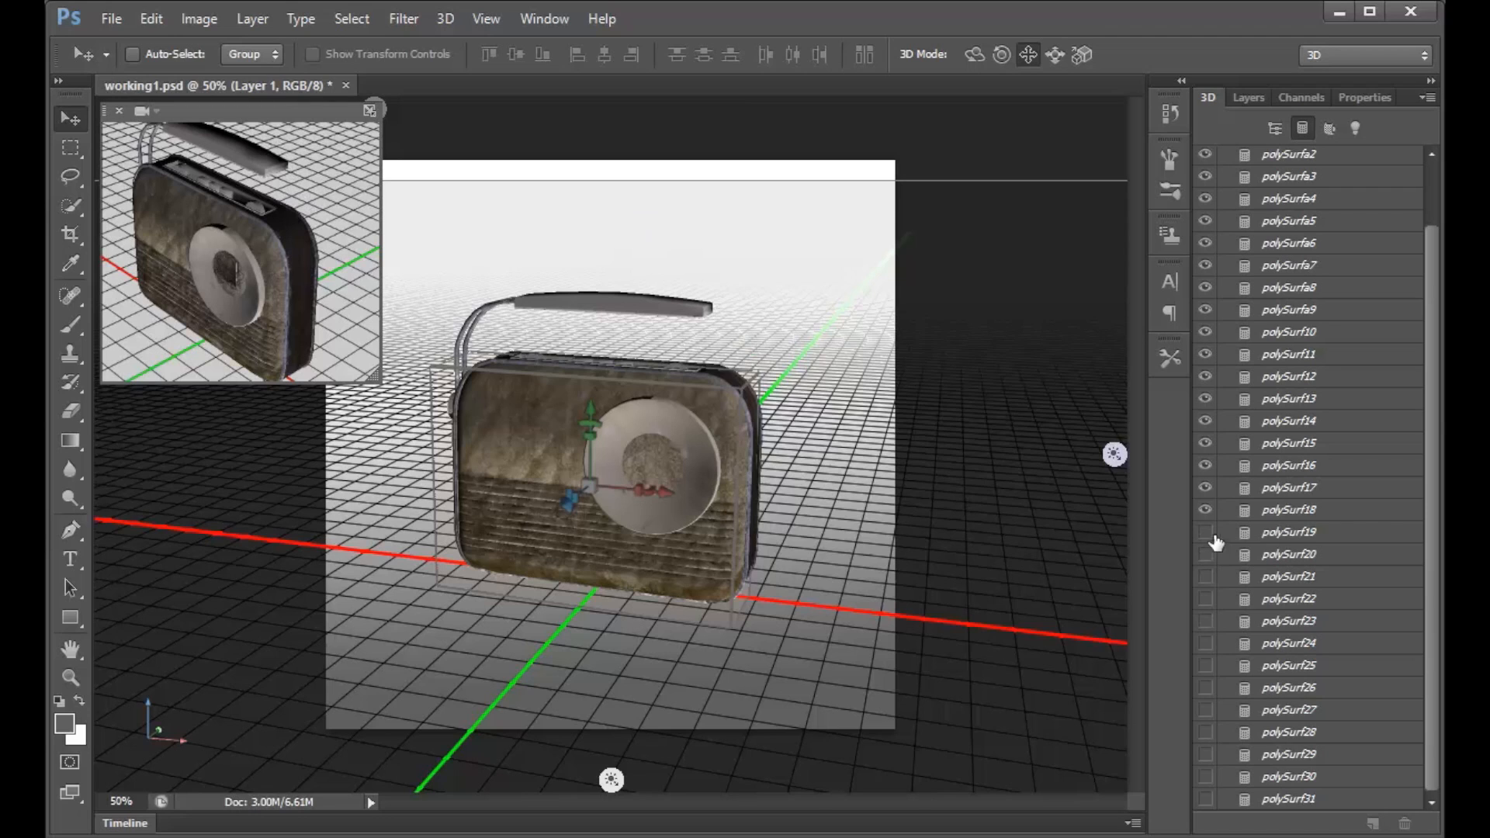
left_click(1204, 496)
left_click(1204, 465)
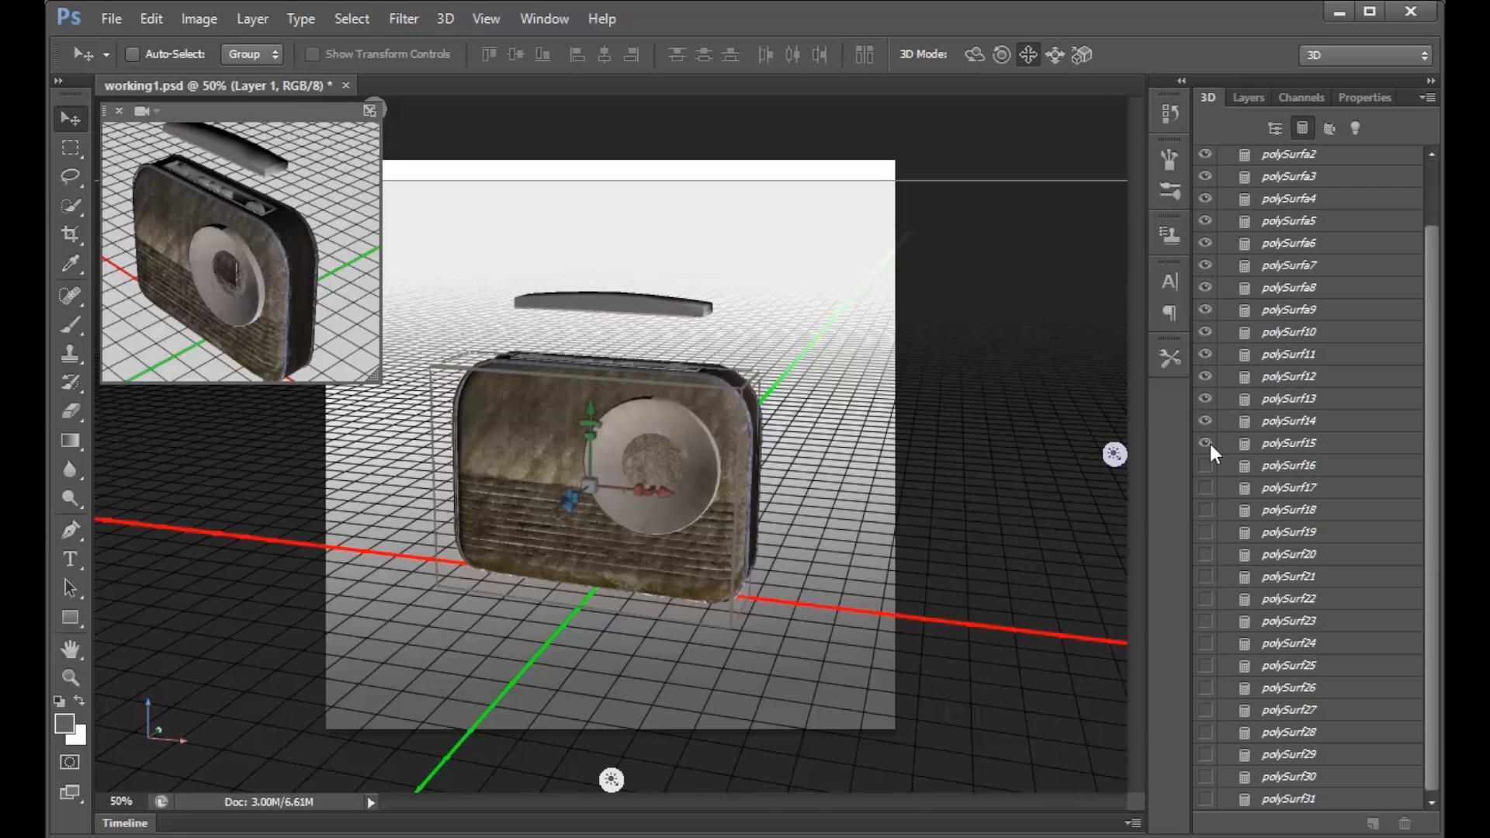
Hide the radio meshes polySurf15 through polySurfa6, keeping the handle bar mesh polySurfa5 visible.
left_click(1205, 421)
left_click(1206, 399)
left_click(1210, 376)
left_click_drag(1210, 312, 1204, 282)
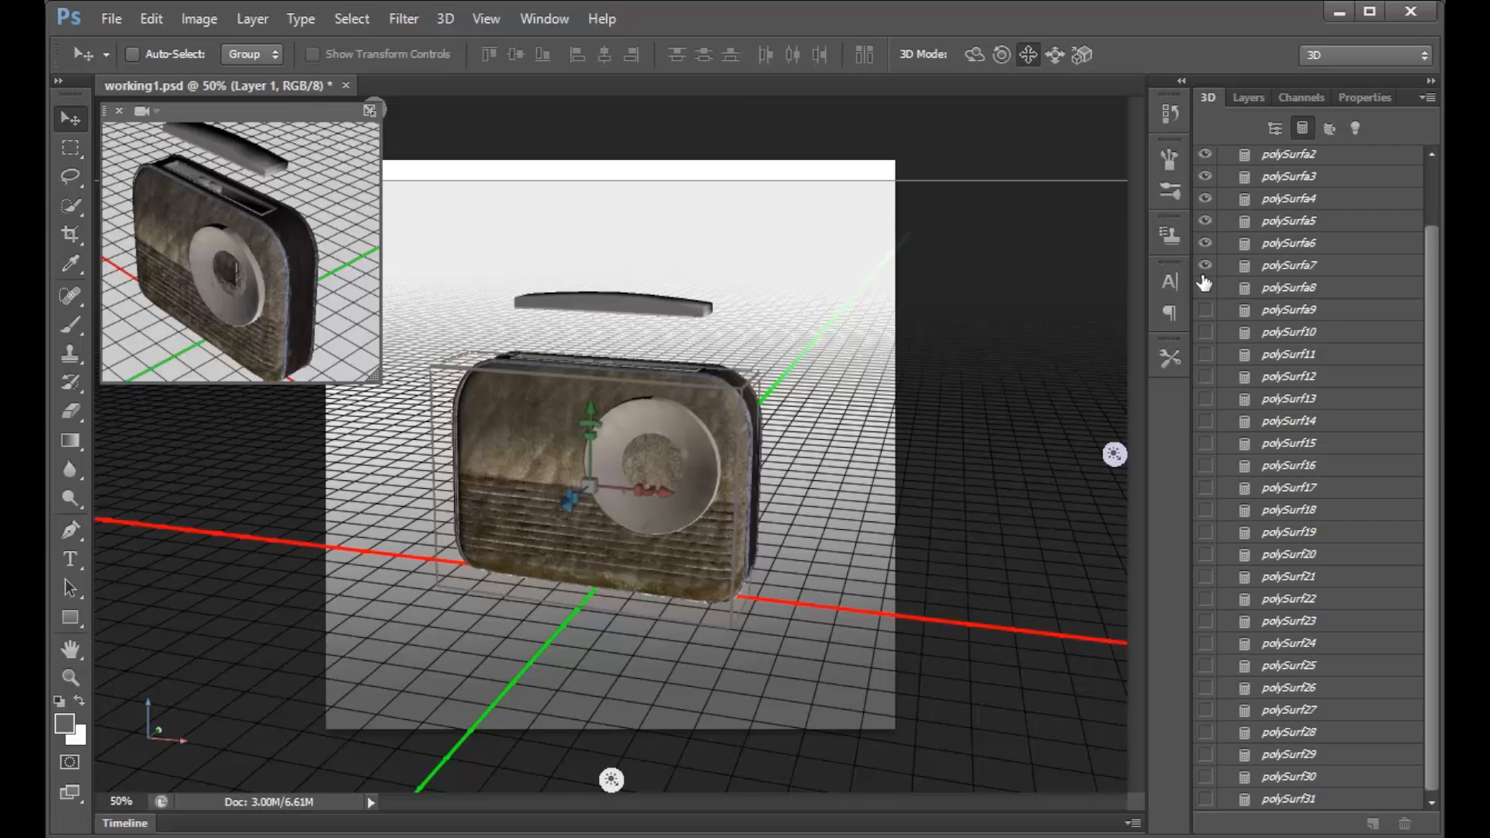
left_click(1210, 264)
left_click(1205, 242)
left_click(1205, 221)
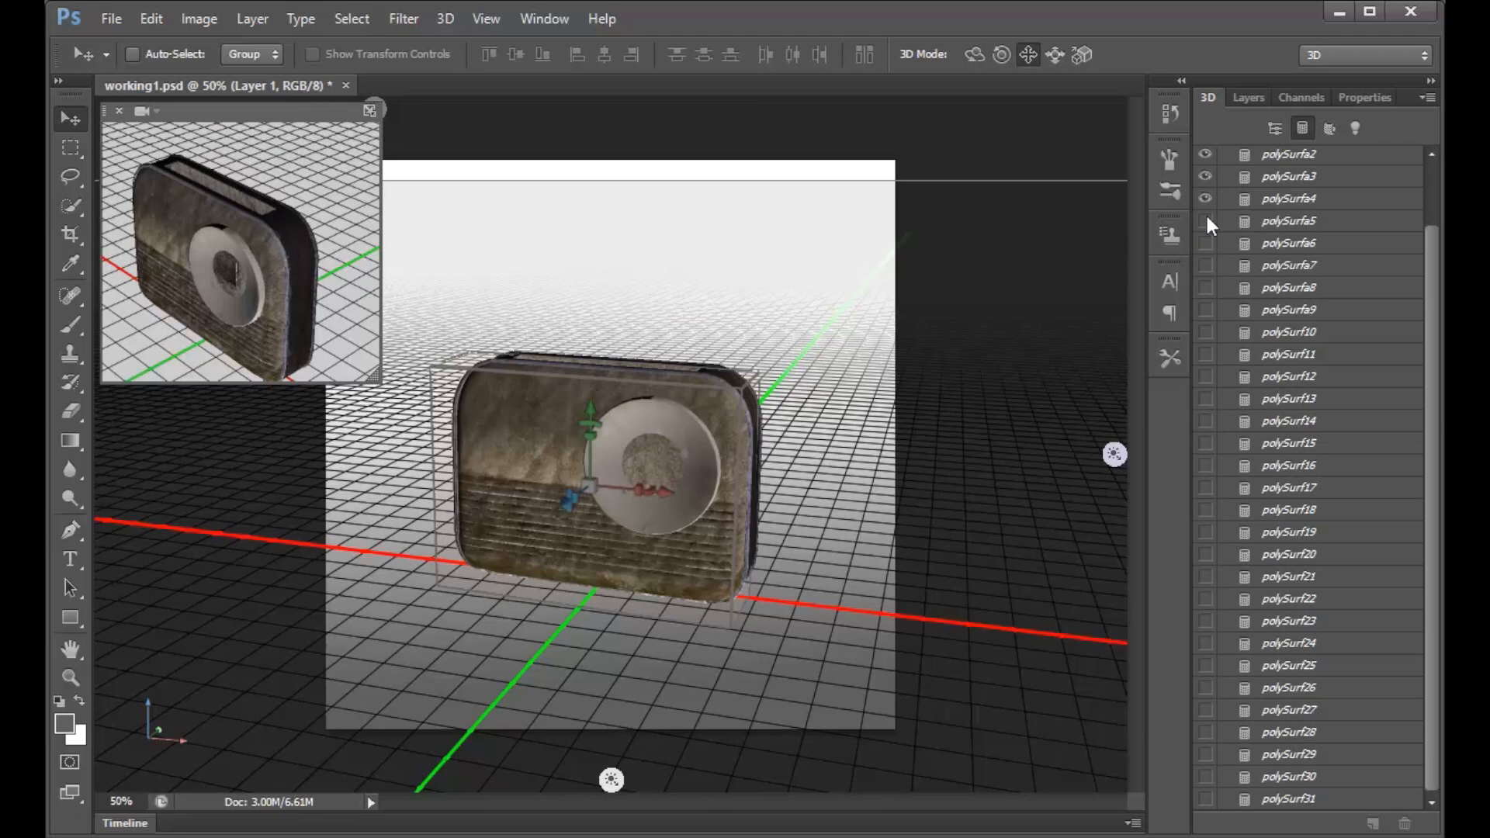
left_click(1205, 220)
Hide the meshes polySurfa4 through polySurfa0 and polySurfac so only the handle bar remains displayed.
left_click(1205, 199)
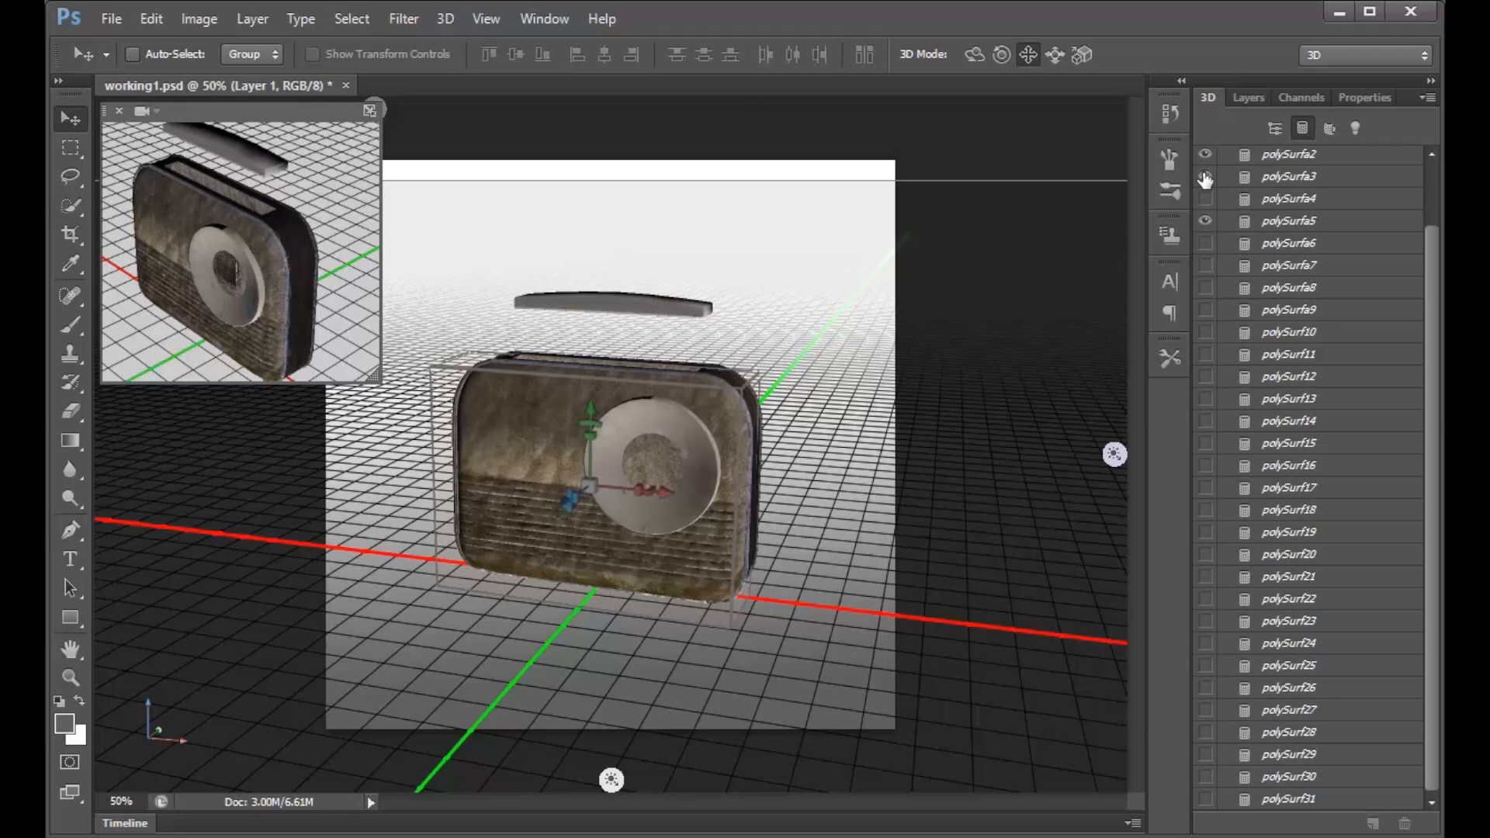
left_click(1205, 177)
left_click(1205, 154)
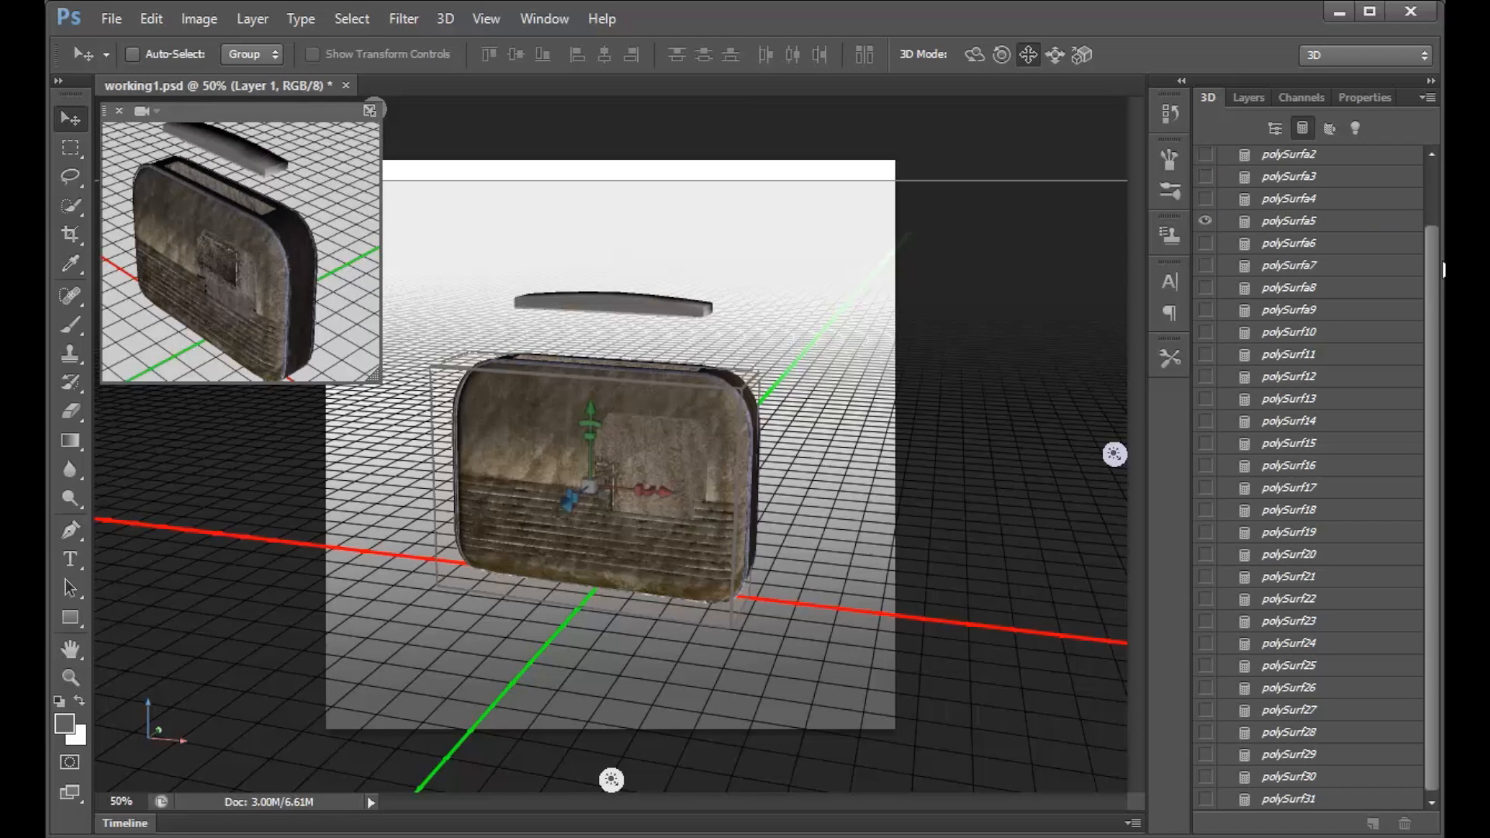
left_click_drag(1432, 264, 1426, 169)
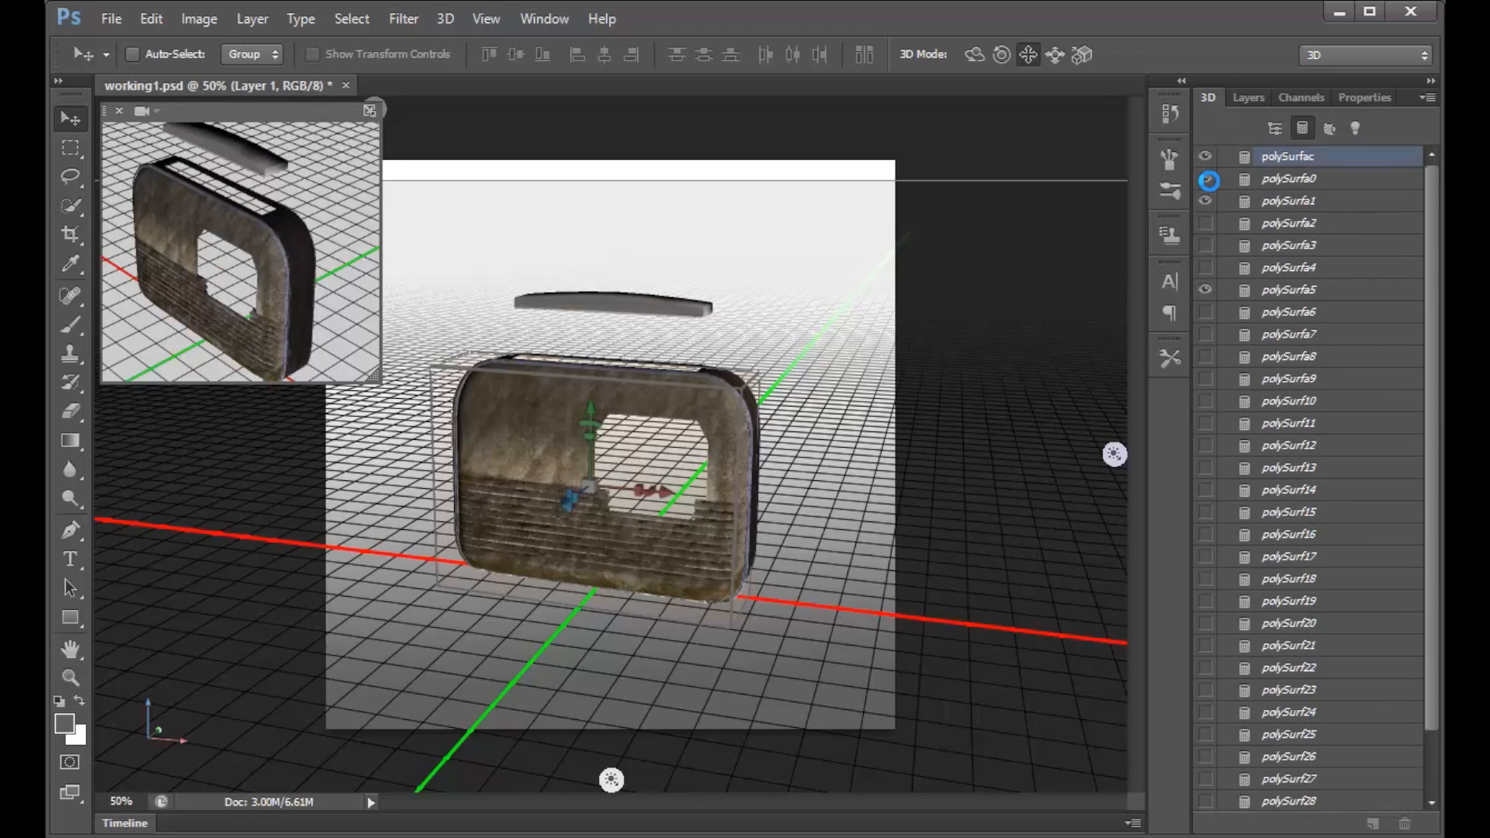
left_click(1206, 178)
left_click(1206, 156)
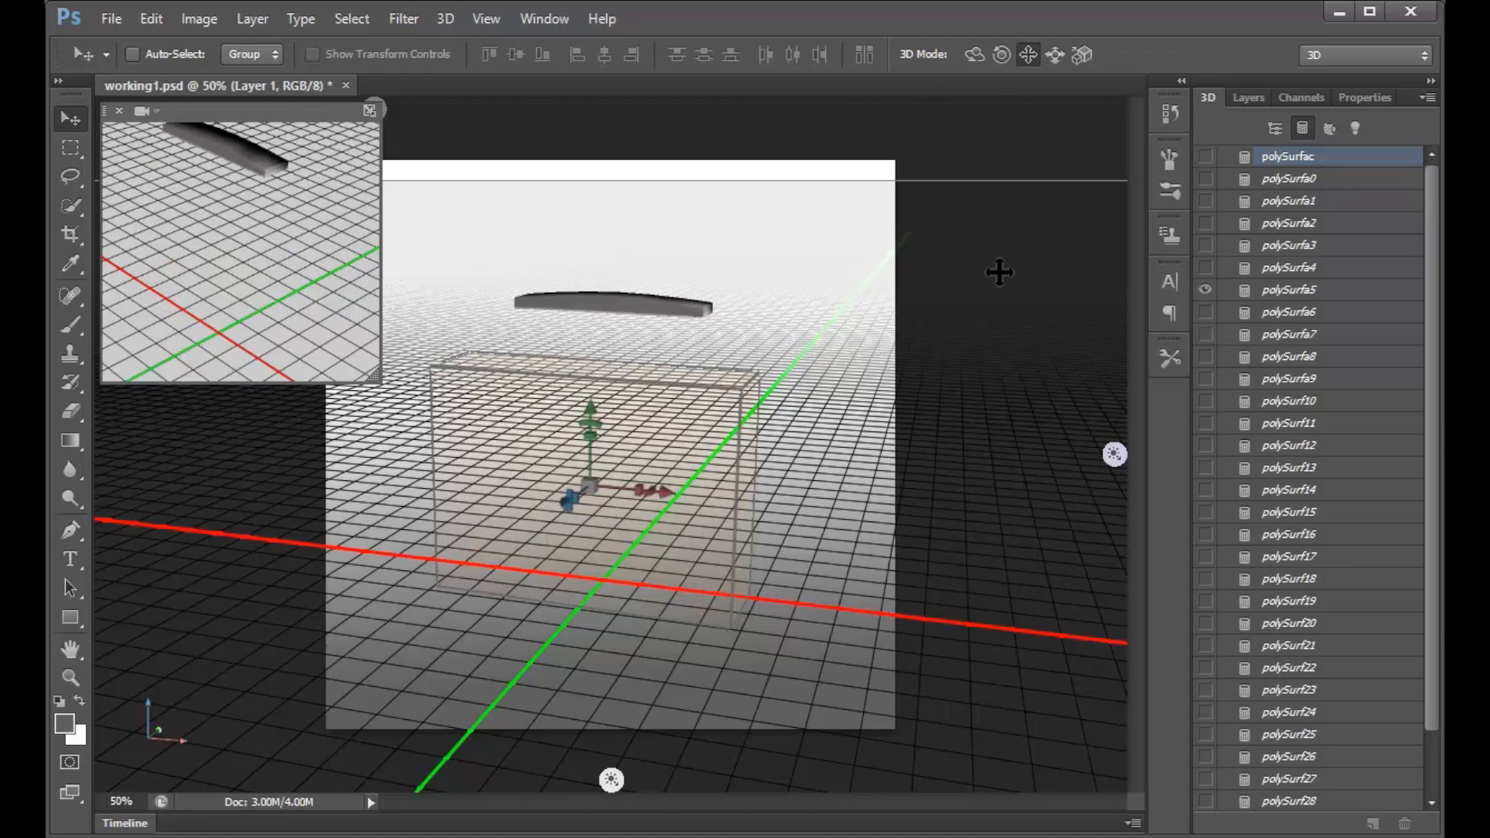
List the whole 3D scene again and move the current view in close to the handle bar.
left_click(1275, 128)
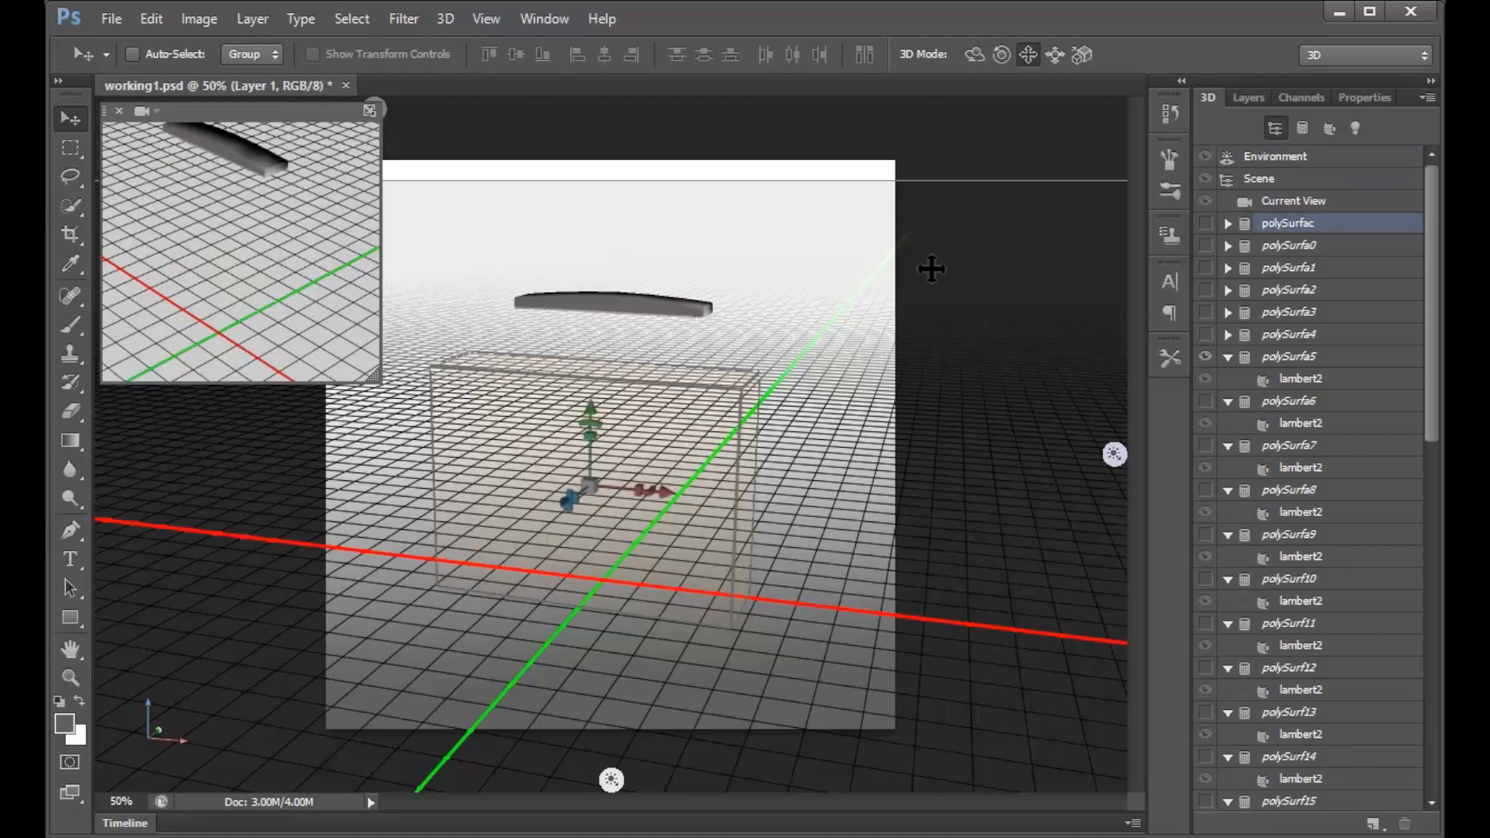
left_click(931, 269)
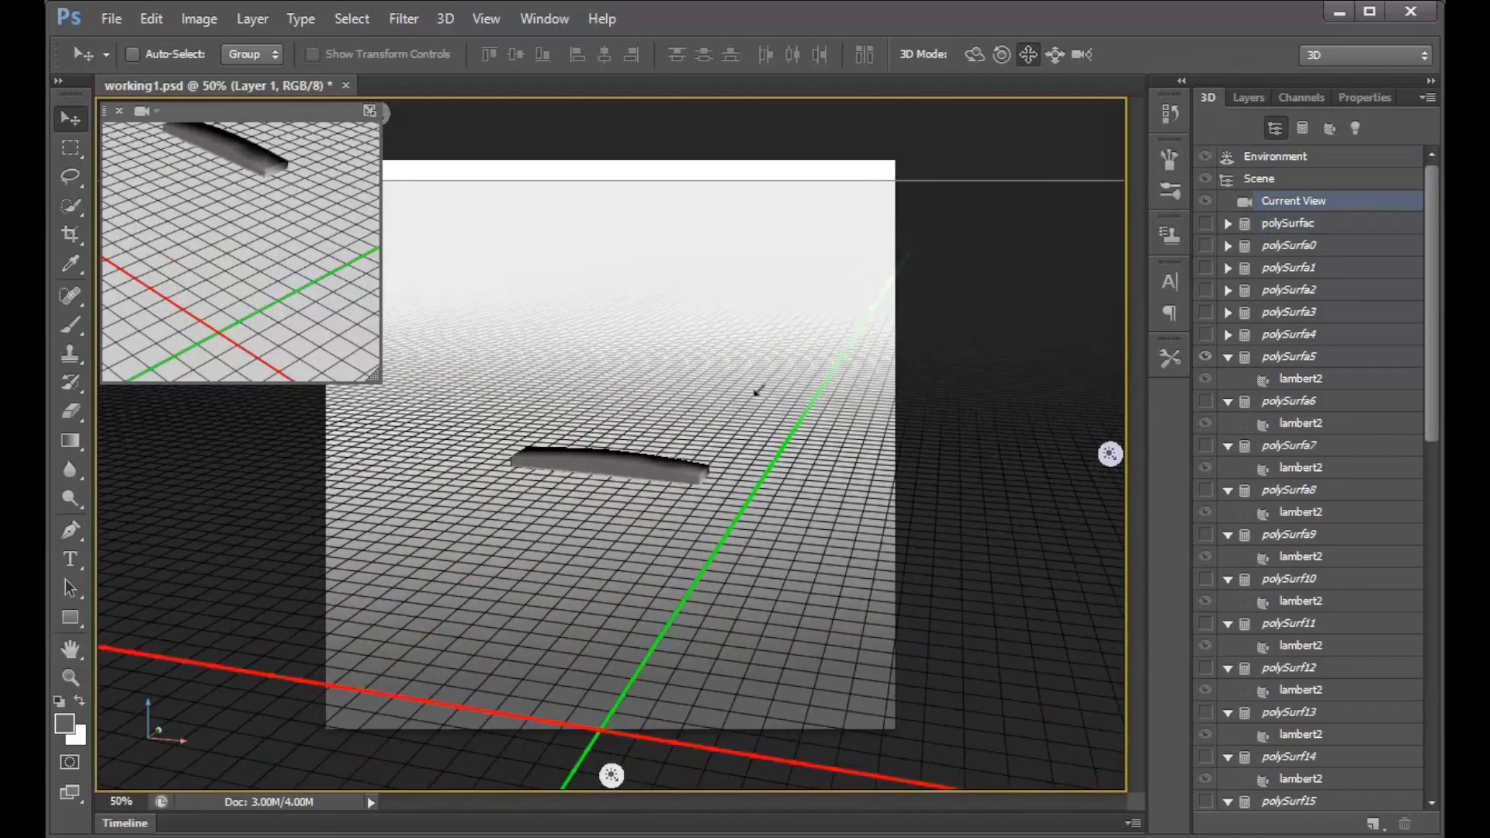
left_click_drag(751, 361, 789, 403)
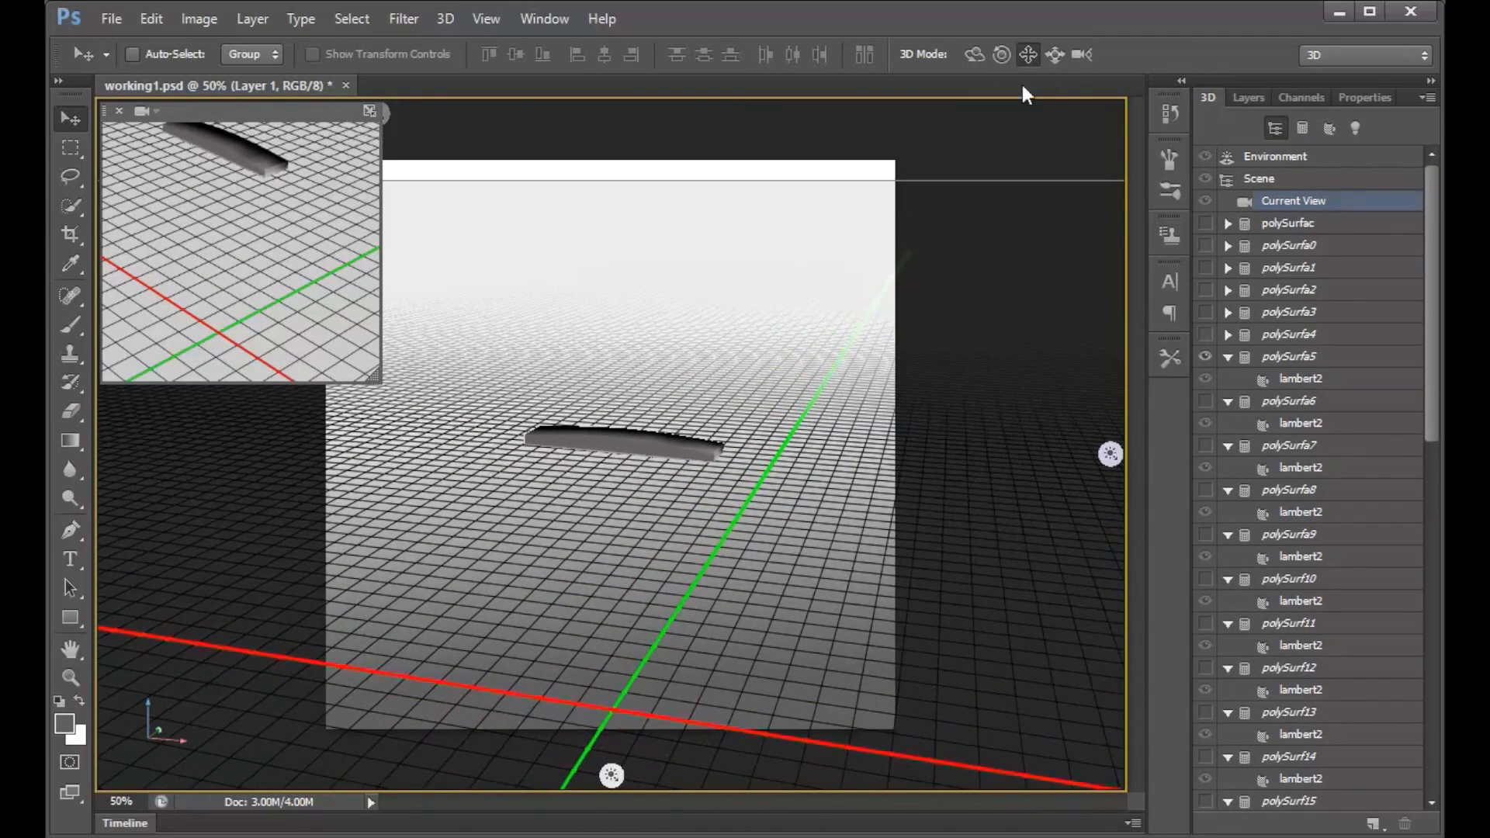
left_click(1082, 56)
left_click_drag(729, 457, 645, 13)
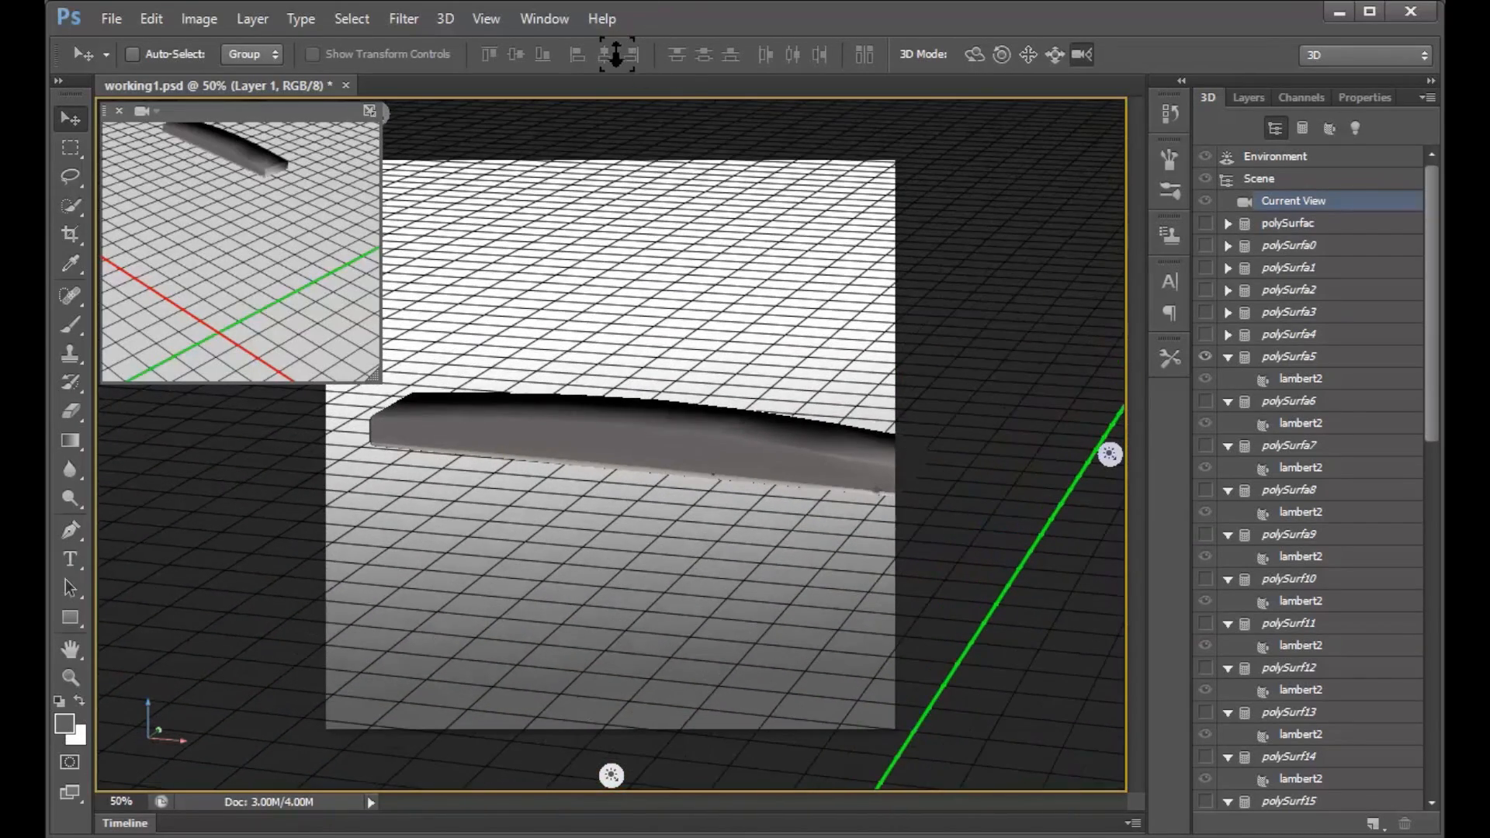
left_click(1055, 55)
left_click_drag(683, 340, 652, 420)
left_click(1029, 54)
left_click_drag(564, 313, 713, 412)
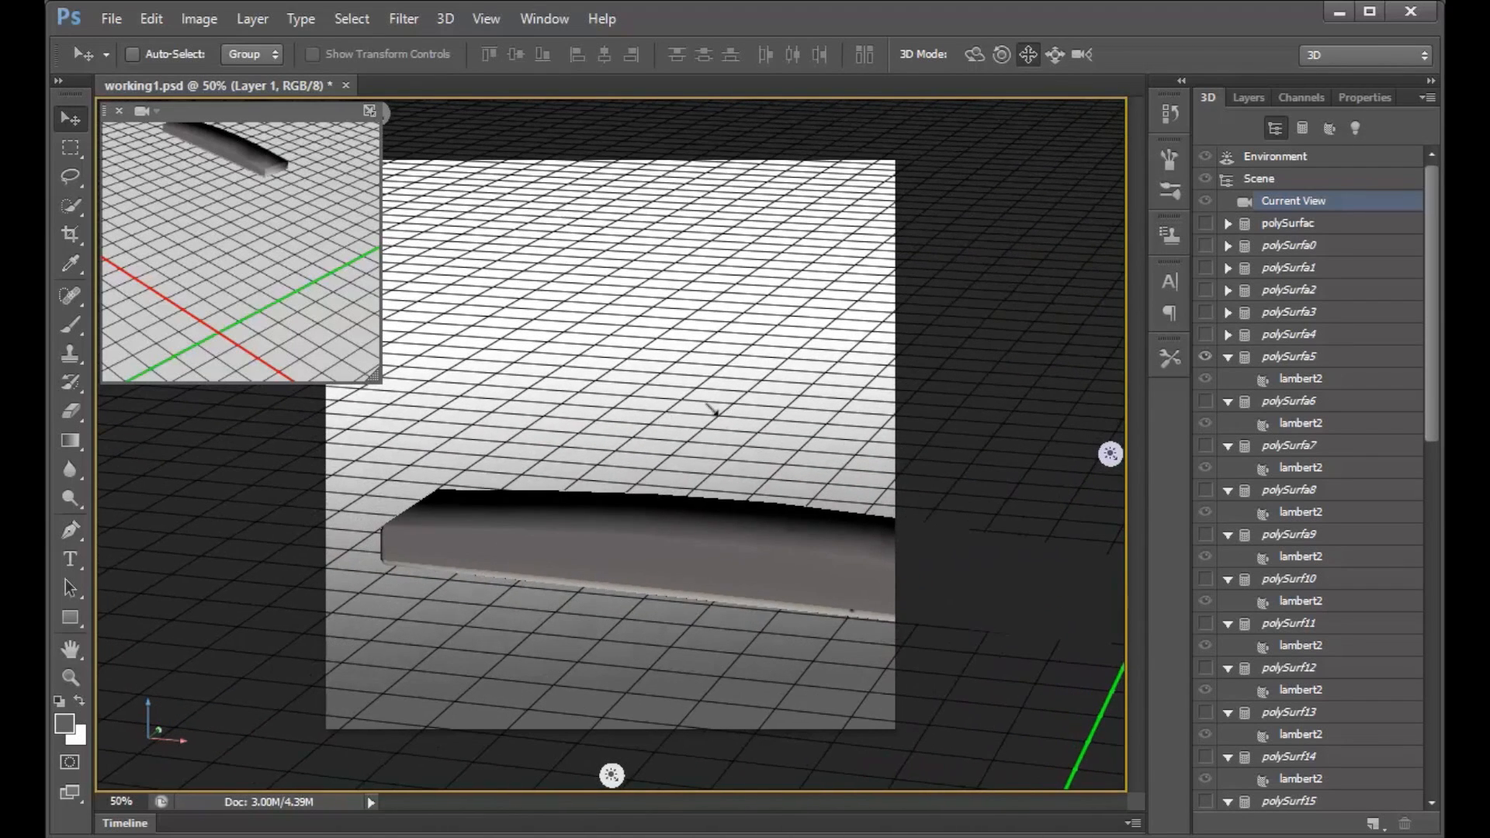
Activate the Brush tool and set the foreground color to a light tan.
left_click(81, 325)
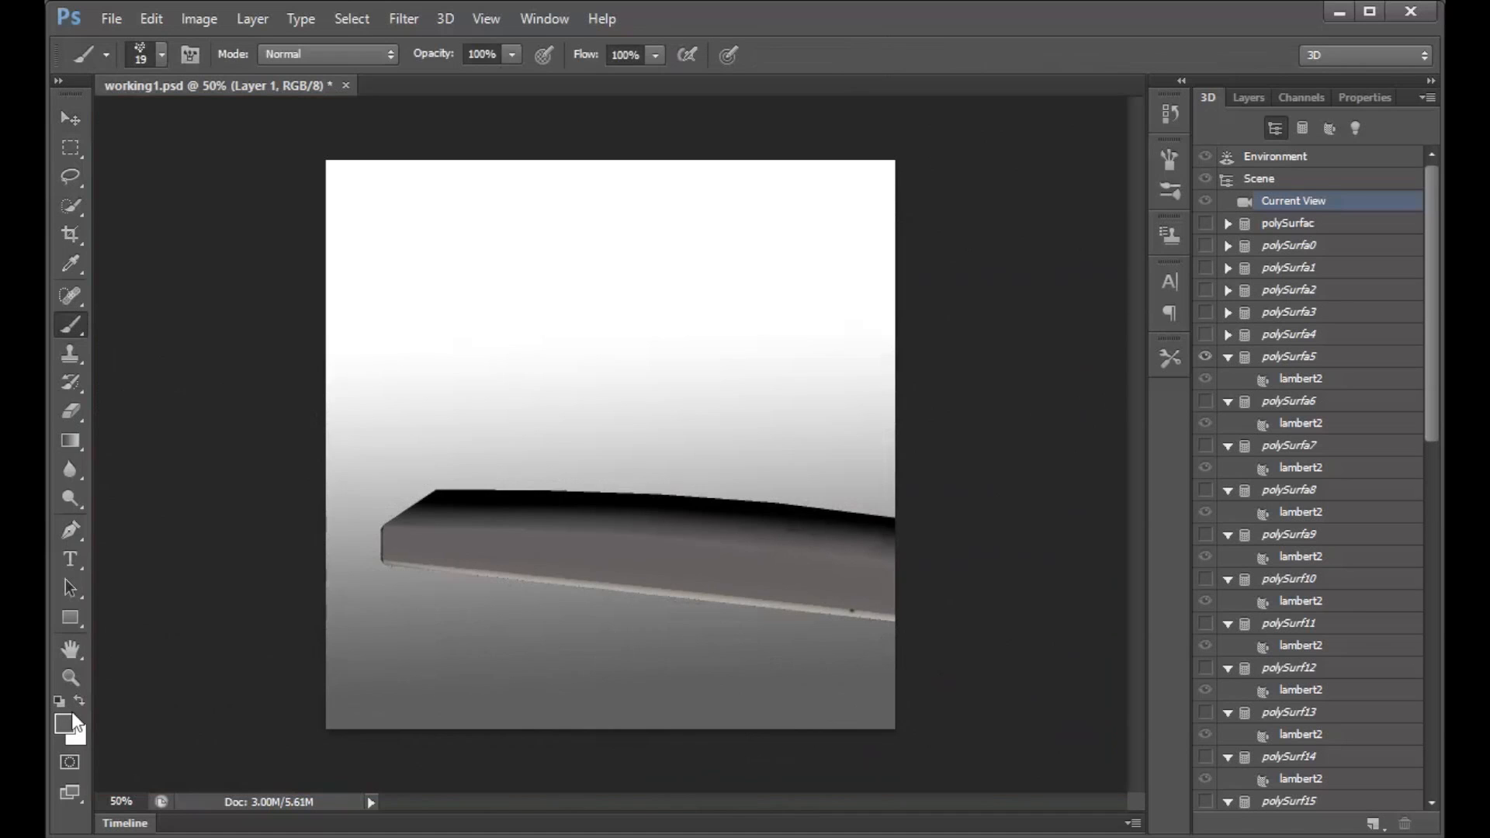
left_click(75, 725)
left_click_drag(768, 433, 771, 457)
left_click_drag(525, 302, 528, 295)
left_click(983, 199)
Choose a textured brush tip from the brush presets and set its size to 36 px.
right_click(922, 602)
left_click_drag(913, 588, 942, 587)
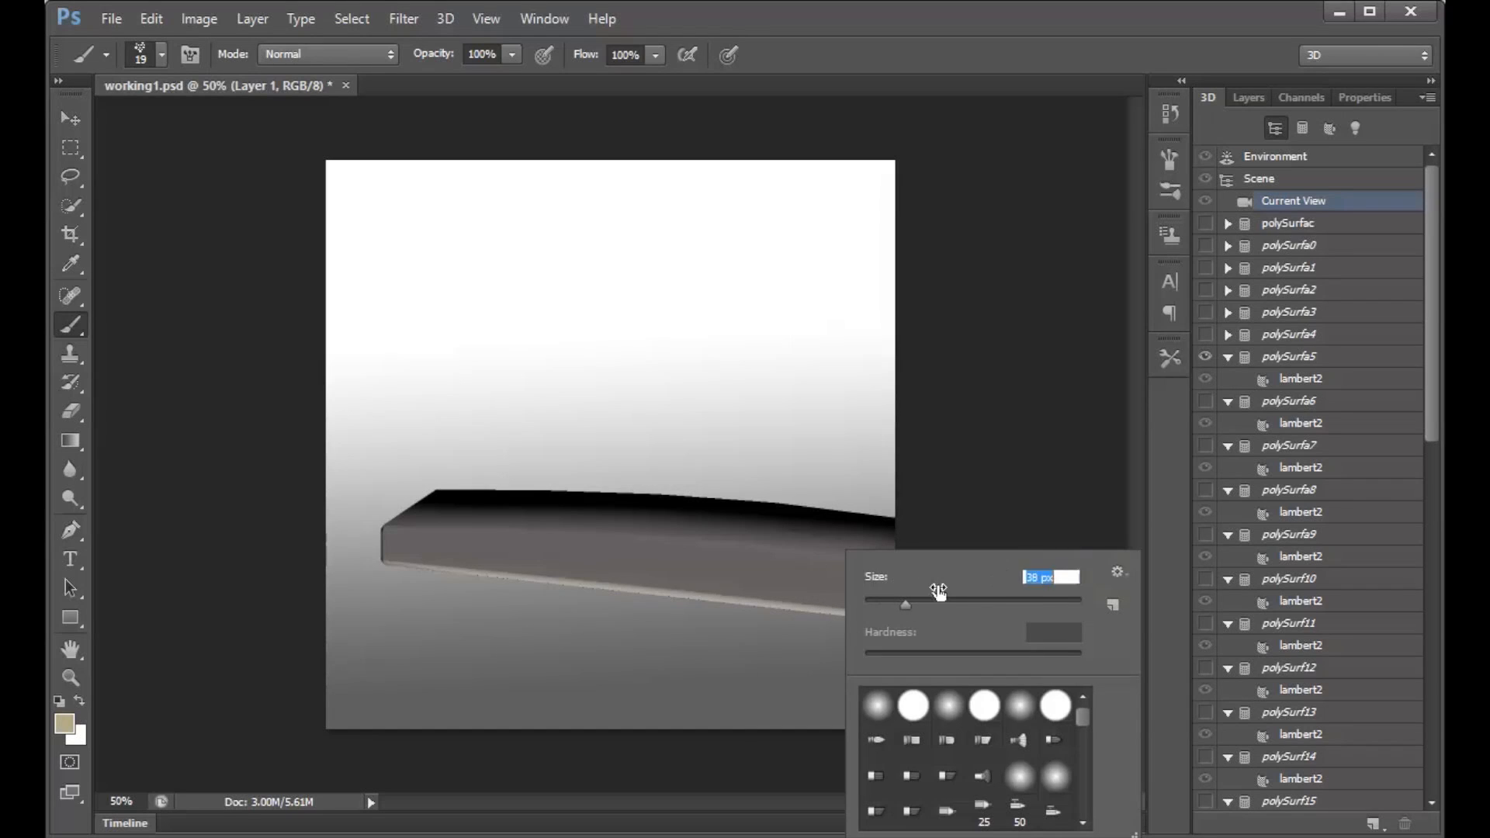
left_click_drag(1083, 718, 1083, 786)
left_click(949, 733)
left_click_drag(929, 584, 885, 584)
left_click(751, 561)
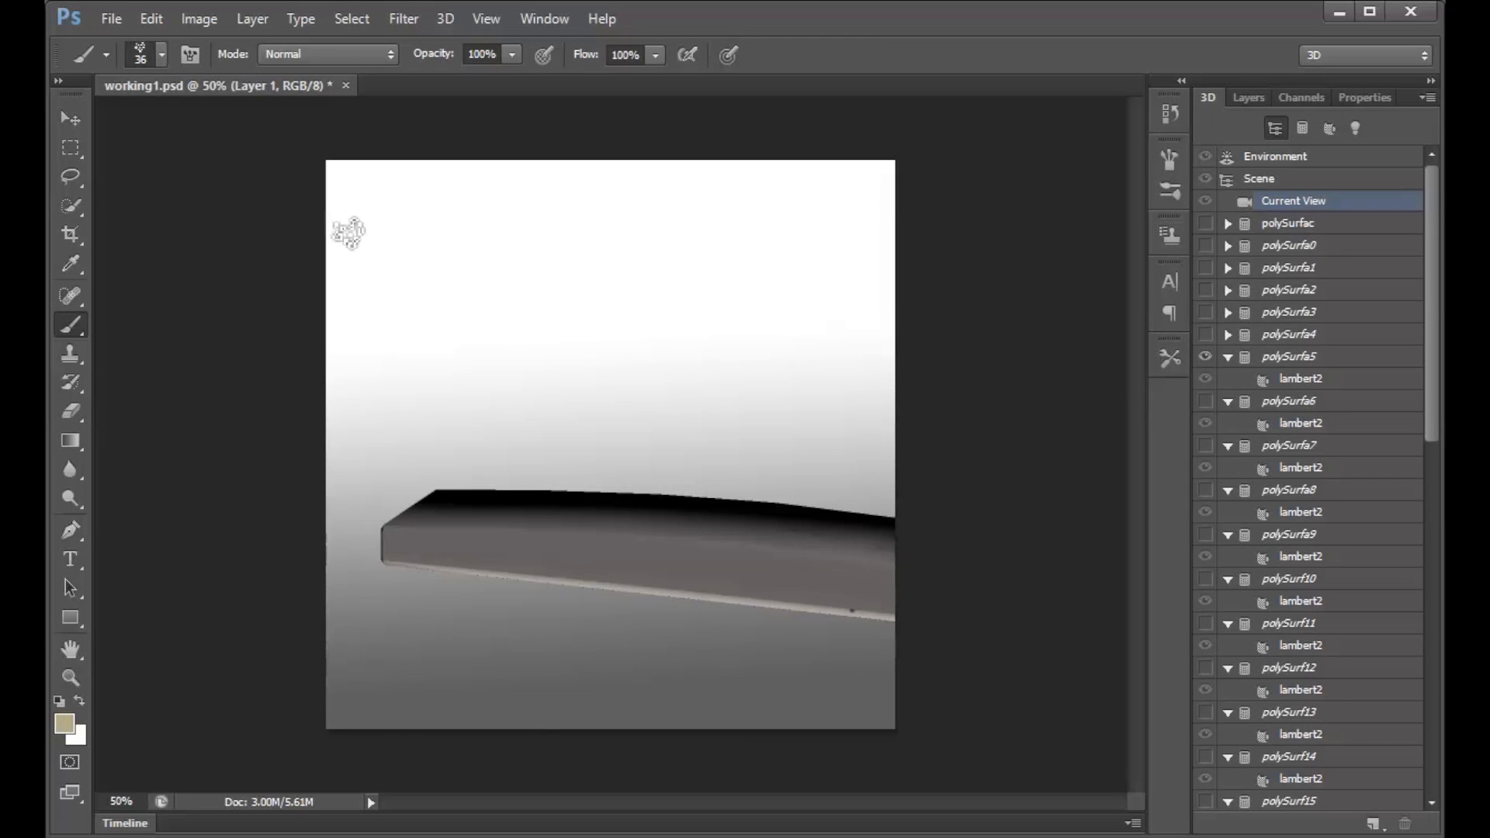
Orbit the 3D view to reveal the handle bar's end face and reactivate the Brush tool.
left_click(70, 118)
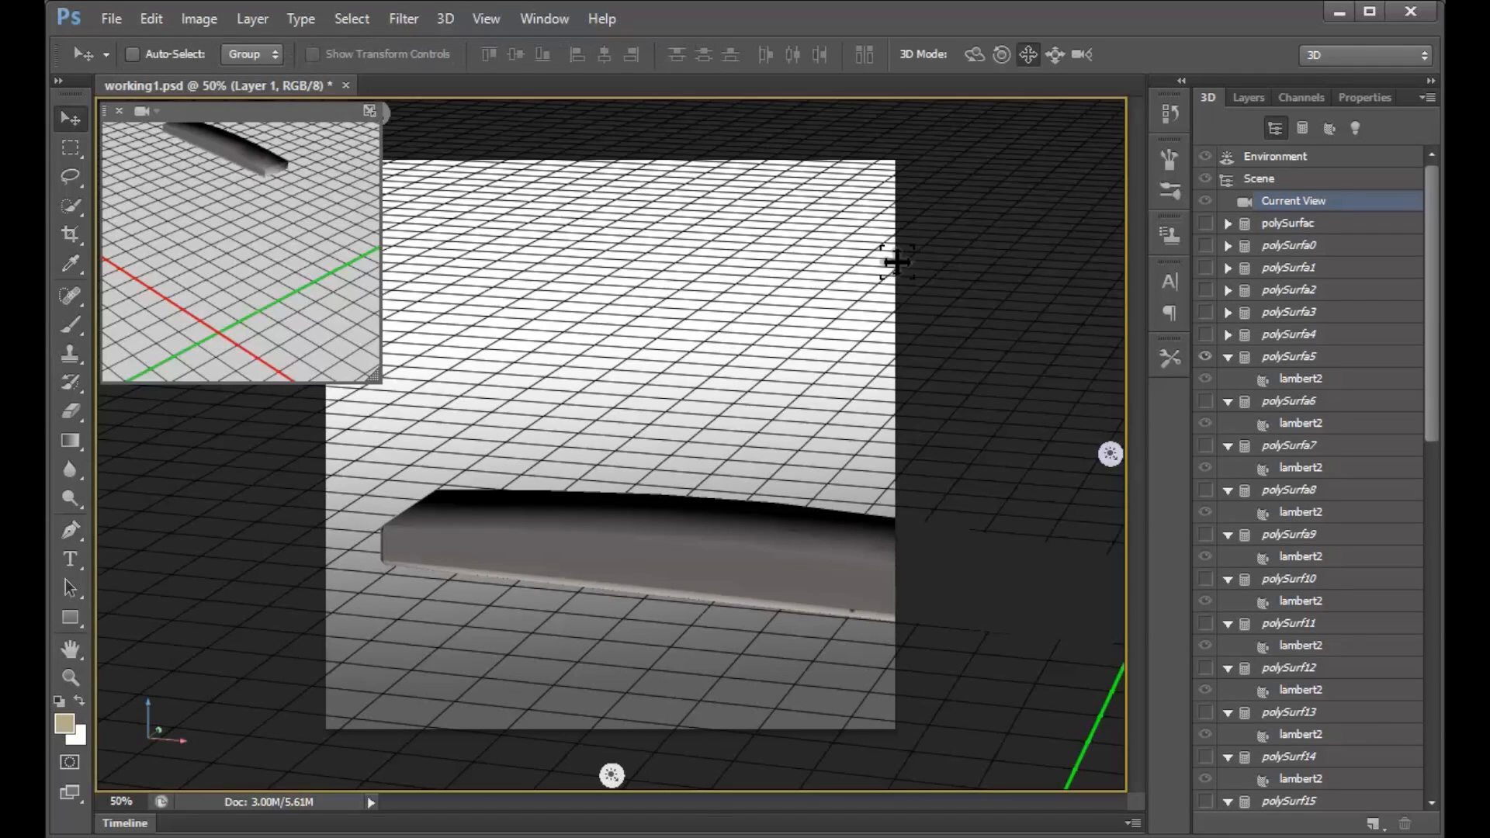
left_click_drag(785, 385, 662, 401)
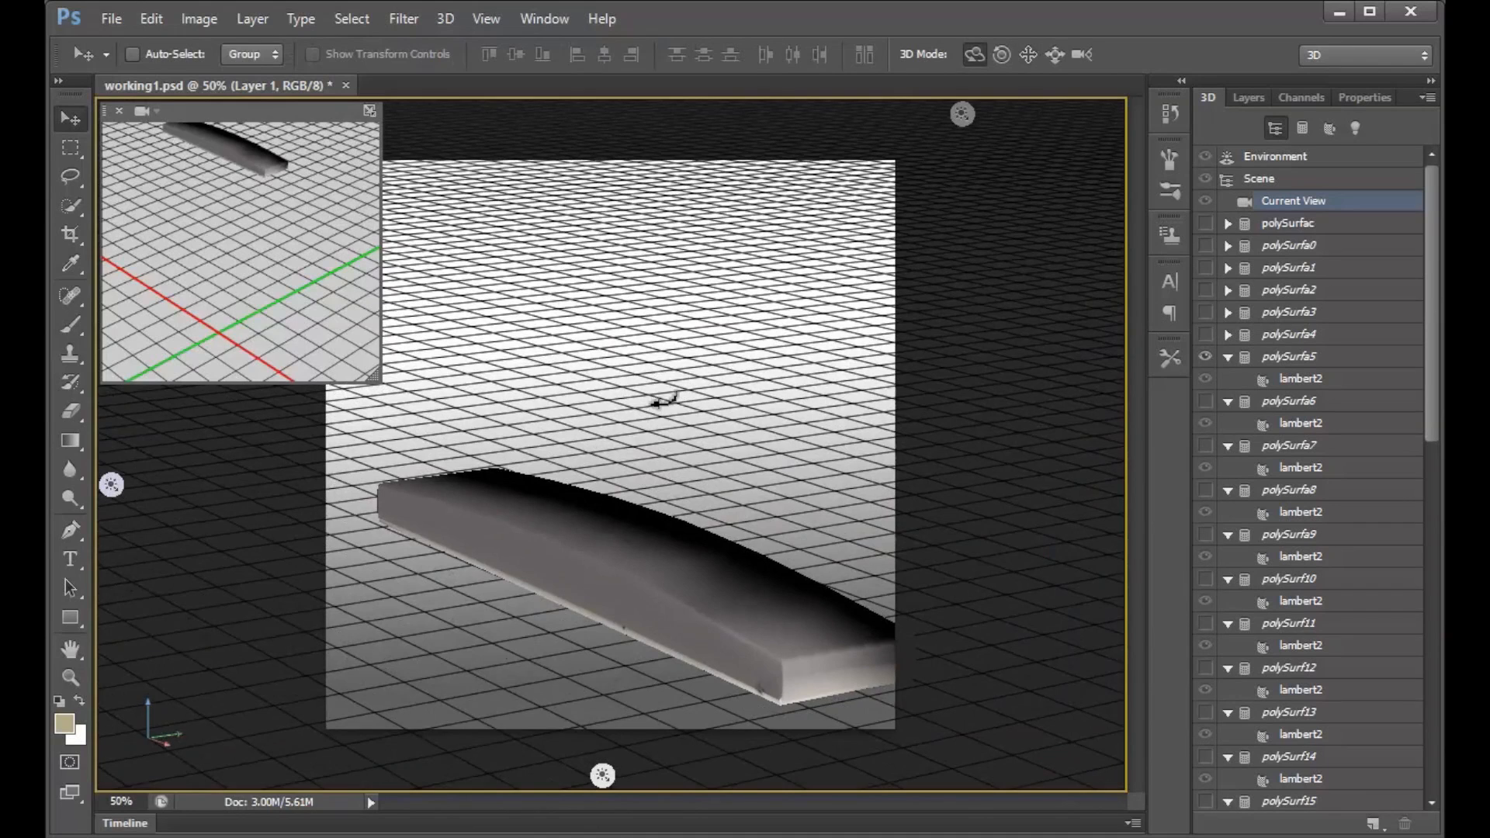
left_click(80, 337)
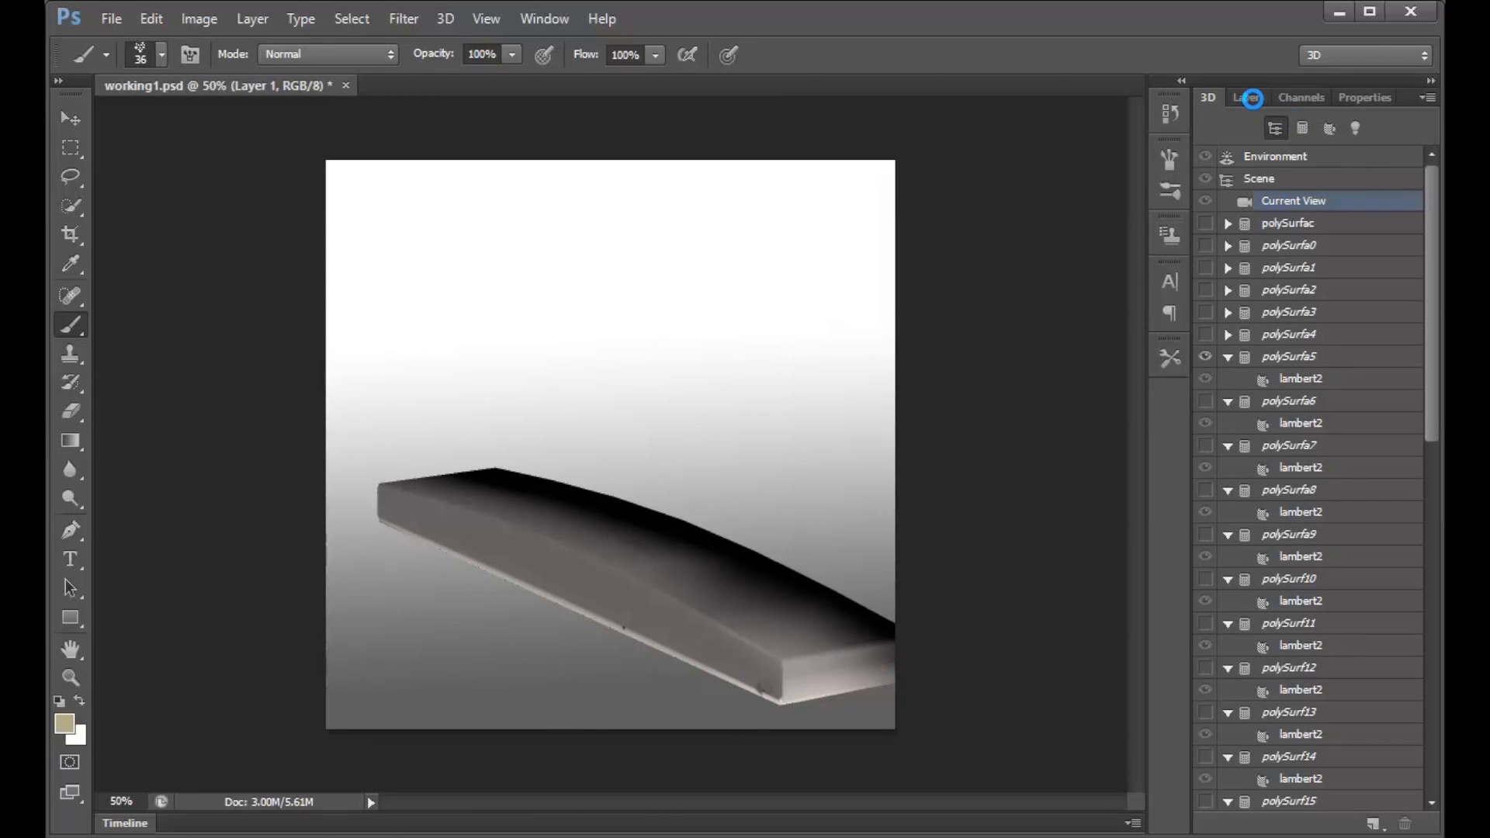
Open the diffuse texture 4 of the 3D layer for editing.
left_click(1248, 99)
left_click(1304, 97)
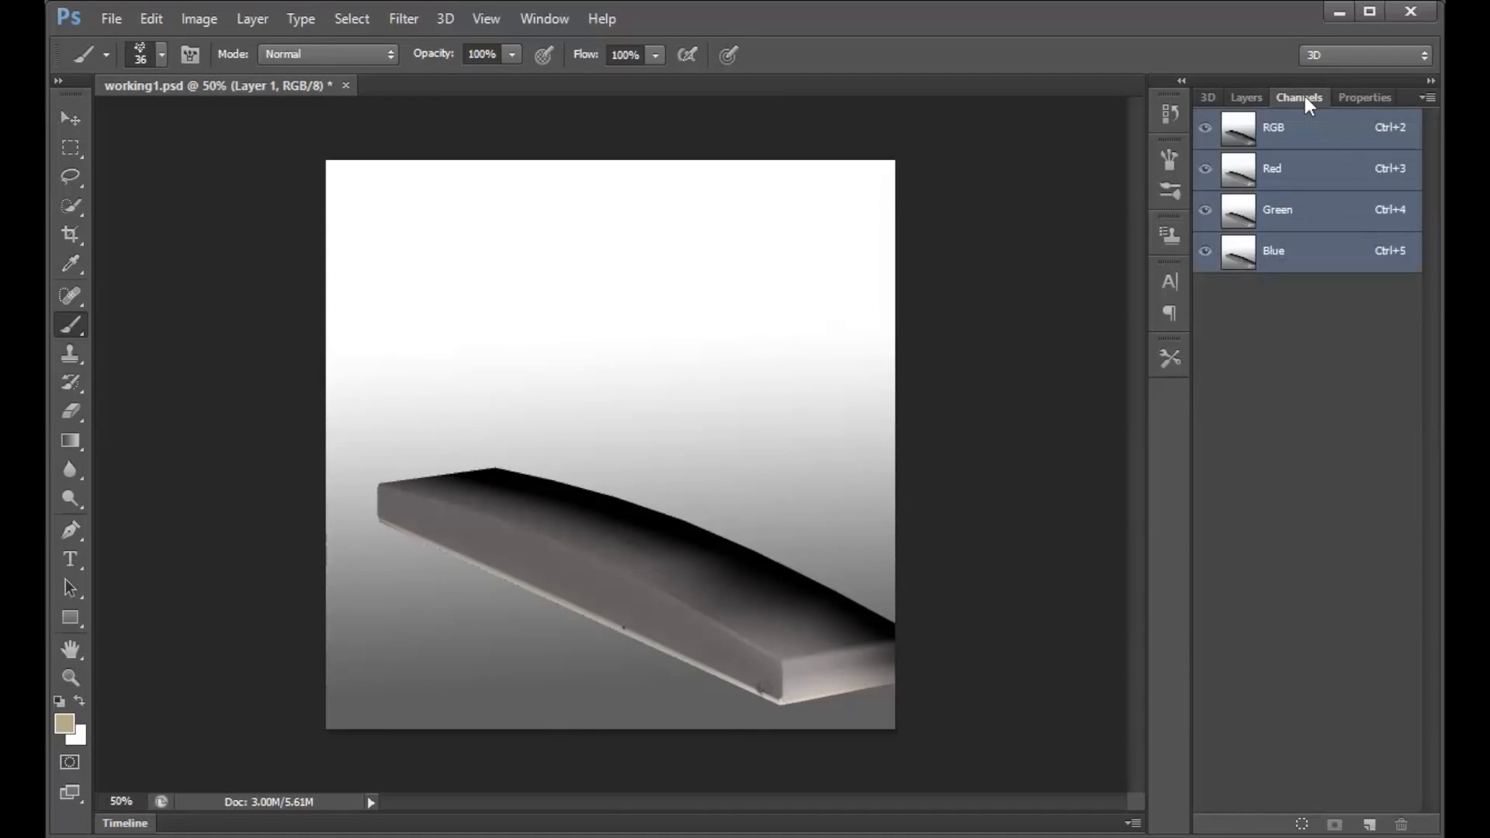
left_click(1259, 97)
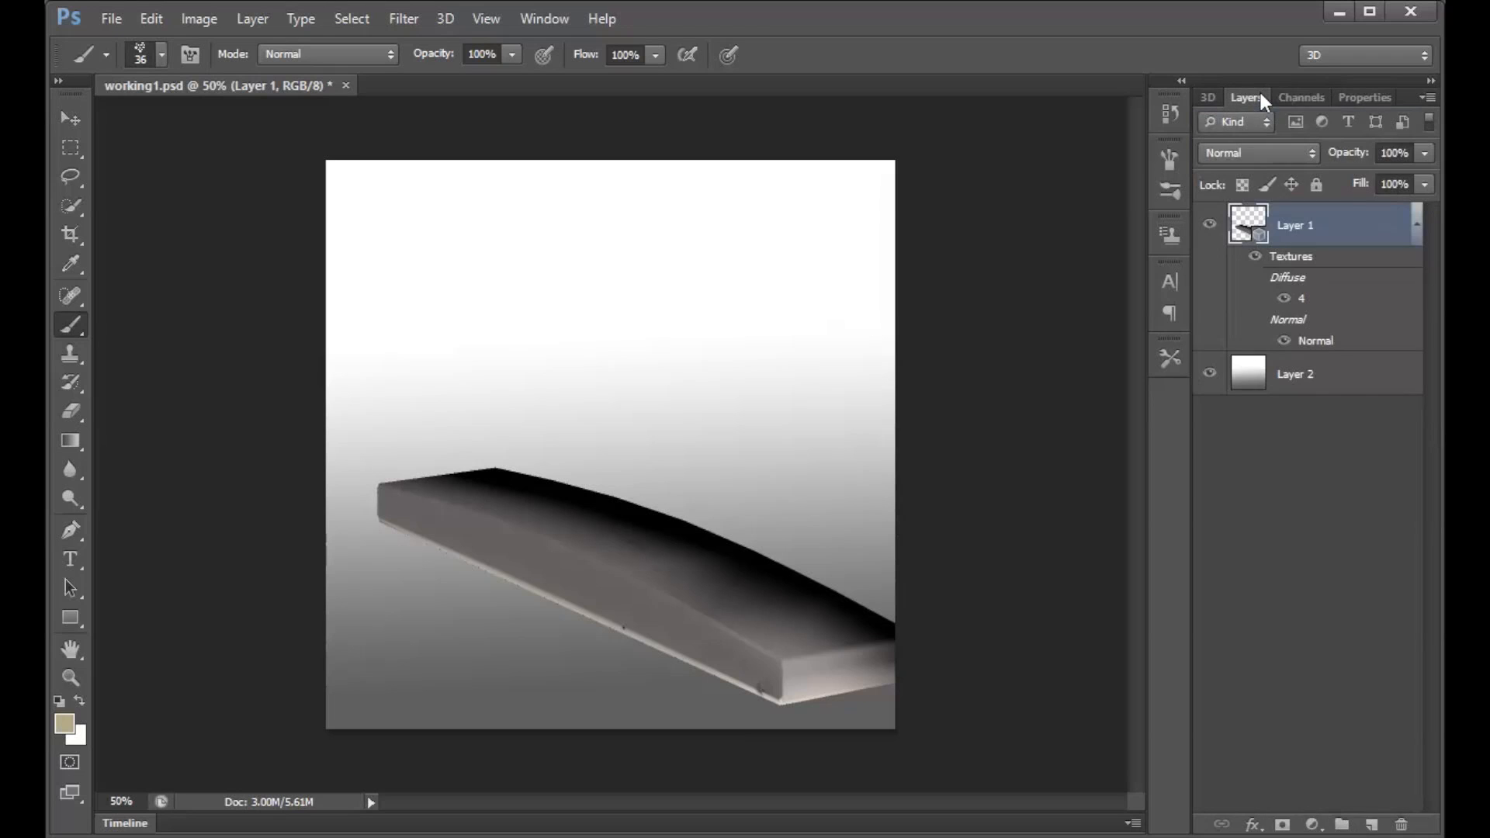
double_click(1310, 302)
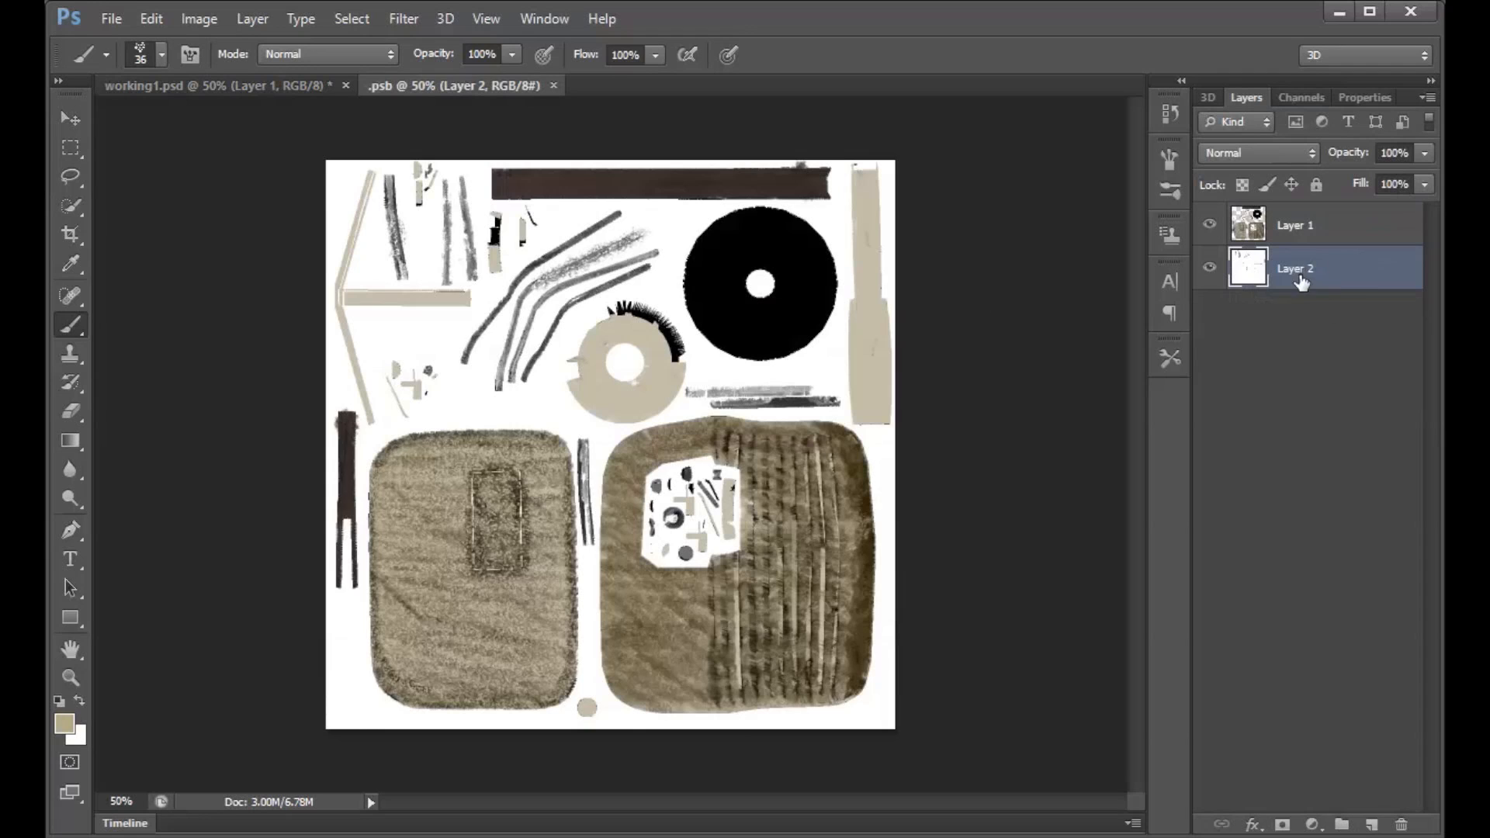
Add a new empty layer above Layer 1 in the texture document, keeping Layer 2 at the bottom.
left_click_drag(1310, 270, 1296, 223)
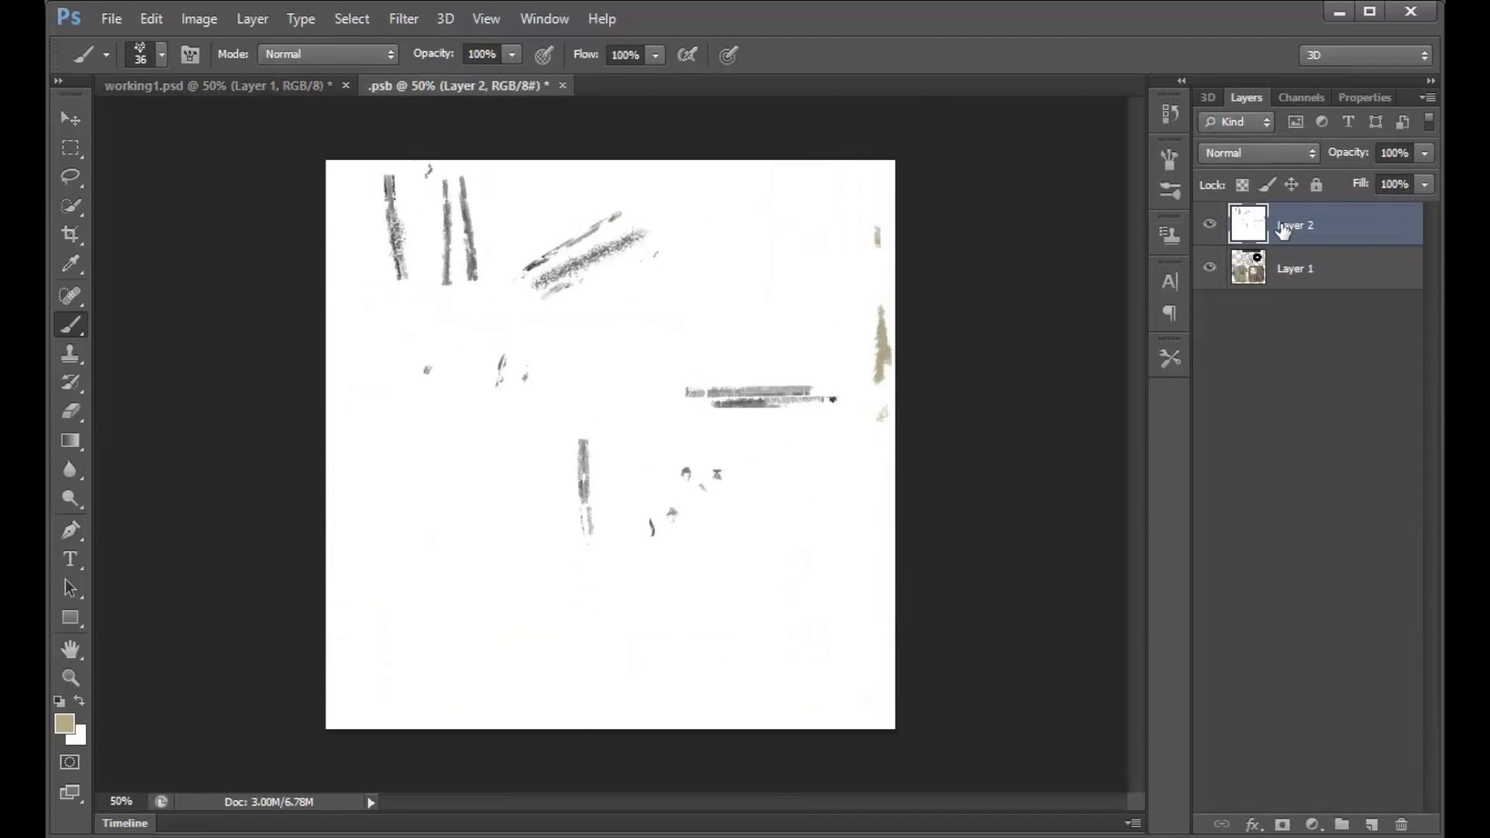
left_click_drag(1286, 225, 1298, 300)
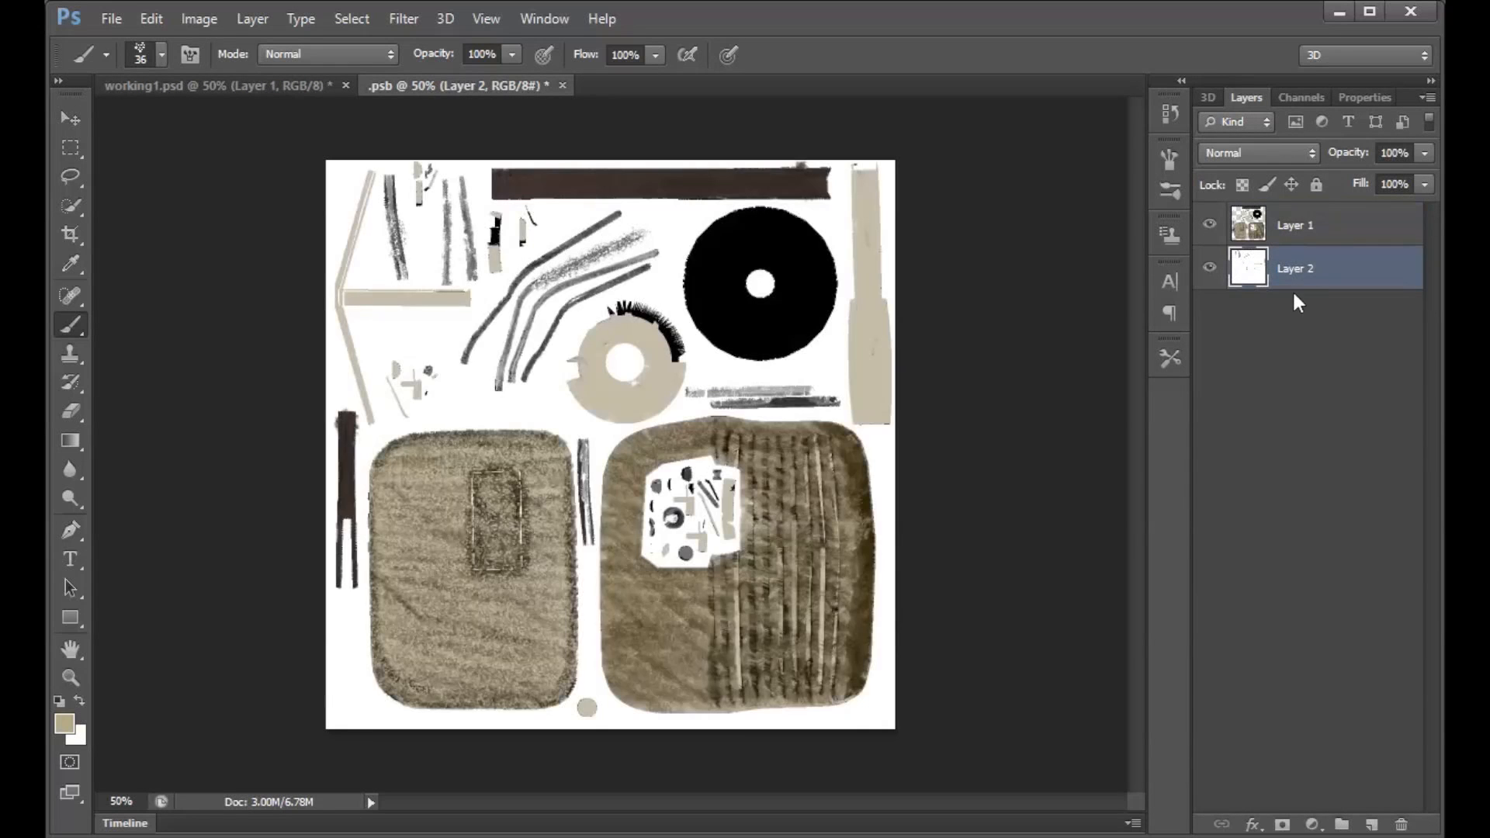
left_click(1304, 234)
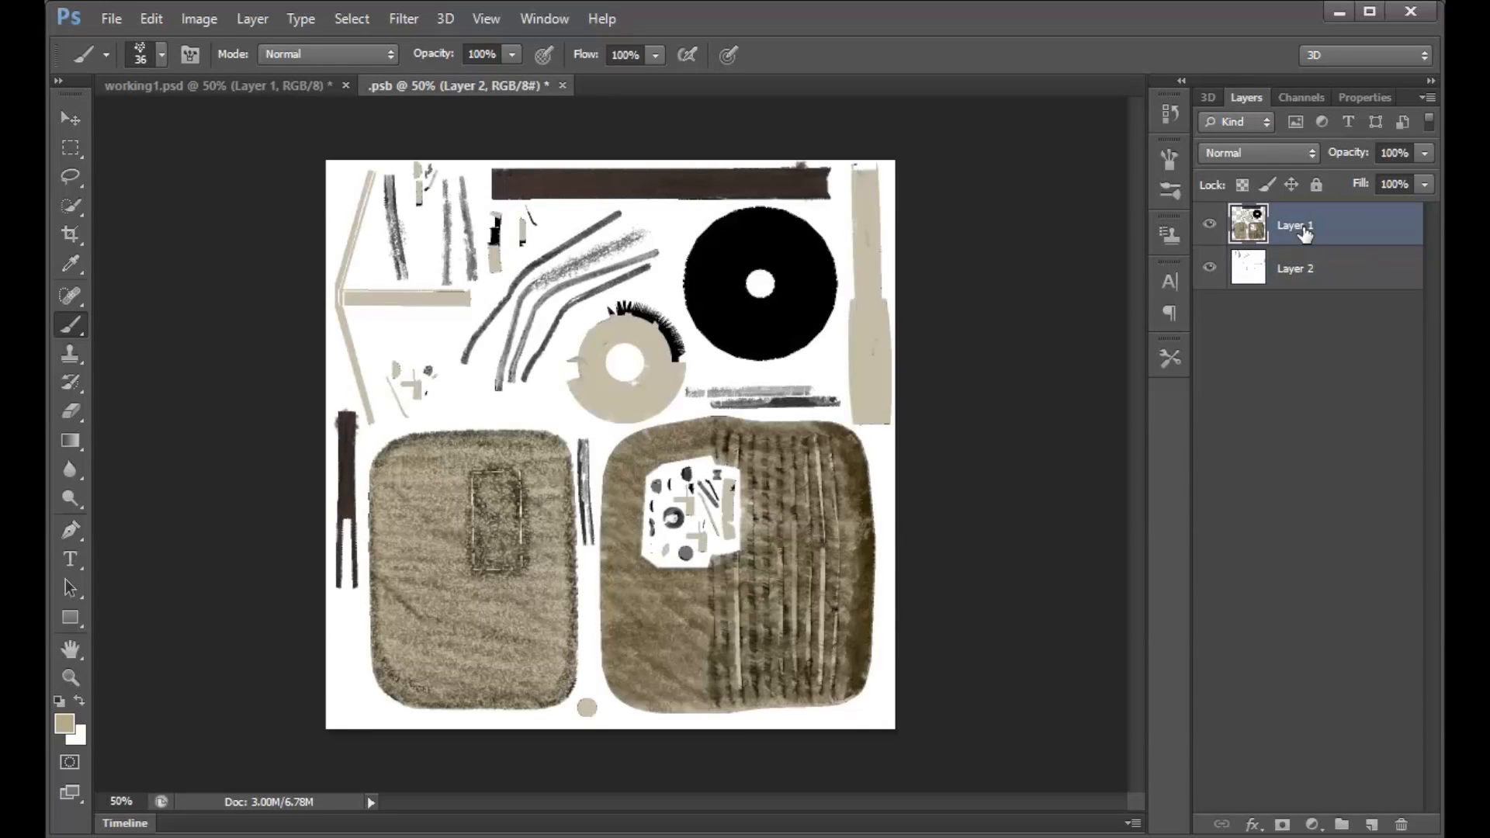
left_click(1372, 825)
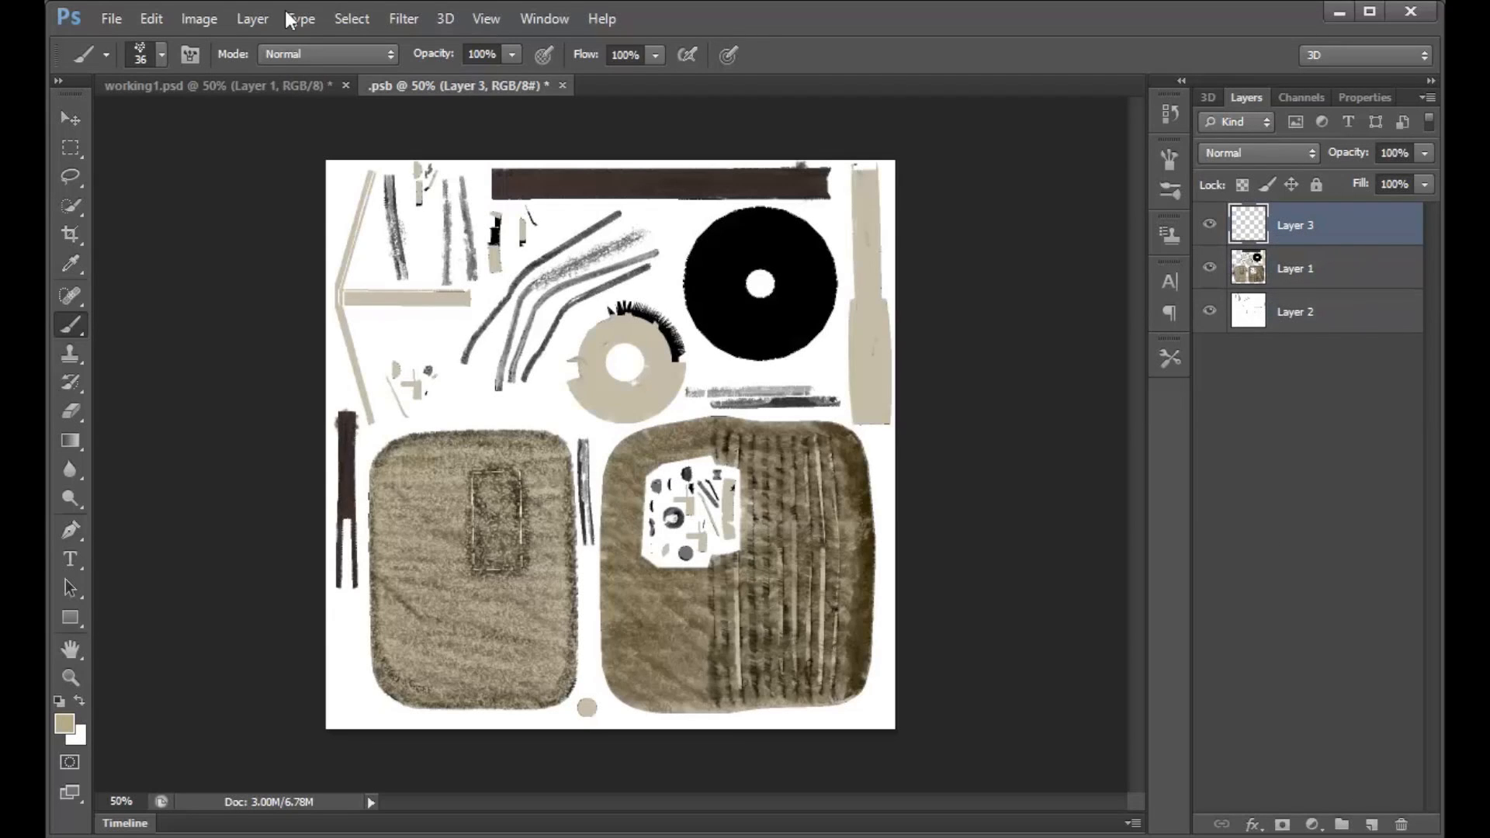
Save the texture document, return to working1.psd and paint the handle bar's side and end faces tan.
left_click(112, 19)
left_click(181, 263)
left_click(312, 84)
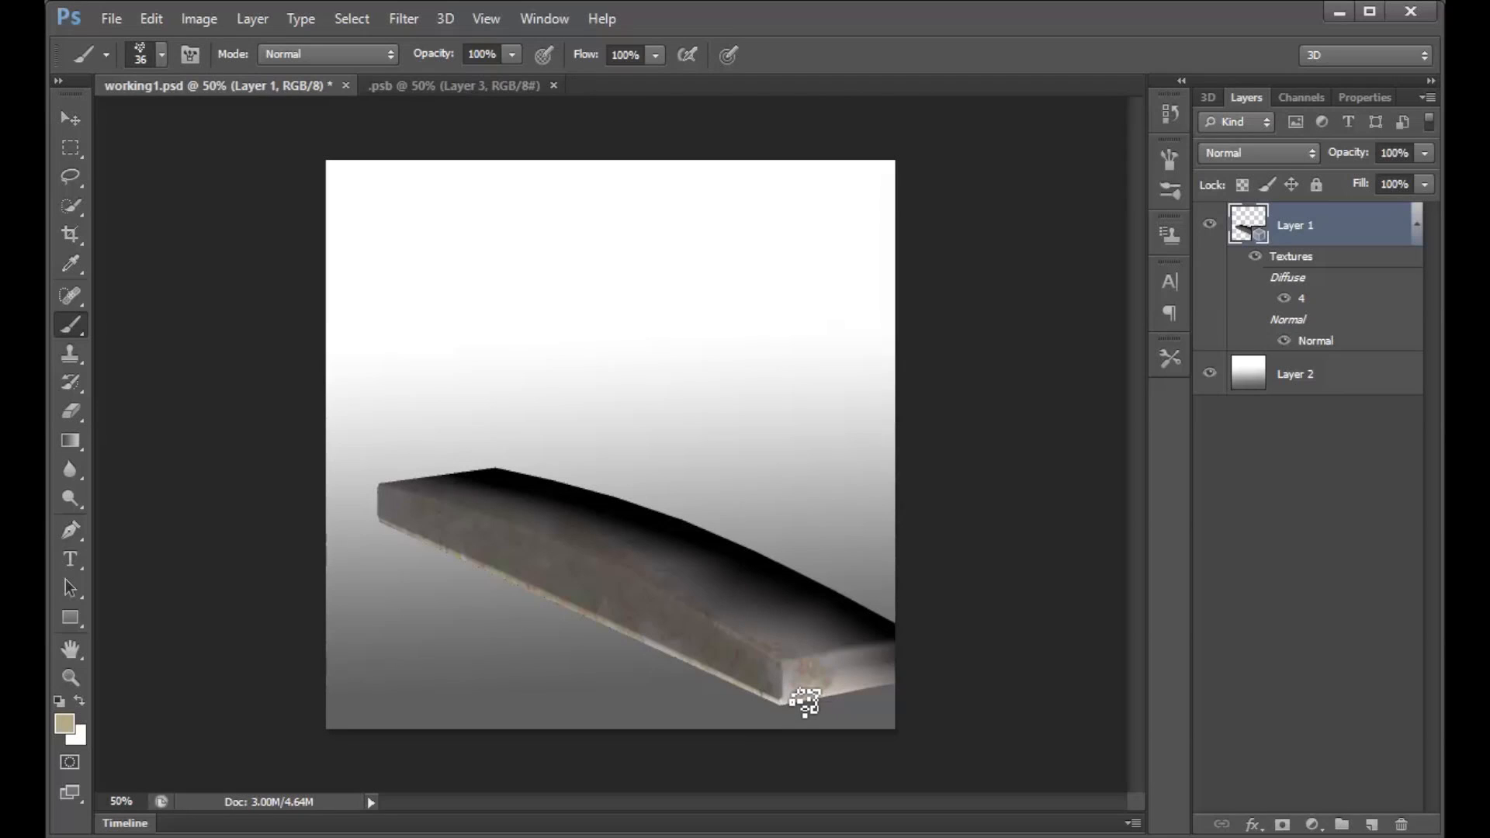
left_click(528, 556)
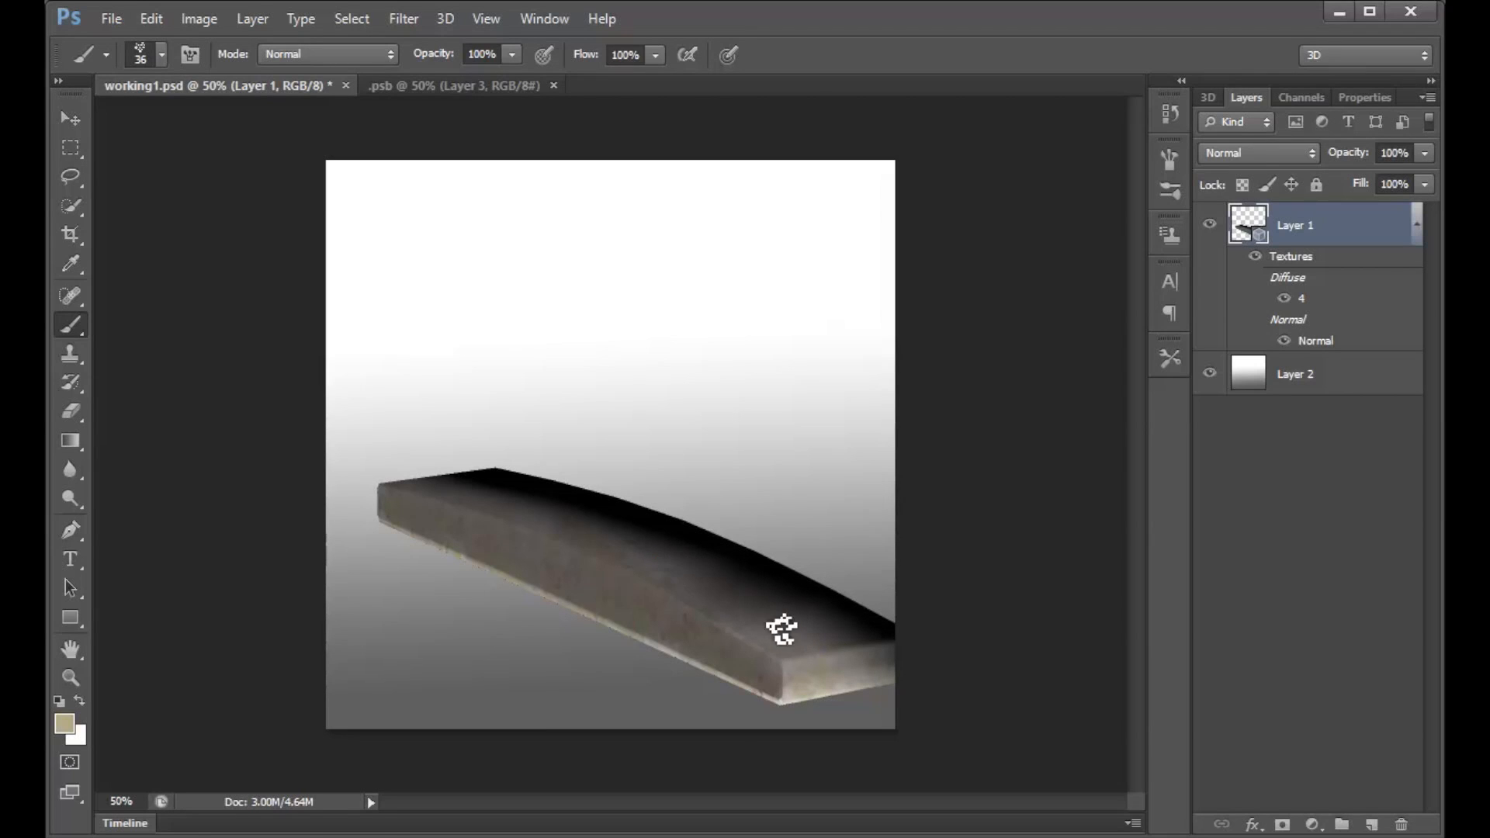
Orbit and pan the 3D view to bring the handle bar's dark opposite side into frame for brushing.
left_click(71, 118)
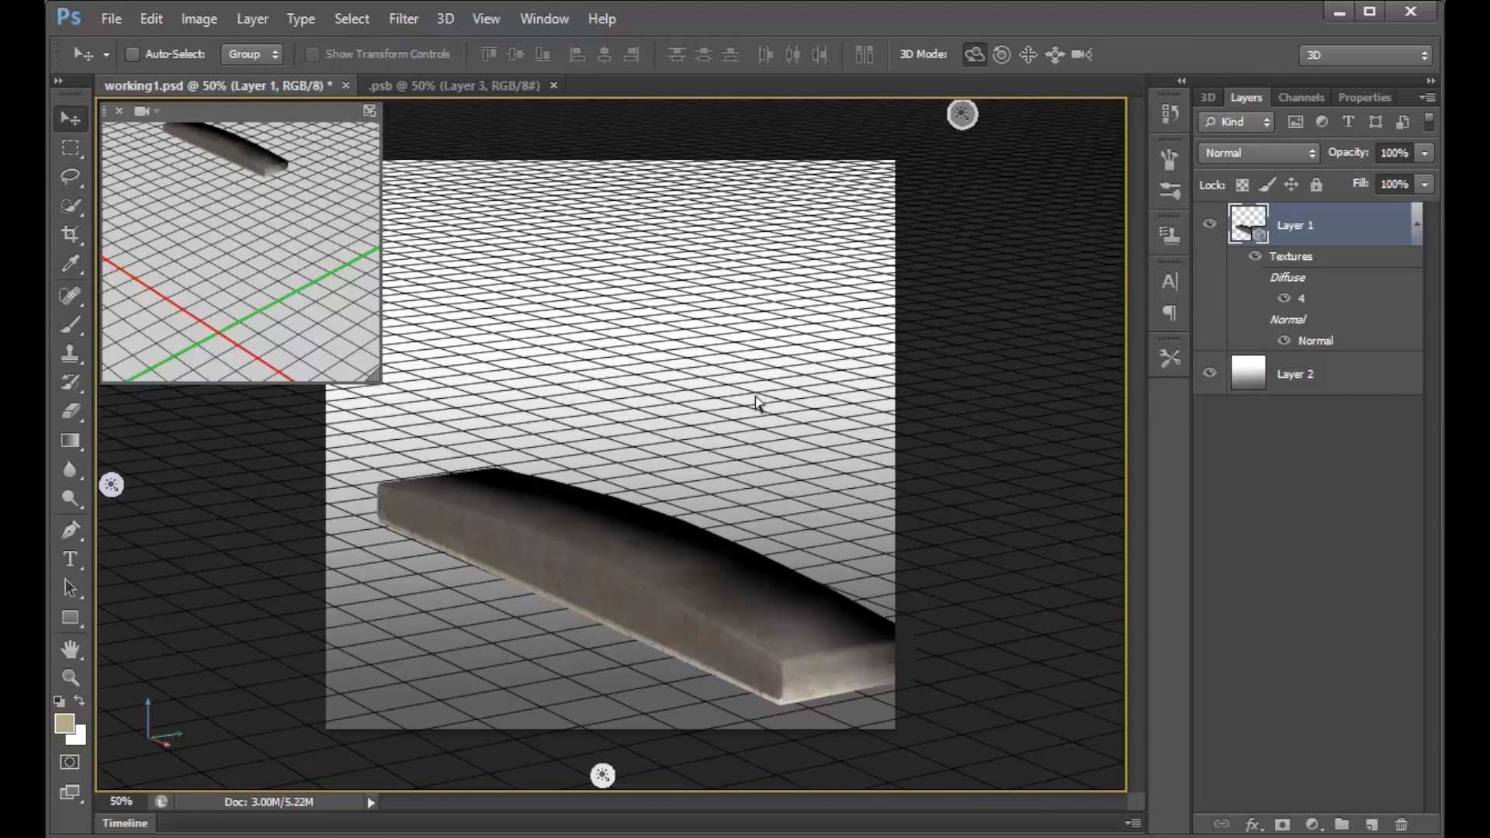
left_click_drag(673, 446, 878, 166)
left_click(1029, 54)
left_click_drag(625, 419, 783, 336)
left_click(71, 325)
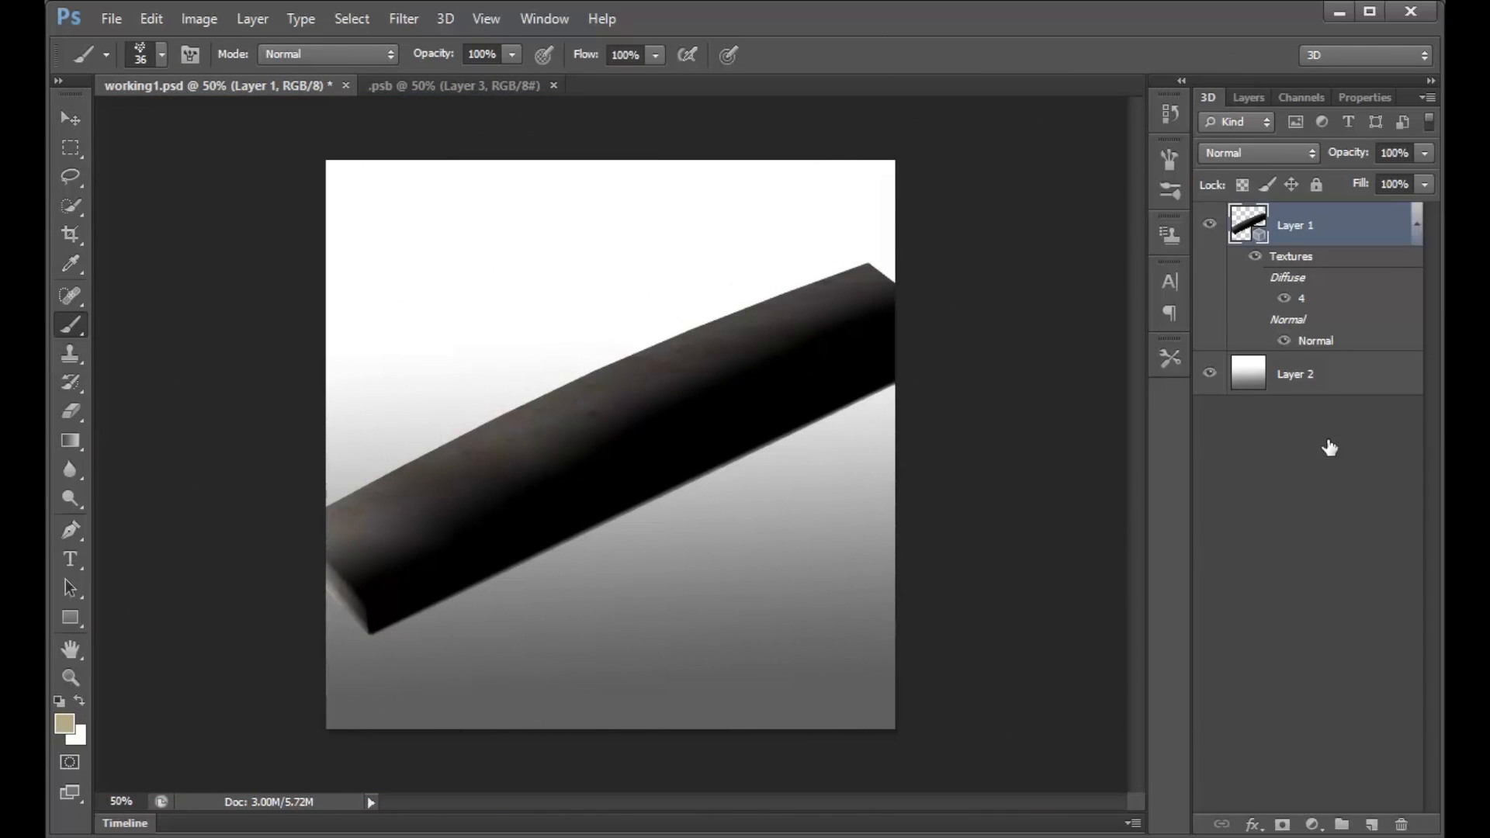
Select Infinite Light 2 in the 3D scene and examine its direction control with the Move tool.
left_click_drag(1433, 330, 1436, 687)
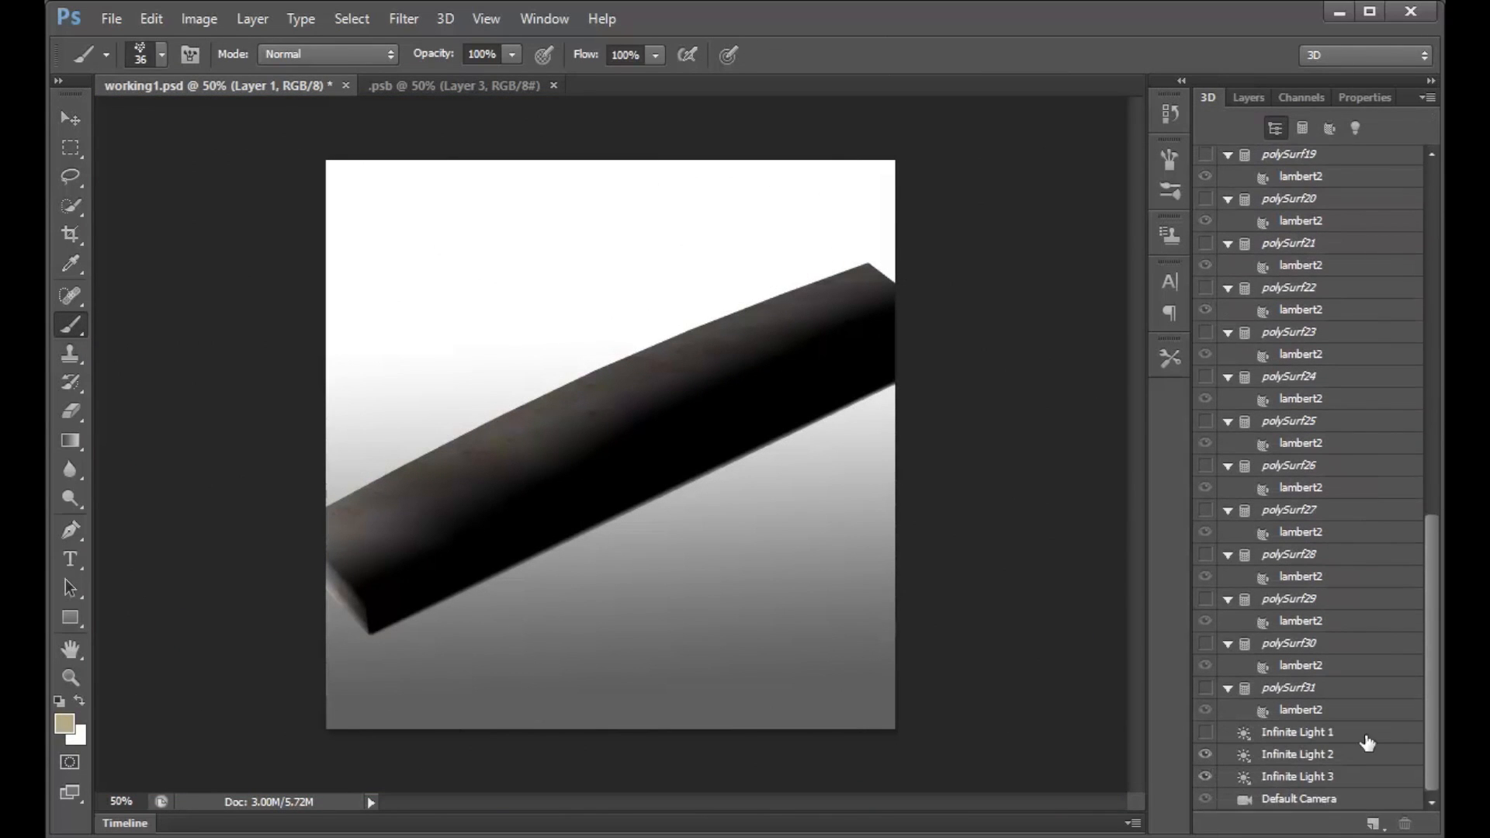
left_click(1307, 757)
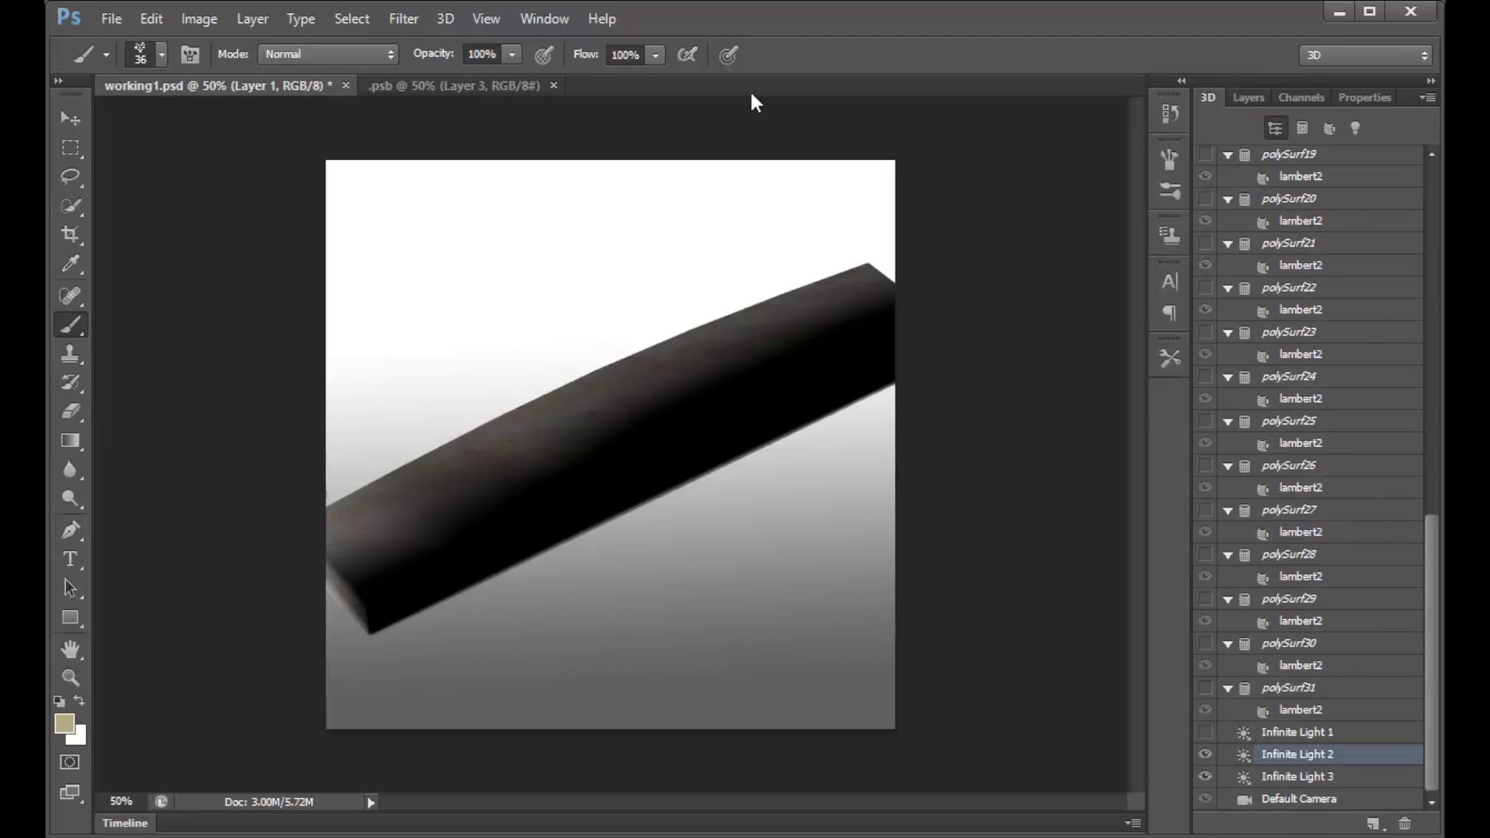
left_click(73, 119)
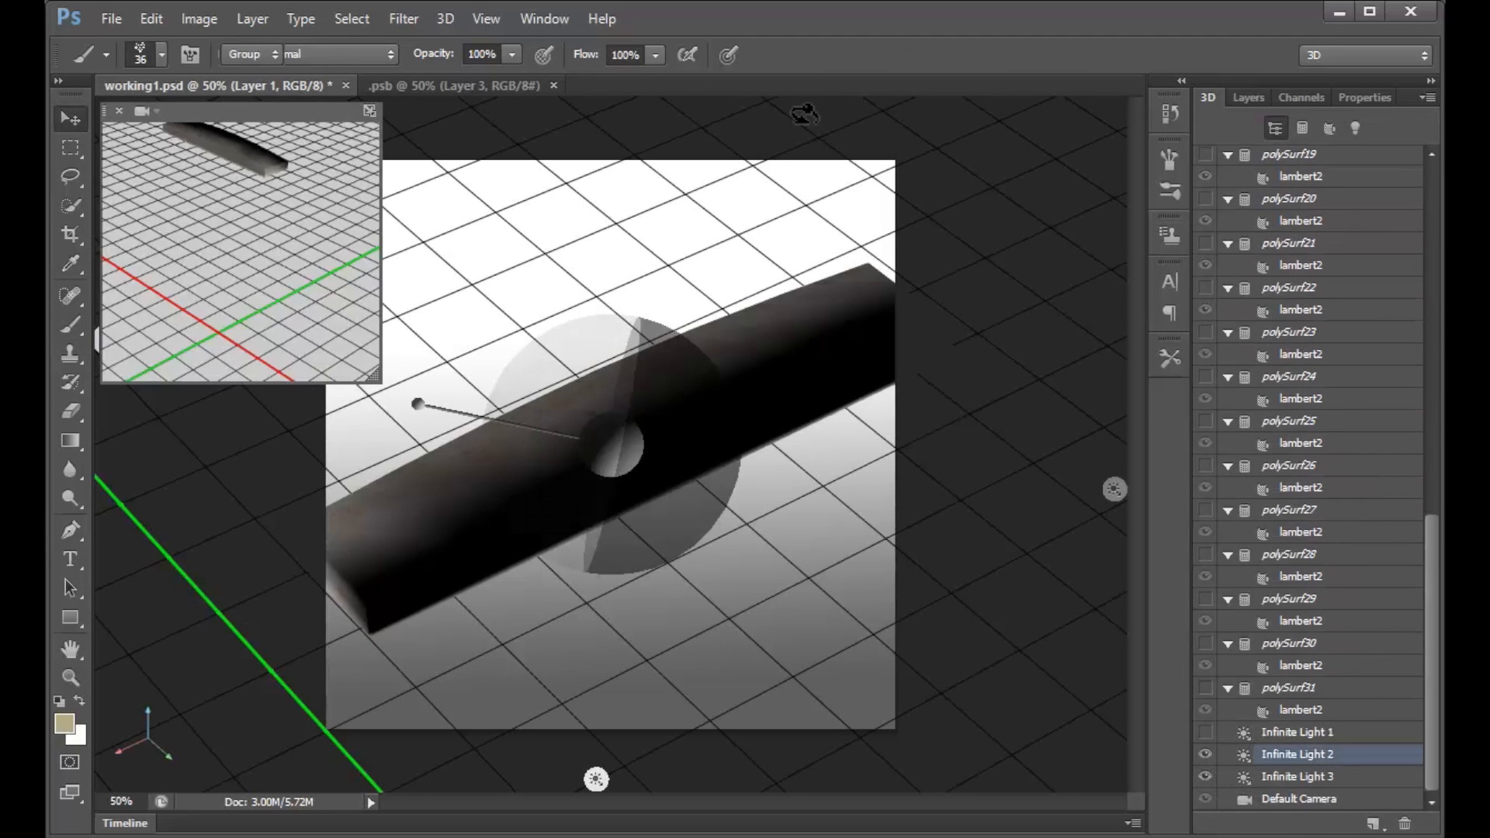
left_click(836, 266)
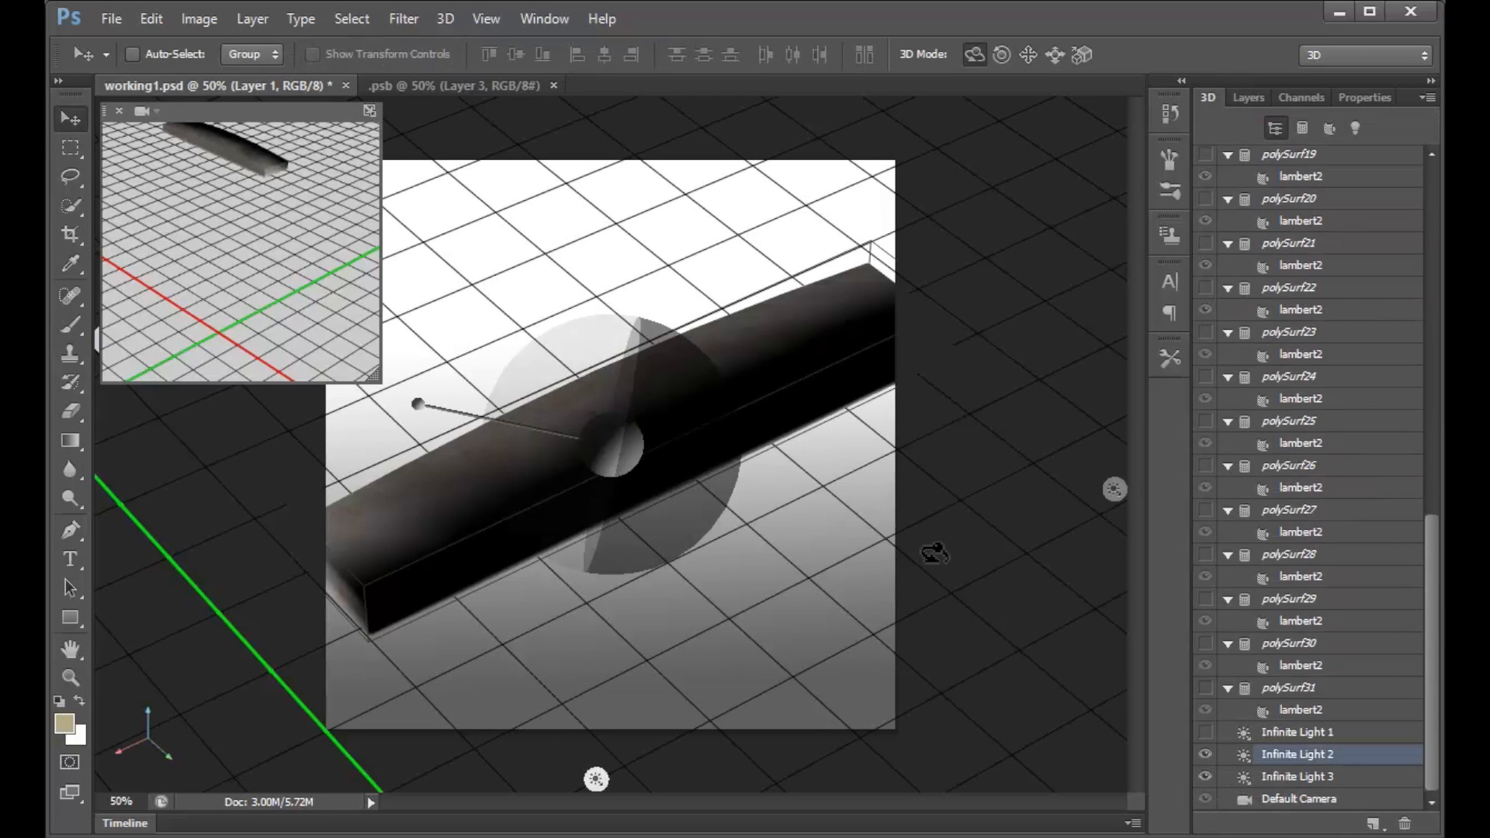
left_click(796, 581)
Select Infinite Light 3 and rotate it to illuminate the handle bar's dark side.
scroll(1221, 772, "up", 1)
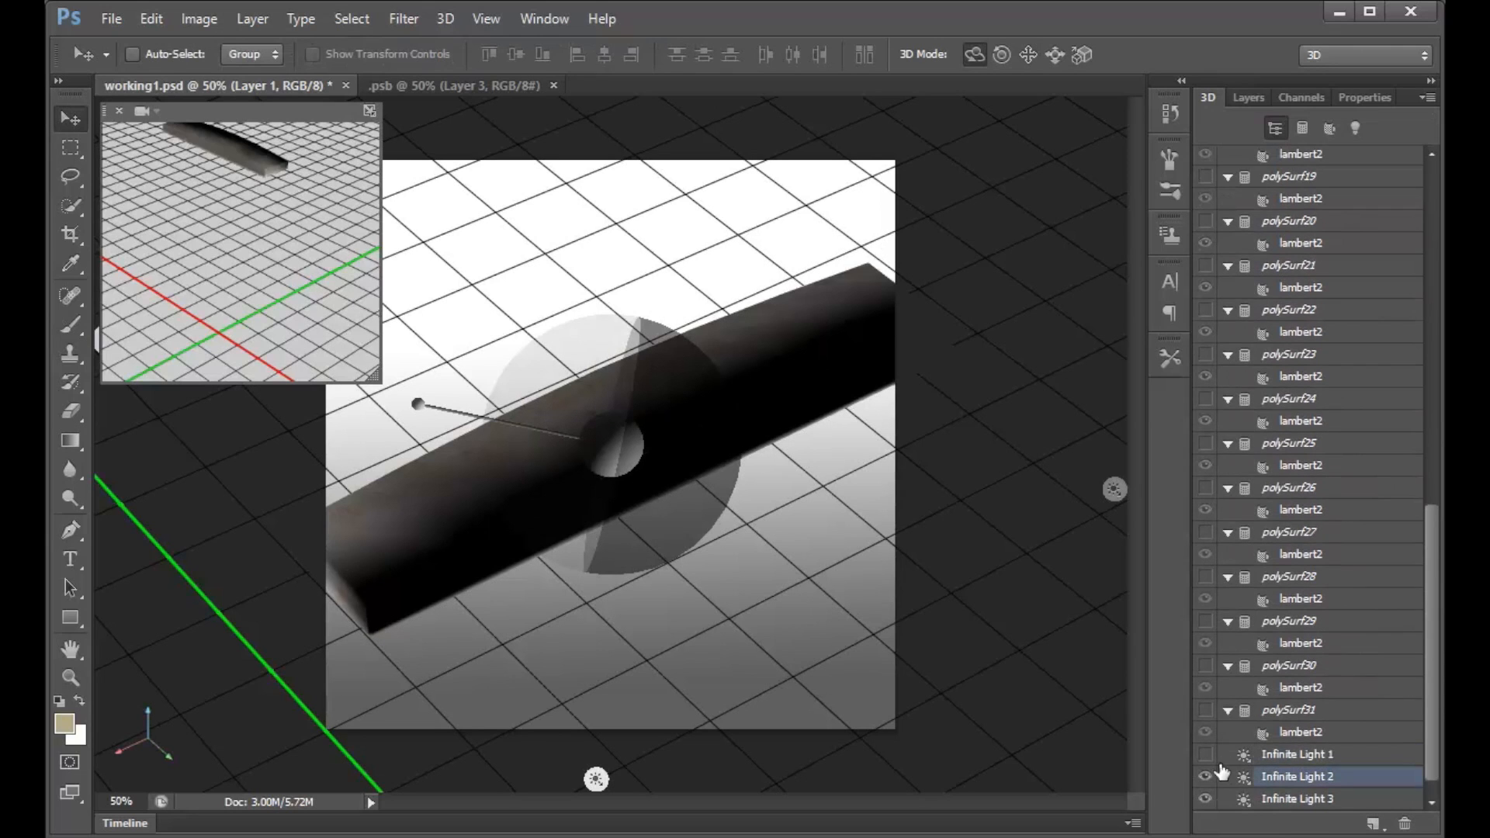
left_click(1275, 800)
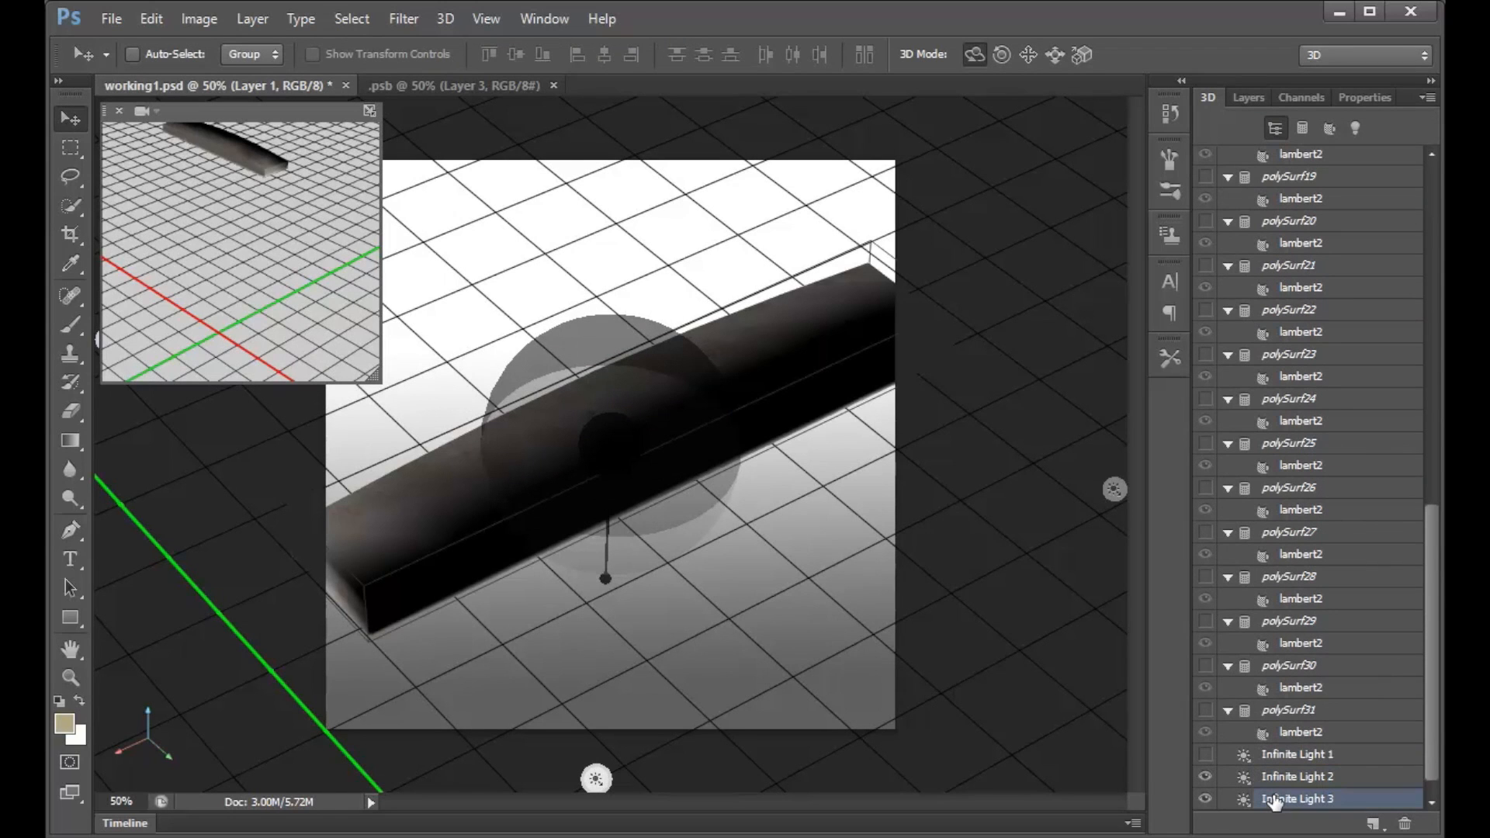
left_click_drag(608, 334, 475, 84)
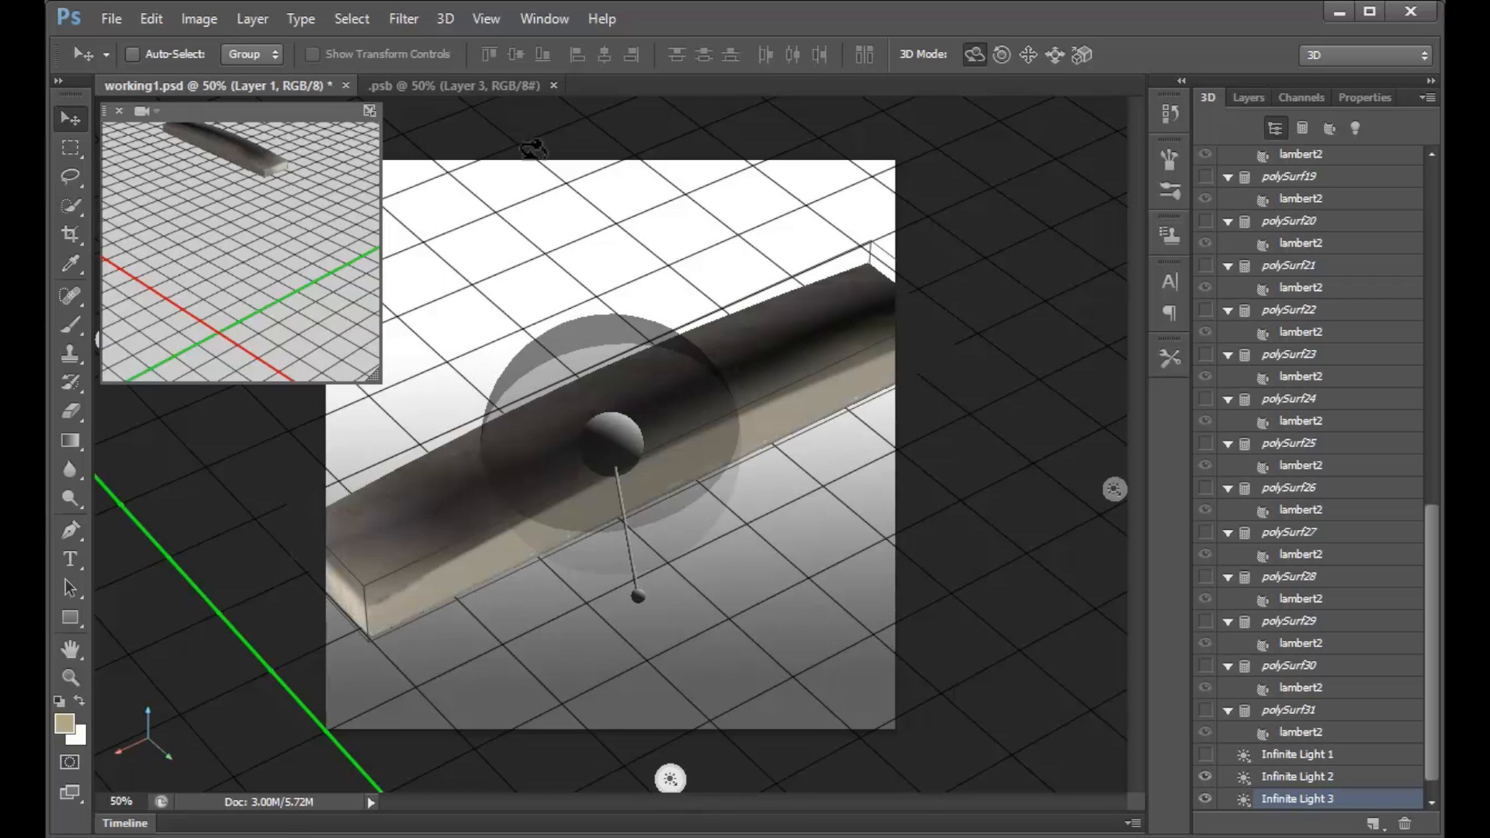
Rotate Infinite Light 3 to light the handle bar's dark top face and brush tan texture over that face.
left_click_drag(641, 454, 615, 301)
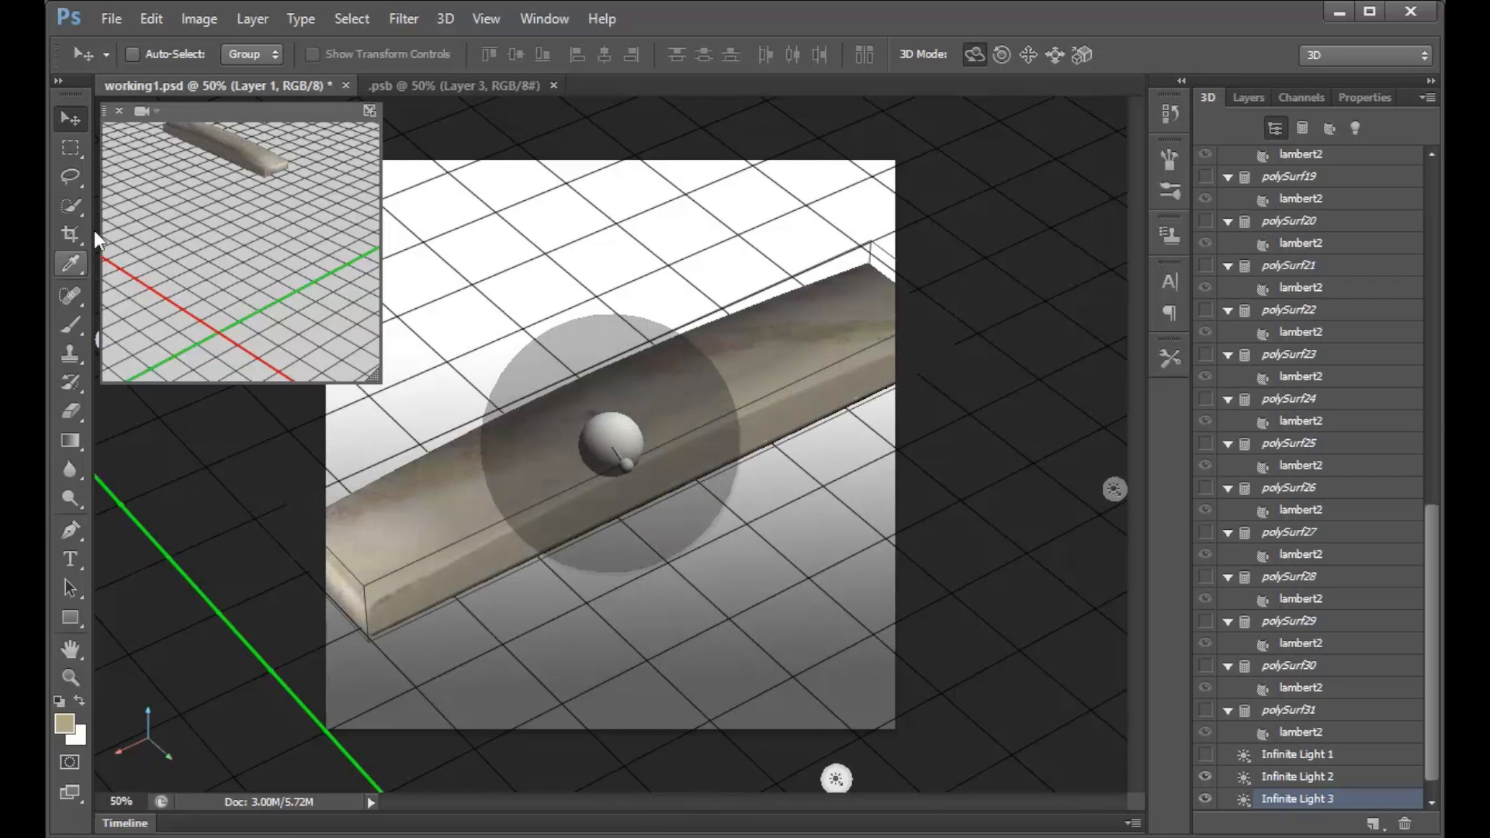
left_click(68, 326)
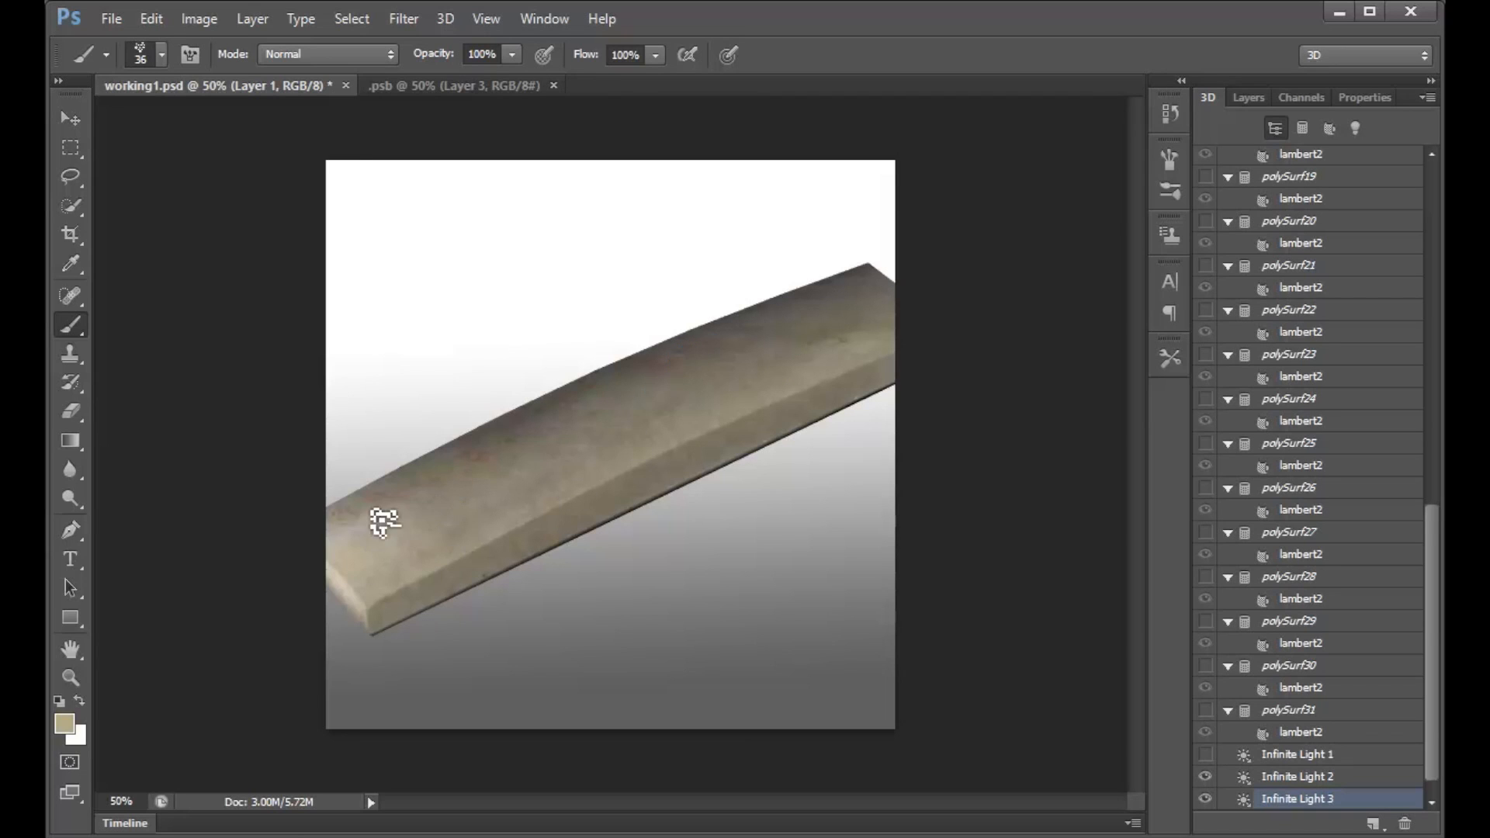
Brush tan over the handle bar's side at its opposite end and dab the black end face.
left_click(70, 118)
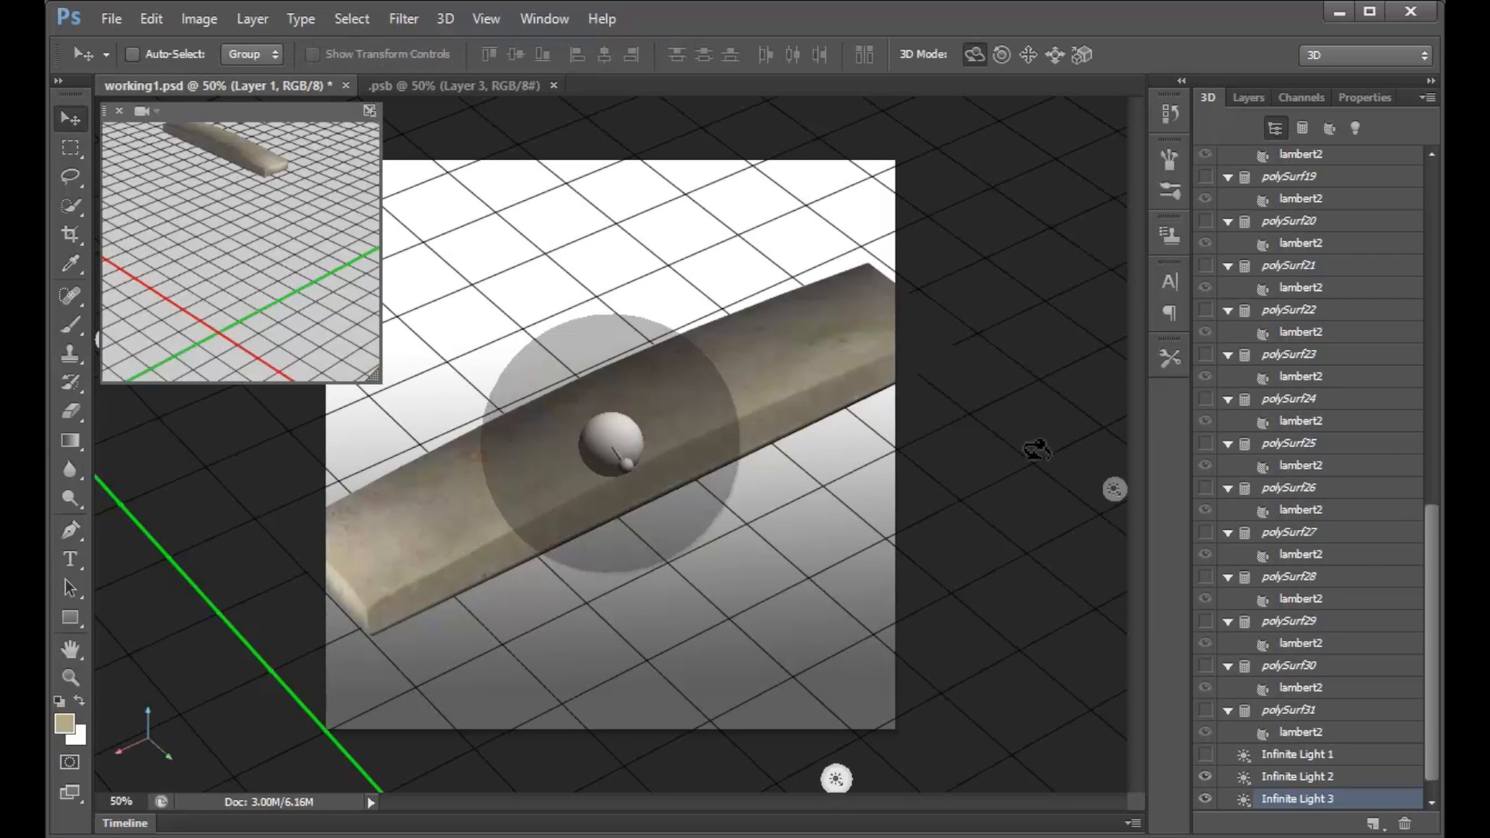
left_click(1044, 483)
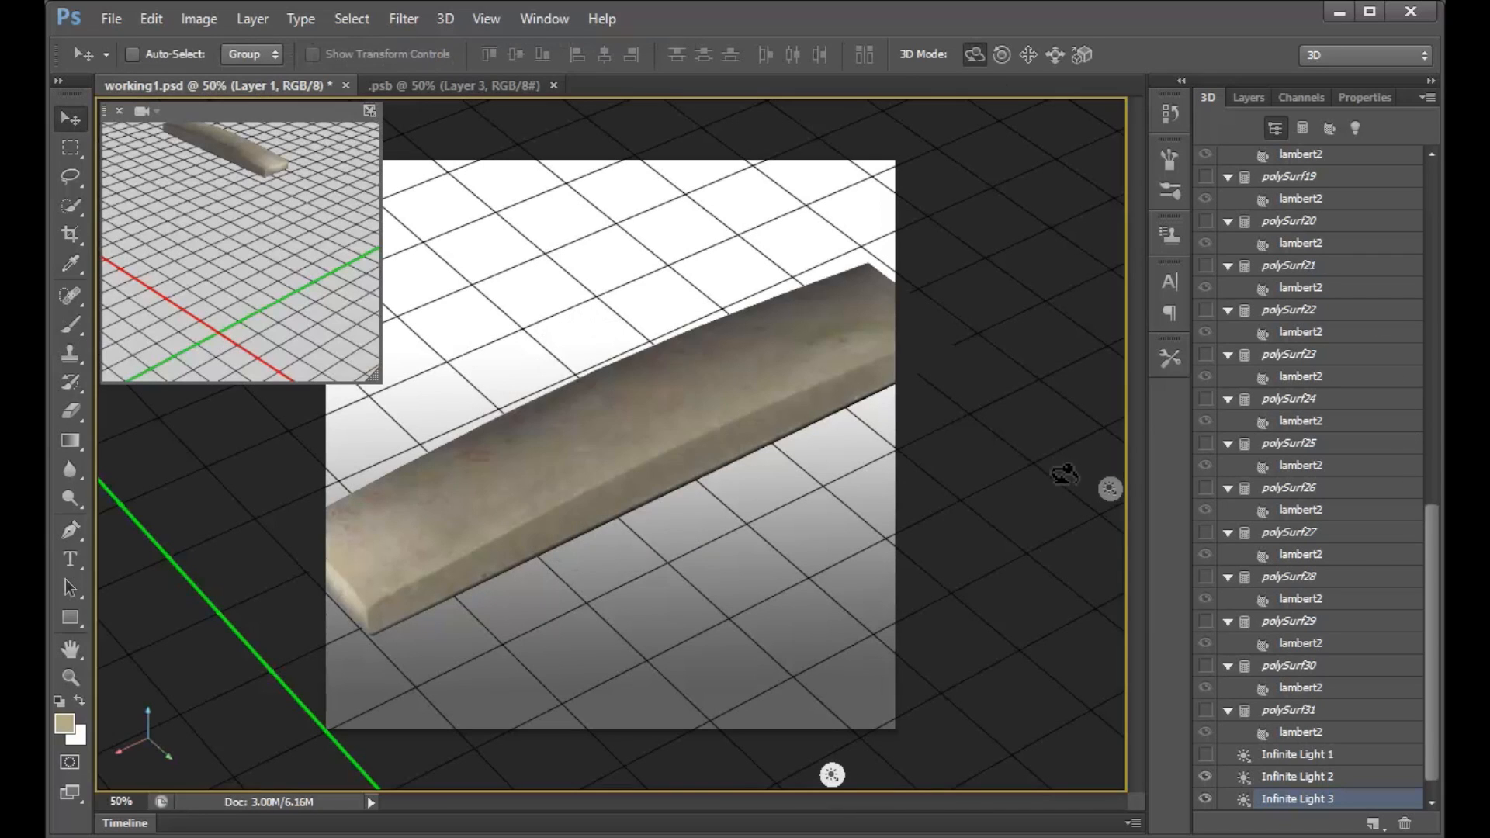
left_click_drag(738, 515, 548, 521)
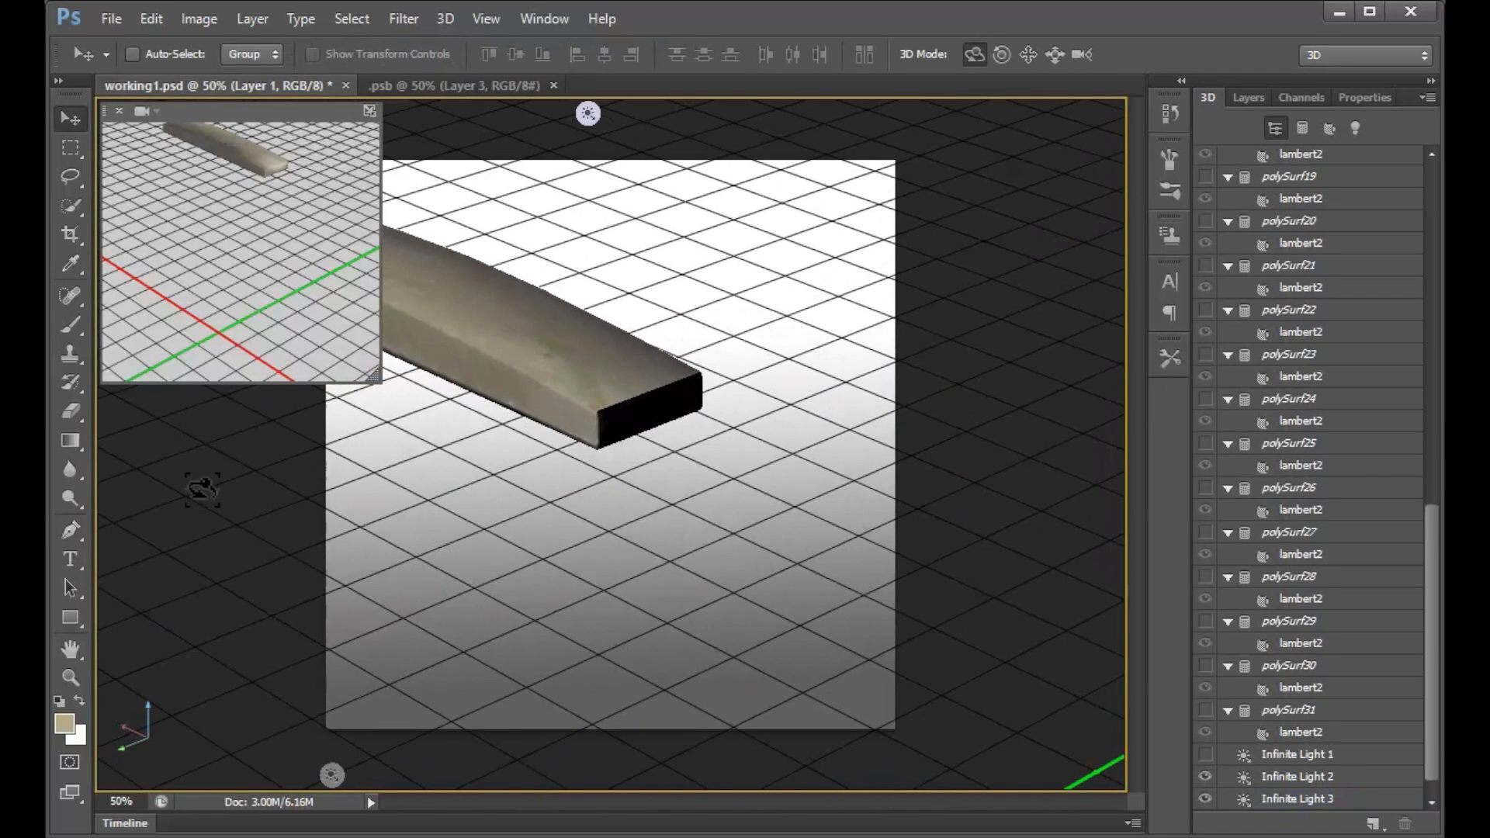
left_click(72, 326)
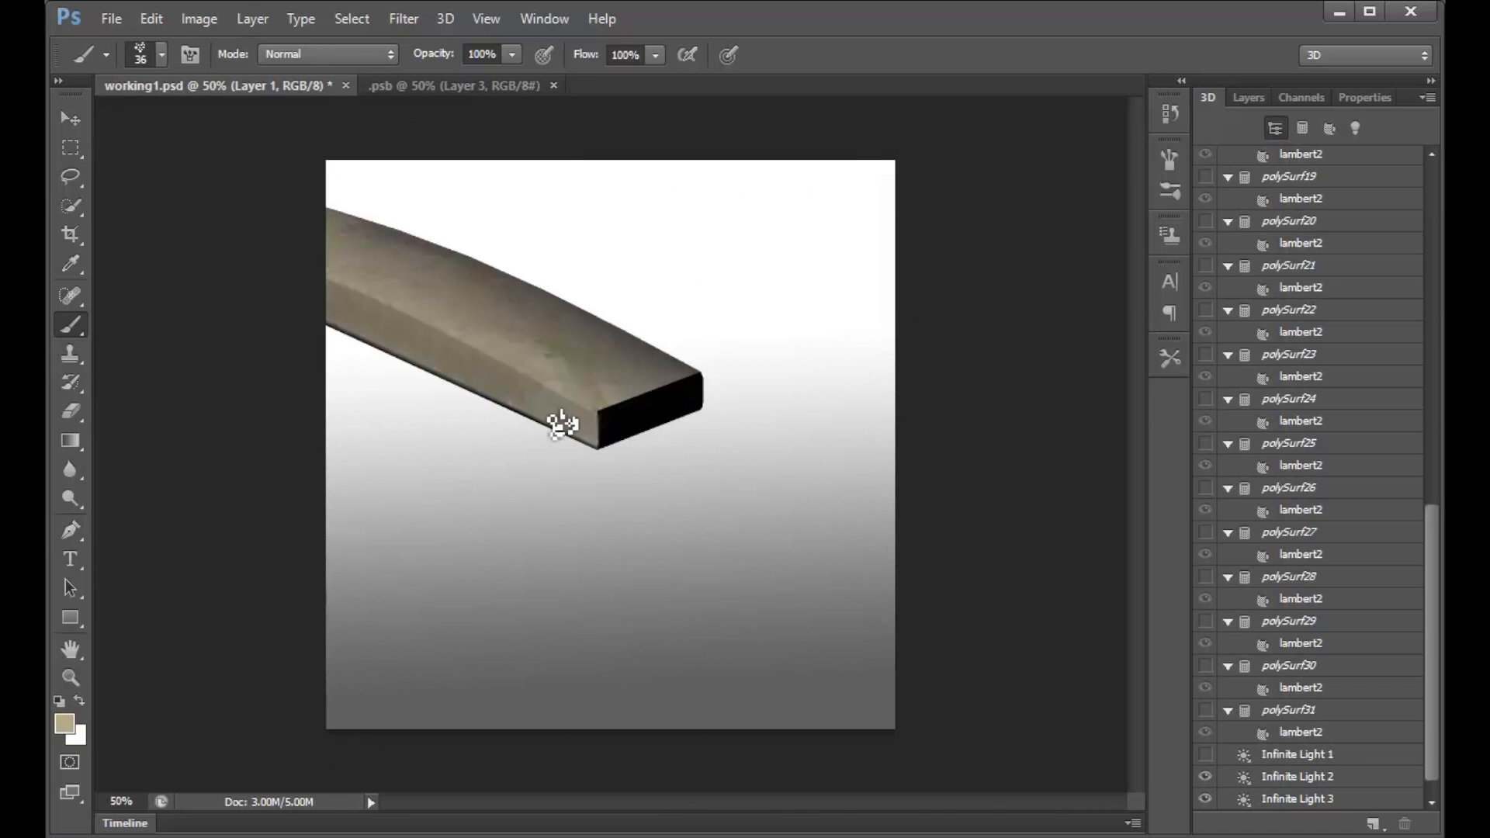
left_click(649, 402)
Turn the handle bar back to its tan end and brush over the top and end faces.
left_click(70, 120)
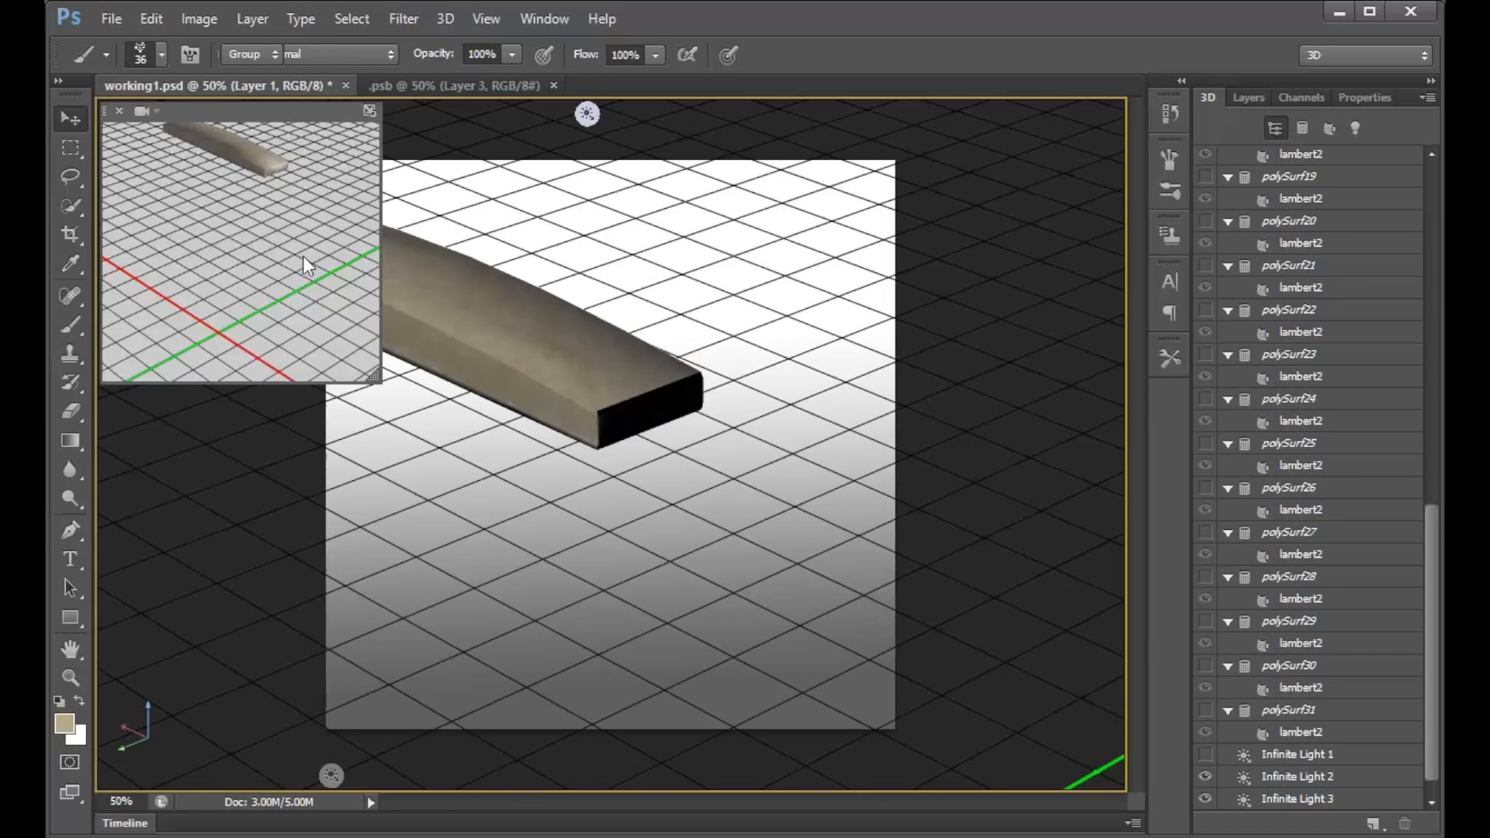
left_click_drag(655, 266, 1073, 242)
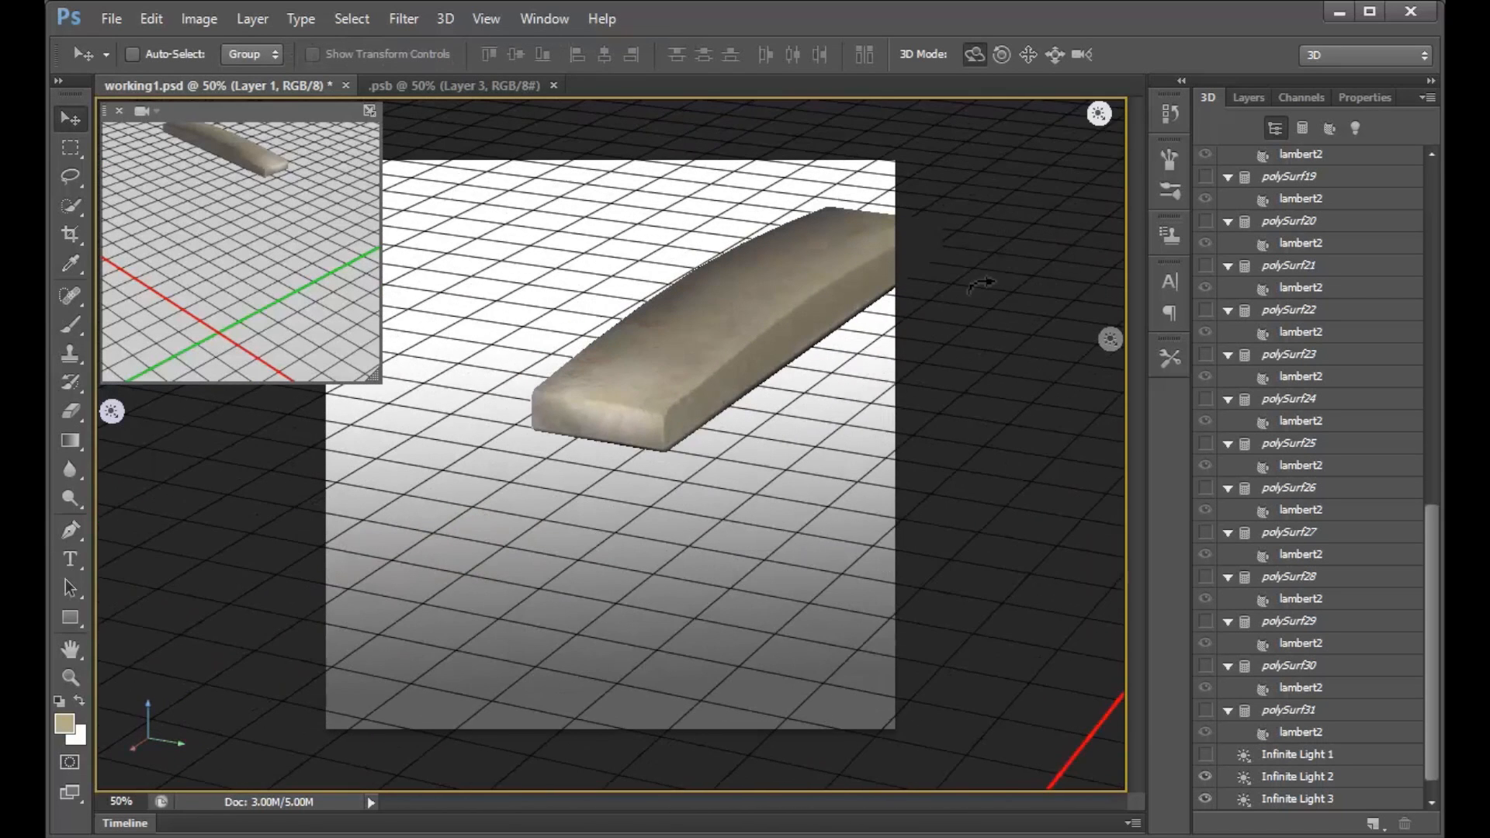
left_click_drag(747, 509, 673, 525)
left_click(70, 324)
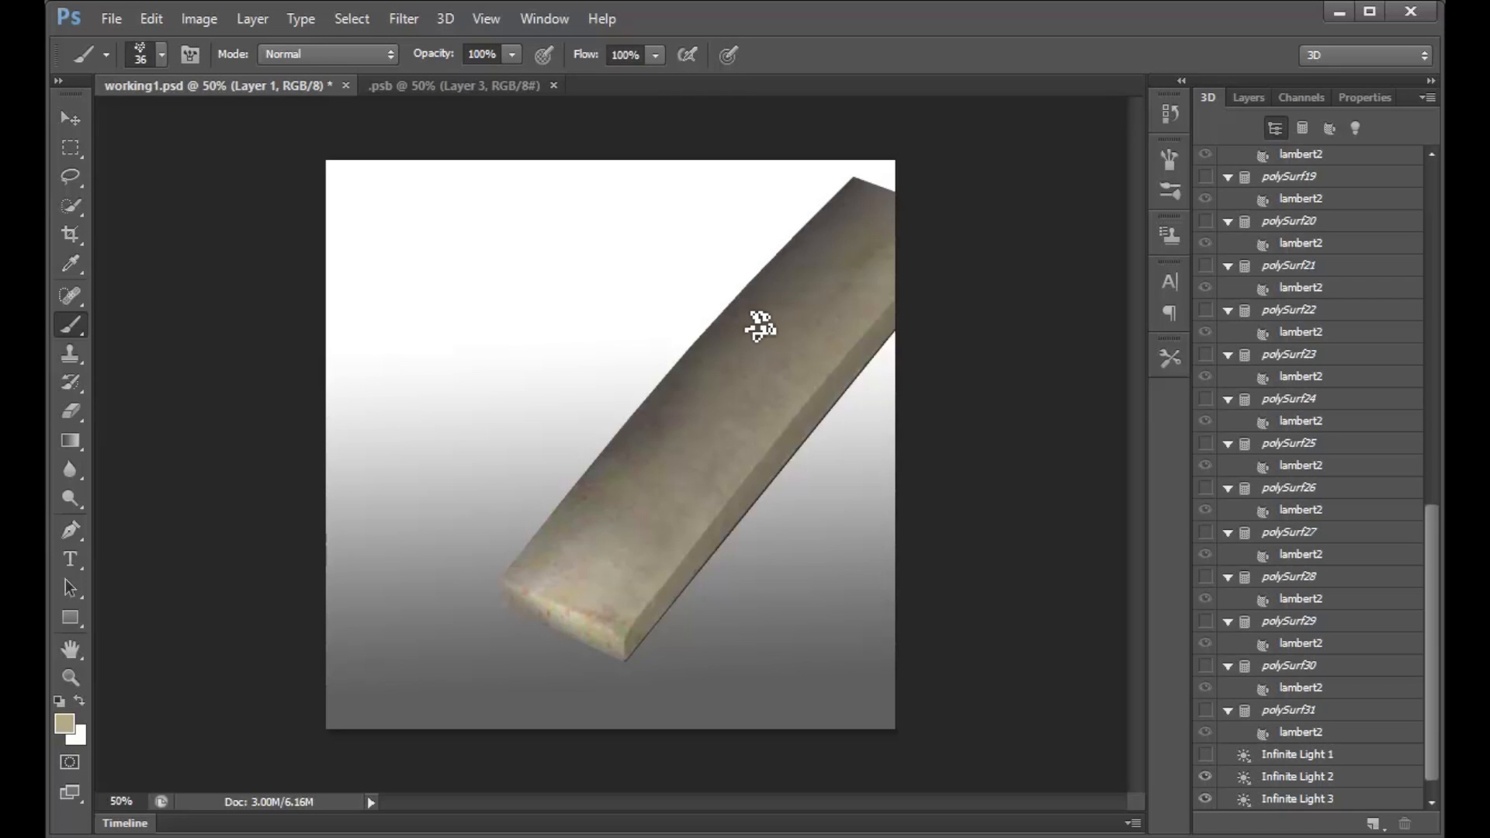
Bring the handle bar's black underside into view and rotate Infinite Light 2 to illuminate it.
left_click(65, 120)
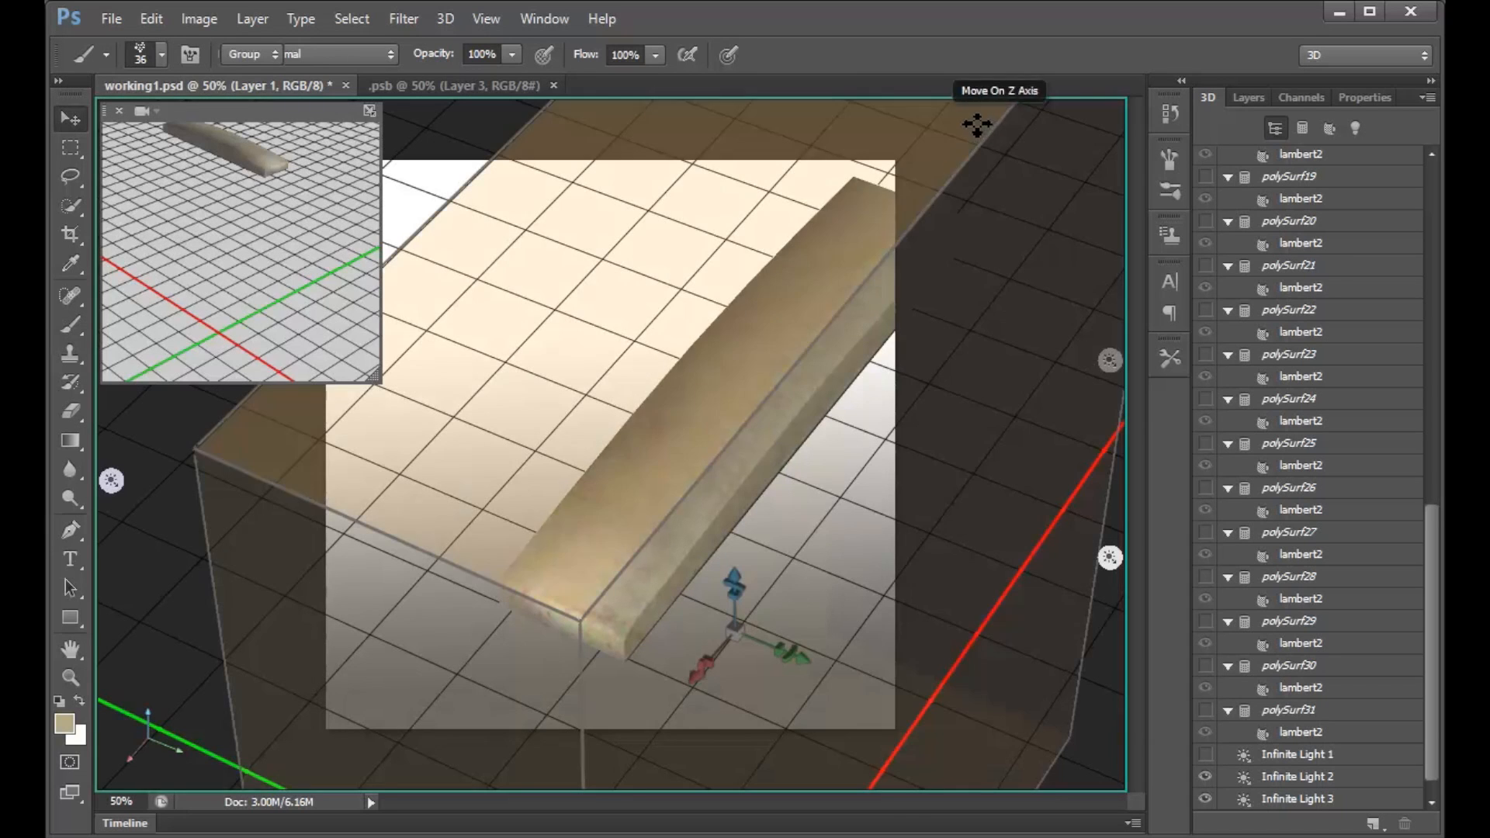
left_click(1083, 249)
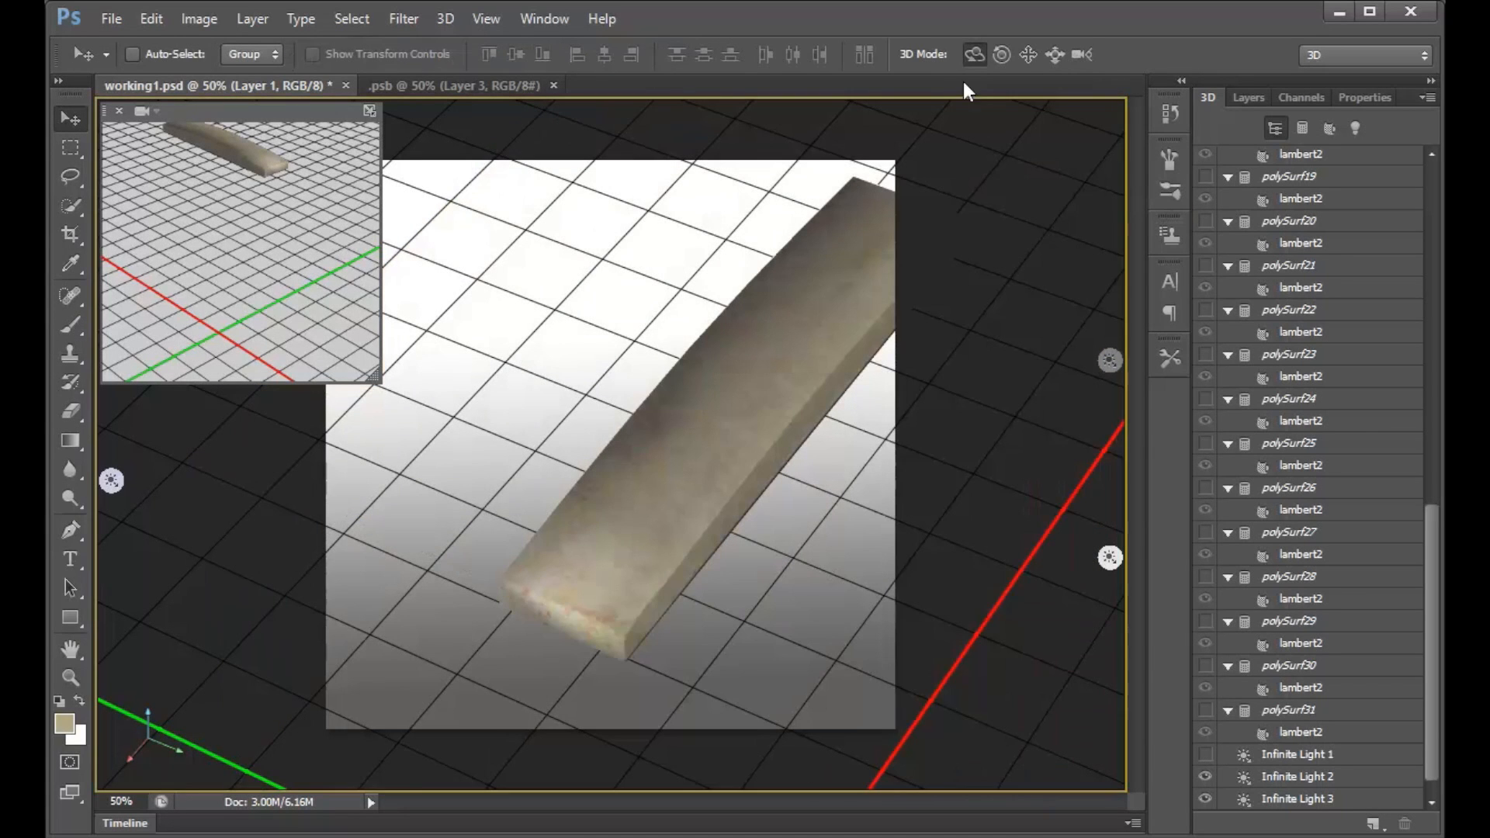
left_click_drag(851, 349, 798, 189)
left_click(1029, 54)
left_click_drag(738, 370, 728, 635)
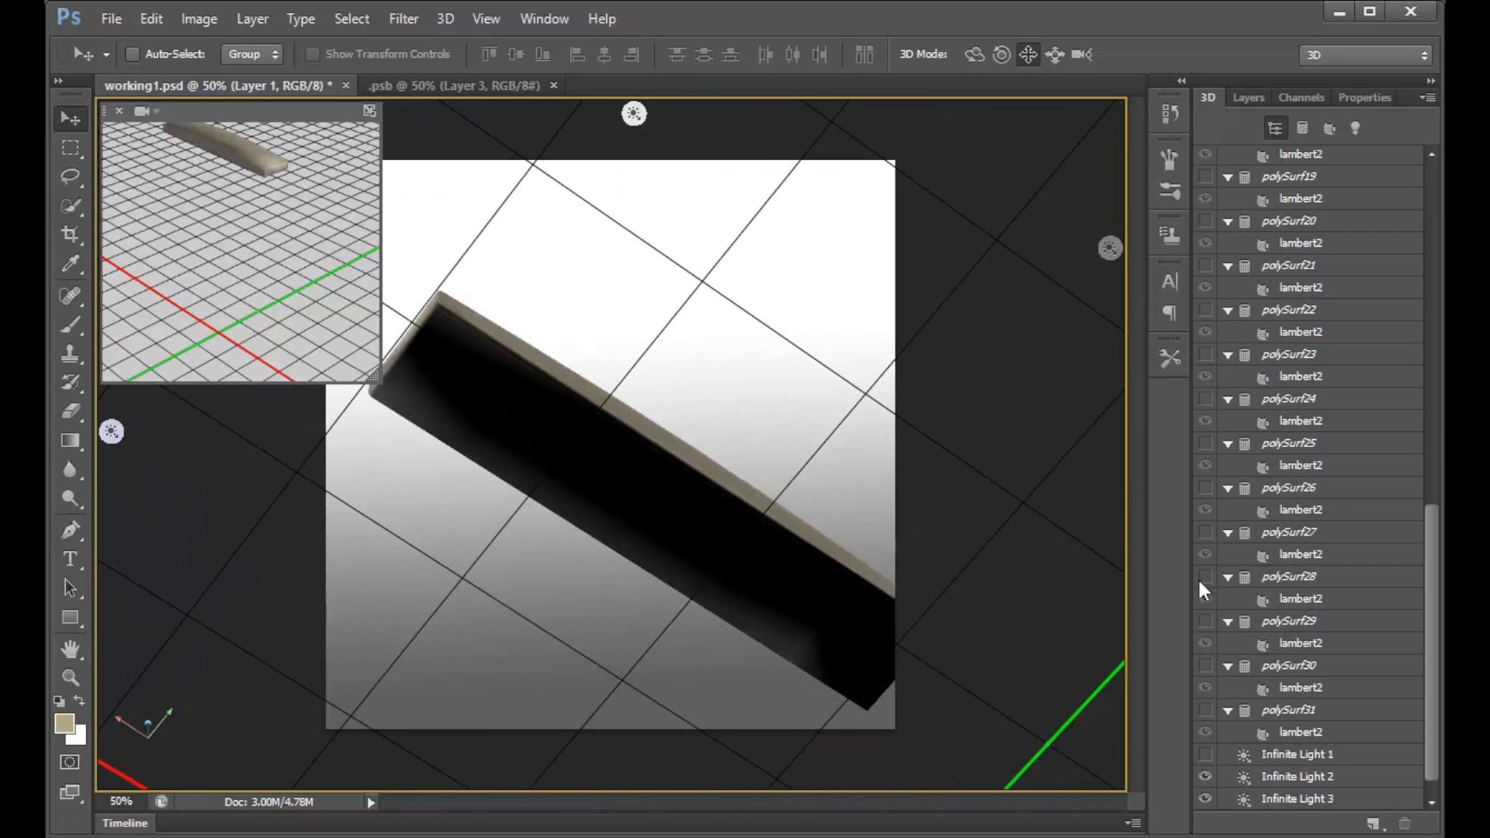
left_click(1306, 801)
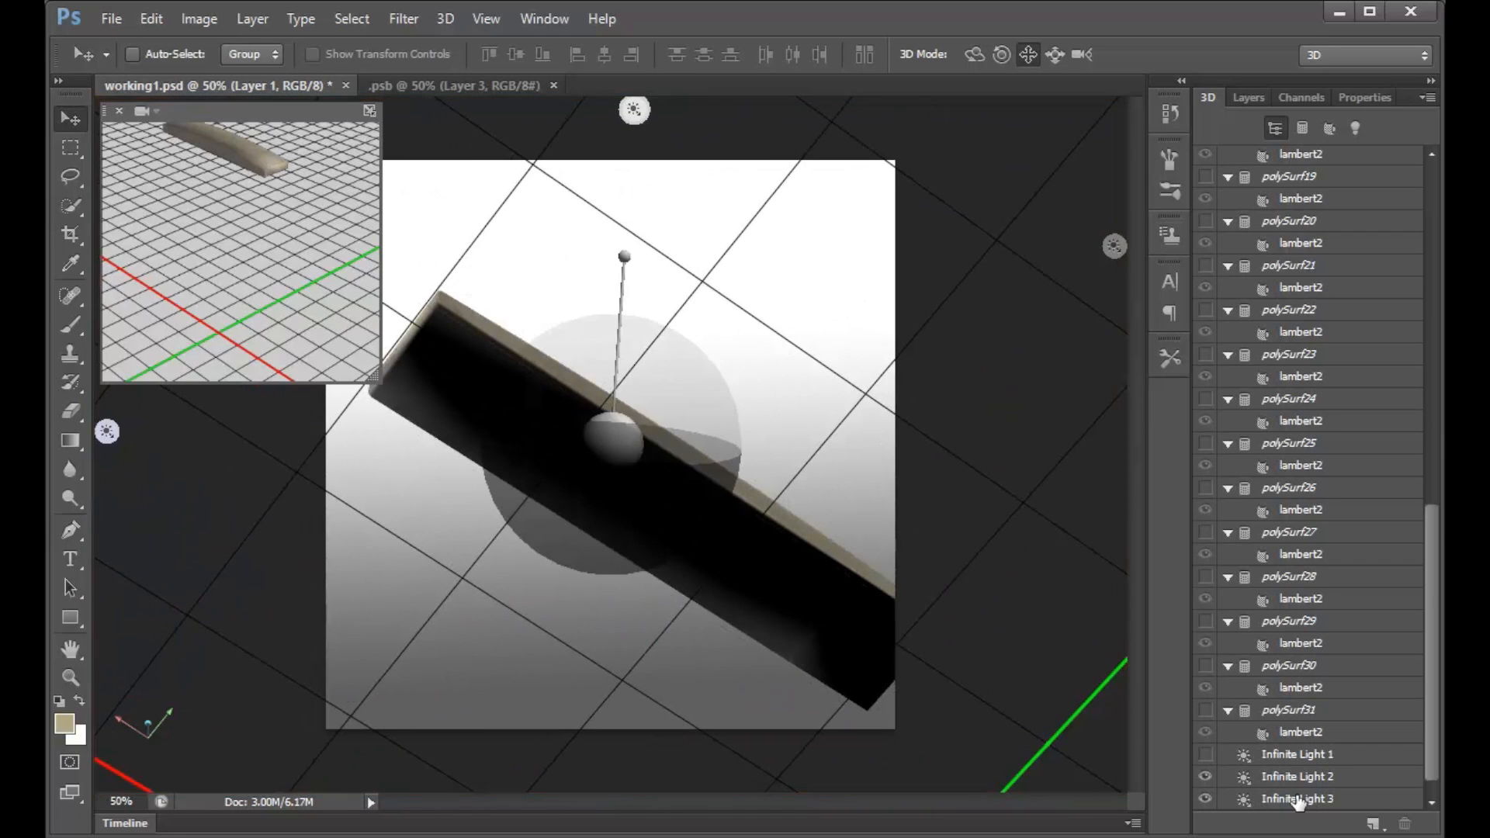
left_click(975, 54)
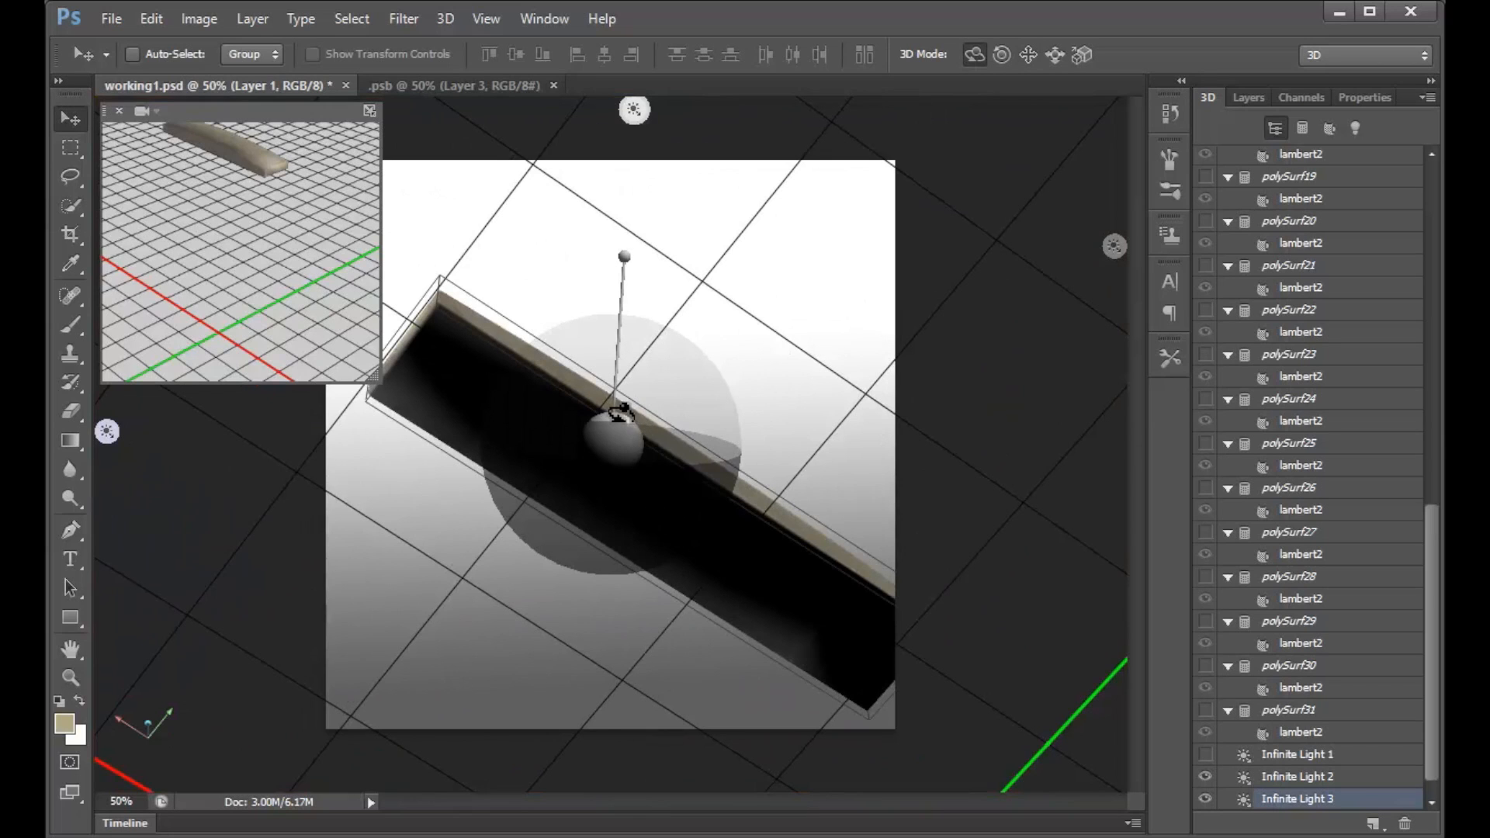
left_click(1307, 783)
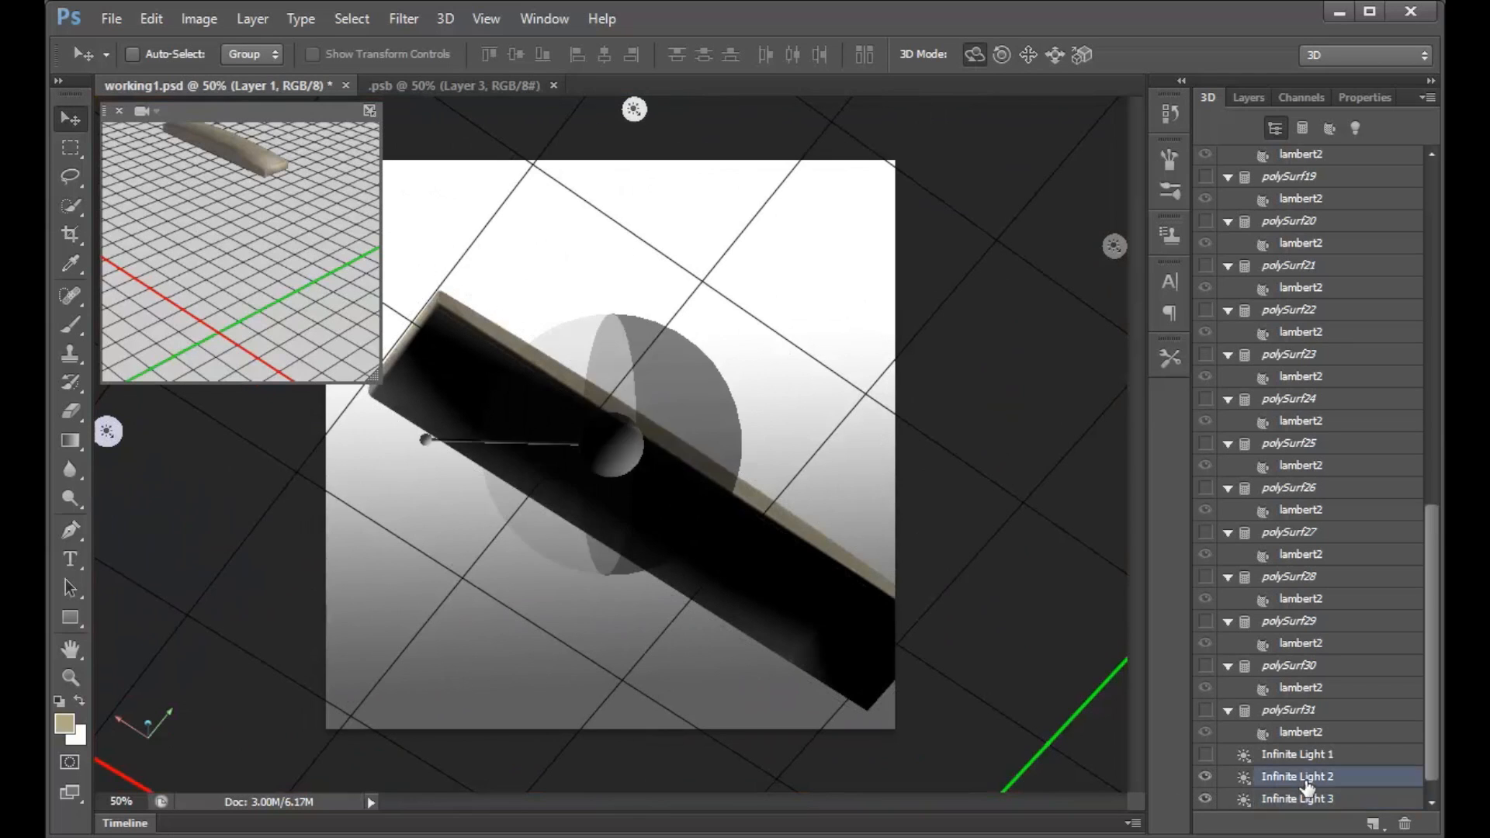
mouse_move(723, 519)
left_mouse_down()
mouse_move(649, 468)
mouse_move(675, 392)
mouse_move(738, 422)
mouse_move(932, 442)
mouse_move(898, 456)
mouse_move(721, 435)
left_mouse_up()
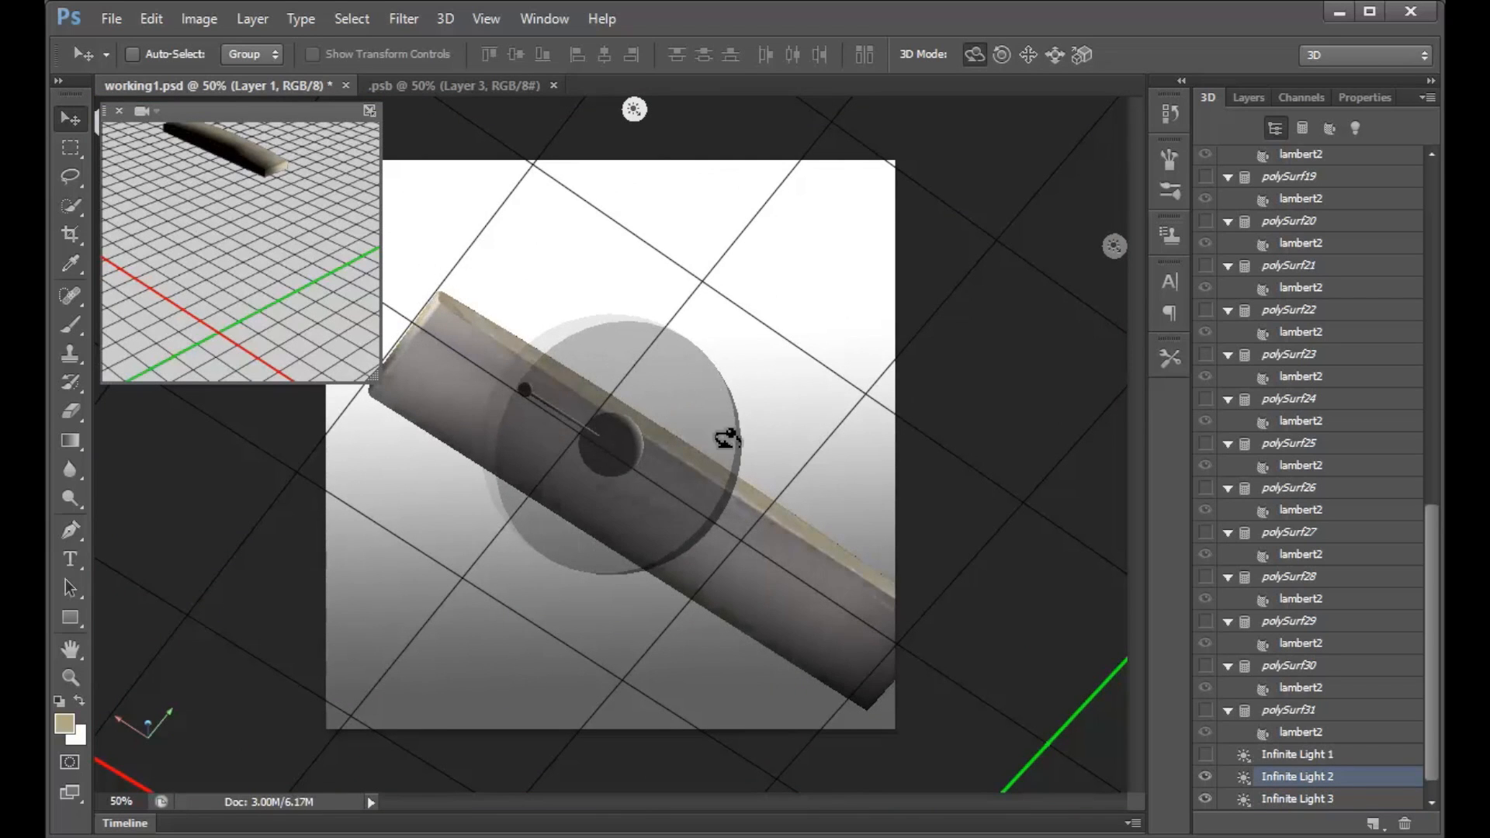
left_click_drag(649, 388, 686, 443)
Paint the handle bar's newly lit underside with the tan textured brush.
left_click(70, 326)
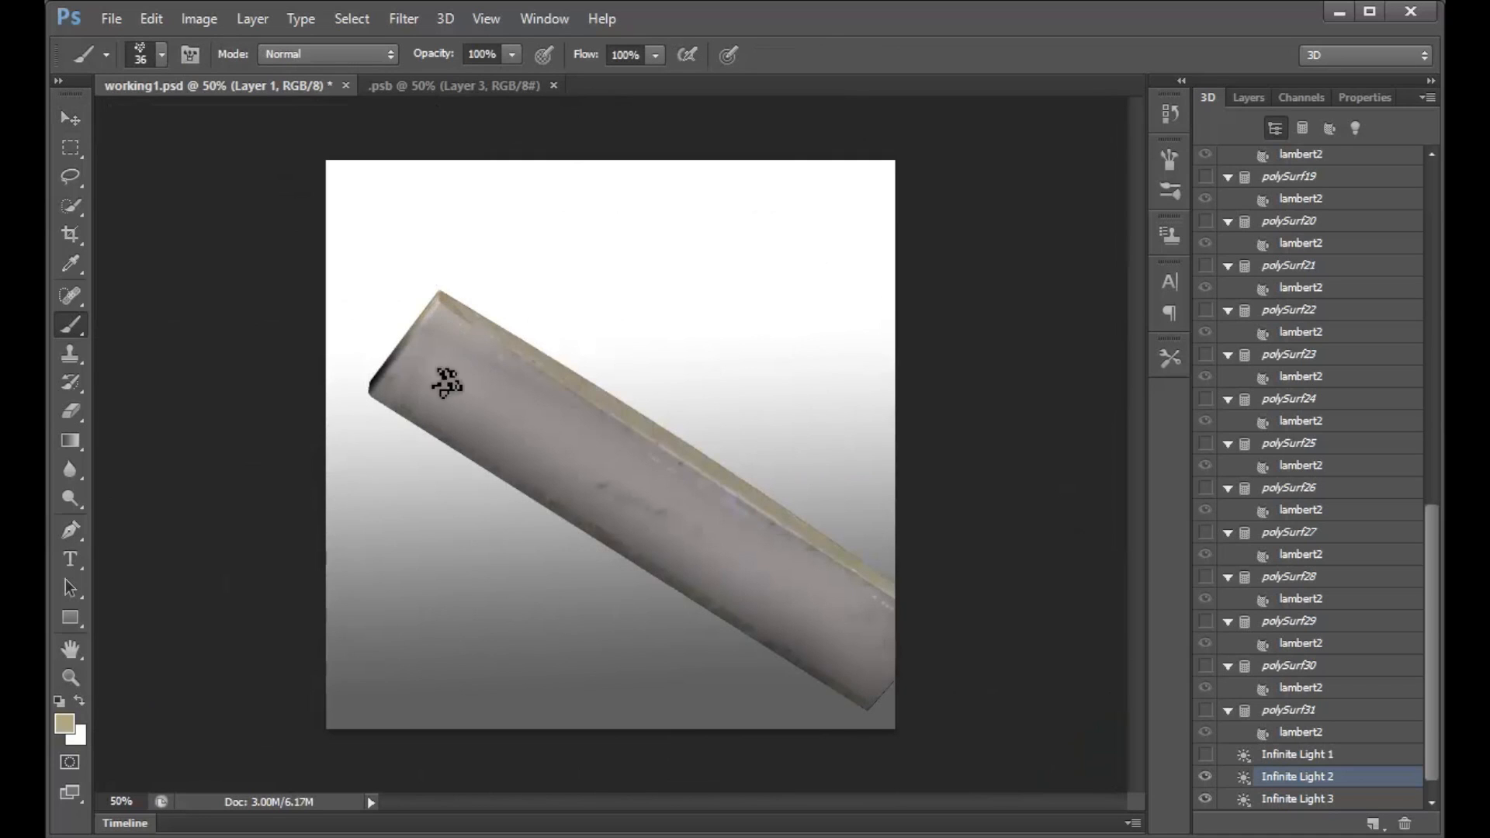
left_click(450, 334)
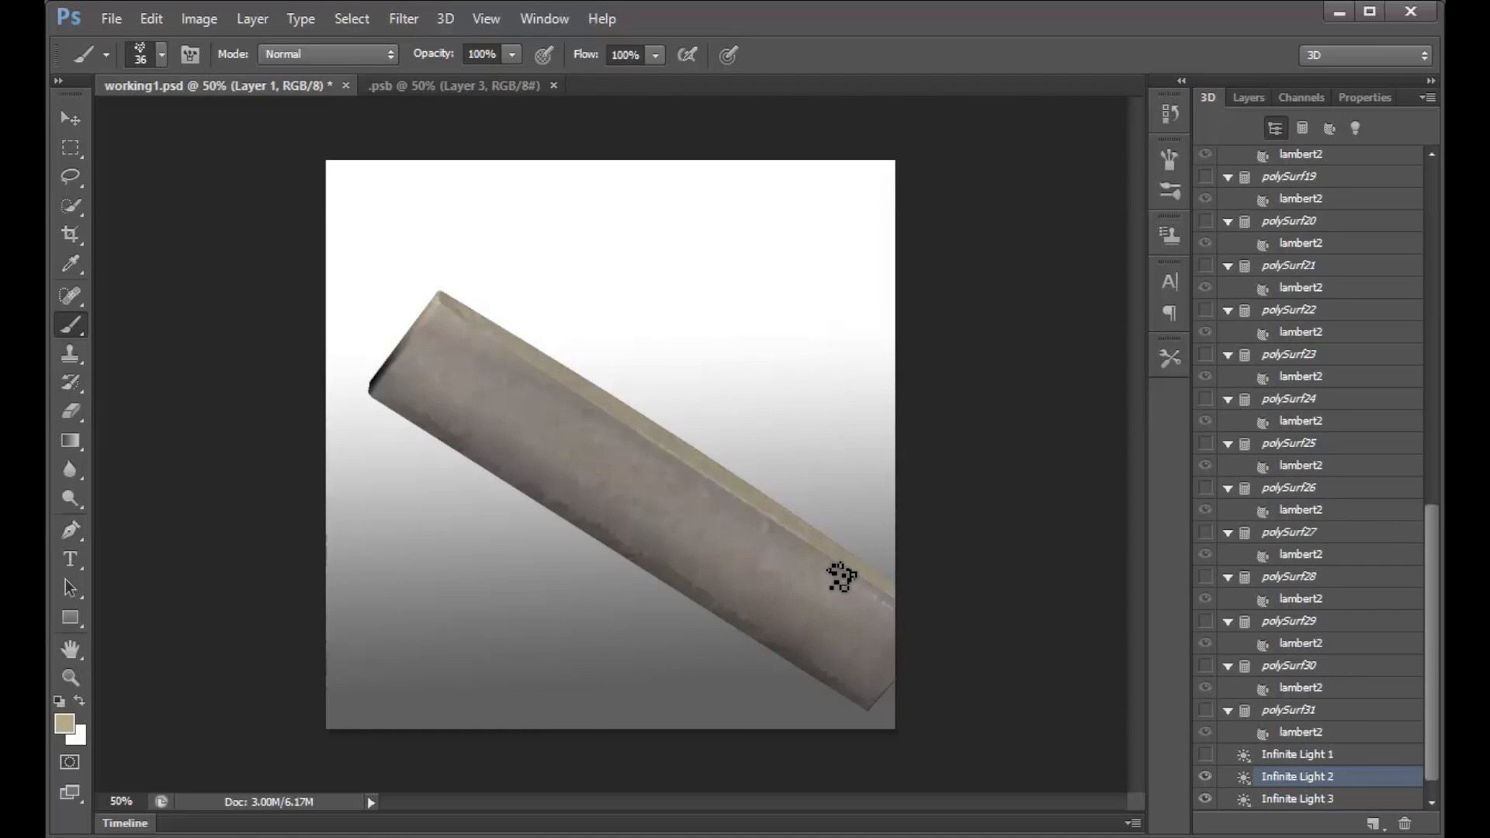
Set the foreground color to a dark brown of about #4c431e and brush mottled strokes along the handle bar's underside.
left_click(74, 735)
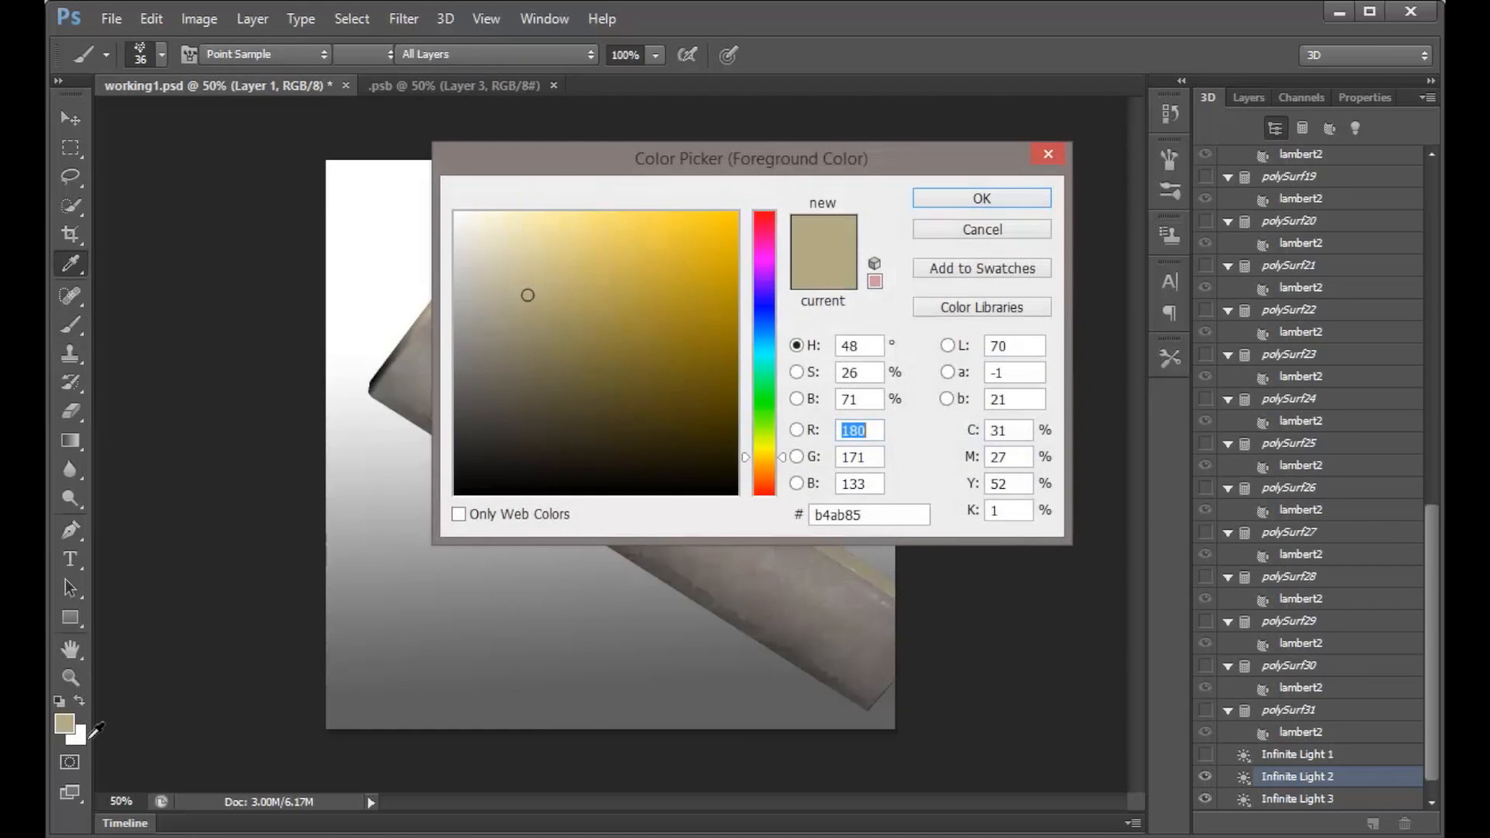
left_click_drag(596, 364, 625, 416)
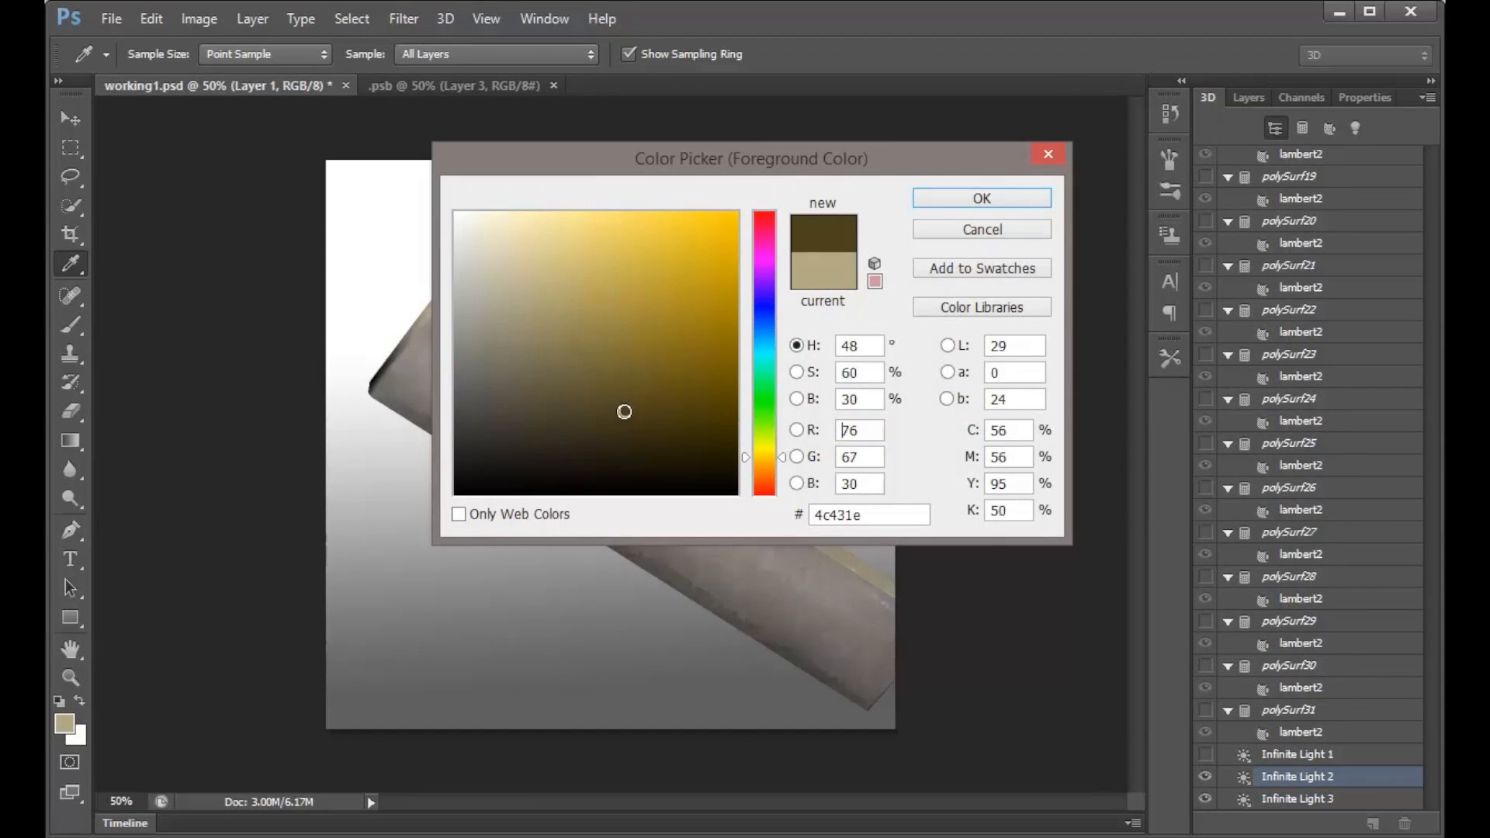
left_click_drag(446, 333, 935, 642)
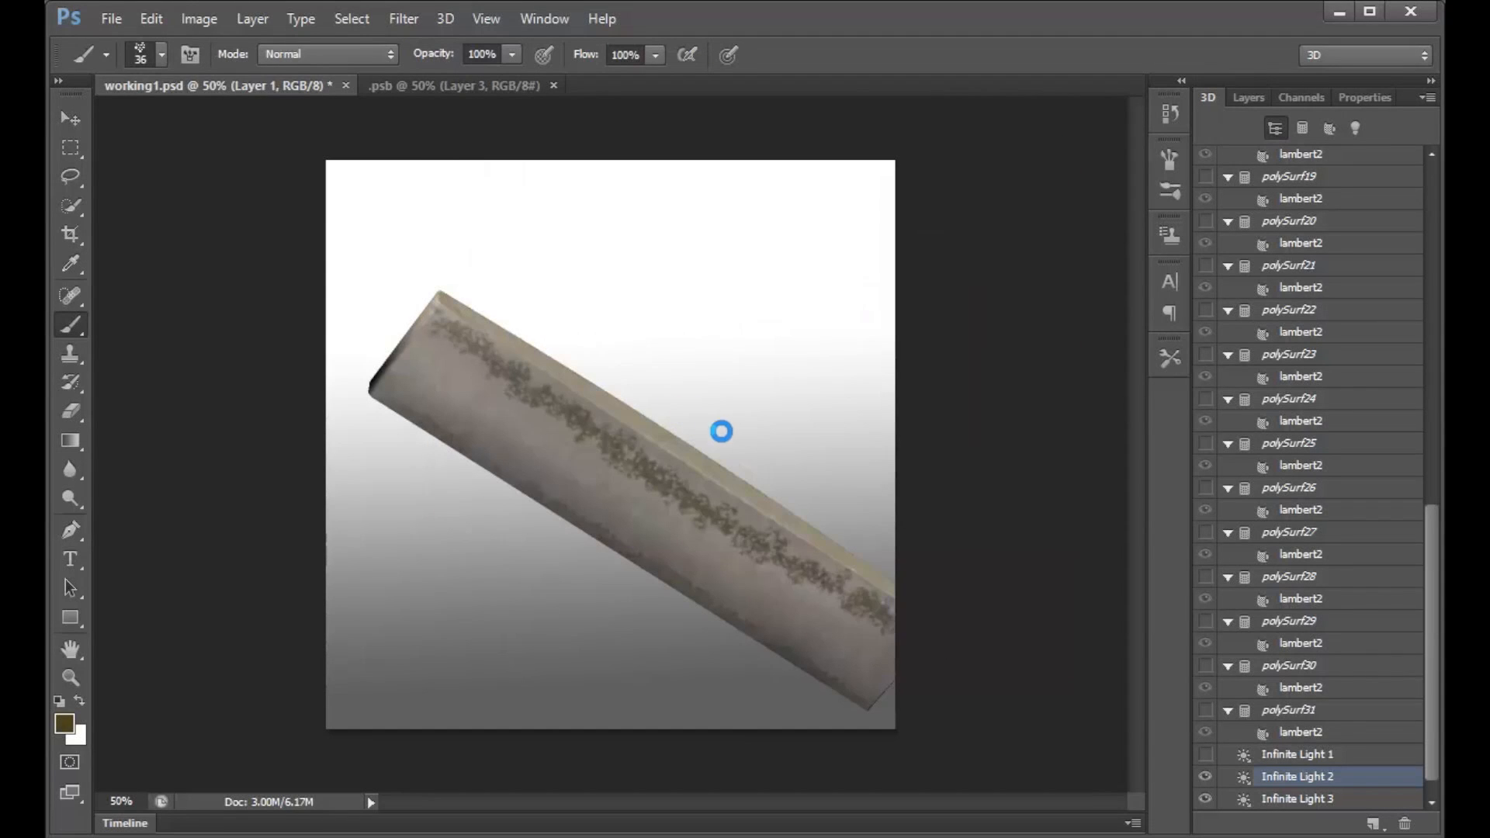
mouse_move(449, 323)
left_mouse_down()
mouse_move(542, 416)
mouse_move(772, 589)
left_mouse_up()
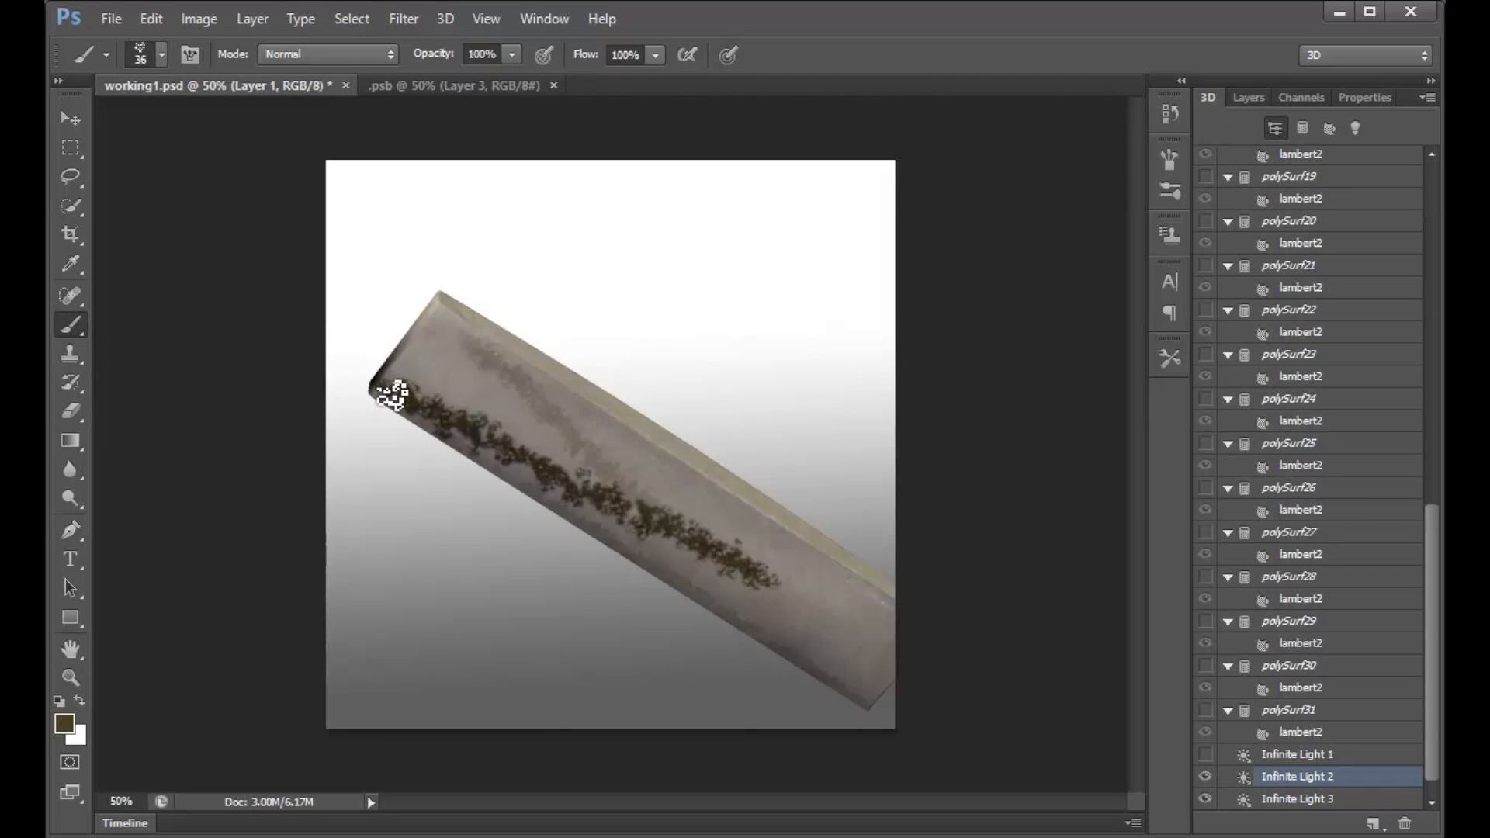
left_click_drag(392, 396, 759, 466)
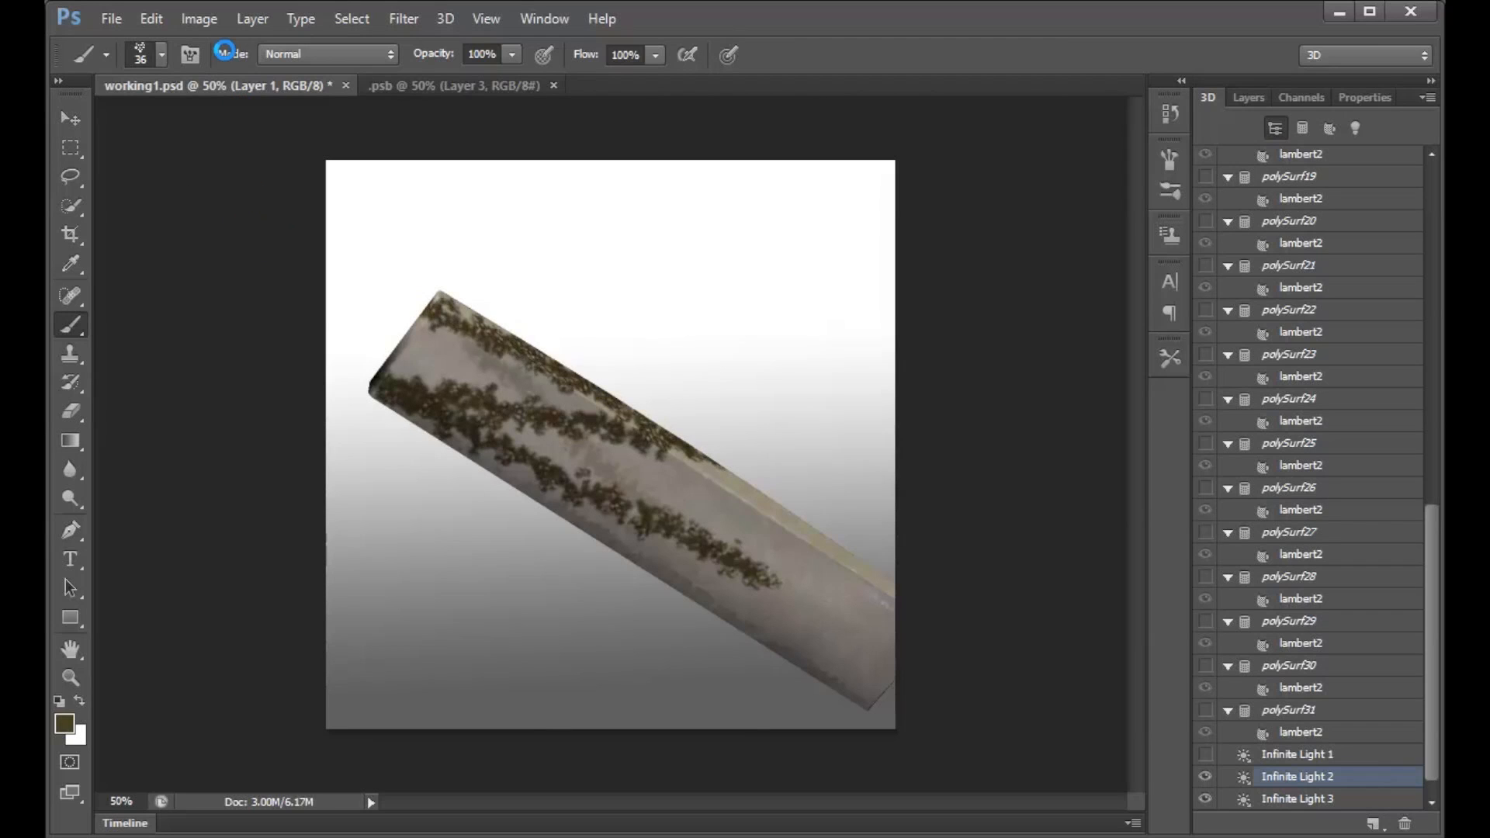
Undo the last dark brown brush strokes on the handle bar's underside.
key("ctrl+z")
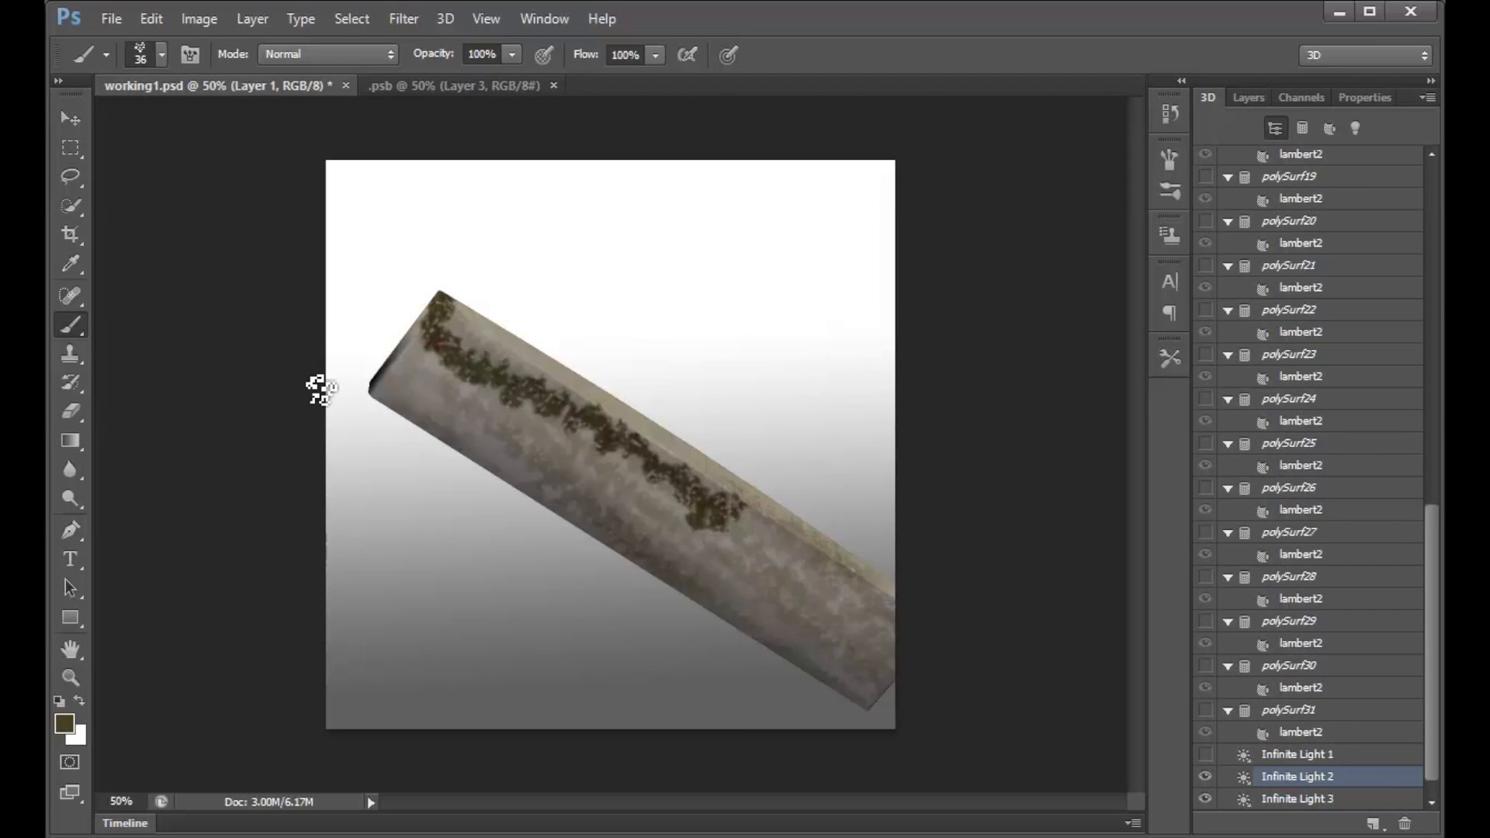
left_click(151, 19)
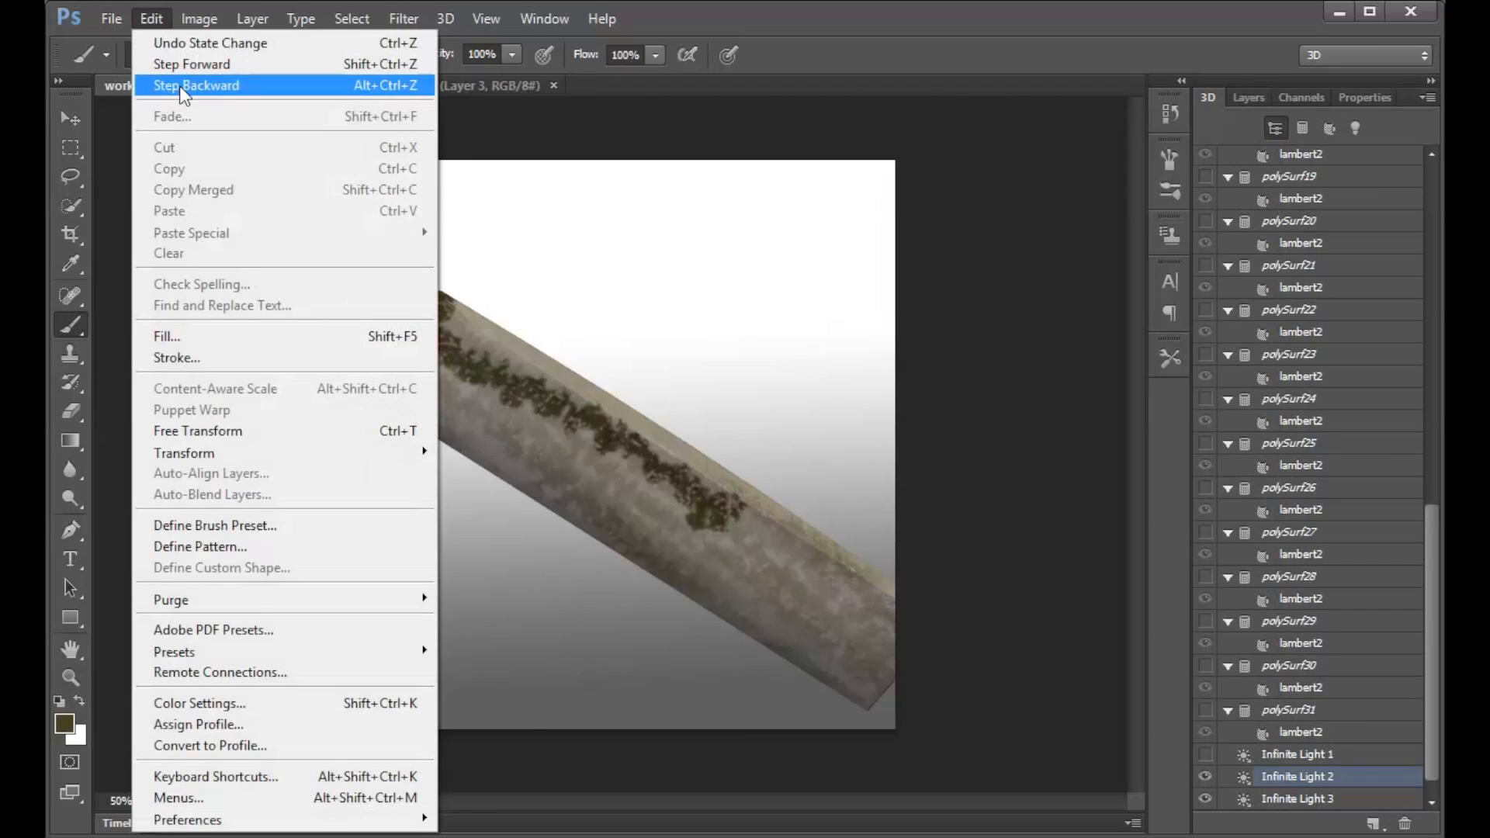
left_click(182, 87)
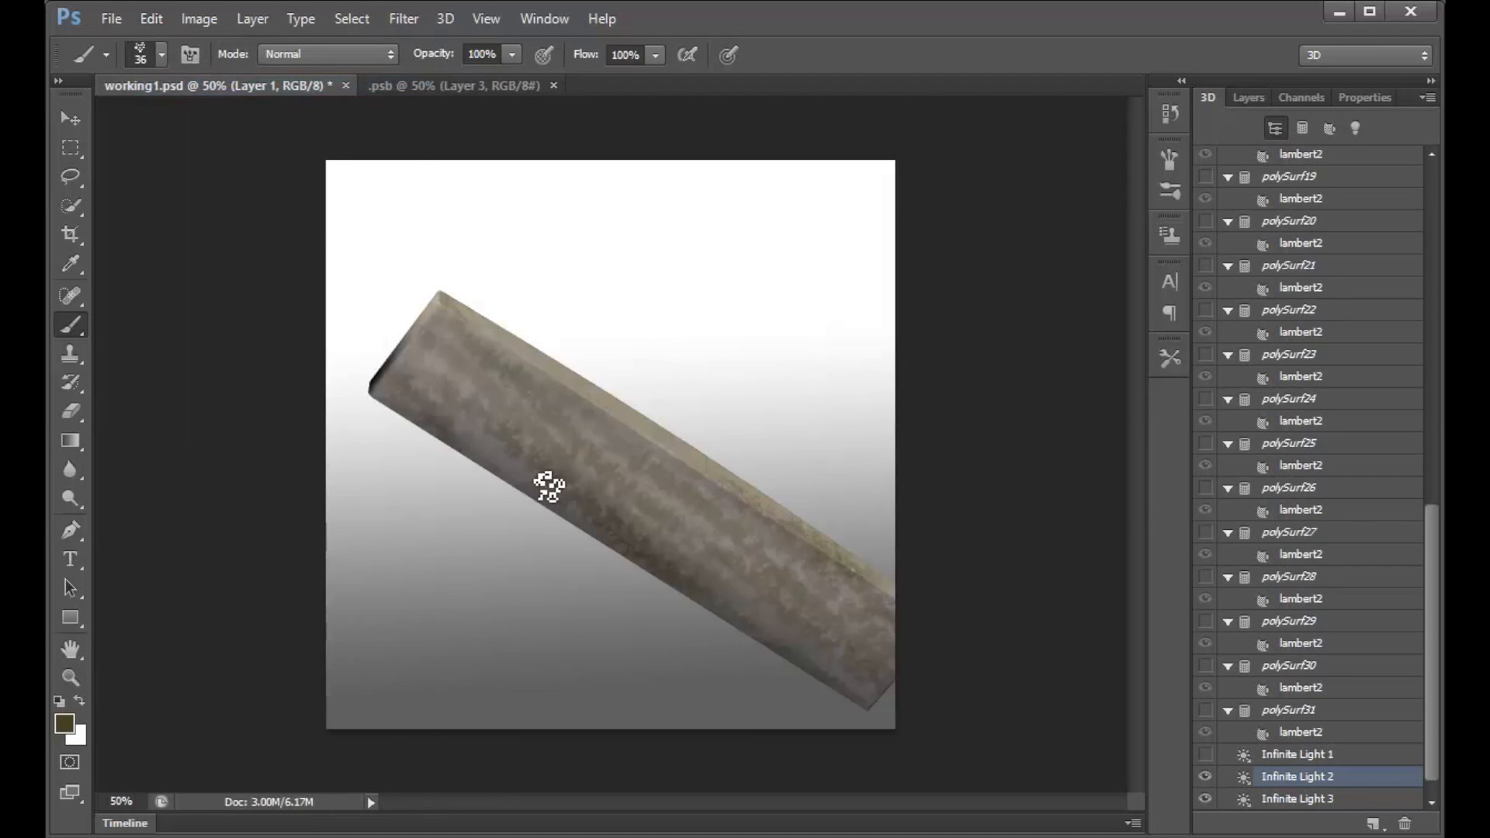
Rotate Infinite Light 2 away from the underside, slightly adjust Infinite Light 1's direction and deselect the light.
left_click(83, 129)
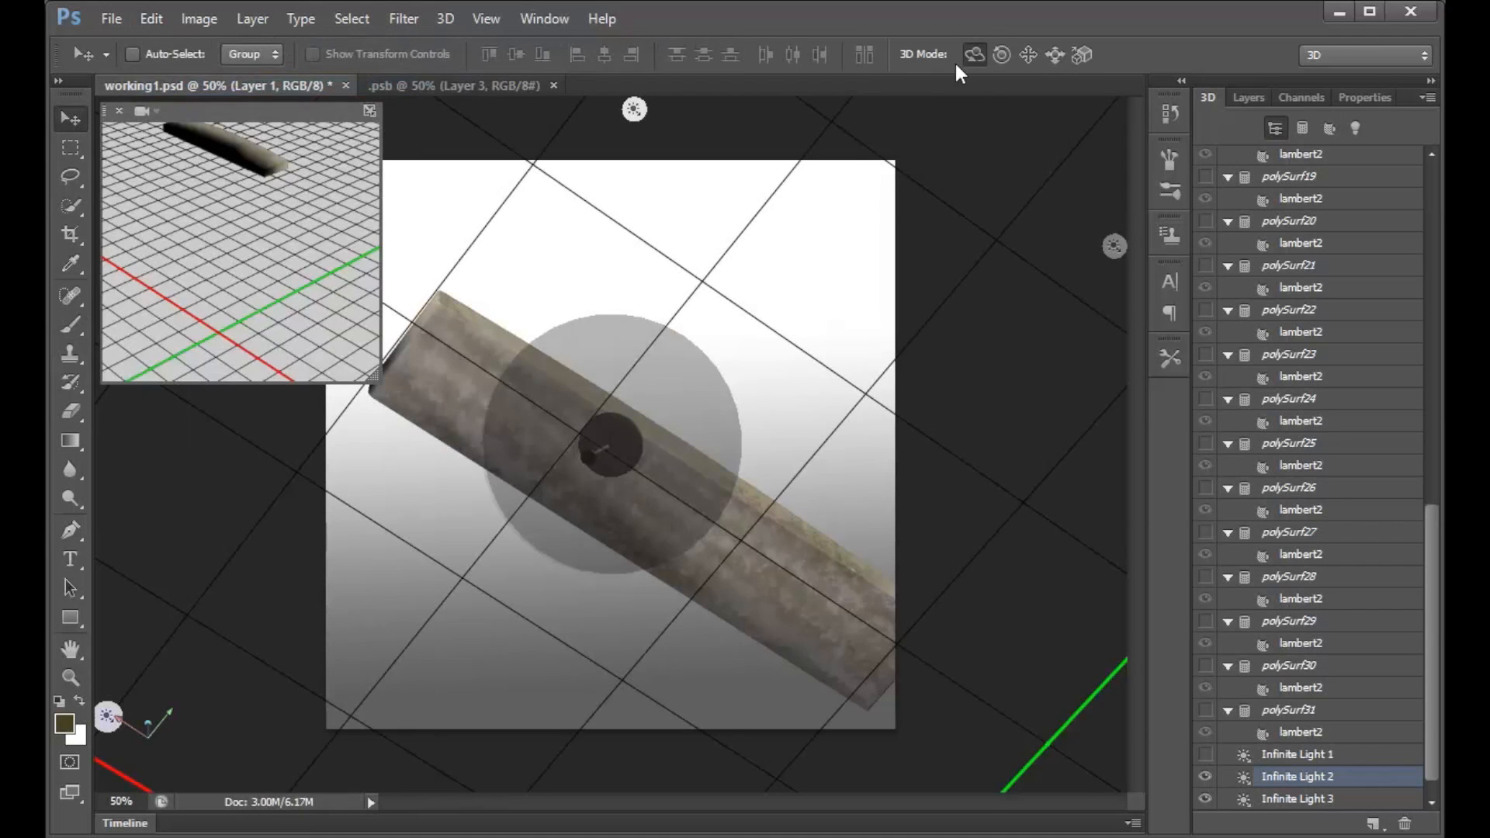
left_click_drag(1064, 283, 990, 361)
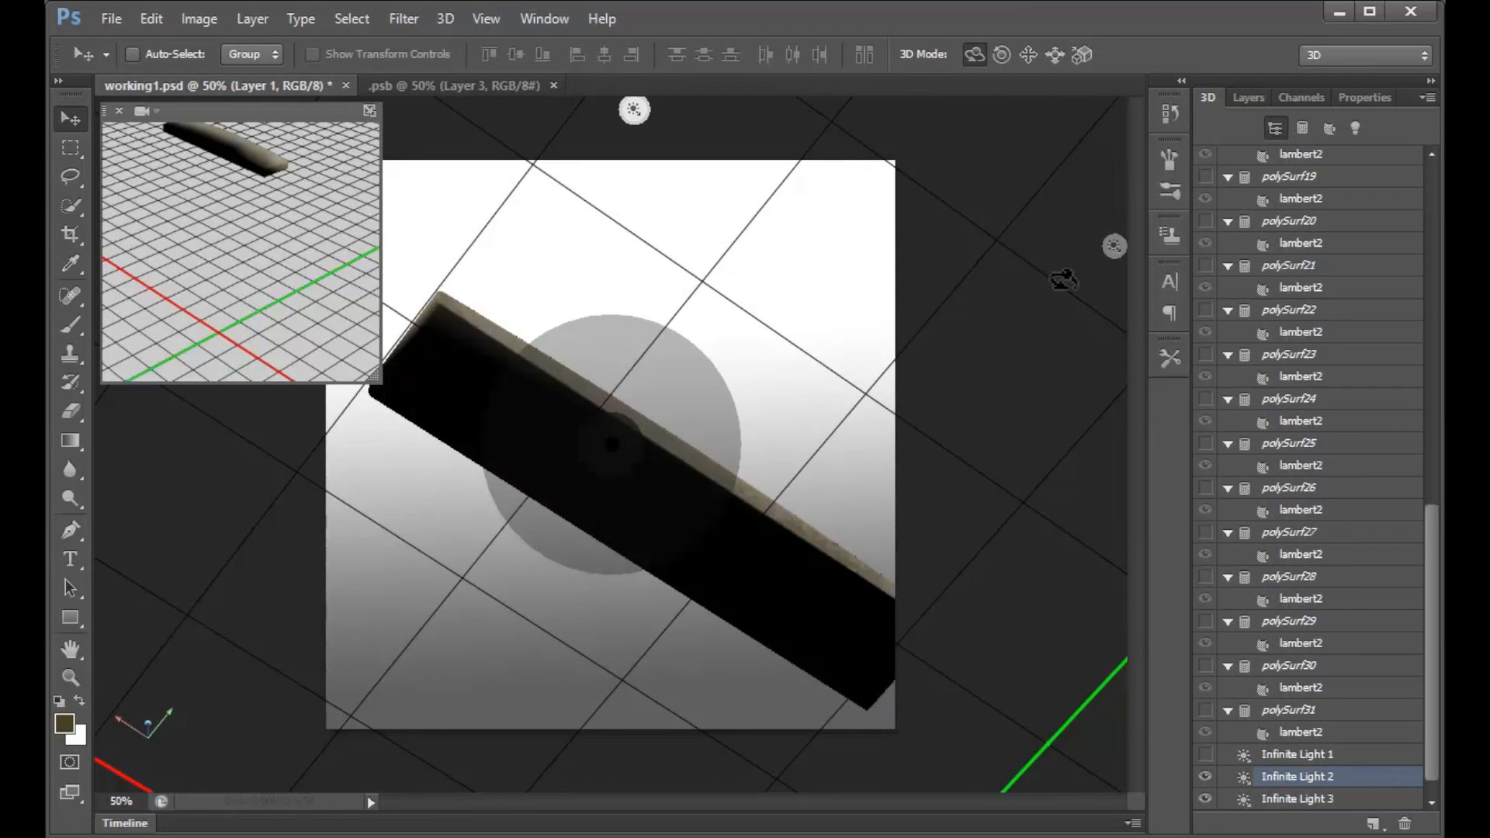
left_click(1114, 246)
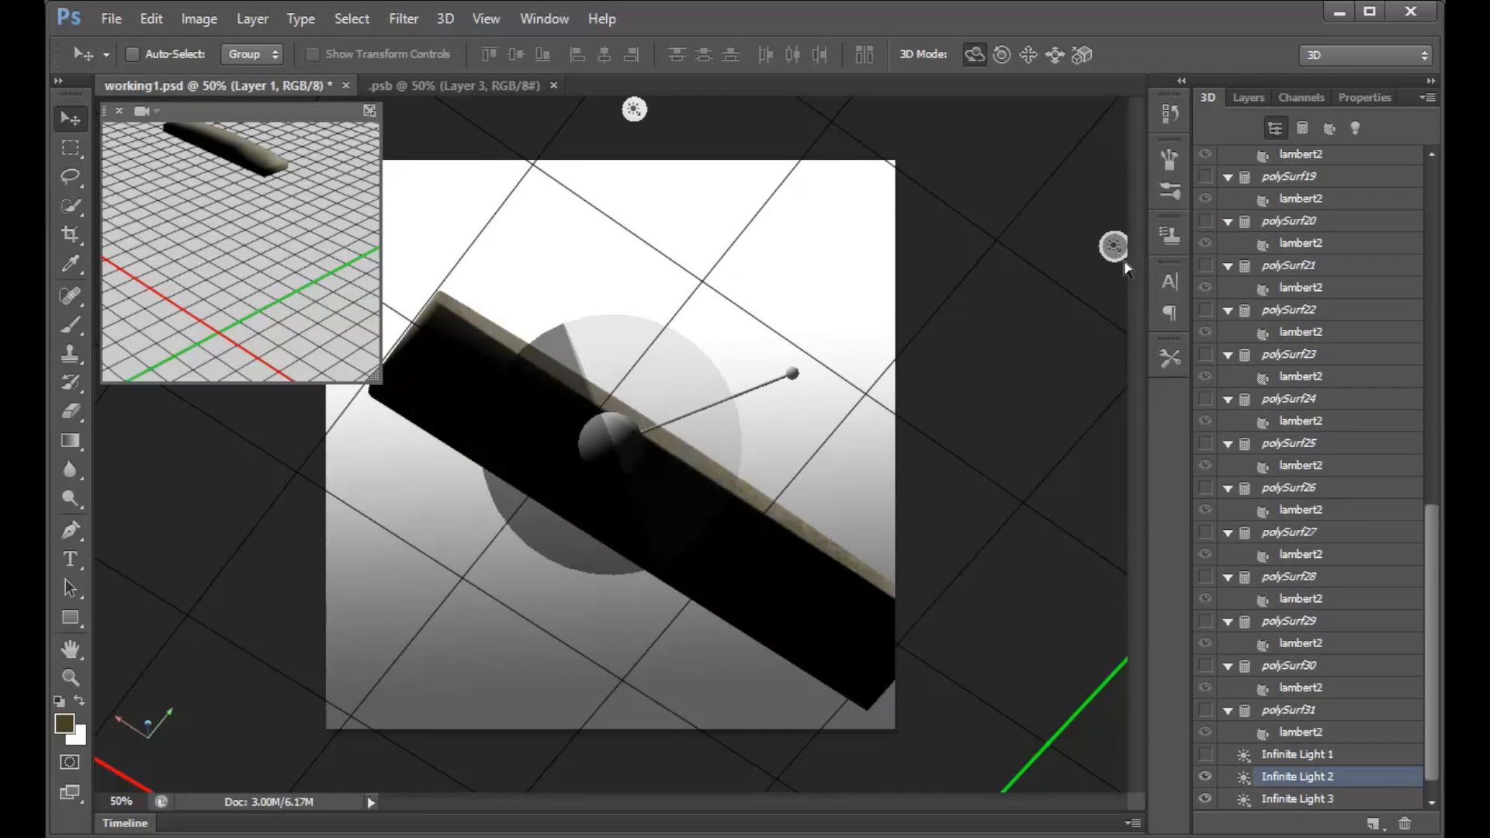
left_click_drag(882, 257, 916, 287)
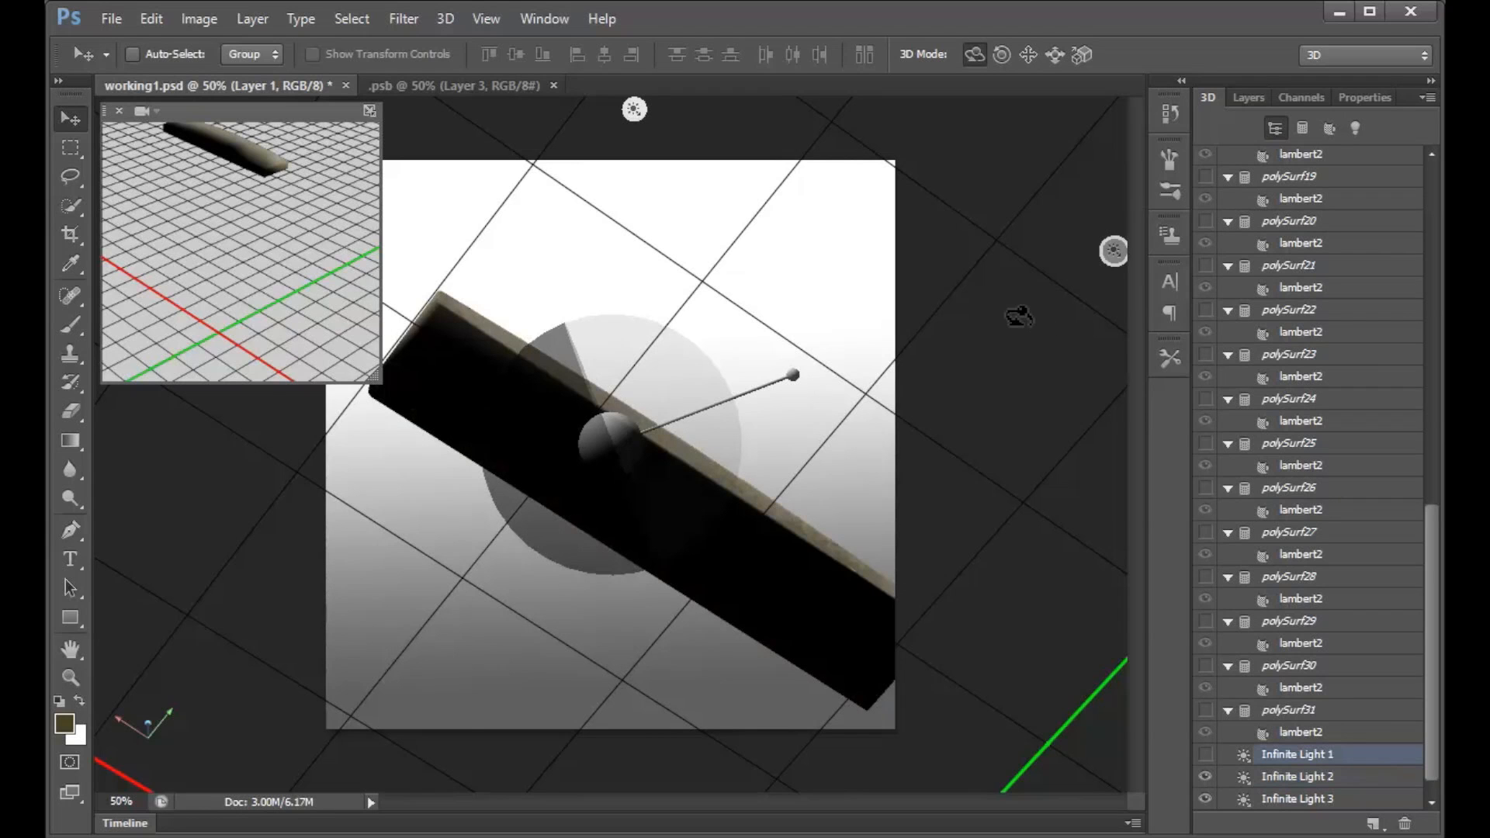
left_click(1019, 317)
Brush dark brown mottled strokes along the handle bar's top face and its long front edge.
left_click_drag(833, 324, 984, 109)
left_click_drag(736, 403, 683, 333)
left_click(1028, 54)
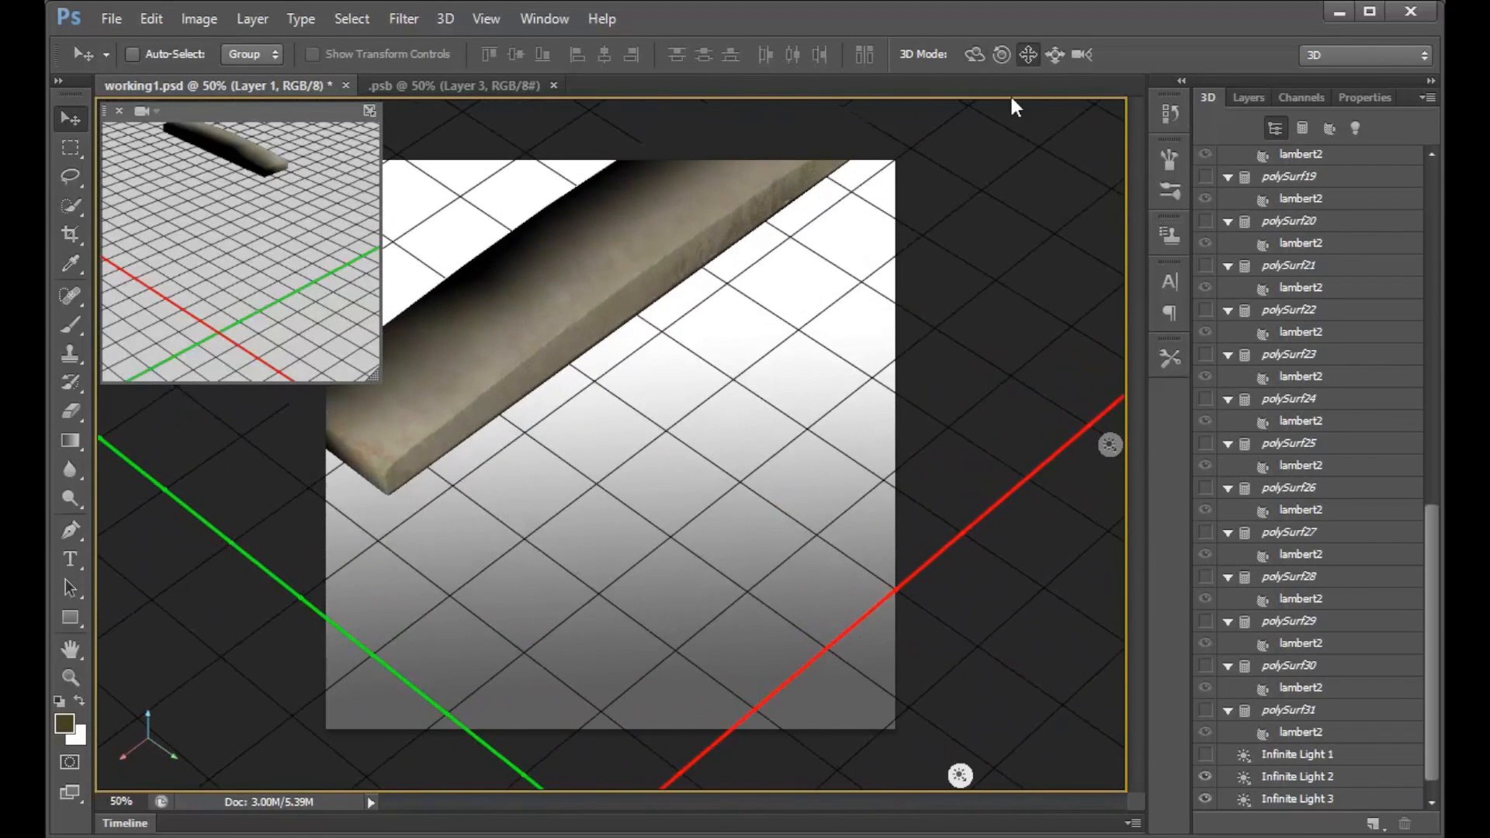
left_click_drag(782, 323, 797, 417)
left_click(71, 325)
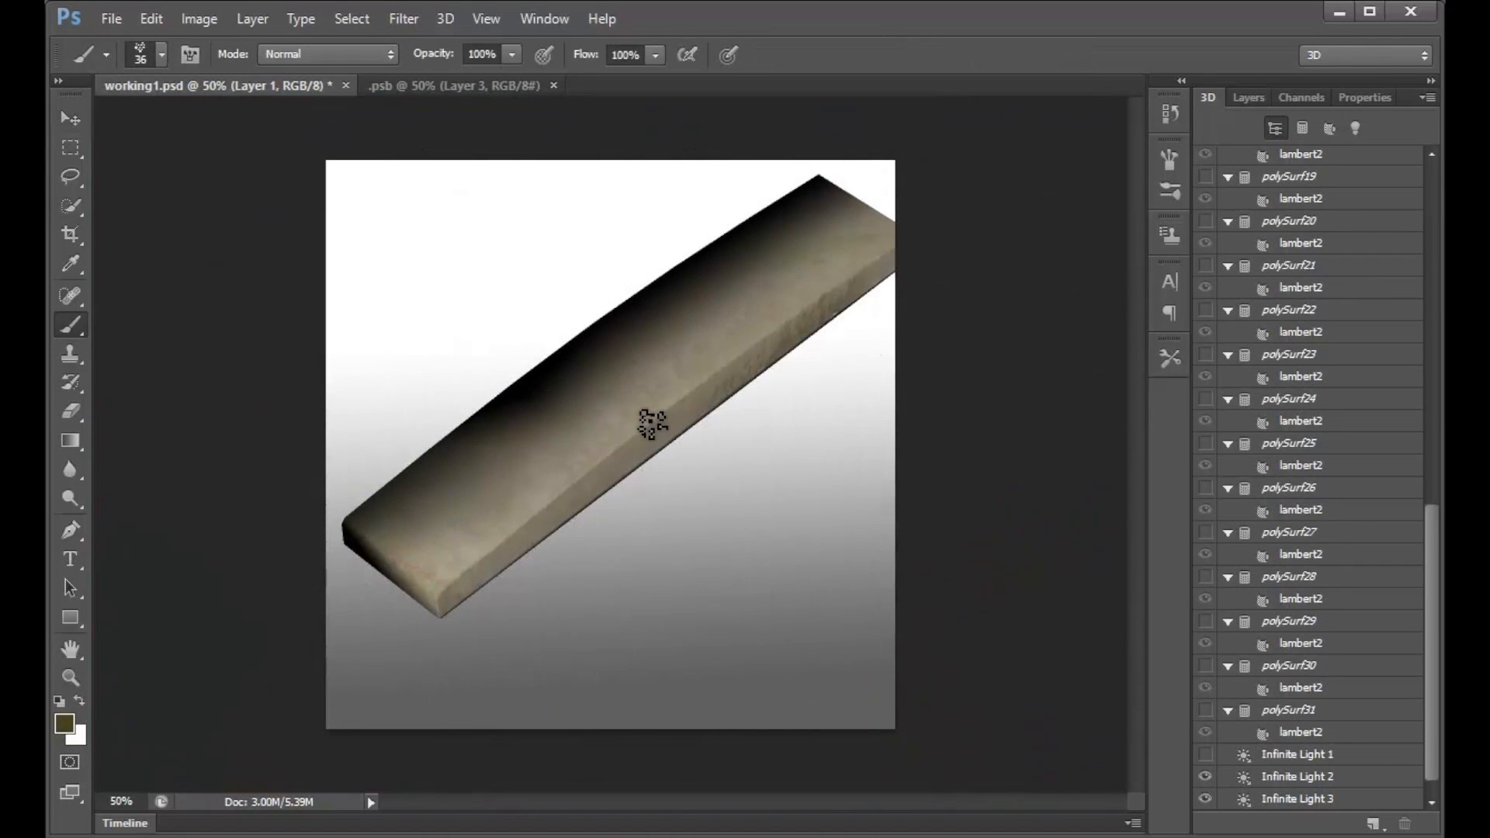
left_click_drag(772, 344, 827, 320)
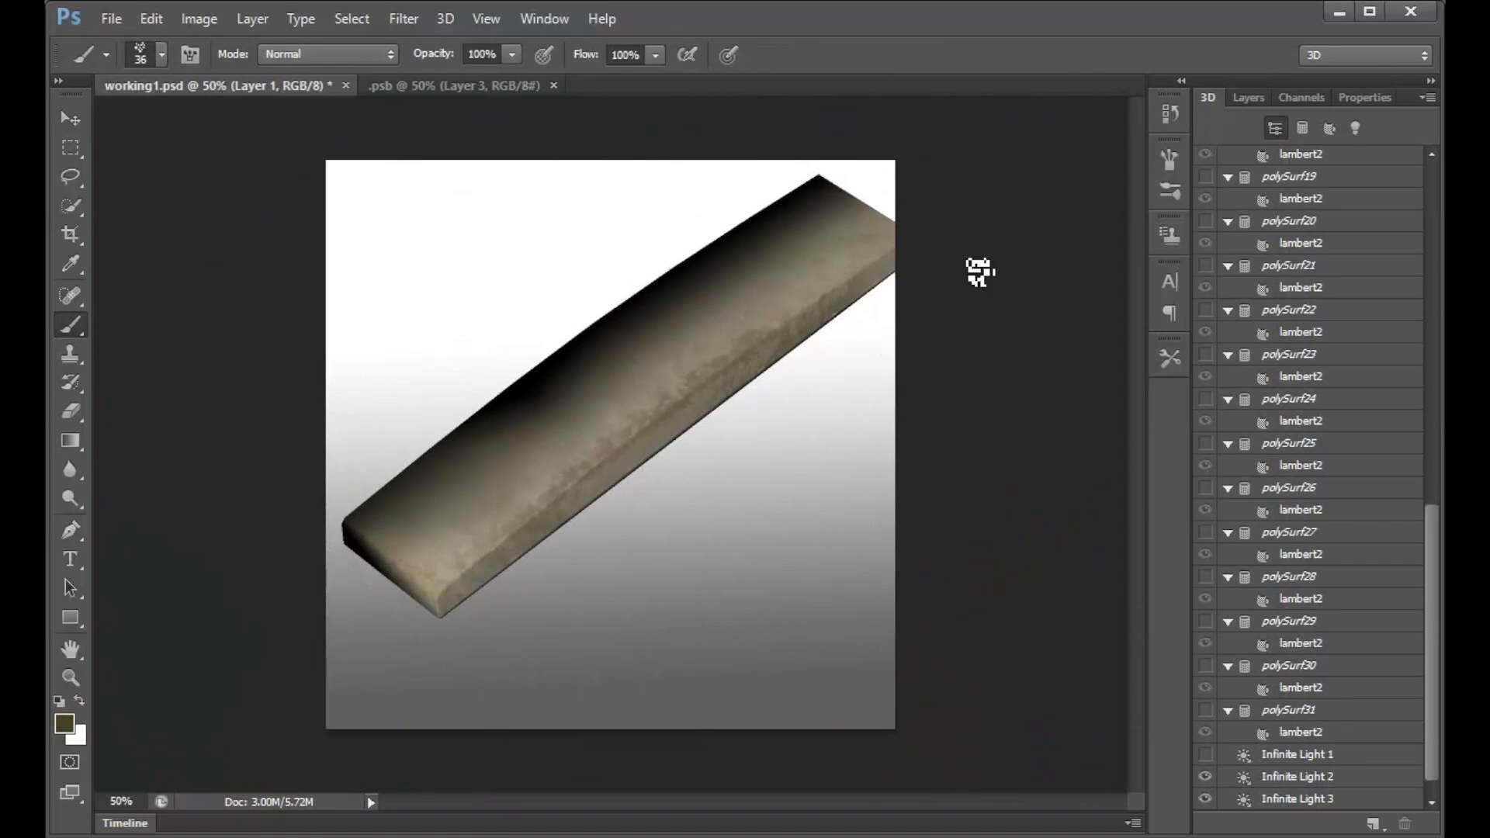
left_click_drag(433, 565, 941, 189)
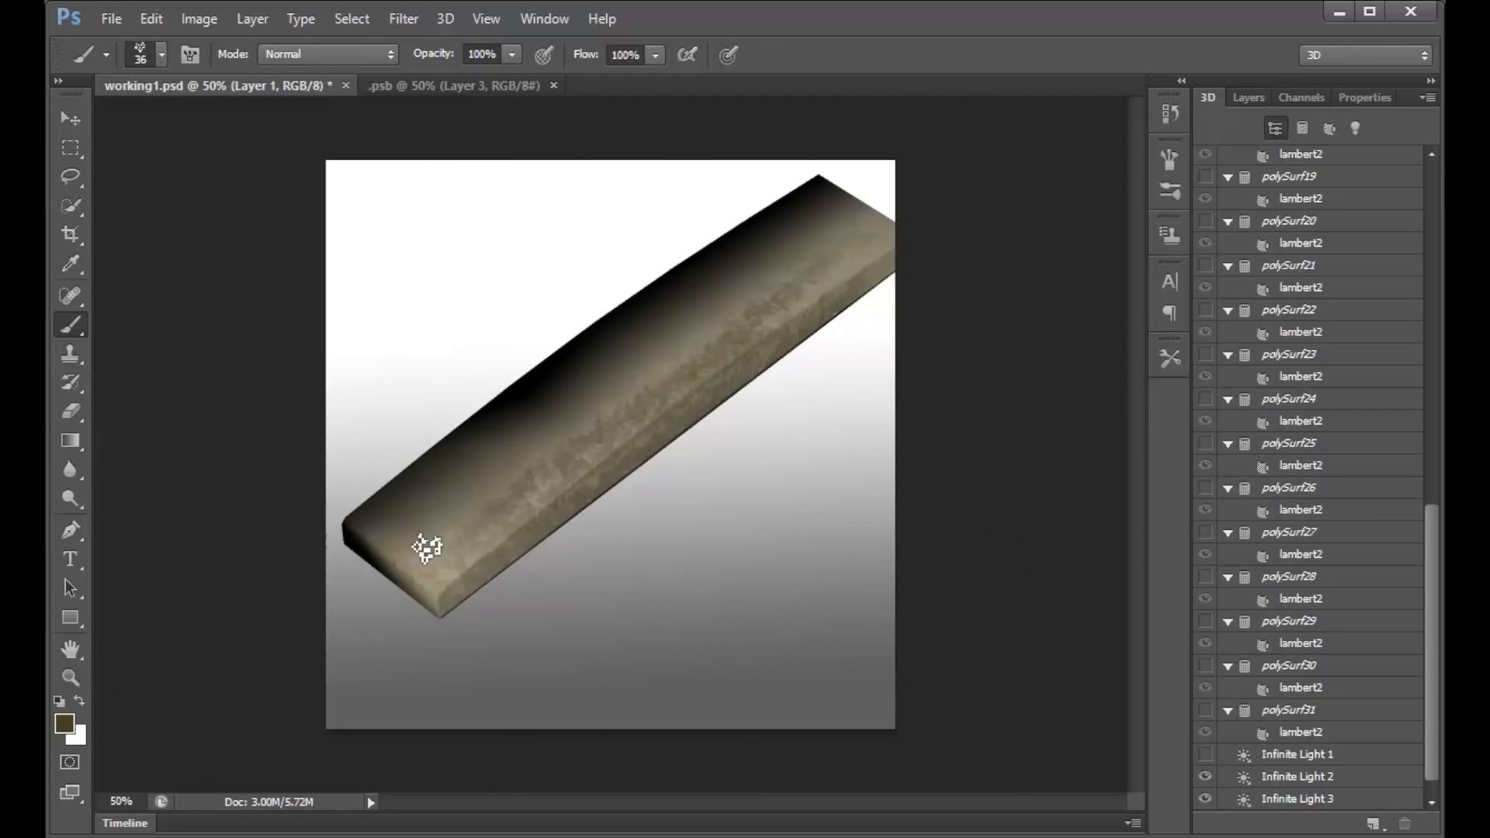
left_click_drag(843, 298, 976, 165)
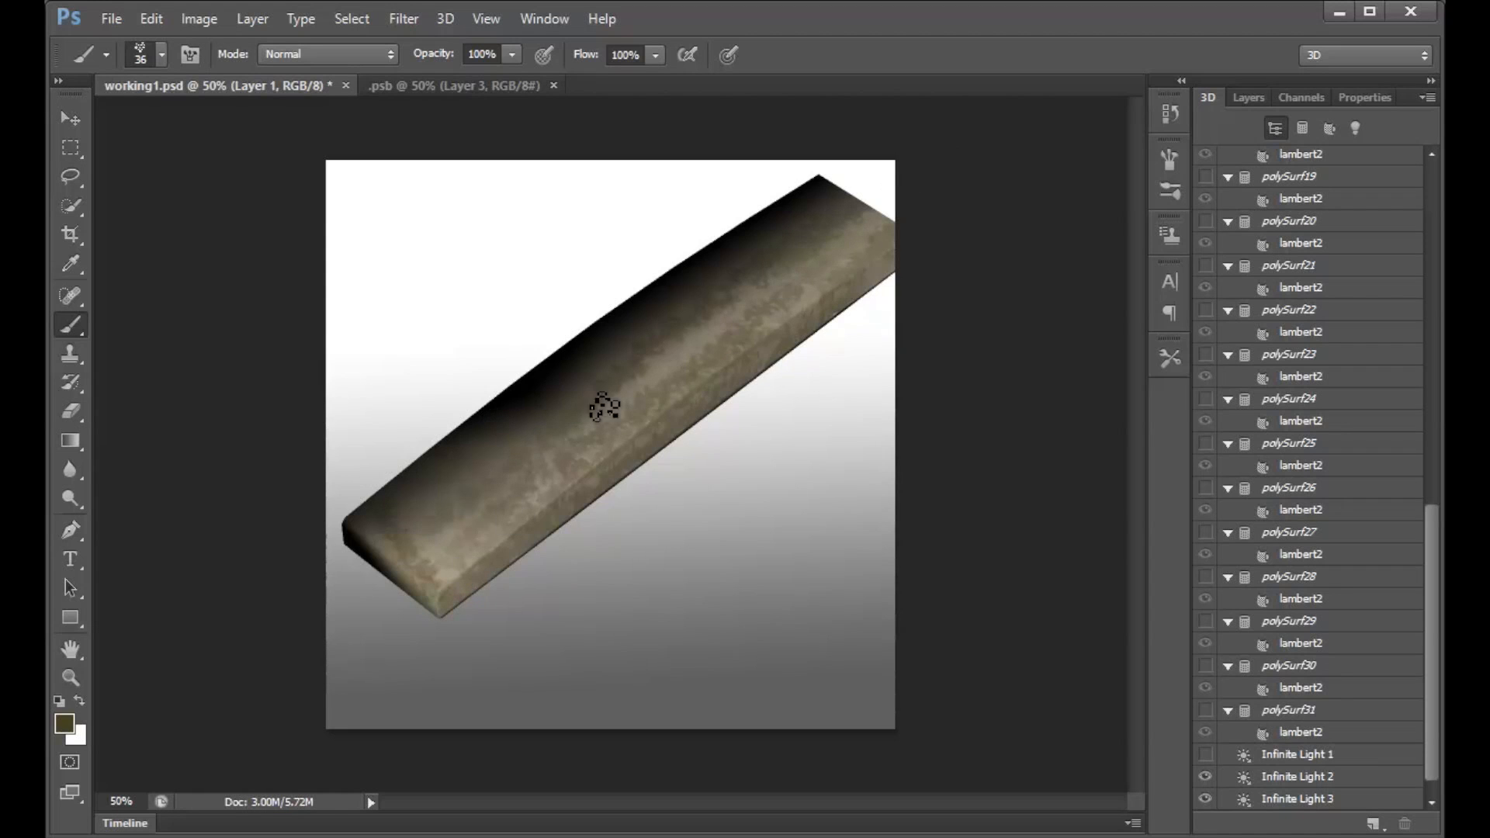
mouse_move(435, 499)
left_mouse_down()
mouse_move(785, 217)
mouse_move(713, 325)
mouse_move(561, 467)
left_mouse_up()
Rotate Infinite Light 2 so it lights the whole top face of the handle bar.
left_click(86, 129)
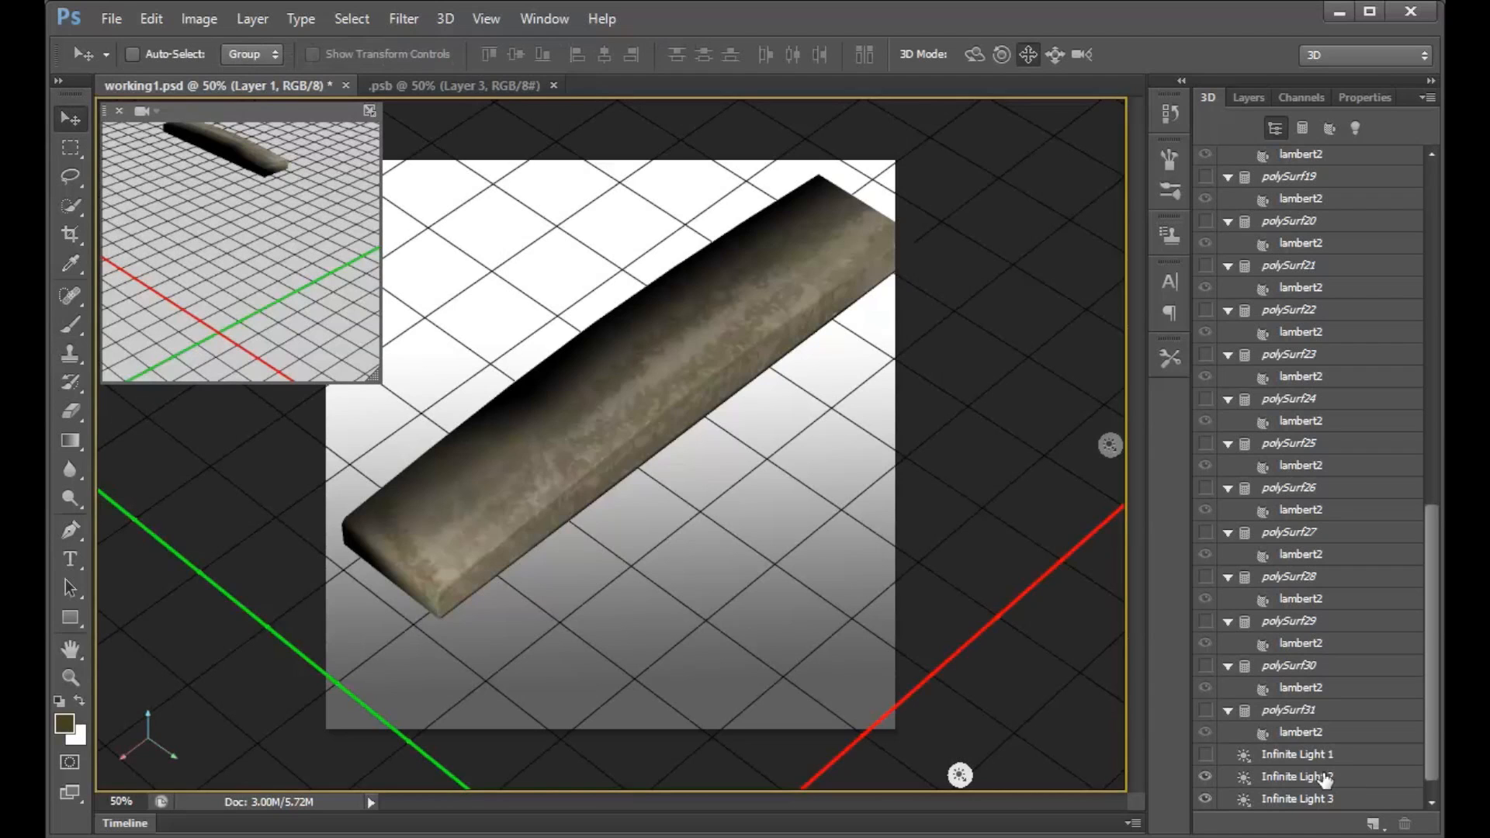
left_click(1314, 776)
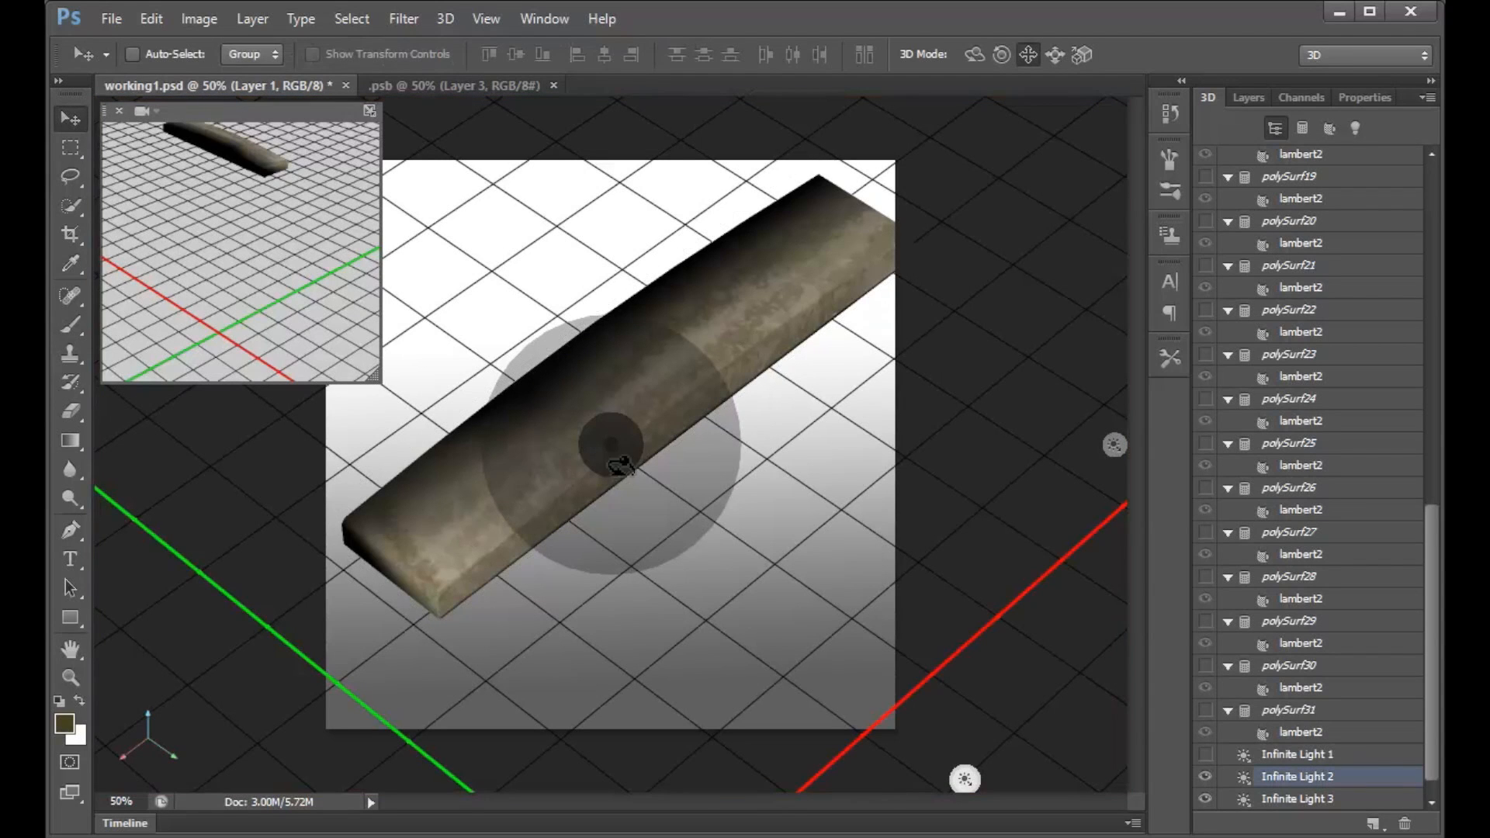
left_click(967, 780)
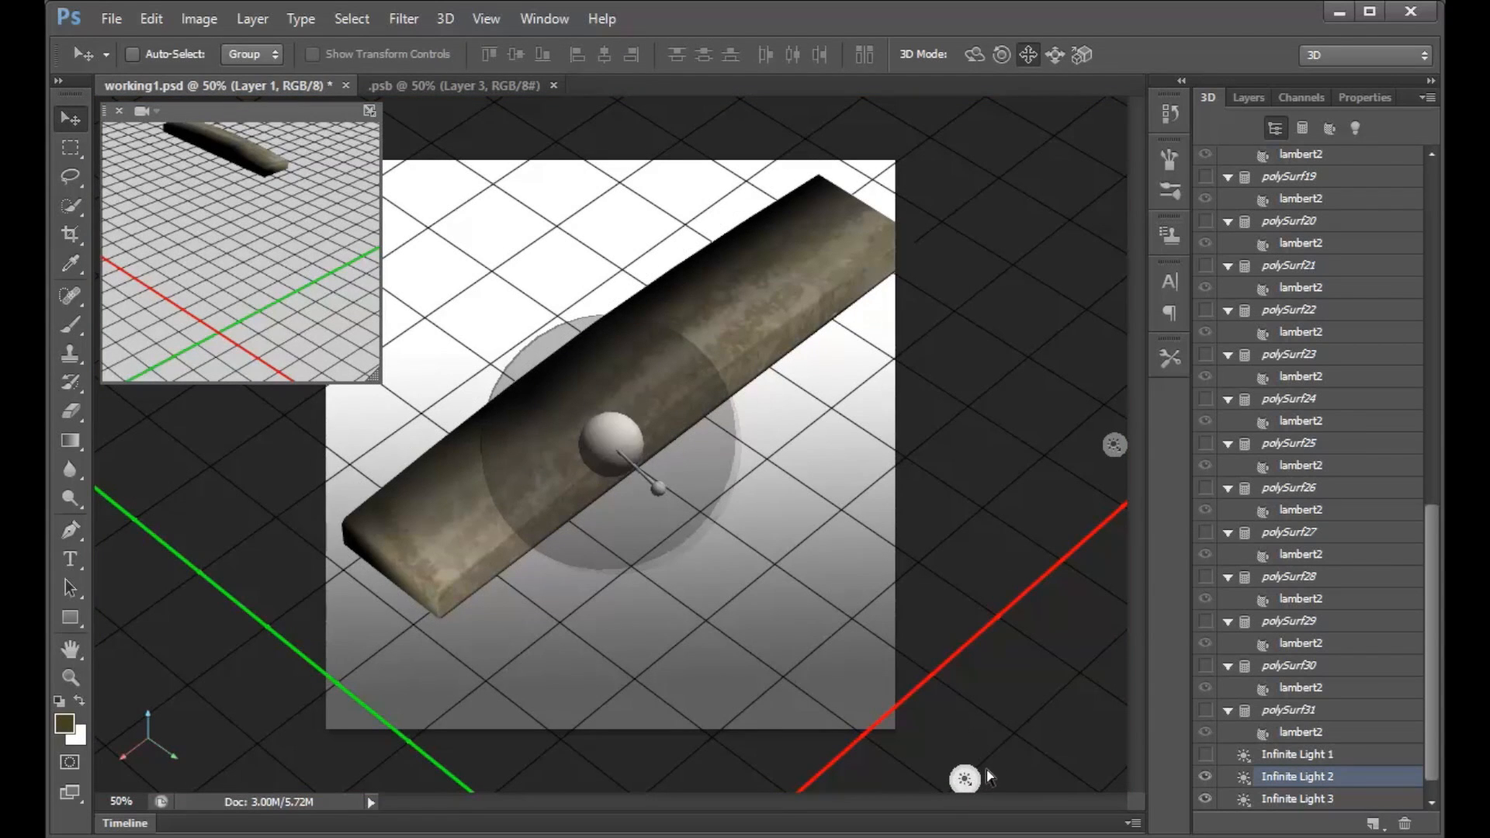
mouse_move(692, 463)
left_mouse_down()
mouse_move(580, 288)
mouse_move(566, 236)
mouse_move(600, 178)
left_mouse_up()
Turn on Infinite Light 1 and rotate it to light the handle bar's long front side.
left_click(1297, 756)
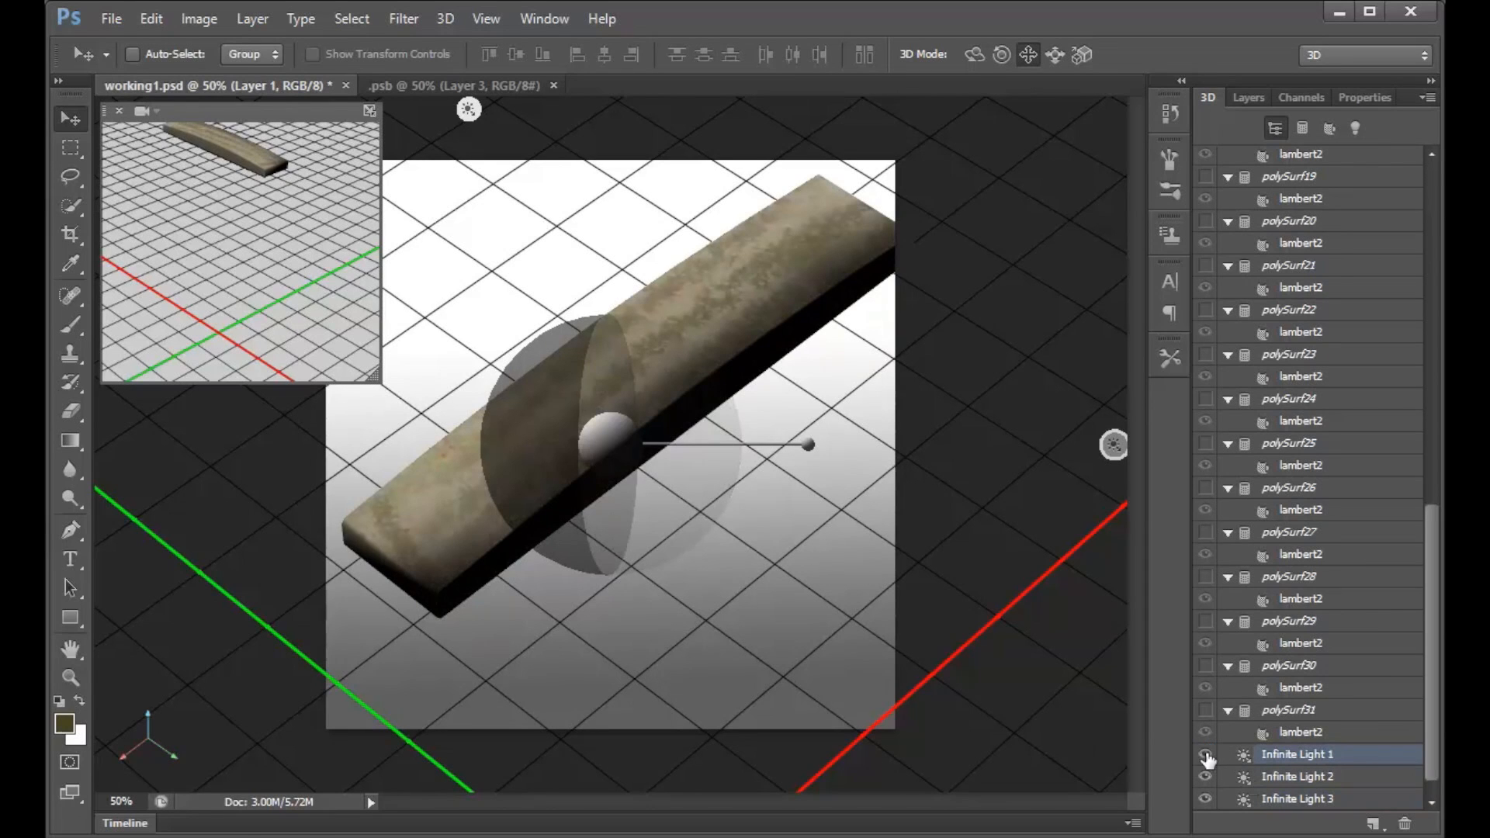
left_click(1205, 756)
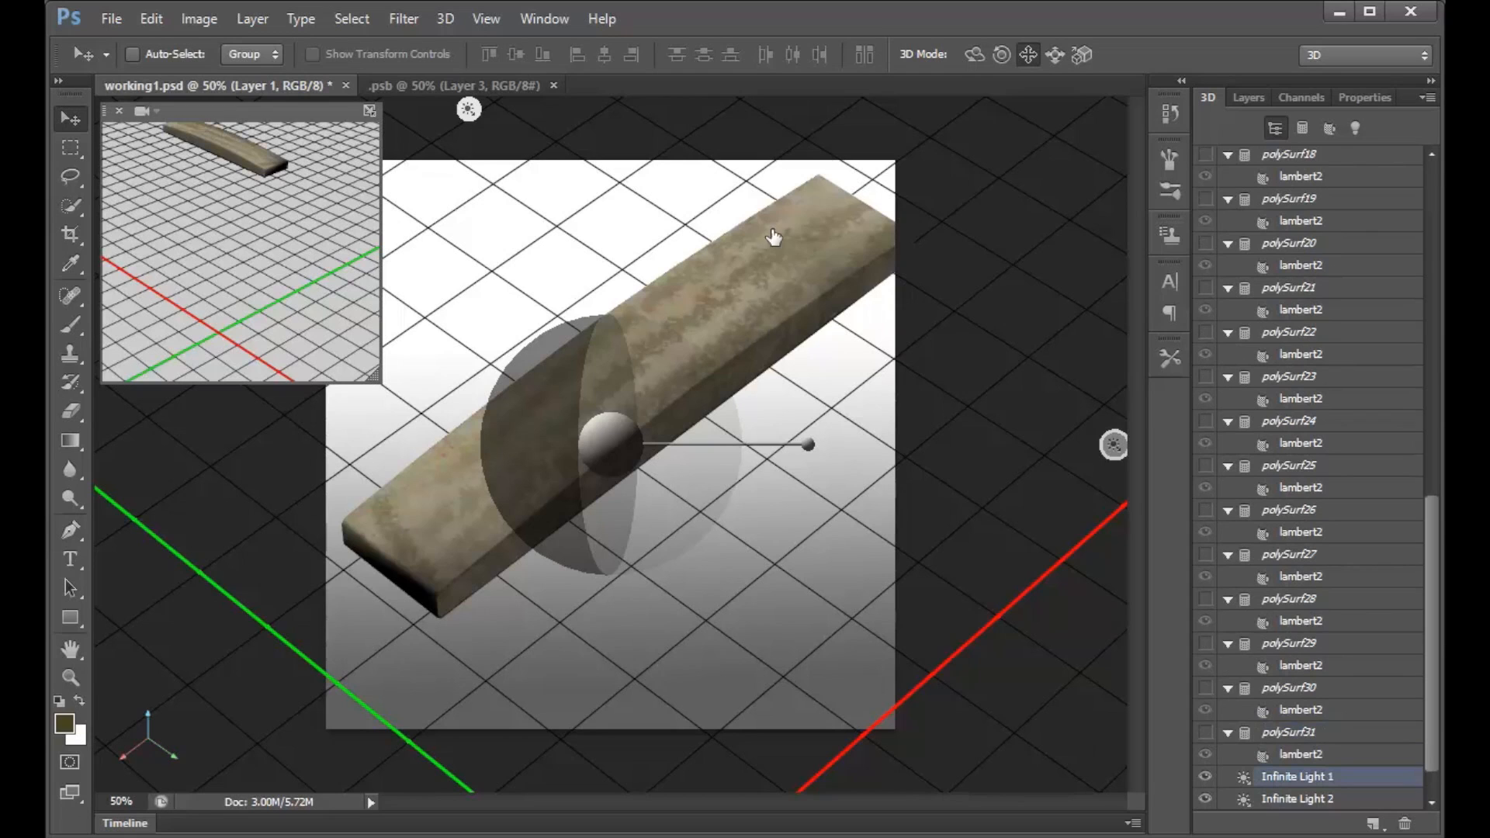
scroll(999, 59, "up", 10)
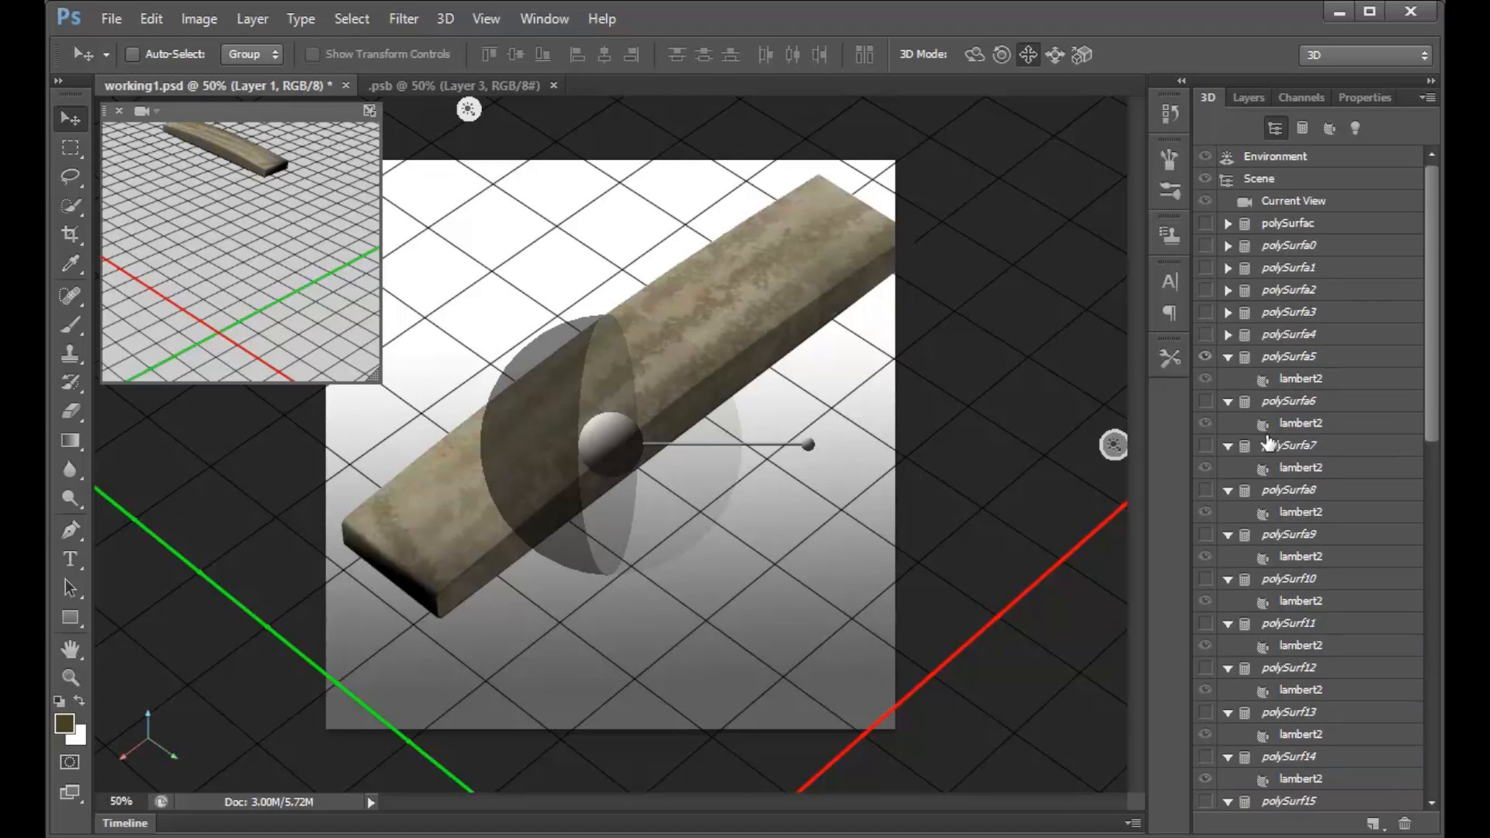
left_click(979, 58)
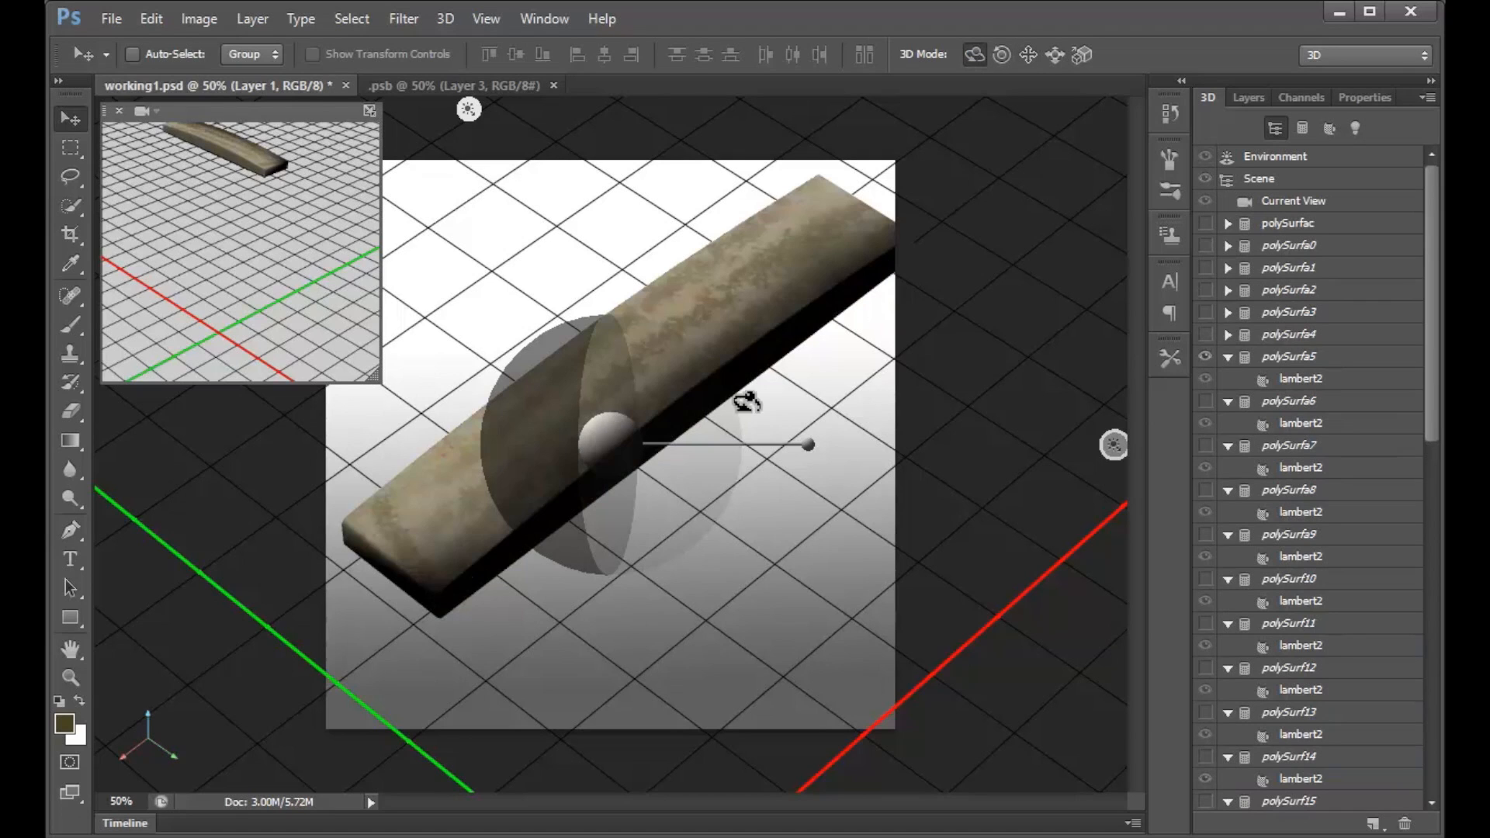
mouse_move(659, 532)
left_mouse_down()
mouse_move(489, 626)
mouse_move(492, 665)
left_mouse_up()
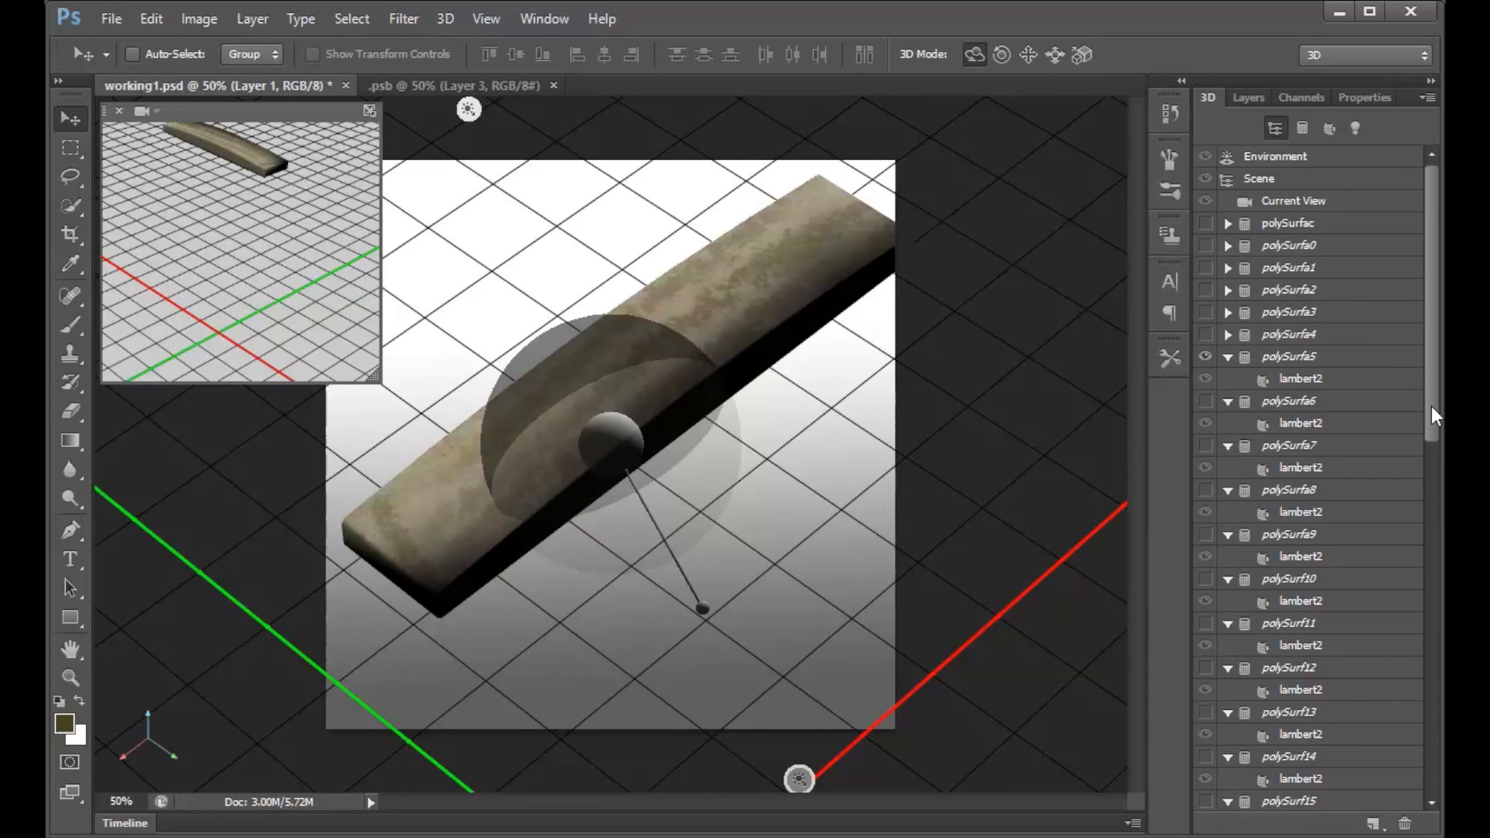
left_click_drag(1440, 431, 1436, 819)
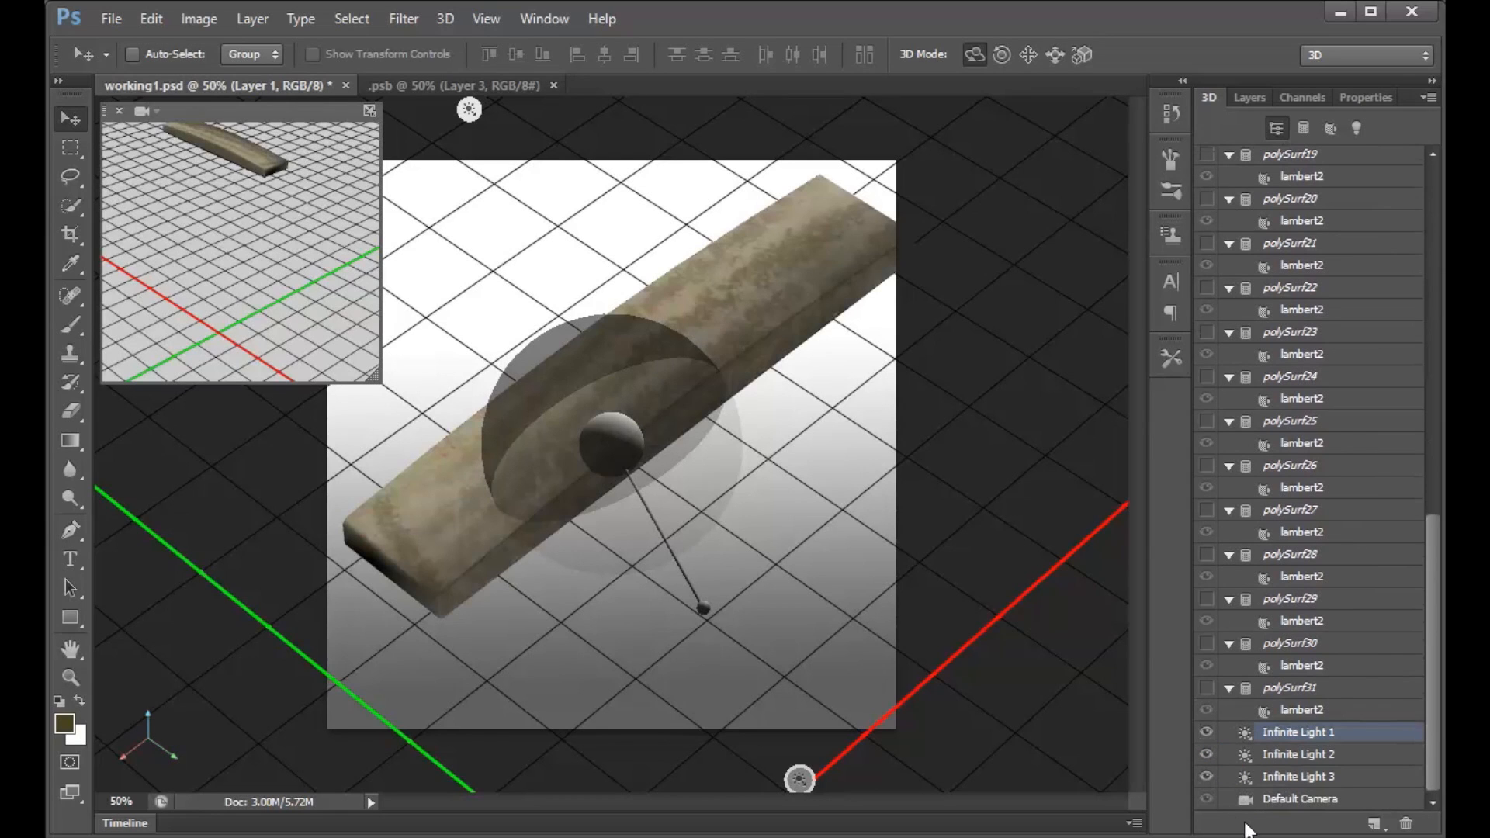
Brush more dark brown mottling along the back part of the handle bar's top face.
left_click(71, 325)
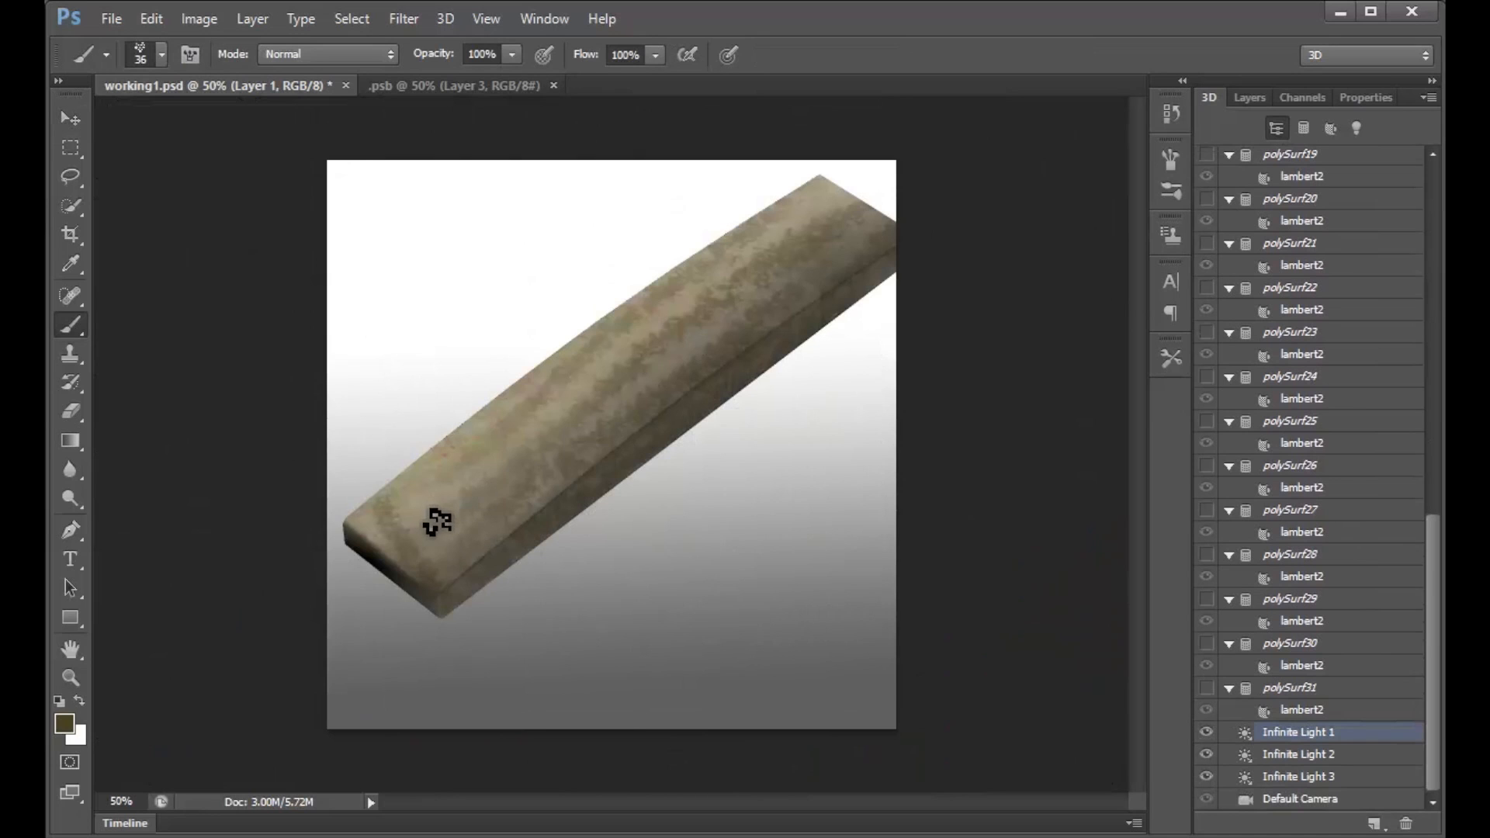
mouse_move(427, 486)
left_mouse_down()
mouse_move(419, 509)
mouse_move(701, 216)
mouse_move(716, 309)
left_mouse_up()
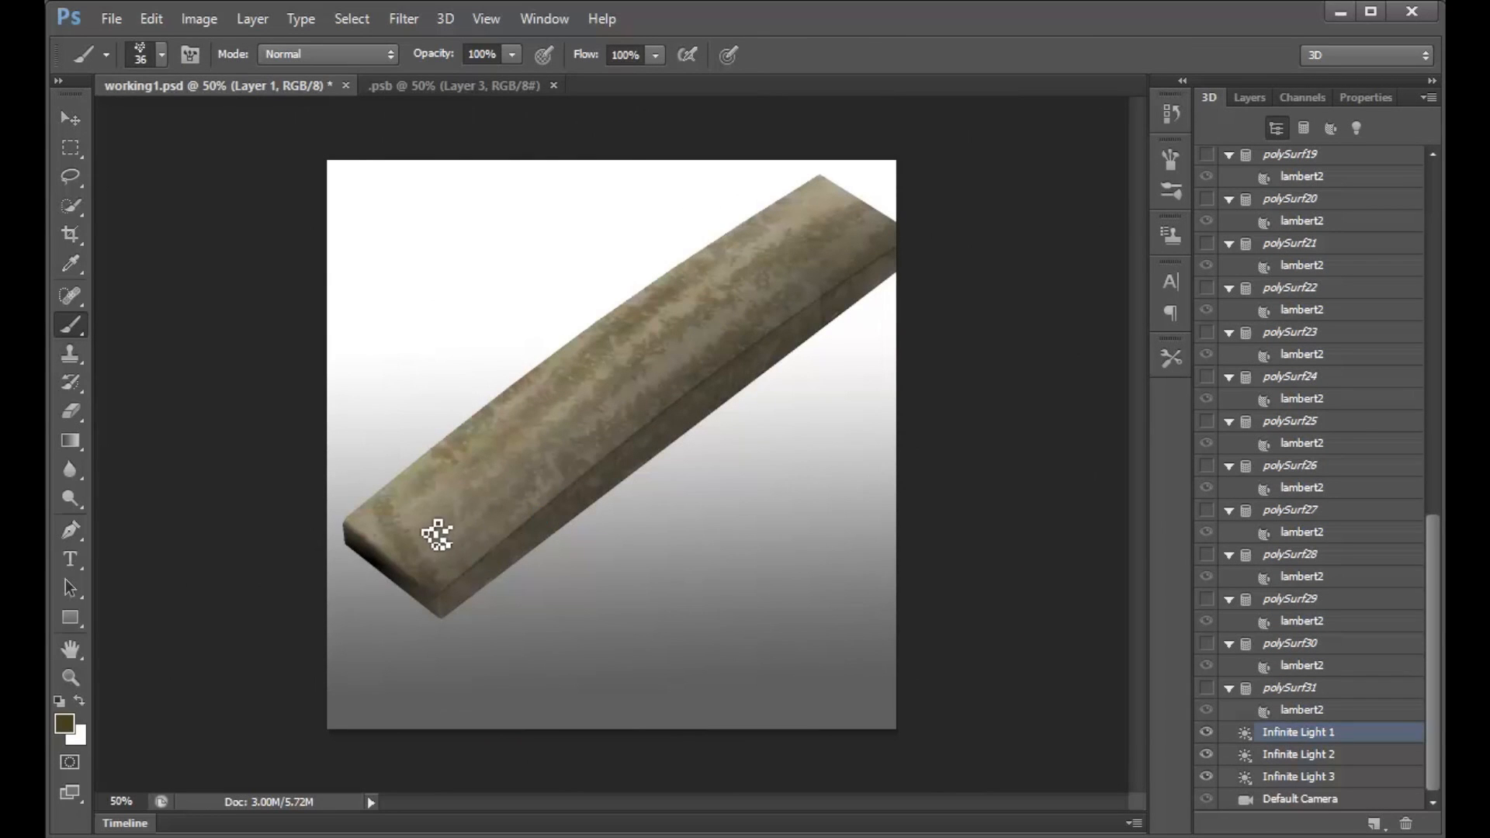
Try a long dark brown zigzag stroke over the handle bar's top face and step back from it.
mouse_move(443, 537)
left_mouse_down()
mouse_move(695, 394)
mouse_move(633, 444)
mouse_move(698, 358)
mouse_move(654, 394)
mouse_move(731, 364)
mouse_move(518, 326)
left_mouse_up()
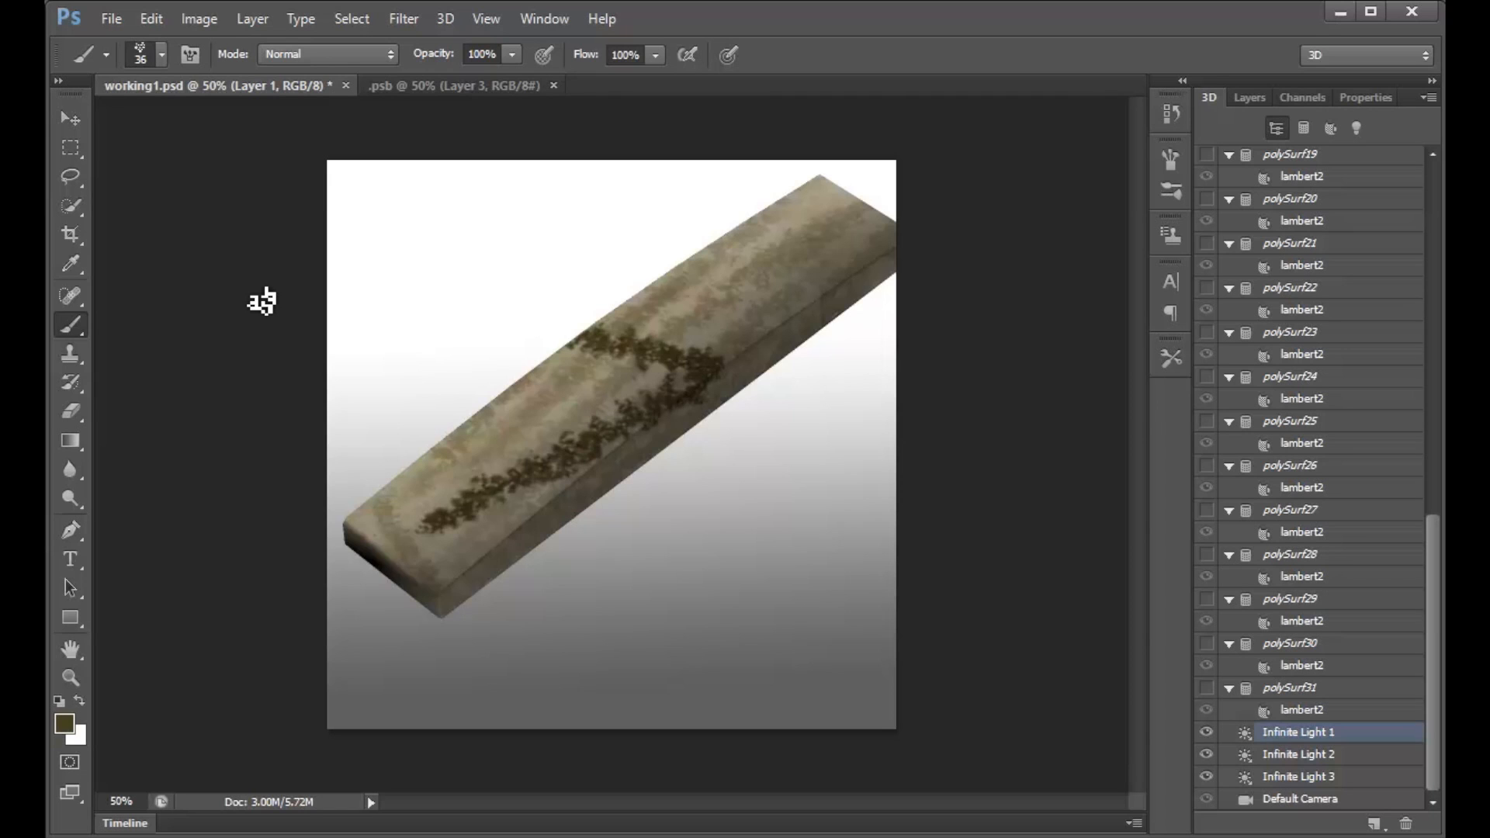
left_click(153, 19)
left_click(188, 80)
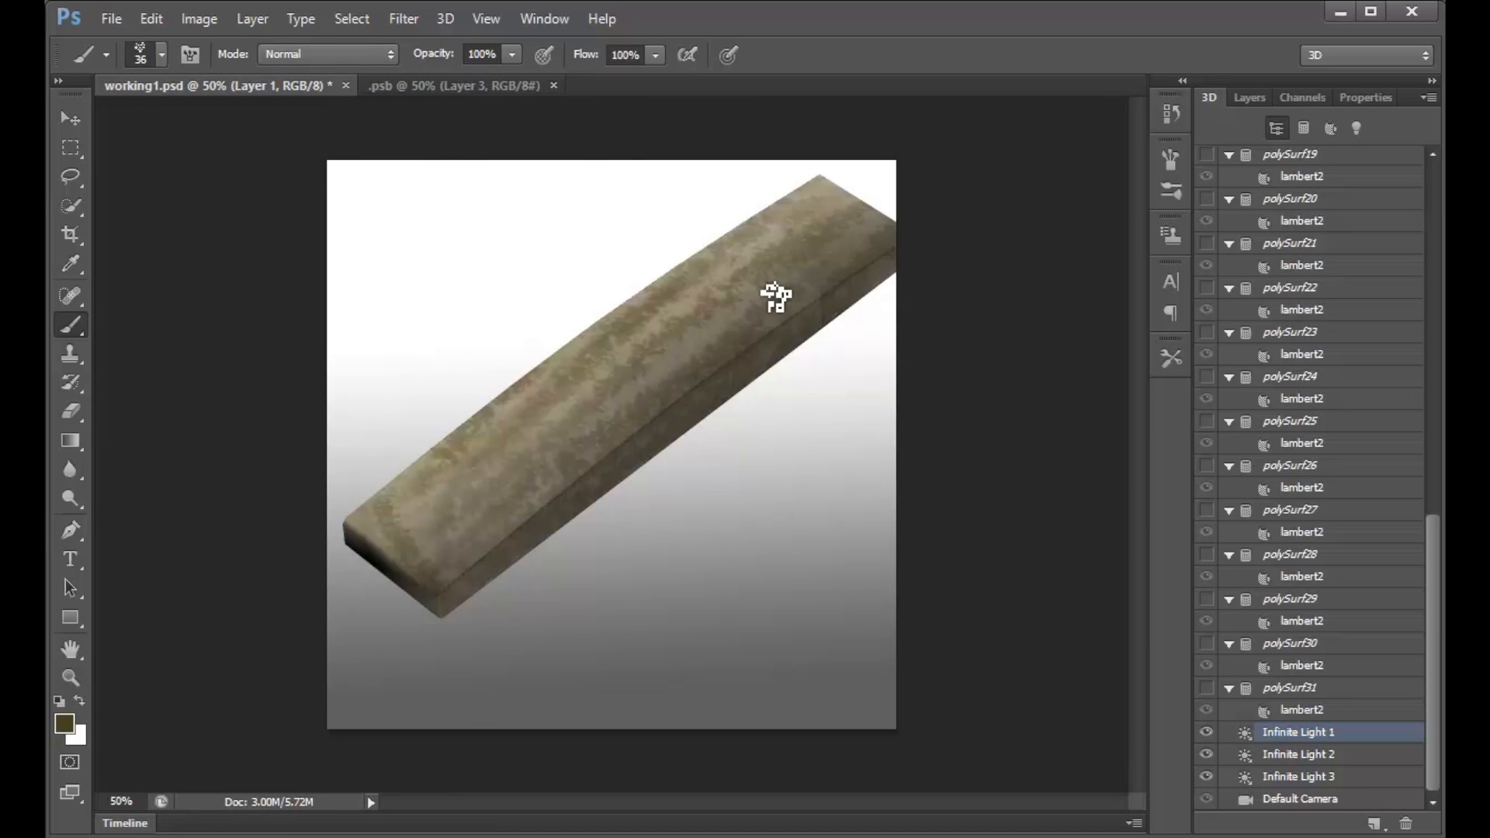
Deselect the light, return to the Brush tool and set the foreground color to near-black.
left_click(79, 120)
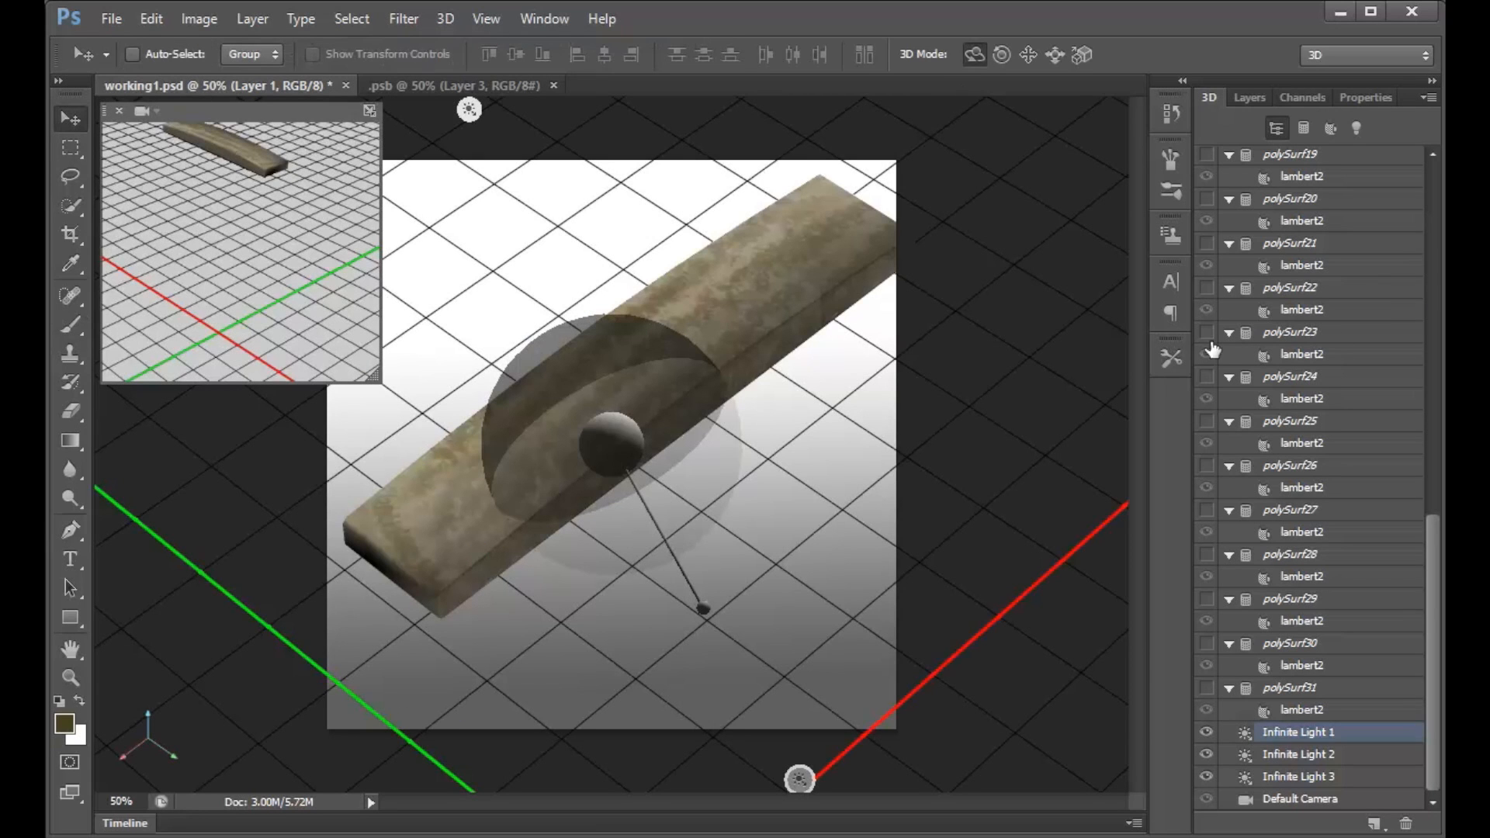
left_click(912, 284)
left_click(682, 324)
left_click_drag(680, 356, 1028, 284)
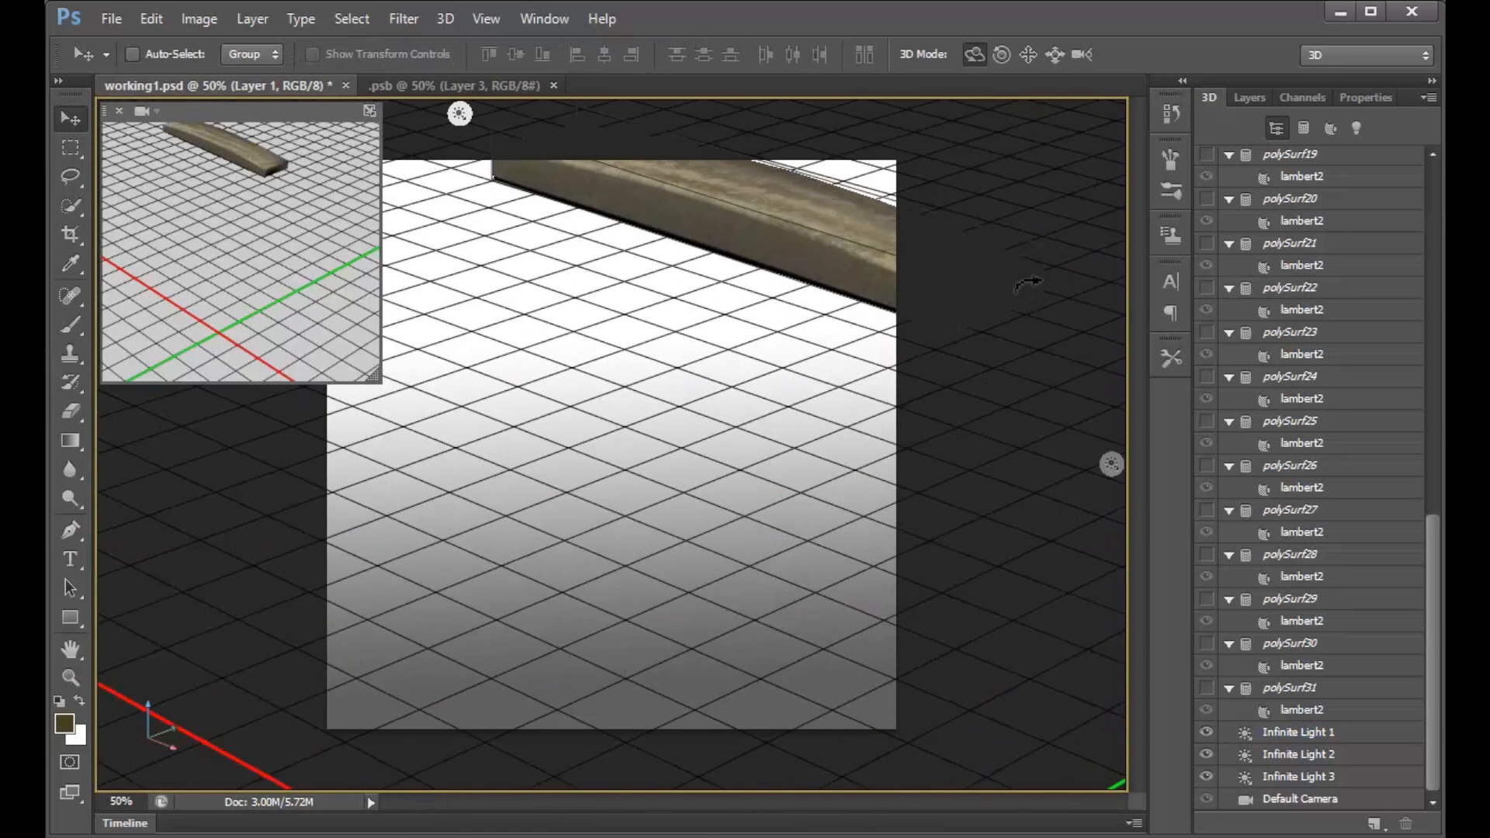
left_click(1029, 55)
left_click_drag(802, 253, 658, 426)
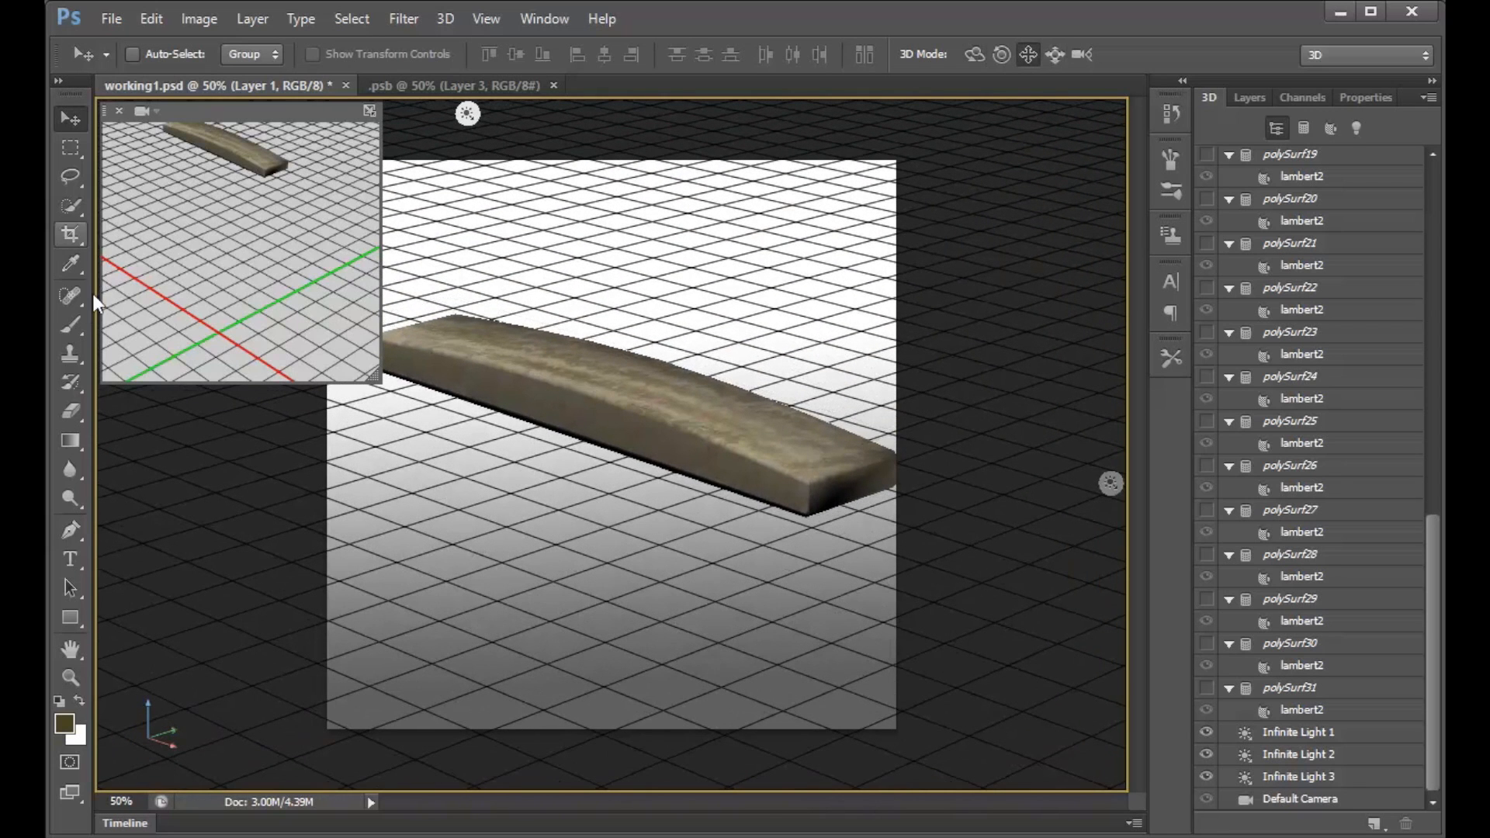
left_click(70, 295)
left_click(71, 323)
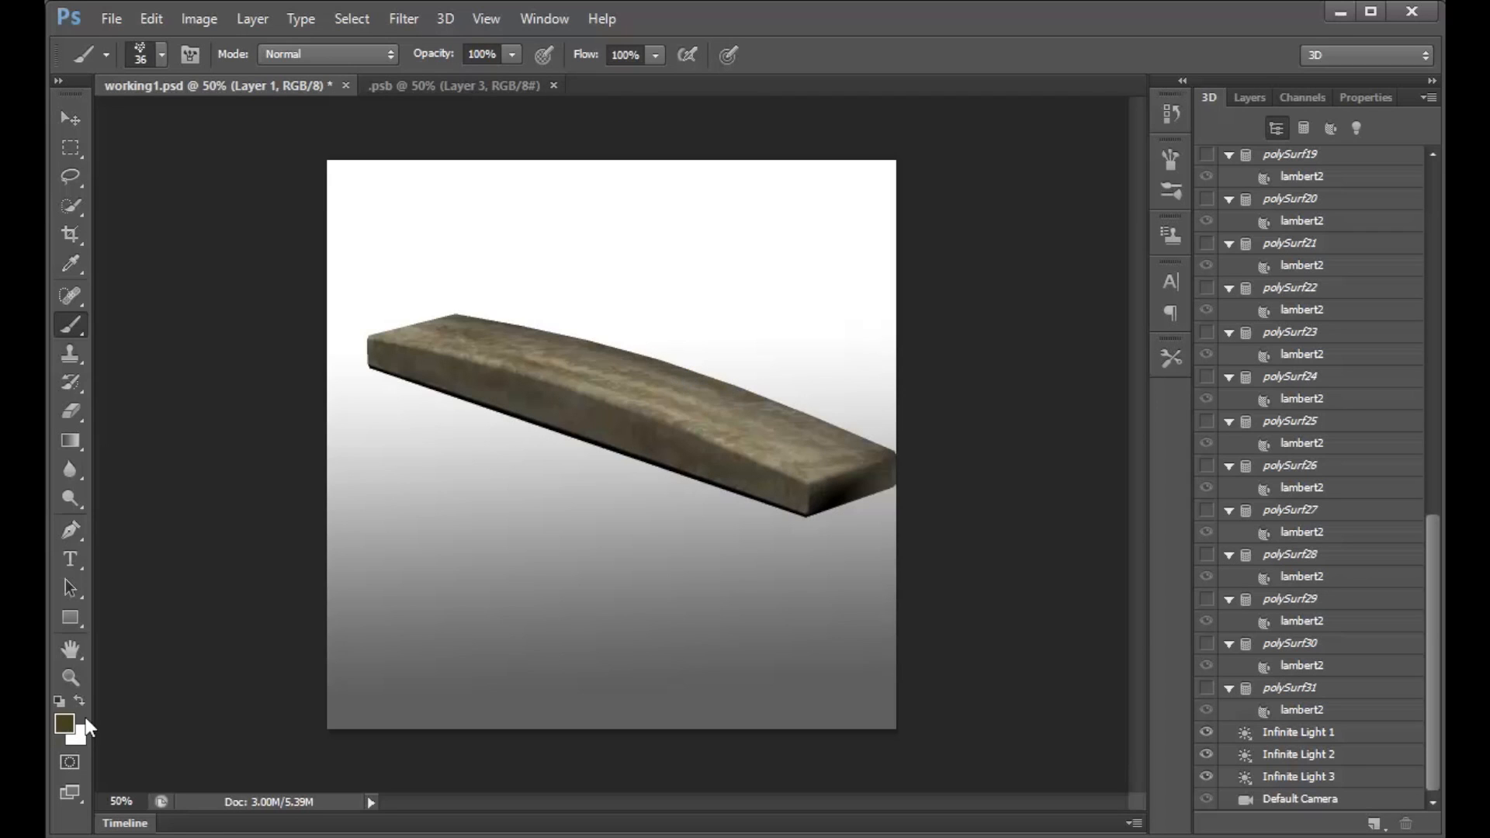
left_click(64, 724)
left_click_drag(645, 428, 678, 476)
left_click(966, 204)
Try near-black strokes across the top face near each end of the handle bar, undoing each one.
mouse_move(469, 388)
left_mouse_down()
mouse_move(468, 353)
mouse_move(445, 351)
mouse_move(458, 268)
left_mouse_up()
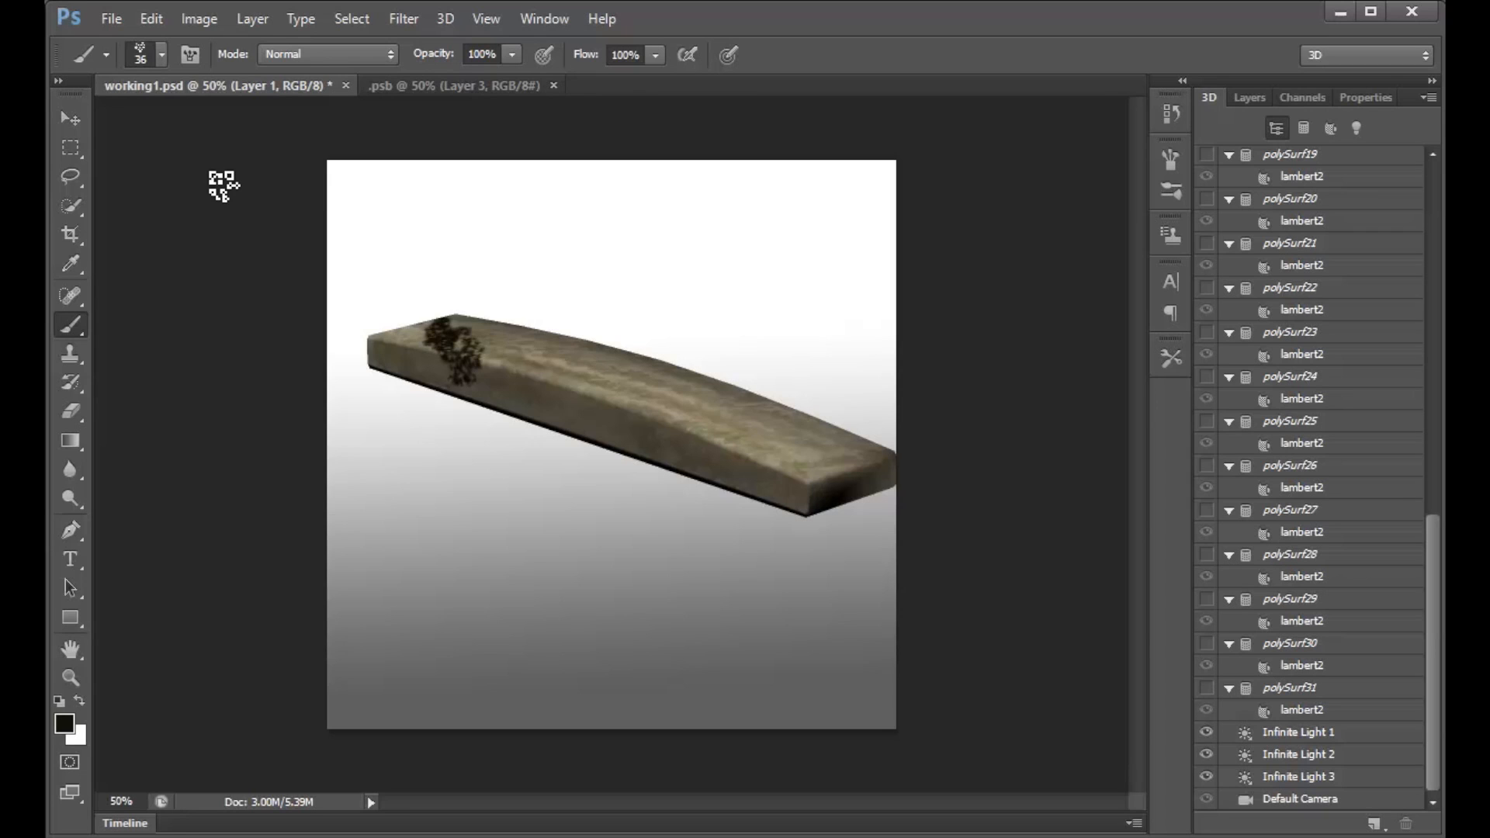
left_click(149, 17)
left_click(171, 86)
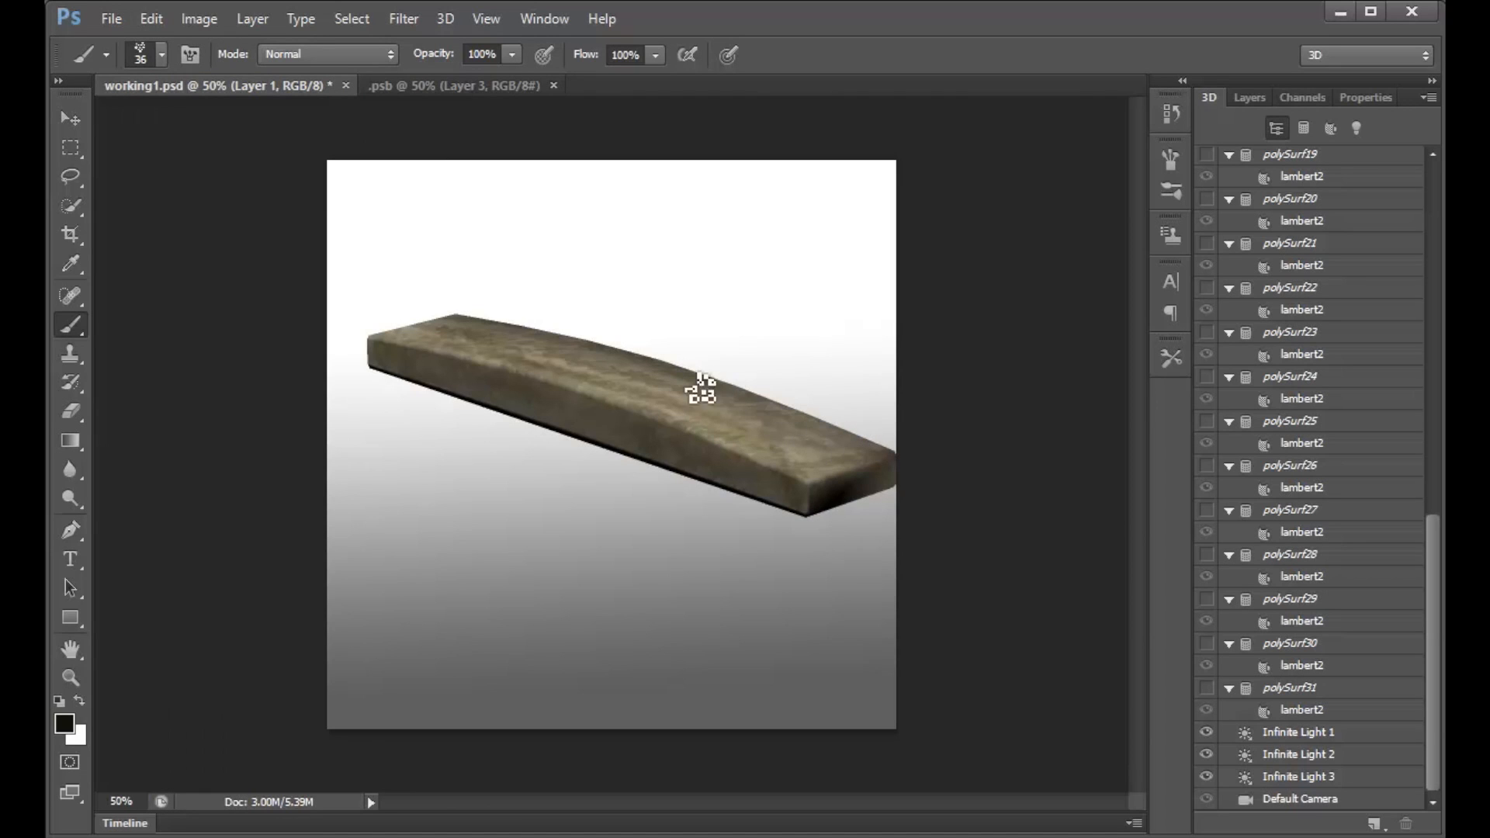
mouse_move(773, 466)
left_mouse_down()
mouse_move(814, 405)
mouse_move(822, 415)
left_mouse_up()
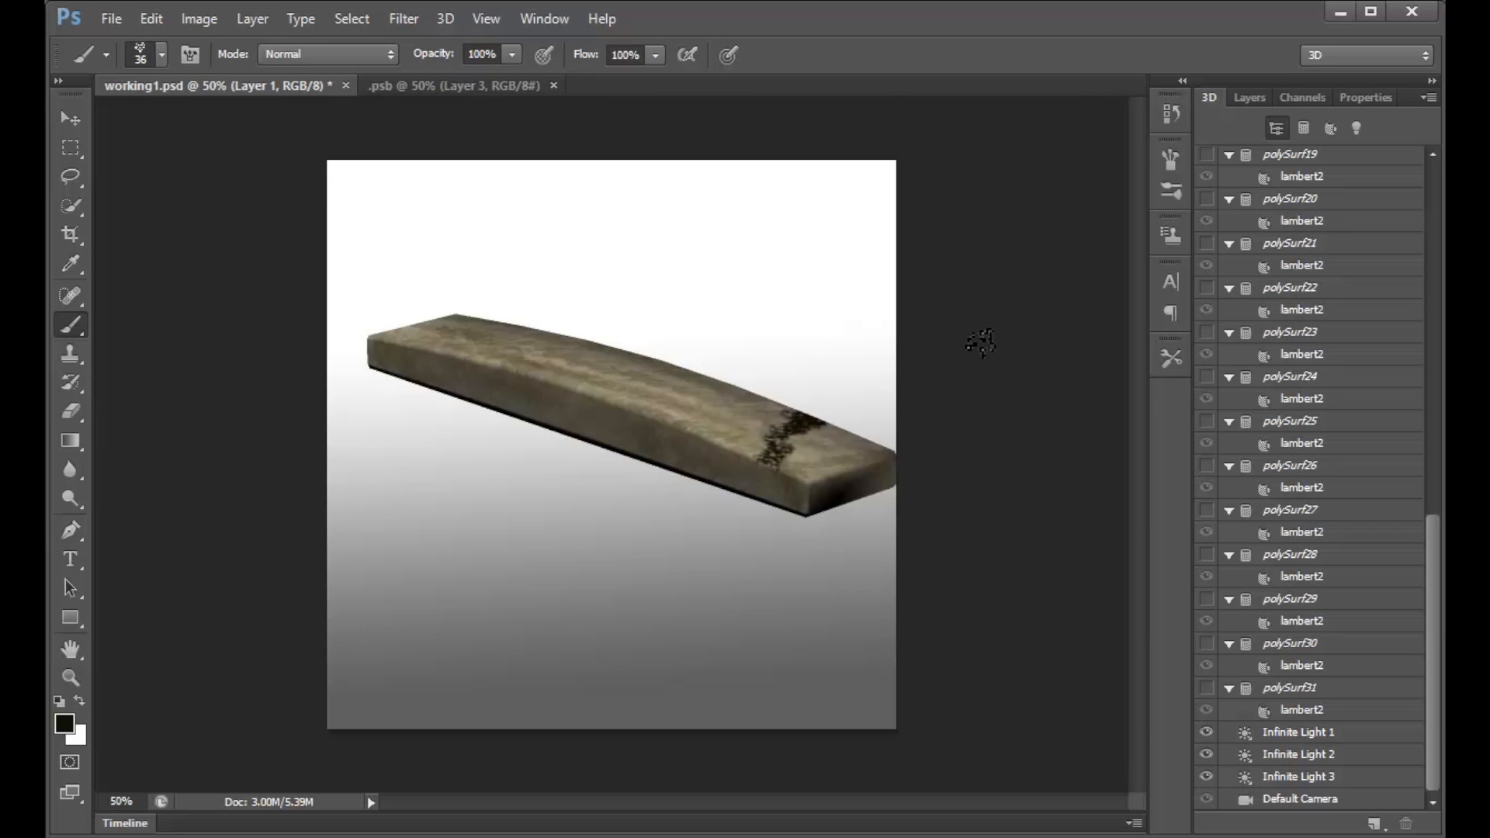
left_click(153, 21)
left_click(194, 87)
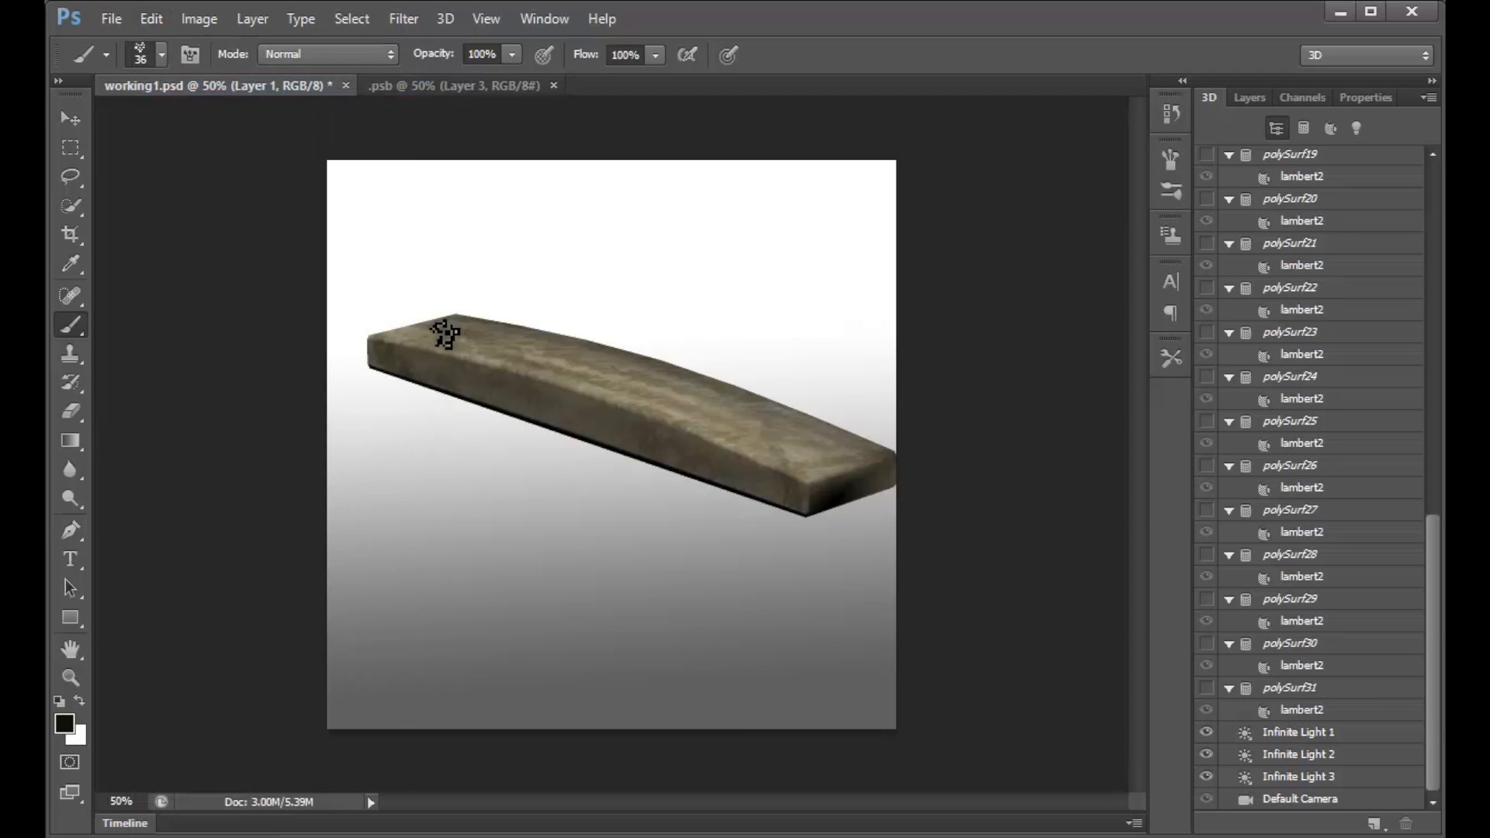
Try a near-black stroke over the far end's top edge and front side, and step back from it.
left_click_drag(431, 365, 416, 306)
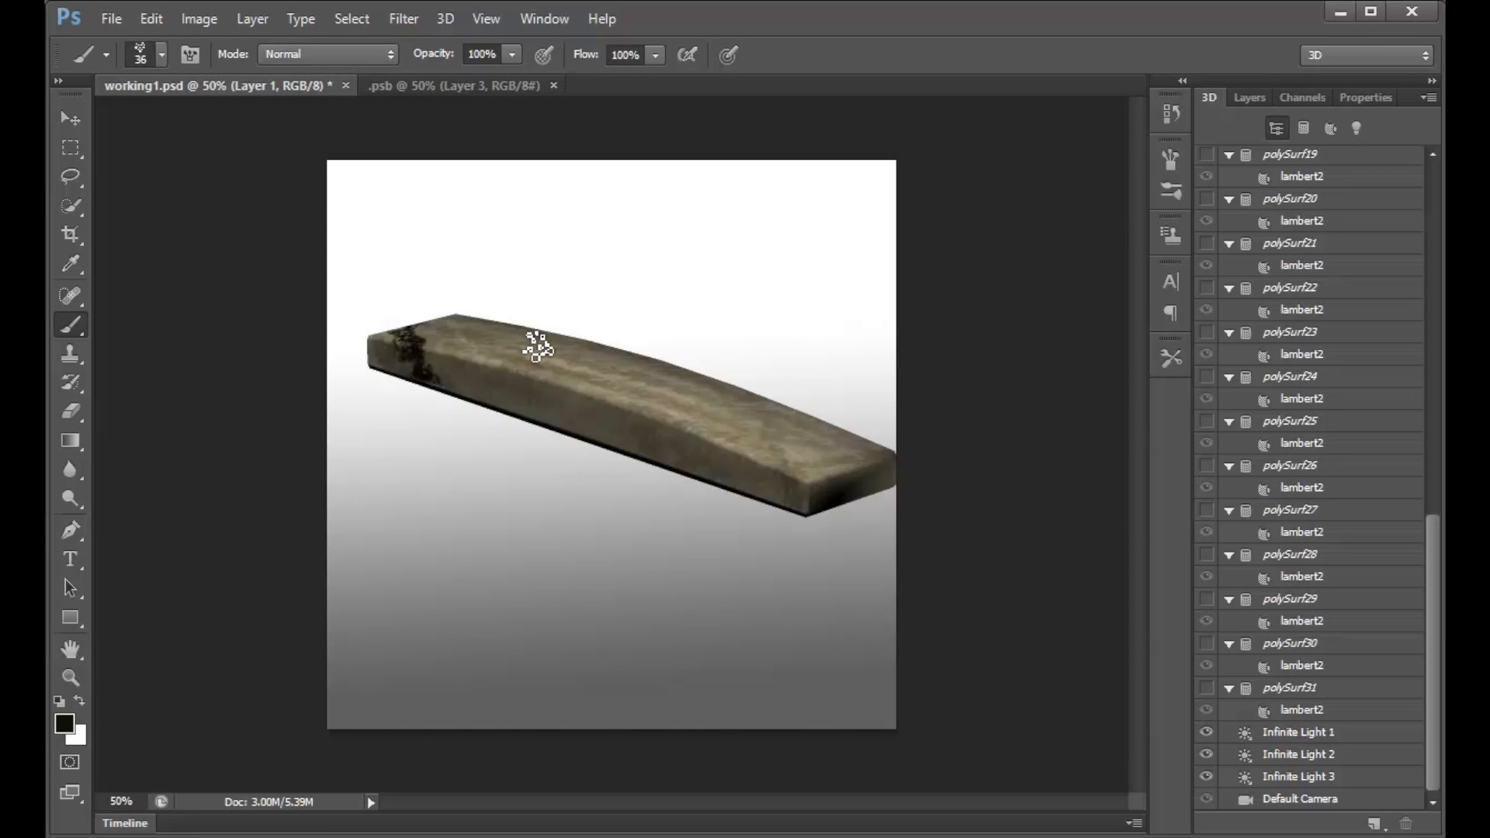
left_click(151, 20)
left_click(170, 86)
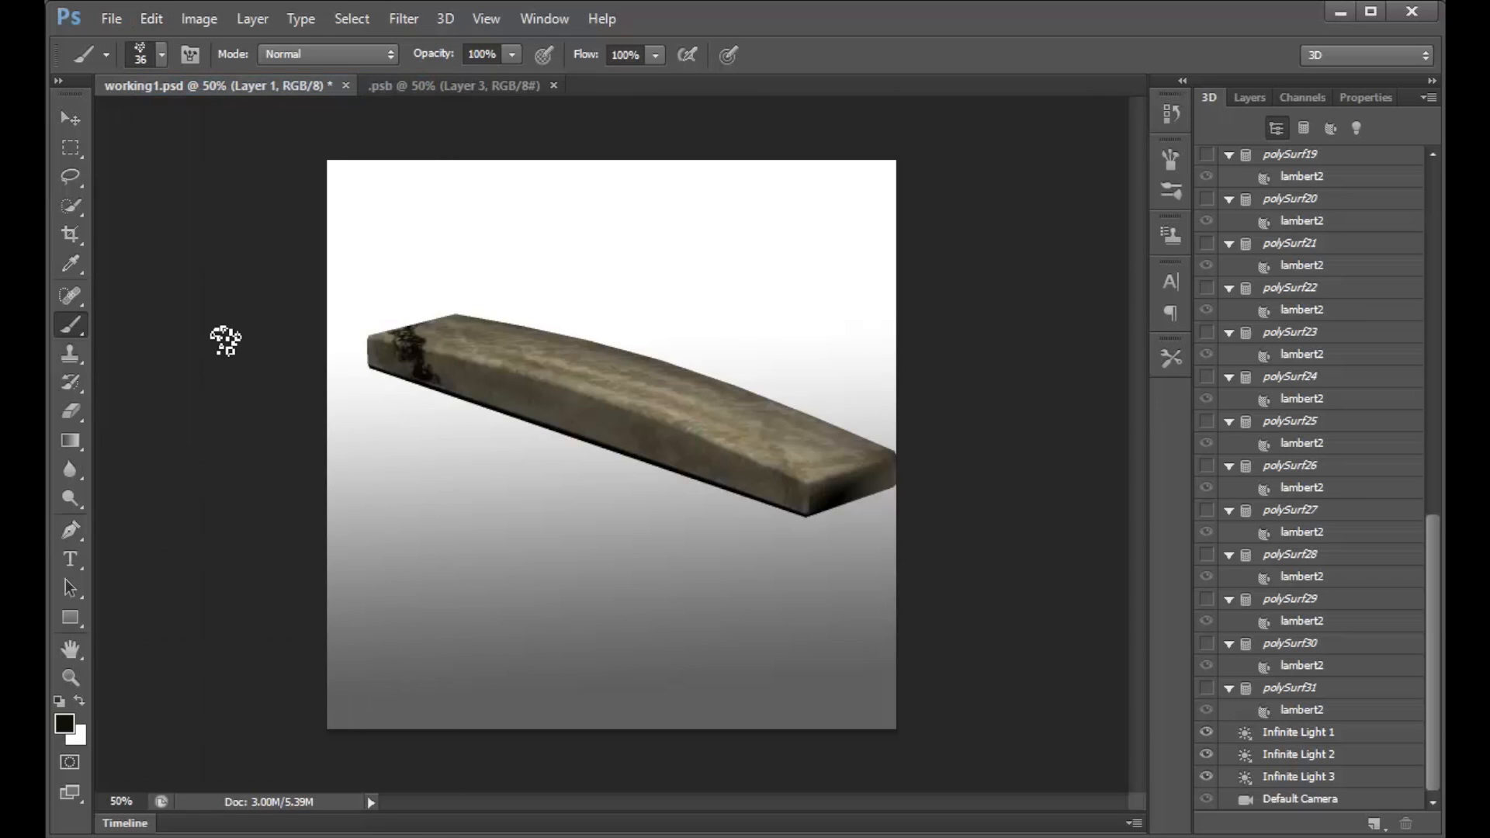
left_click(157, 14)
left_click(182, 86)
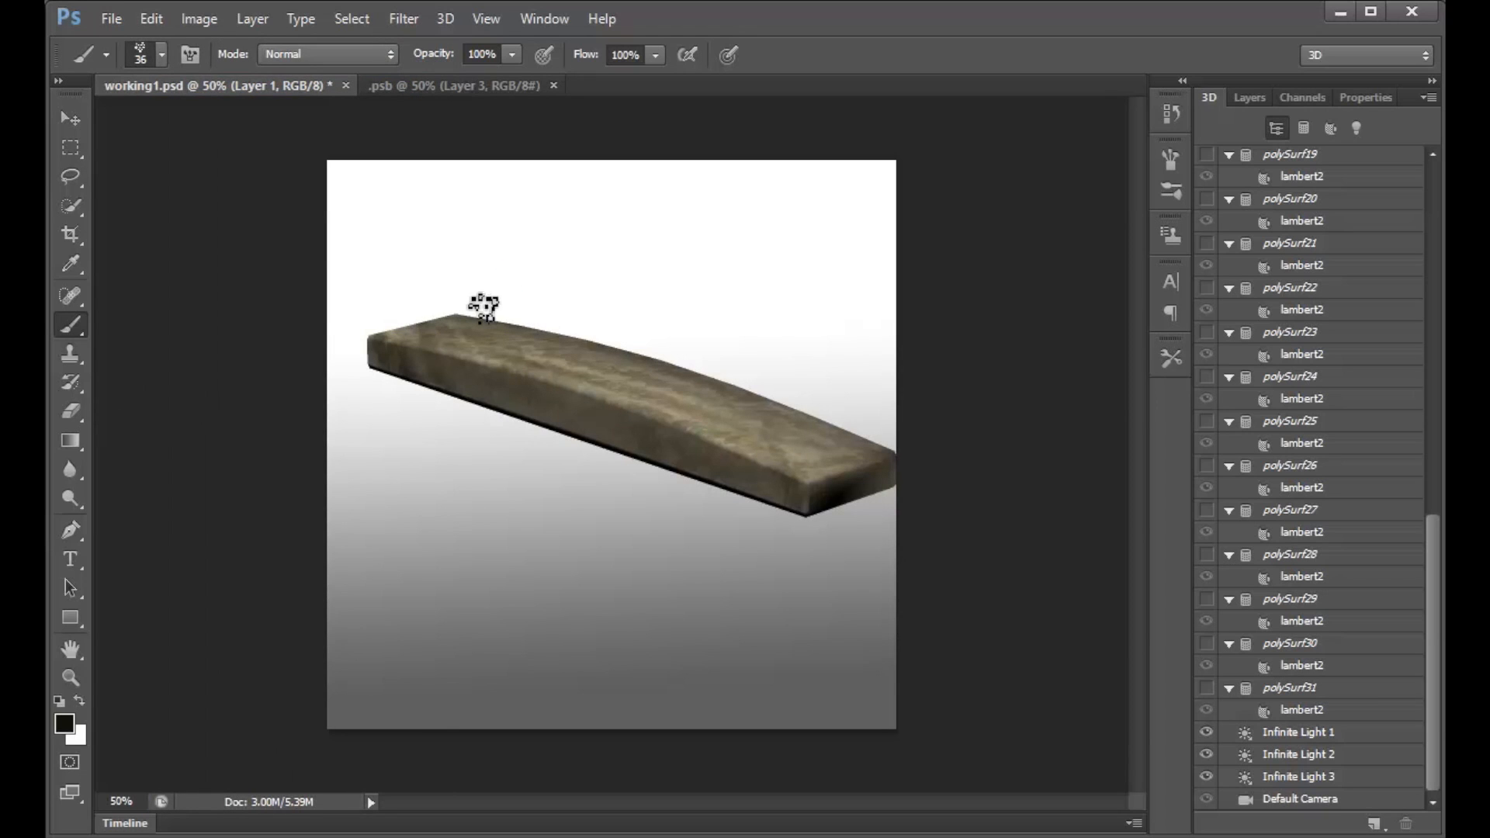
Try near-black bands running across the top face and down the front side, undoing each one.
mouse_move(455, 352)
left_mouse_down()
mouse_move(511, 305)
mouse_move(483, 469)
left_mouse_up()
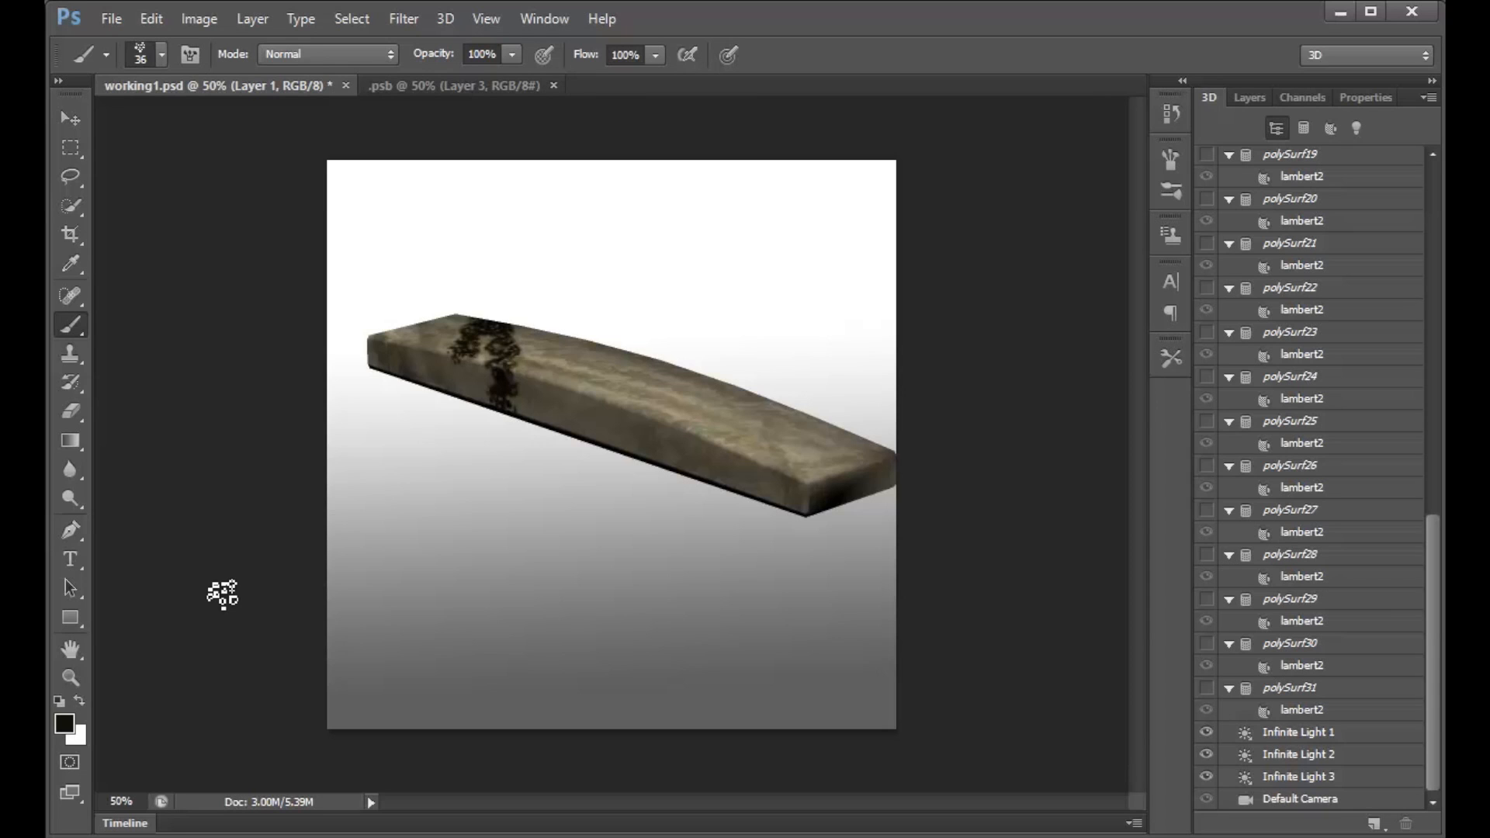
left_click(154, 25)
left_click(176, 83)
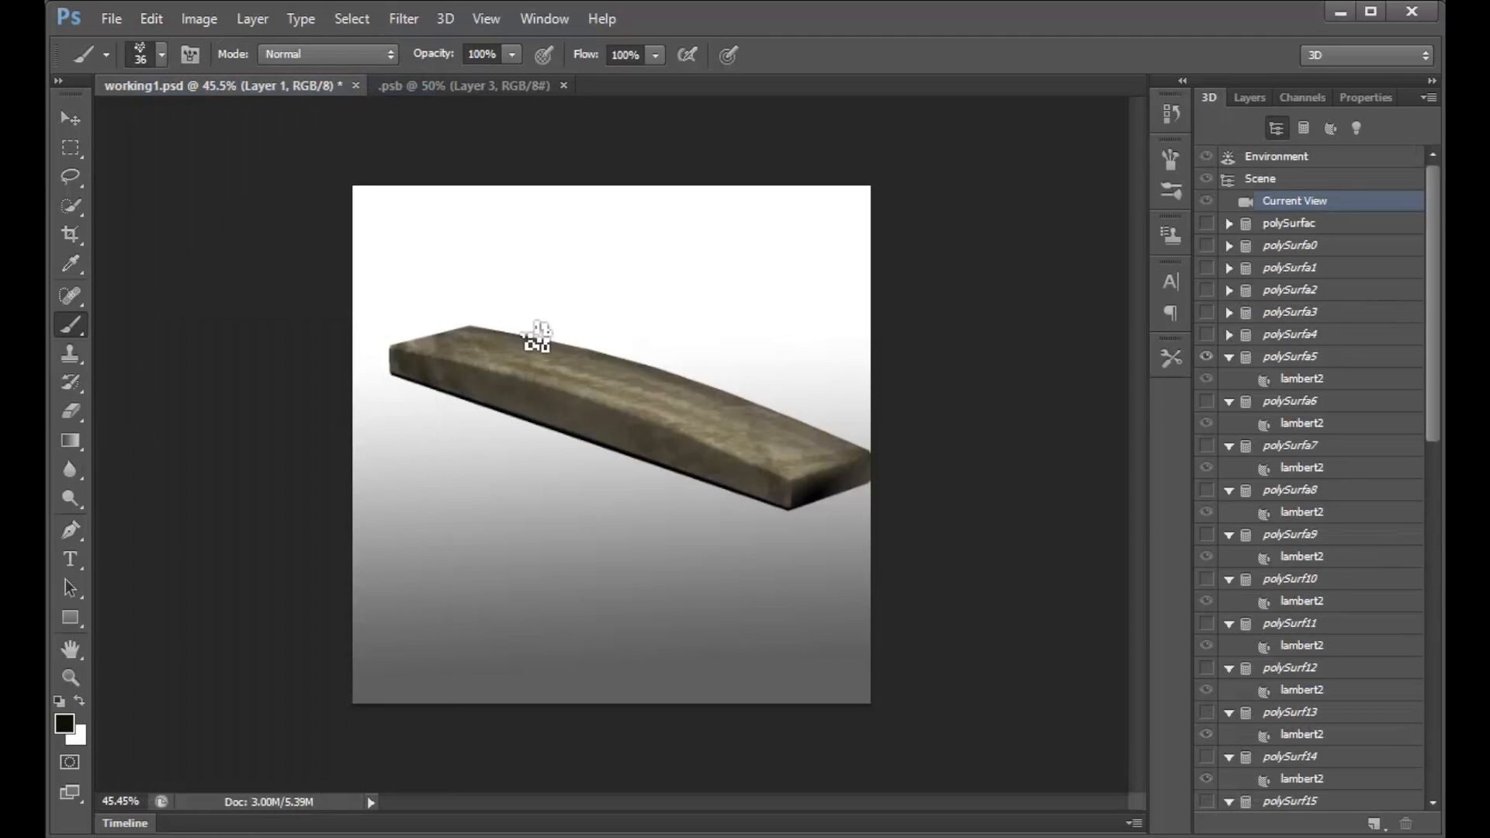
mouse_move(565, 335)
left_mouse_down()
mouse_move(553, 420)
mouse_move(556, 395)
left_mouse_up()
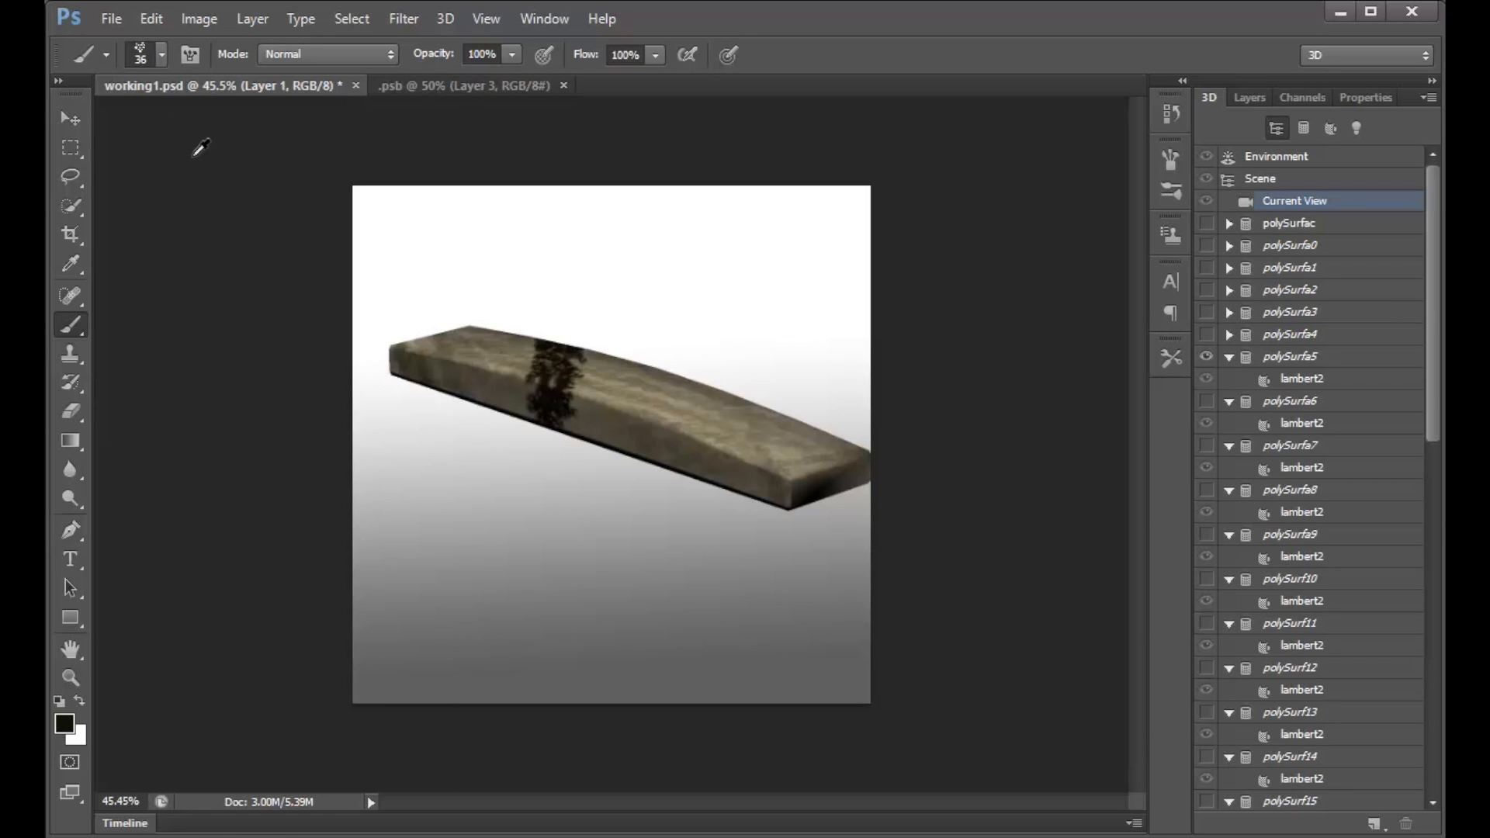
key("ctrl+z")
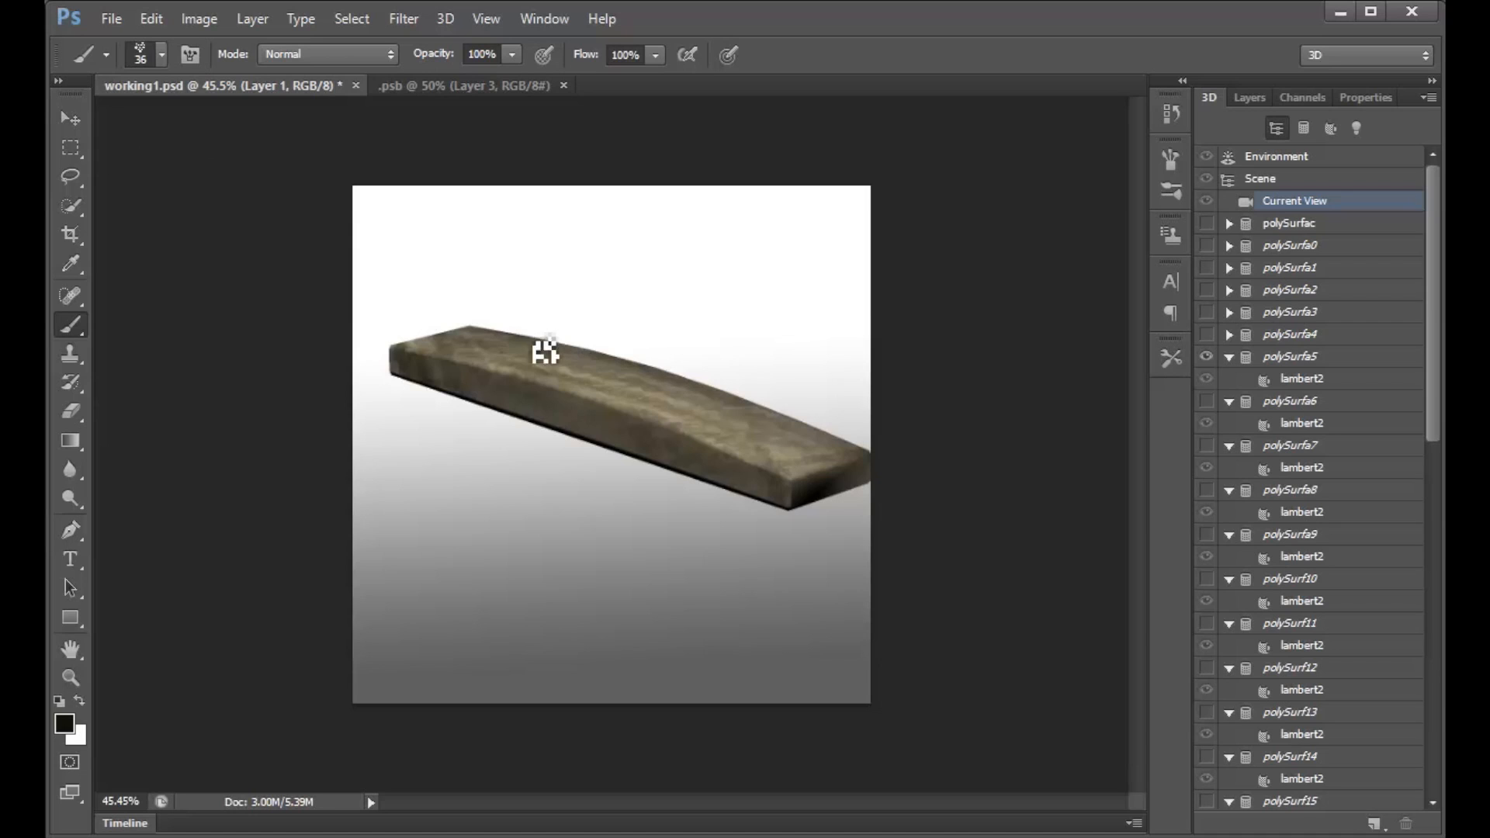
Brush overlapping near-black grime strokes across the top face and down the front side, about a third along from the far end.
left_click_drag(545, 347, 548, 496)
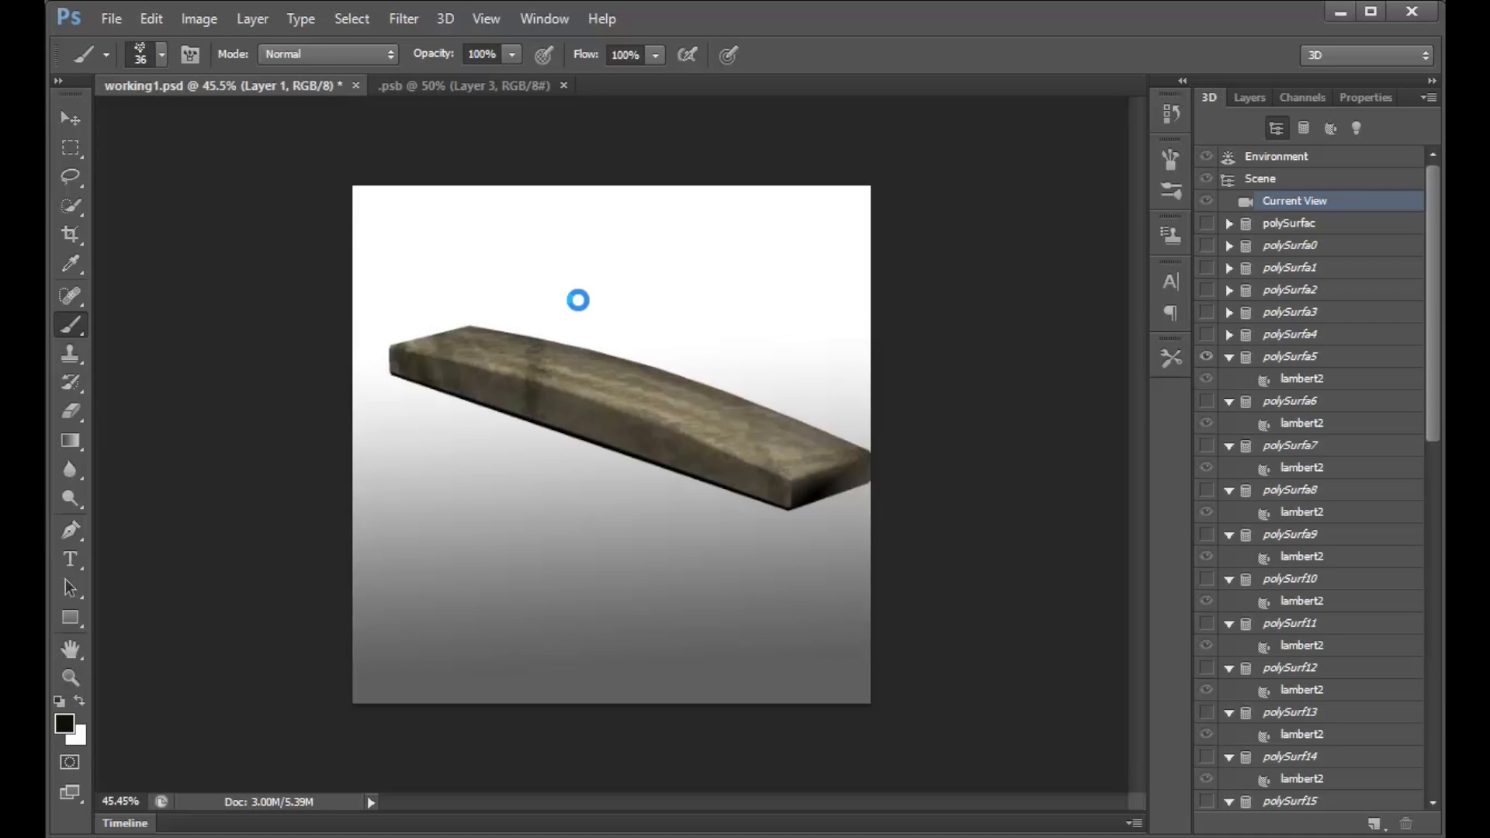
left_click_drag(538, 338, 517, 518)
left_click_drag(522, 335, 499, 551)
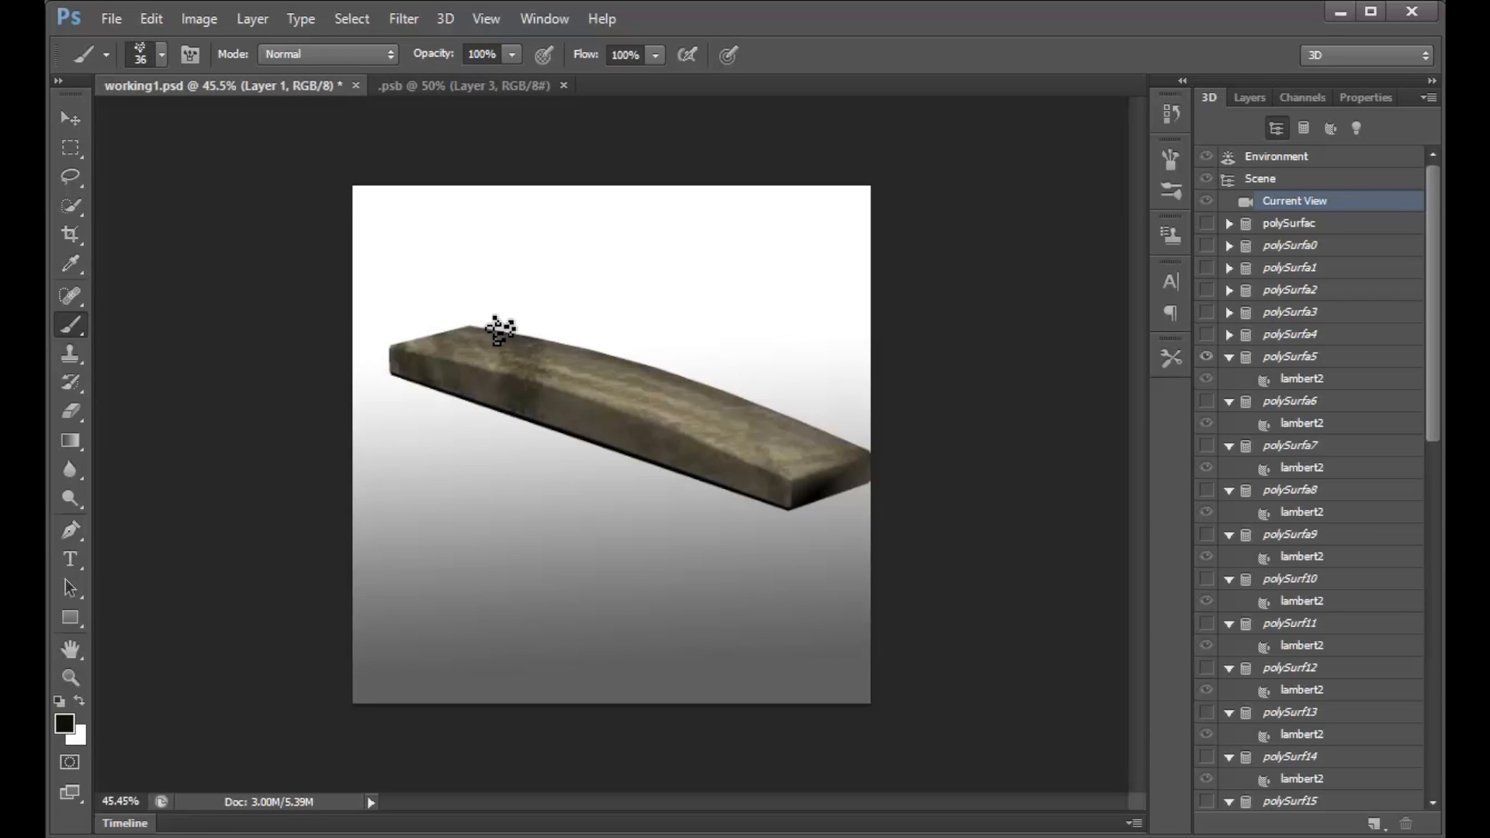
Brush near-black grime strokes across the handle's top face and down its front side, from the far end to mid-length.
left_click_drag(500, 331, 489, 508)
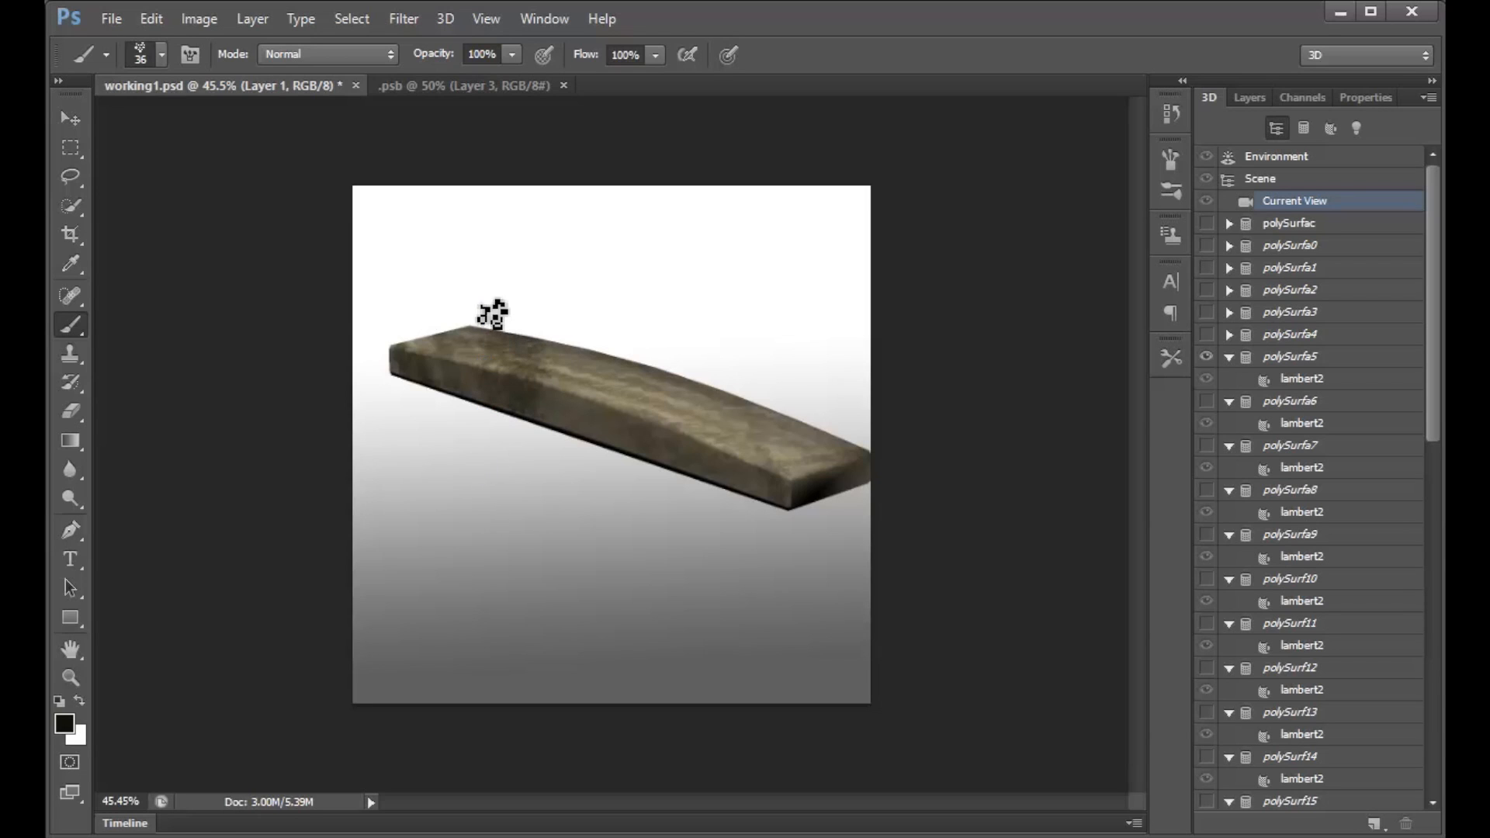
left_click_drag(482, 332, 463, 538)
left_click_drag(468, 333, 438, 542)
left_click_drag(448, 342, 426, 525)
left_click_drag(435, 335, 410, 543)
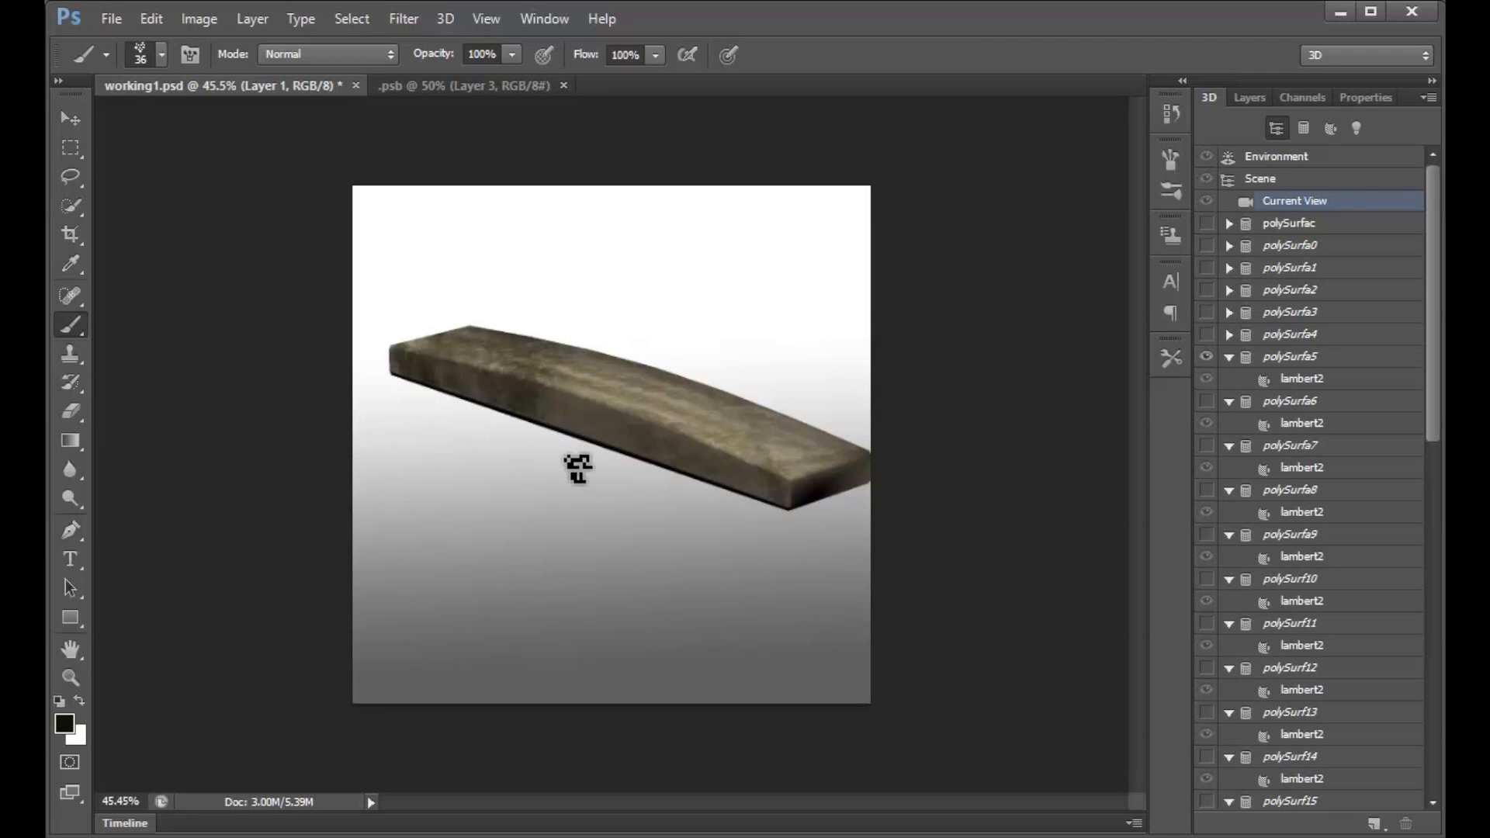
left_click_drag(595, 356, 561, 548)
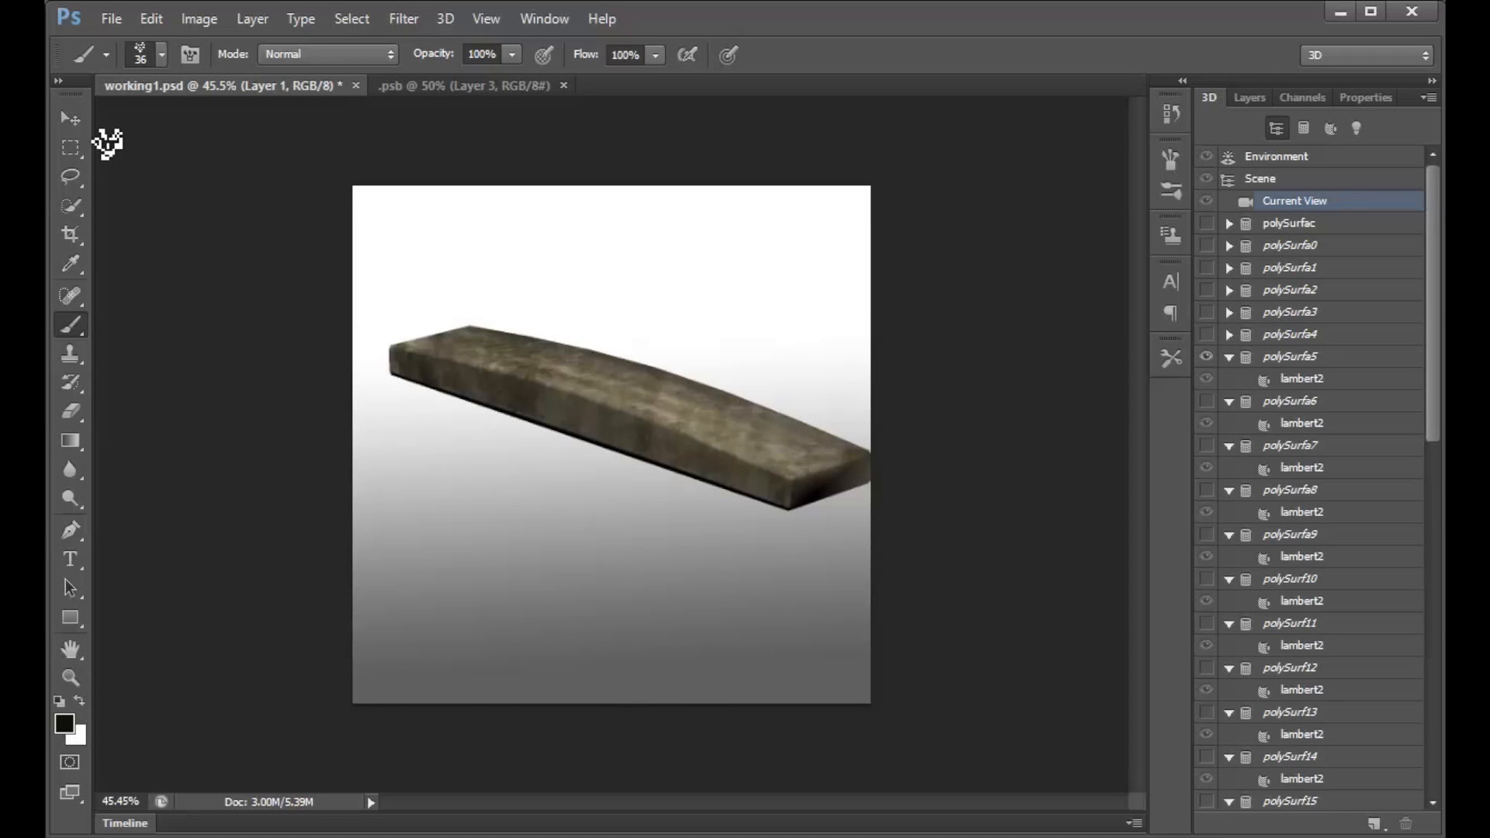
Examine the handle's painted grime from its opposite end and side, and from farther back.
left_click(71, 119)
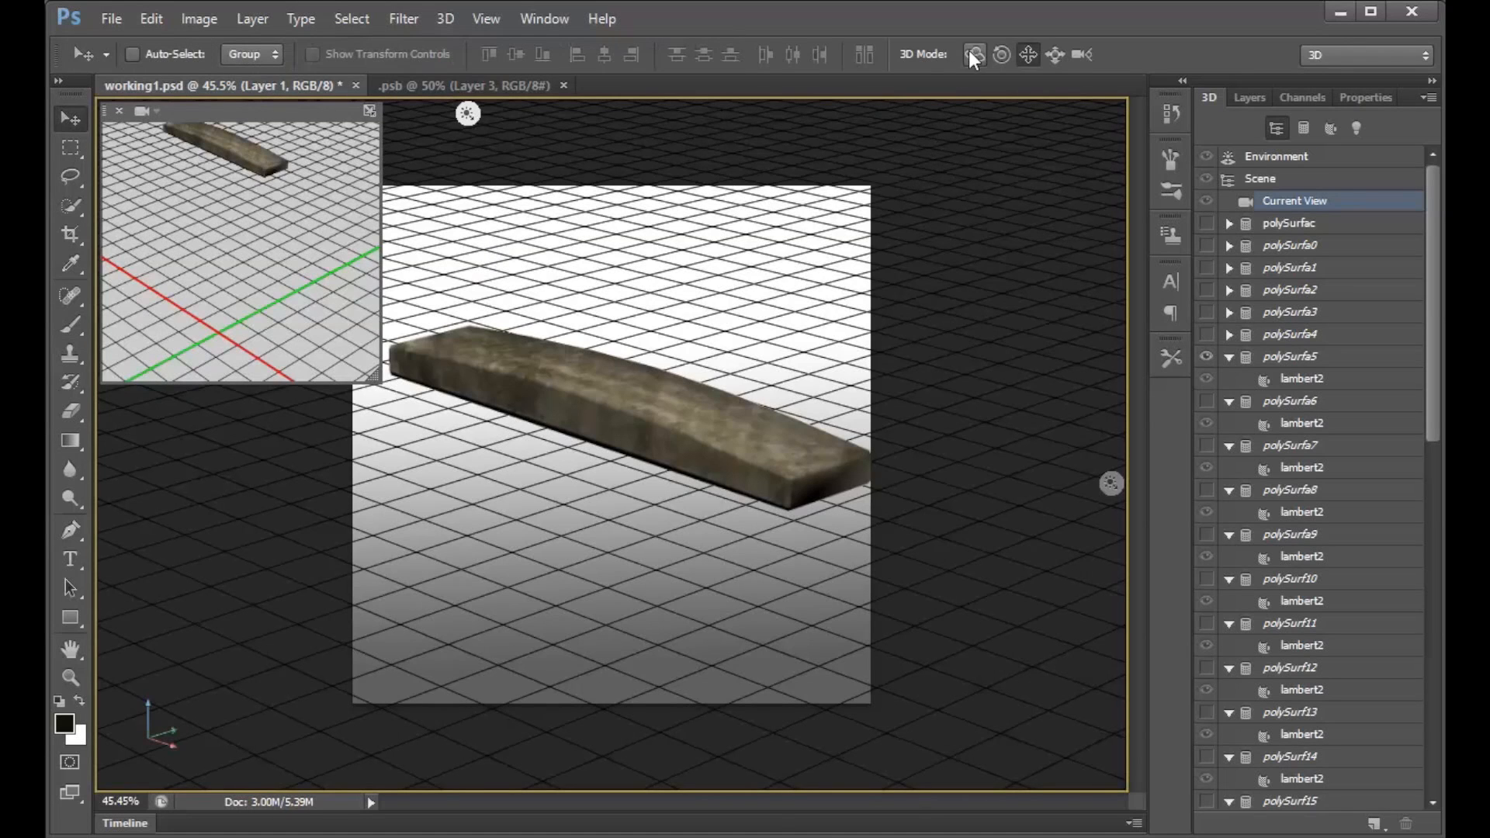
left_click_drag(713, 334, 969, 373)
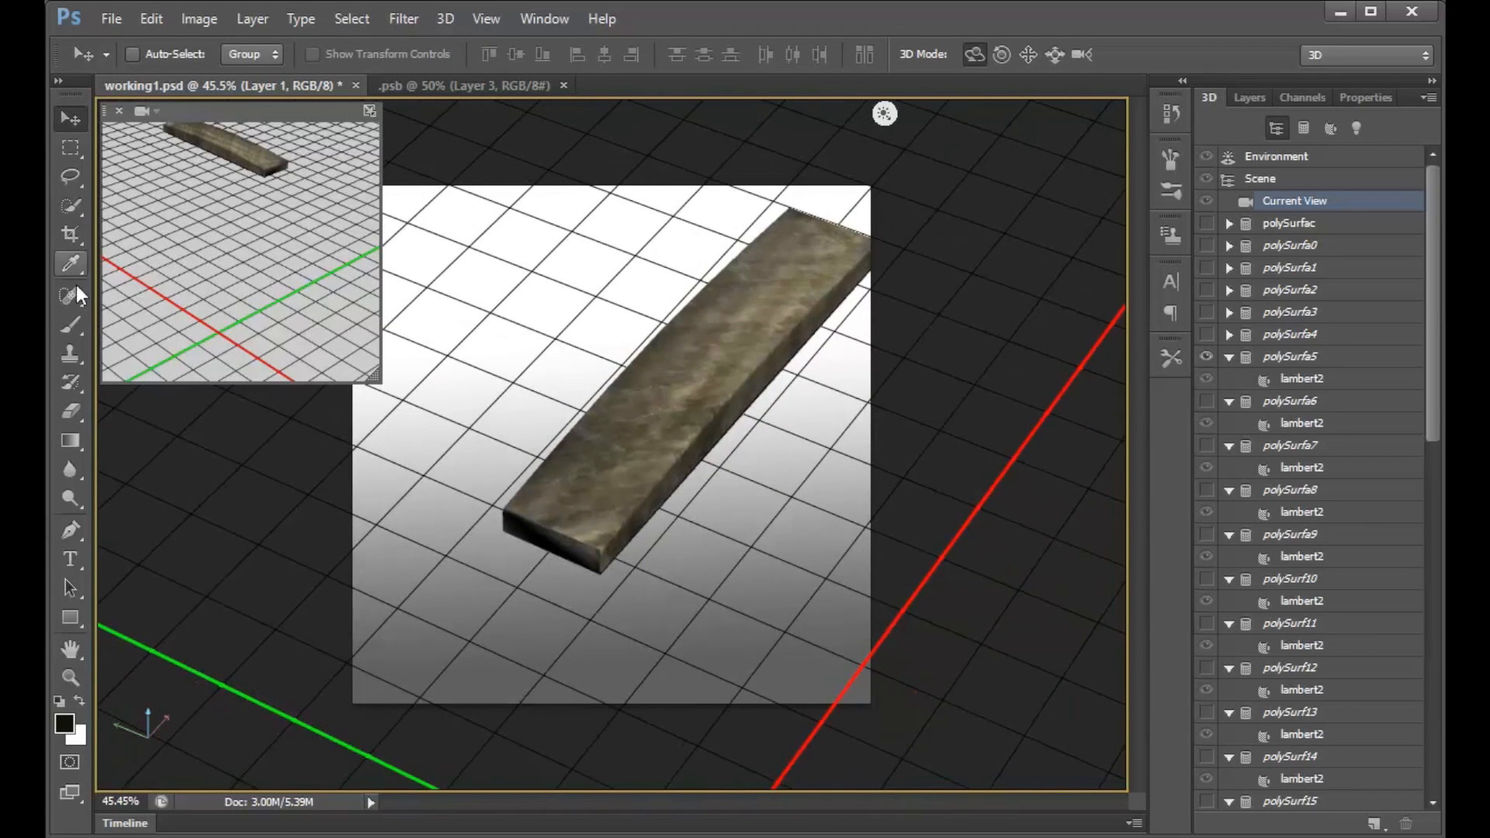
left_click(71, 325)
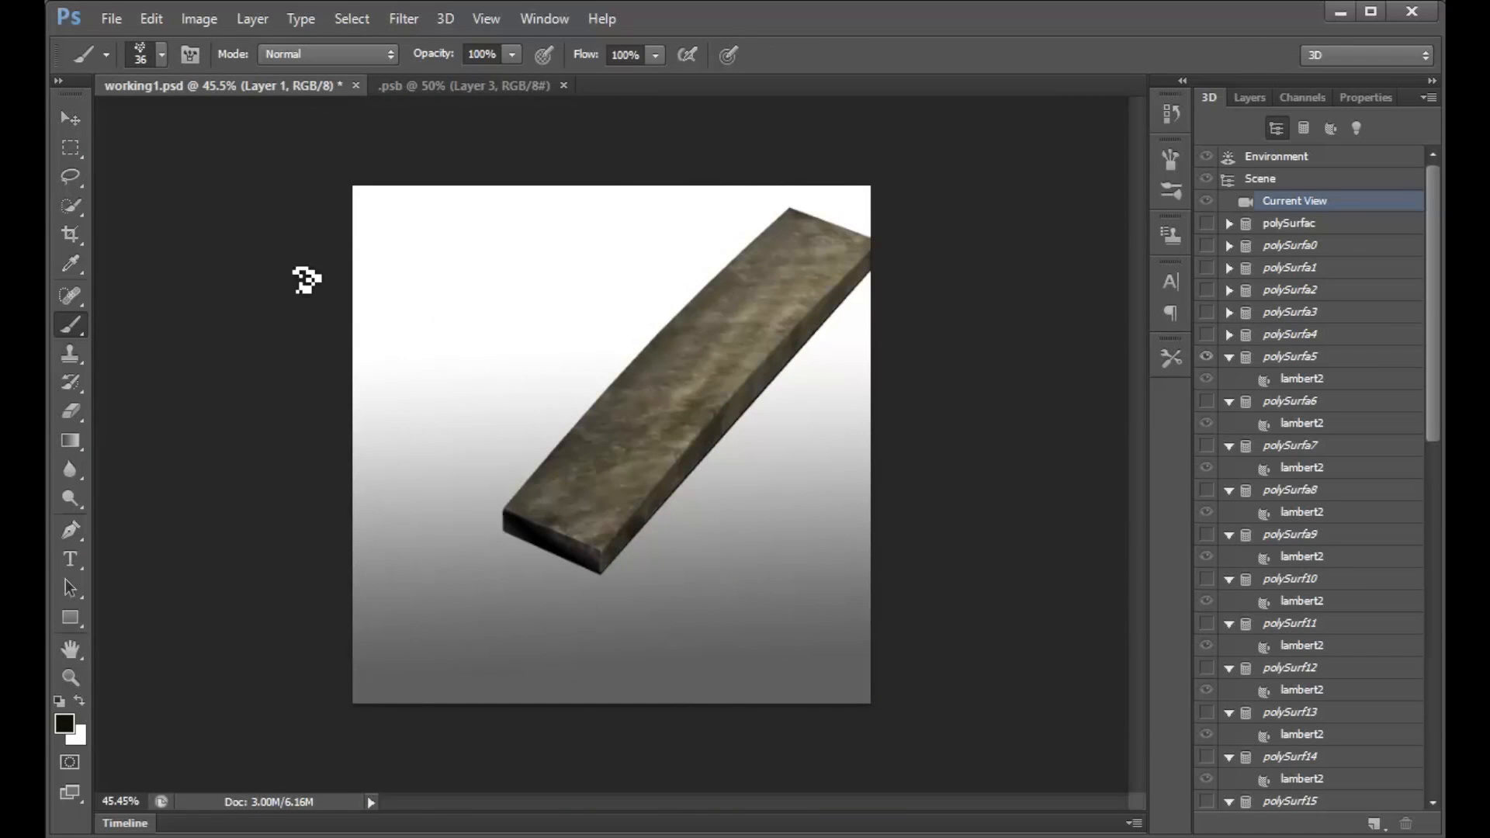
left_click(71, 121)
left_click_drag(792, 406, 553, 530)
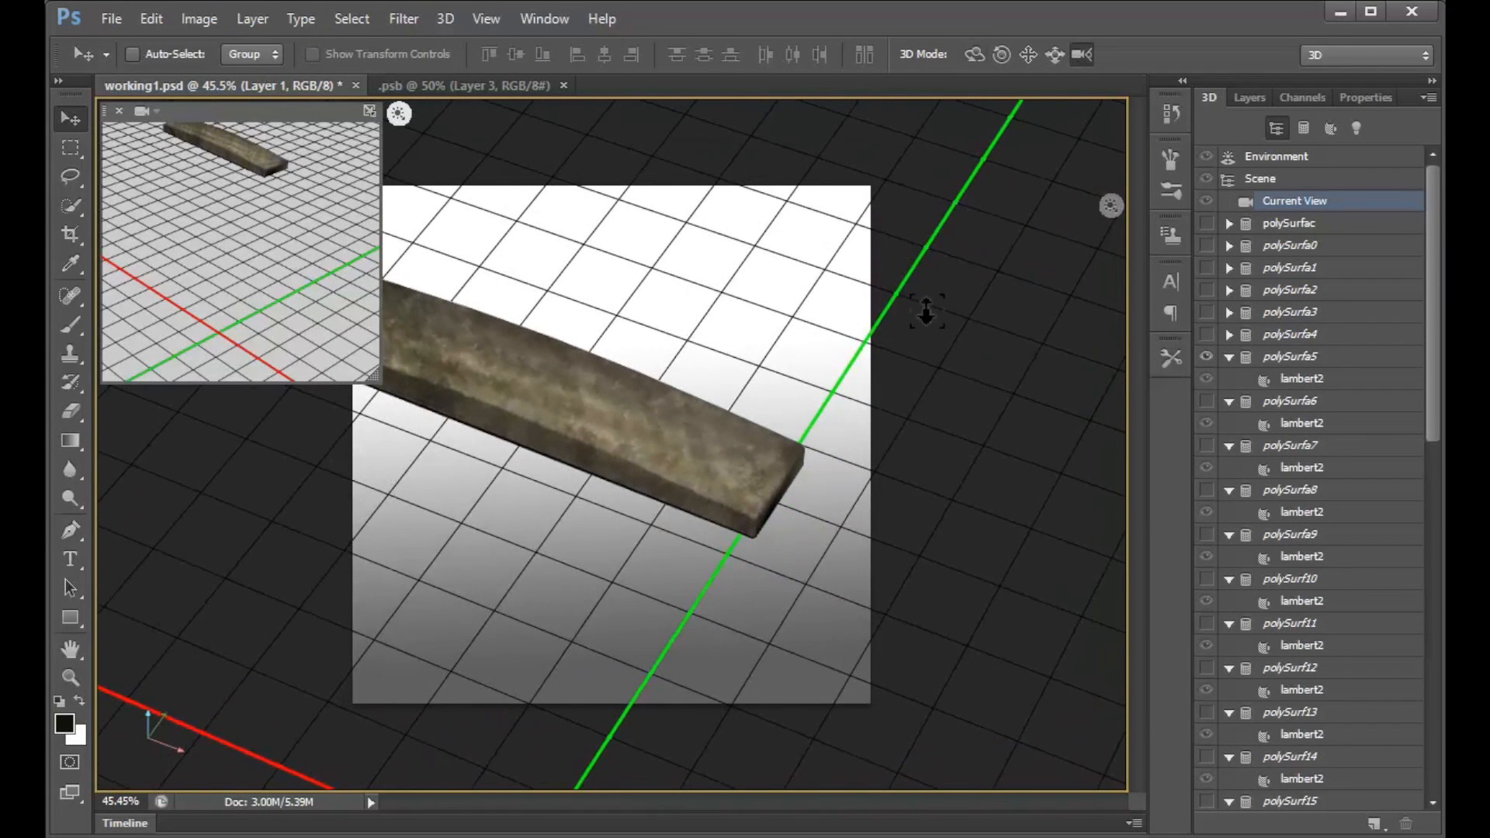
mouse_move(844, 365)
left_mouse_down()
mouse_move(812, 476)
mouse_move(850, 365)
left_mouse_up()
left_click(148, 111)
left_click(217, 181)
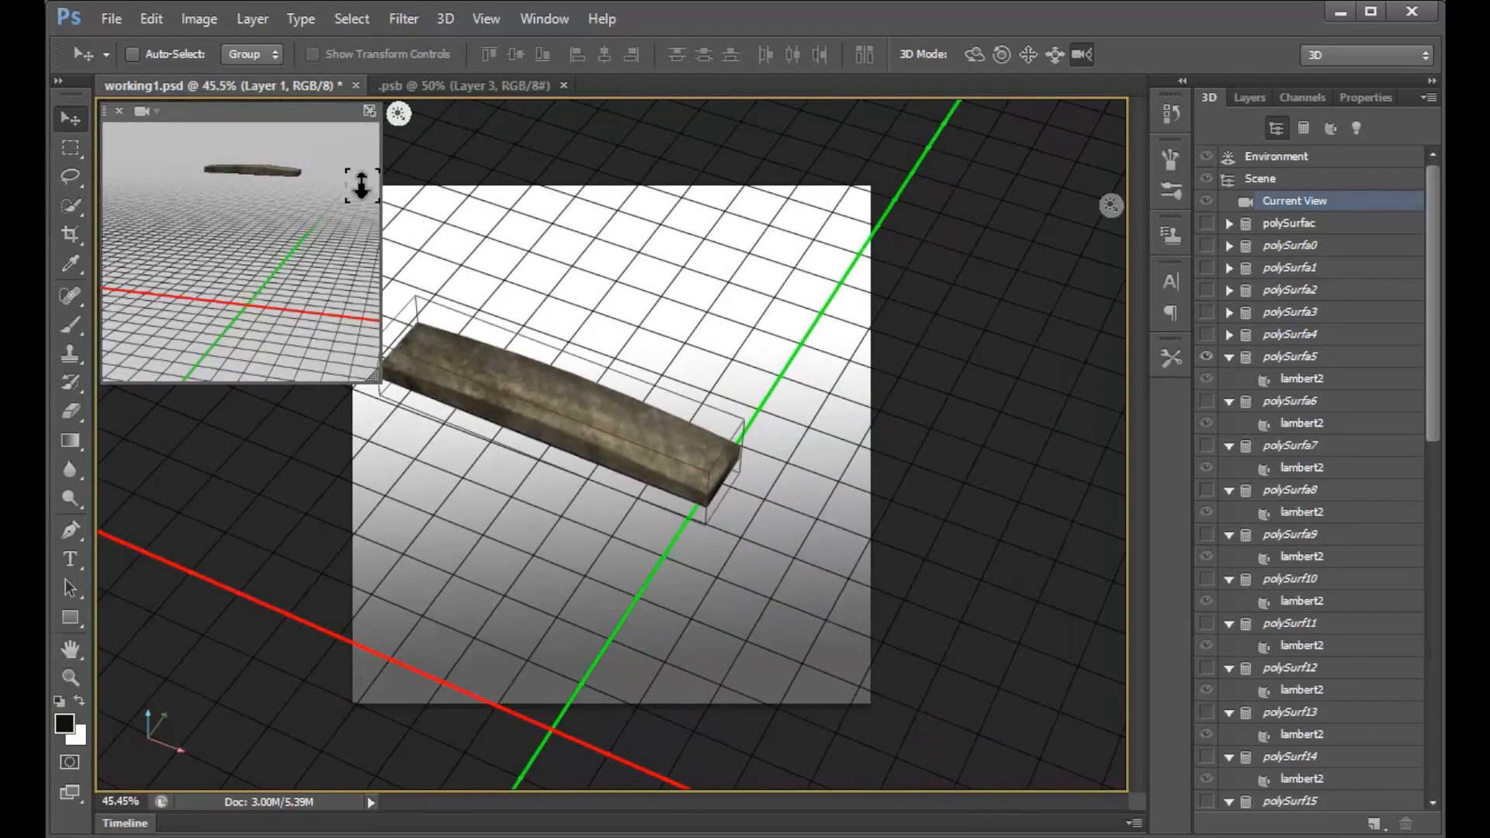
Isolate the ring by showing the polySurfa4 mesh and hiding the polySurfa5 handle.
left_click(1303, 128)
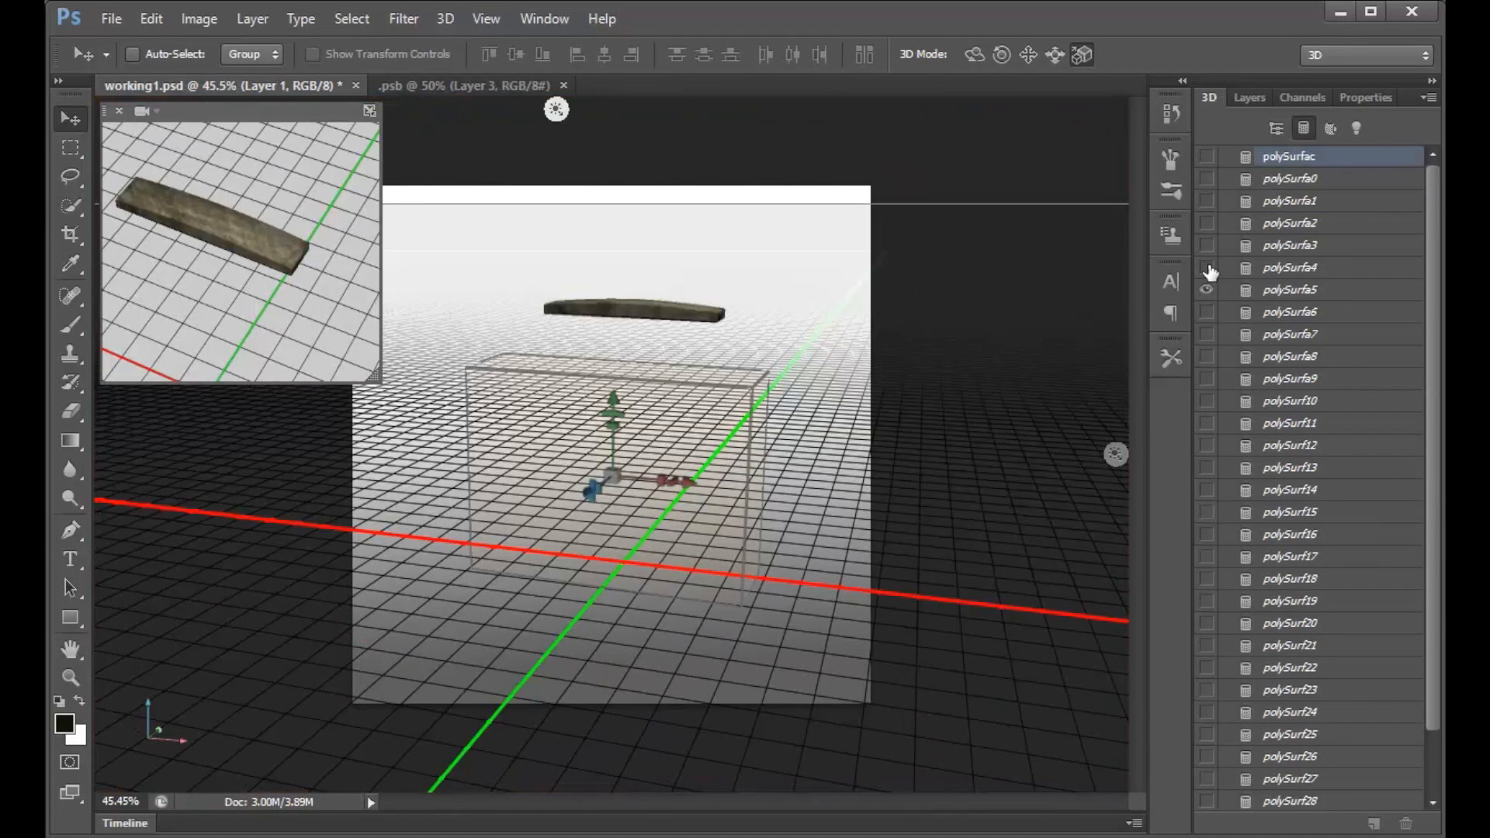
left_click(1207, 268)
left_click(1207, 292)
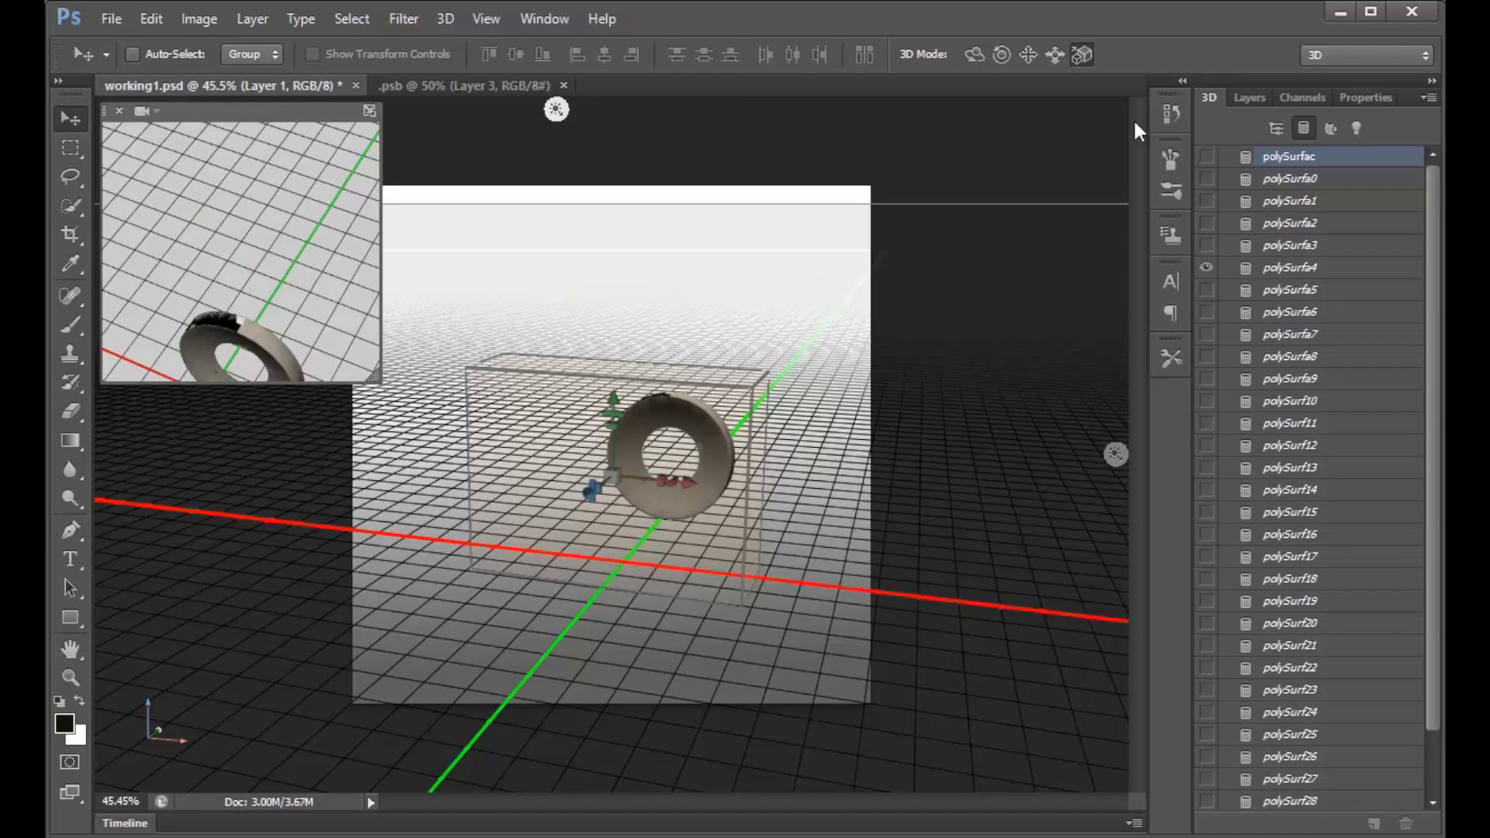
left_click(1111, 178)
left_click(1110, 177)
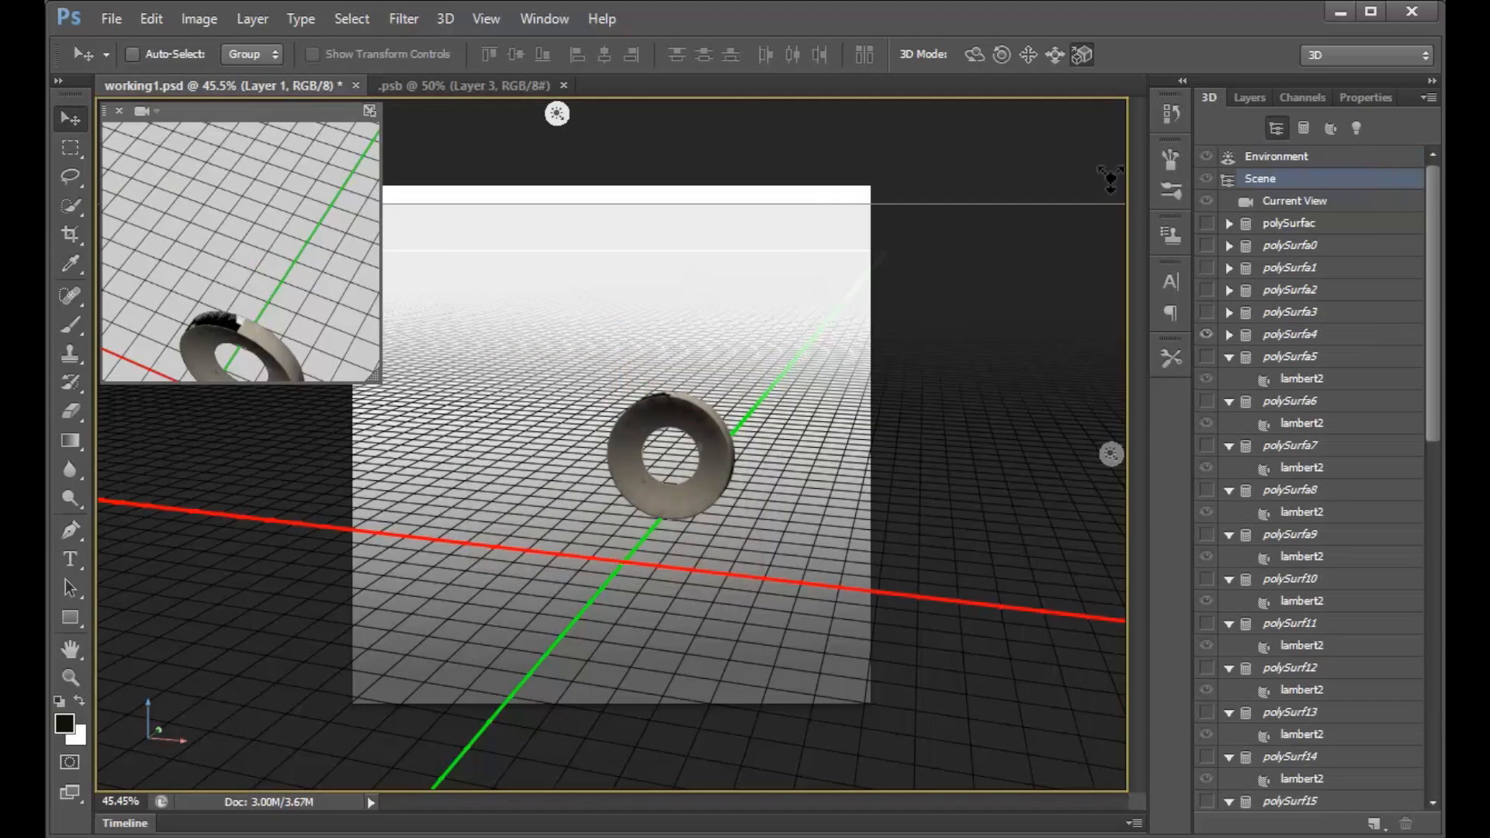
Aim Infinite Light 1 at the ring so its front face is brightly and evenly lit.
left_click_drag(738, 450, 882, 96)
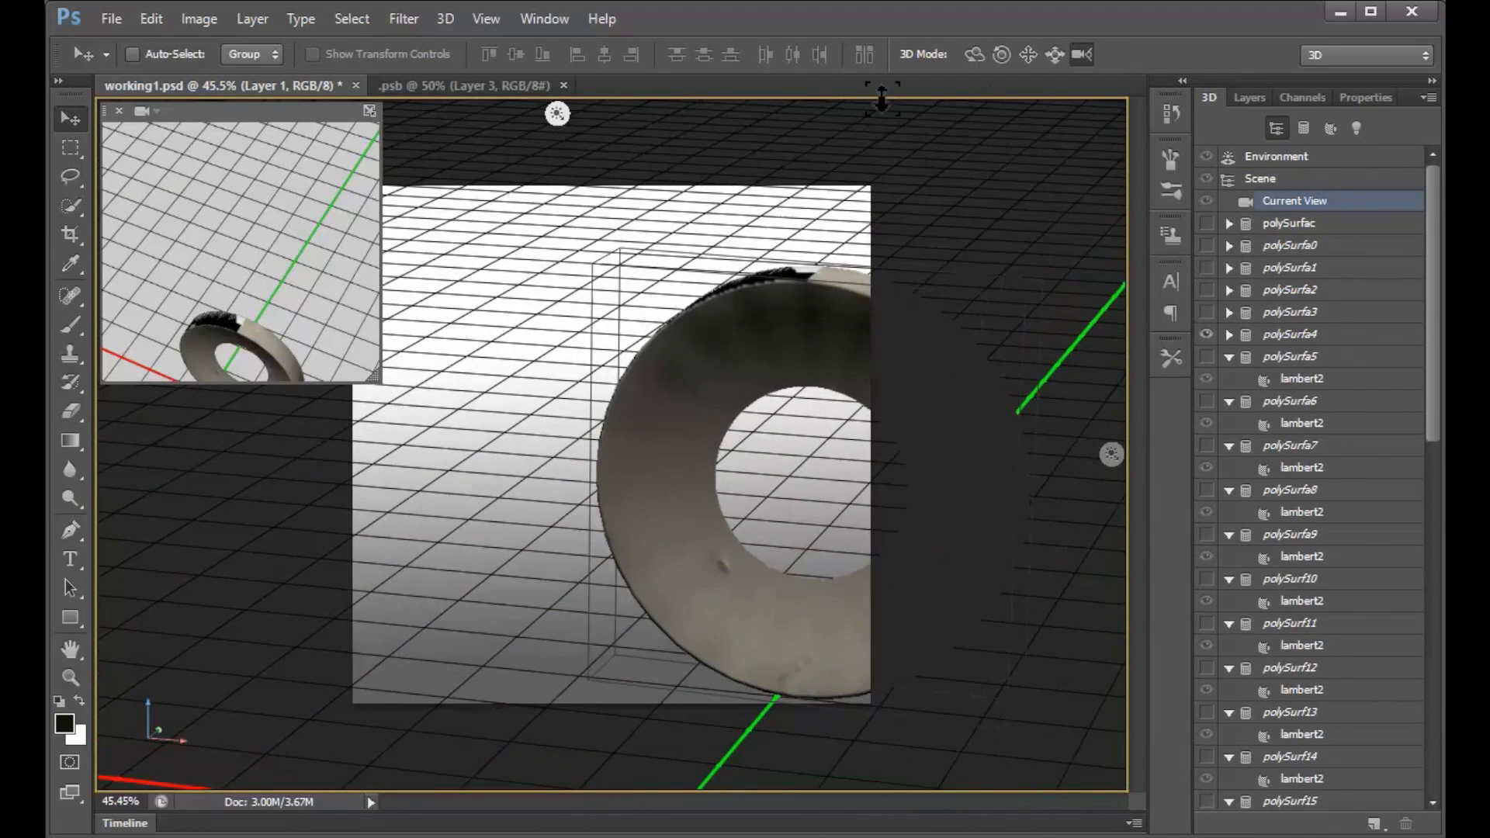
left_click(1028, 54)
left_click_drag(805, 486, 665, 428)
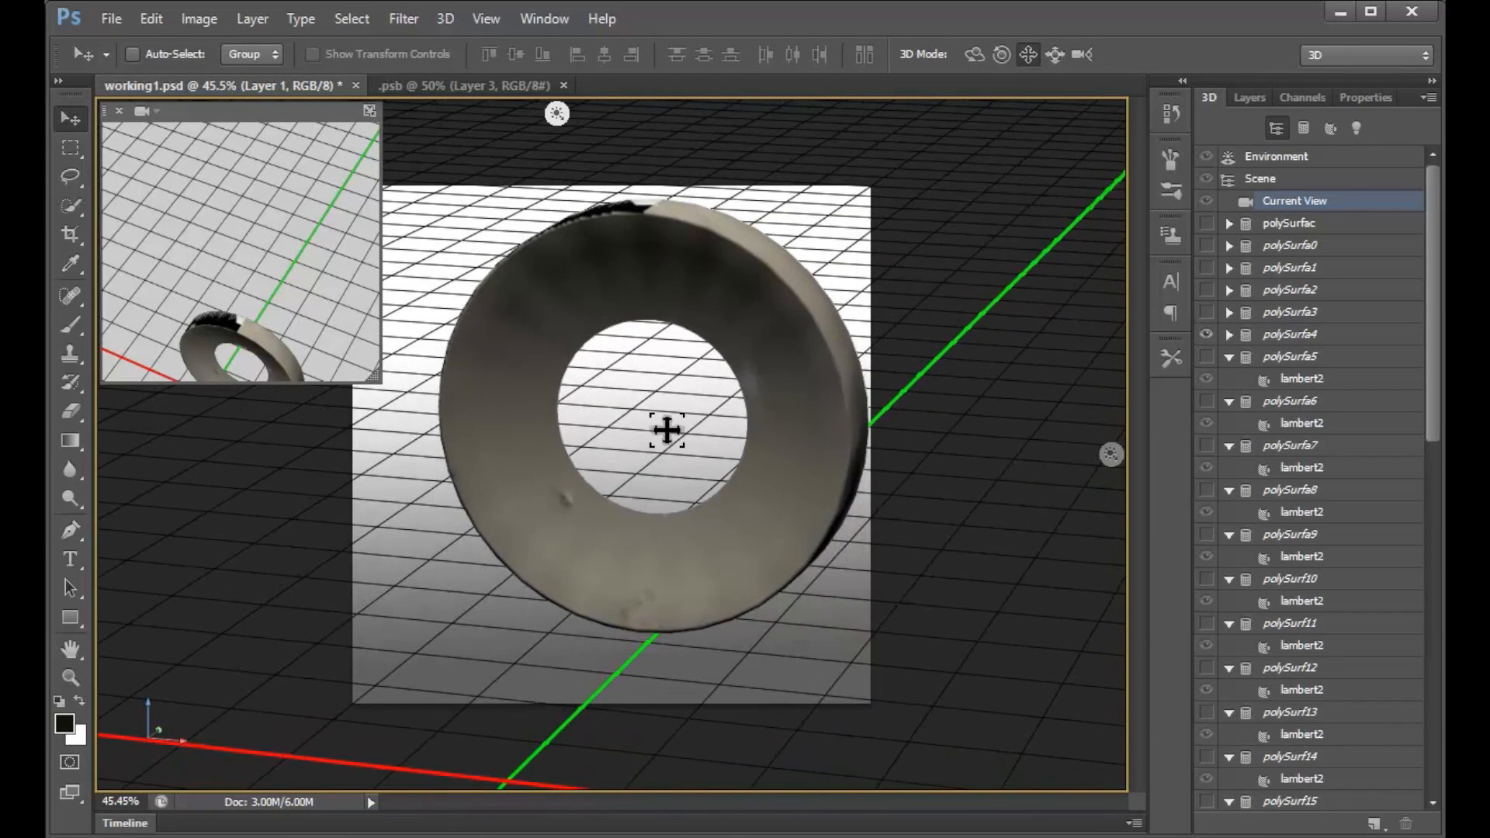
left_click(974, 55)
left_click_drag(805, 322, 897, 297)
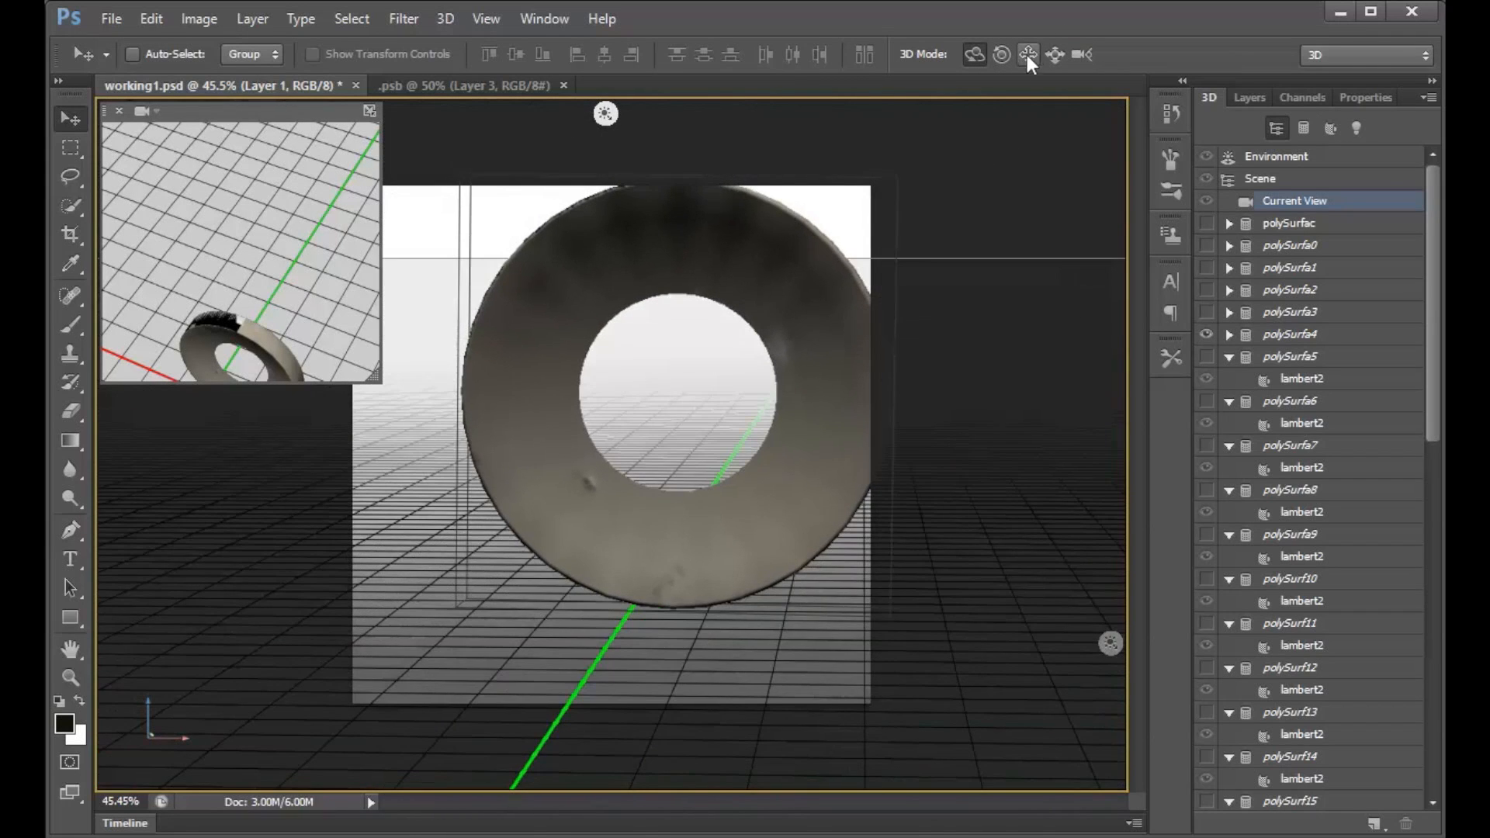
left_click_drag(1437, 415, 1386, 765)
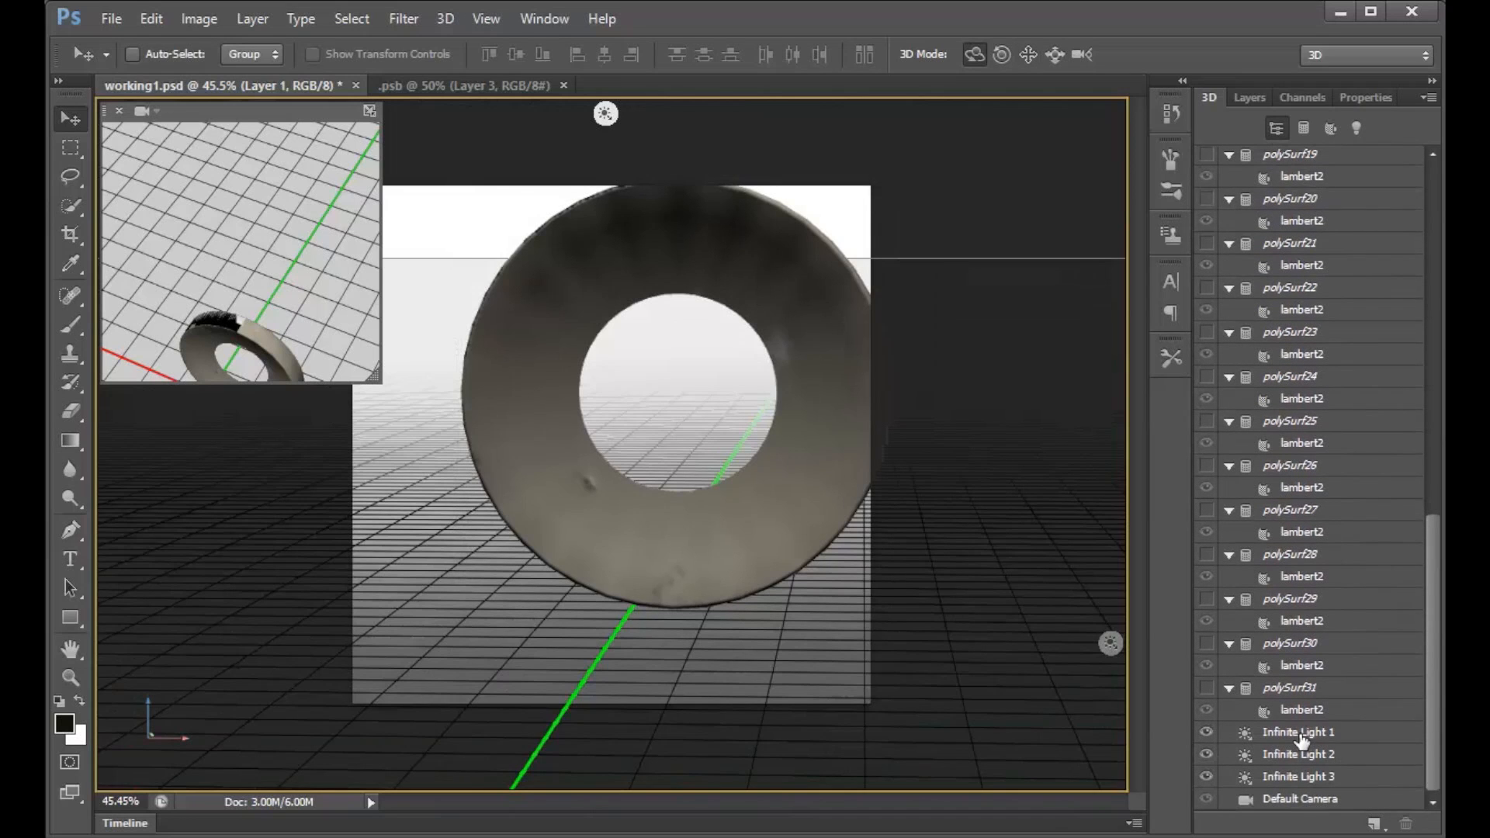
left_click(1302, 737)
mouse_move(678, 423)
left_mouse_down()
mouse_move(492, 602)
mouse_move(333, 682)
mouse_move(316, 709)
left_mouse_up()
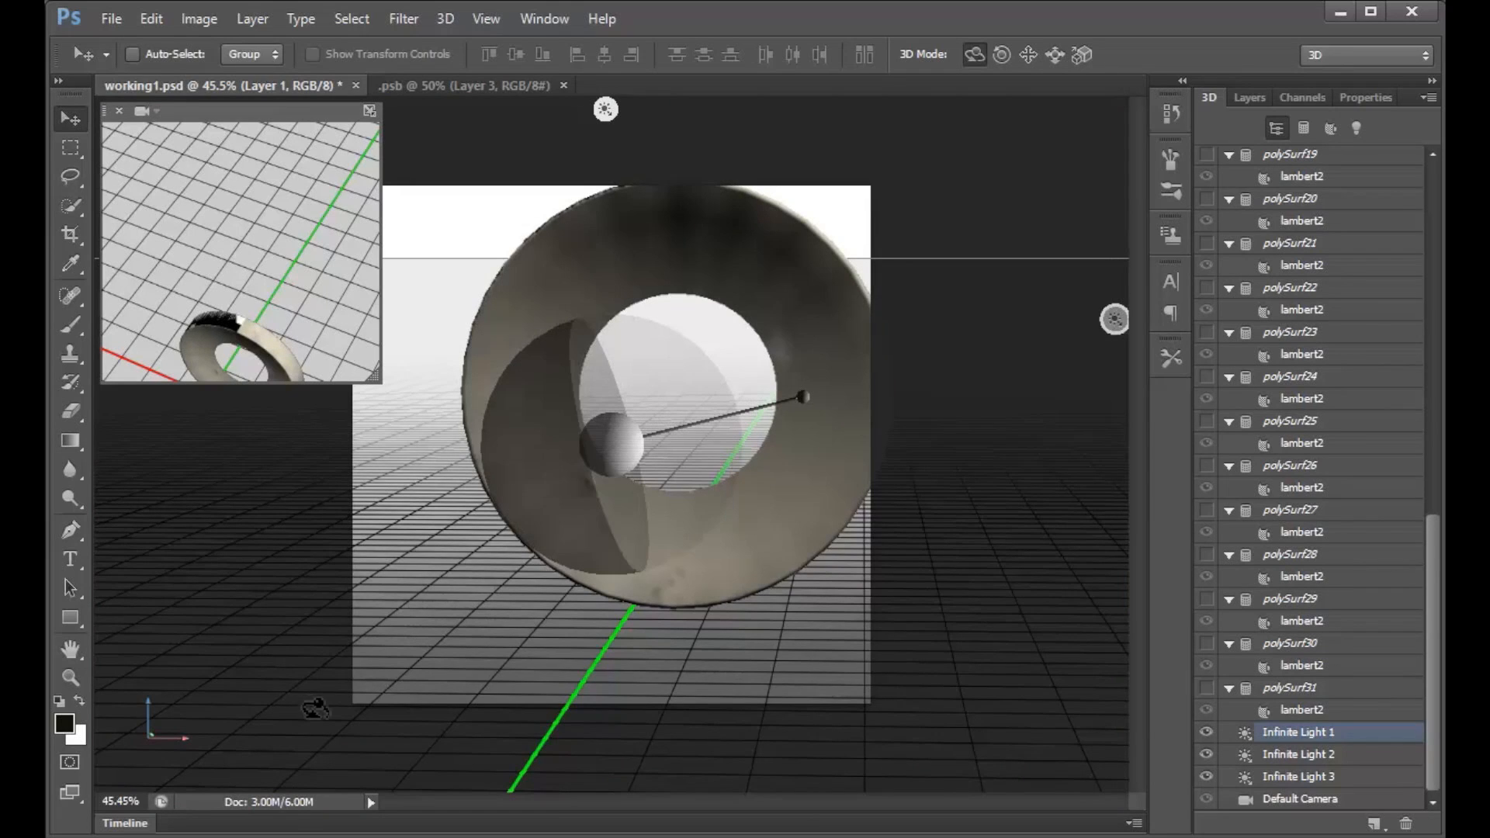
left_click_drag(530, 512, 388, 574)
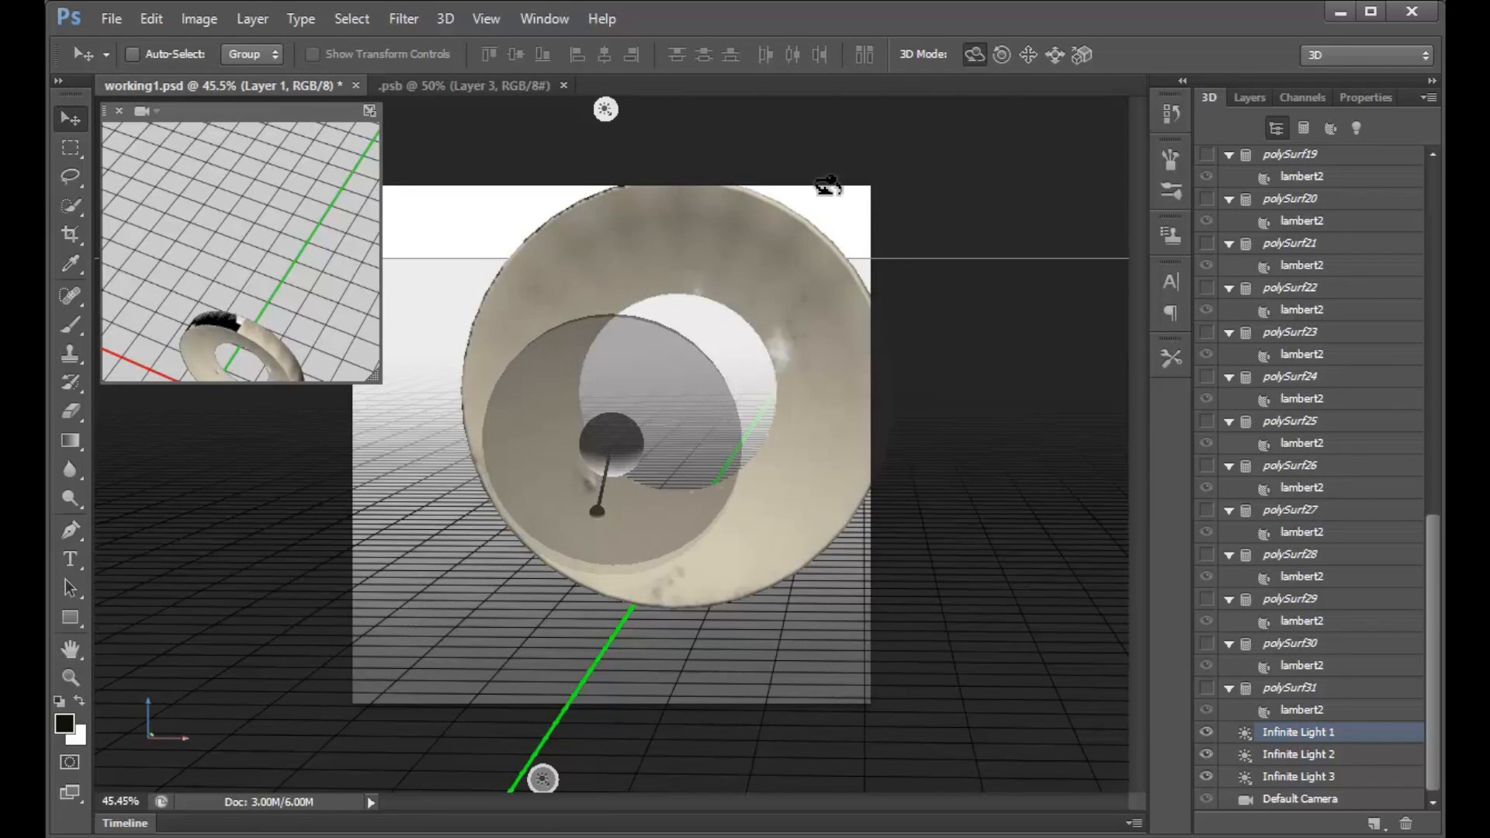
left_click(1099, 304)
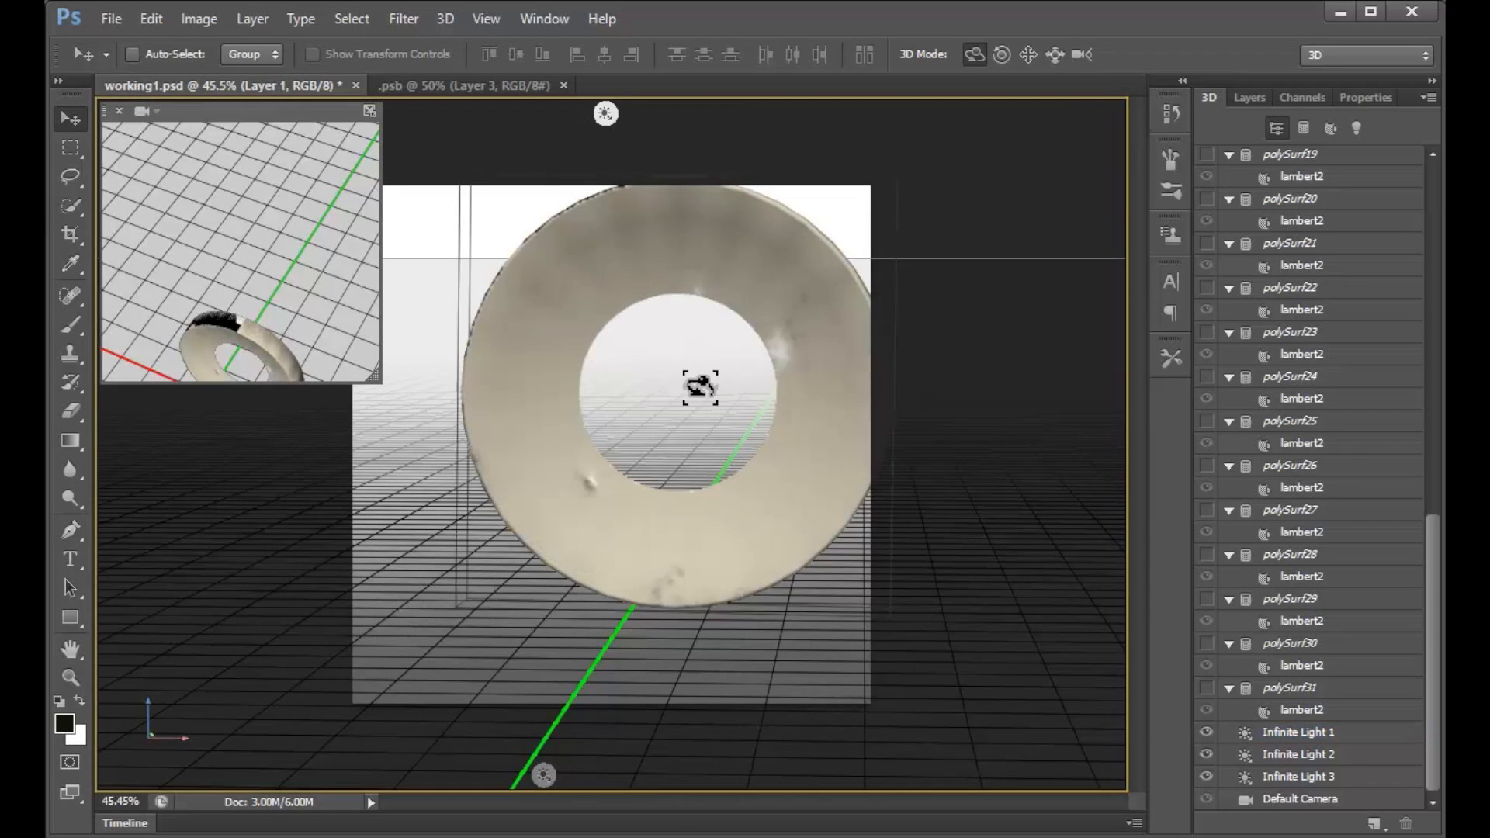
Brush near-black grime around the rim of the ring's central hole.
left_click(1028, 54)
left_click_drag(940, 191, 877, 227)
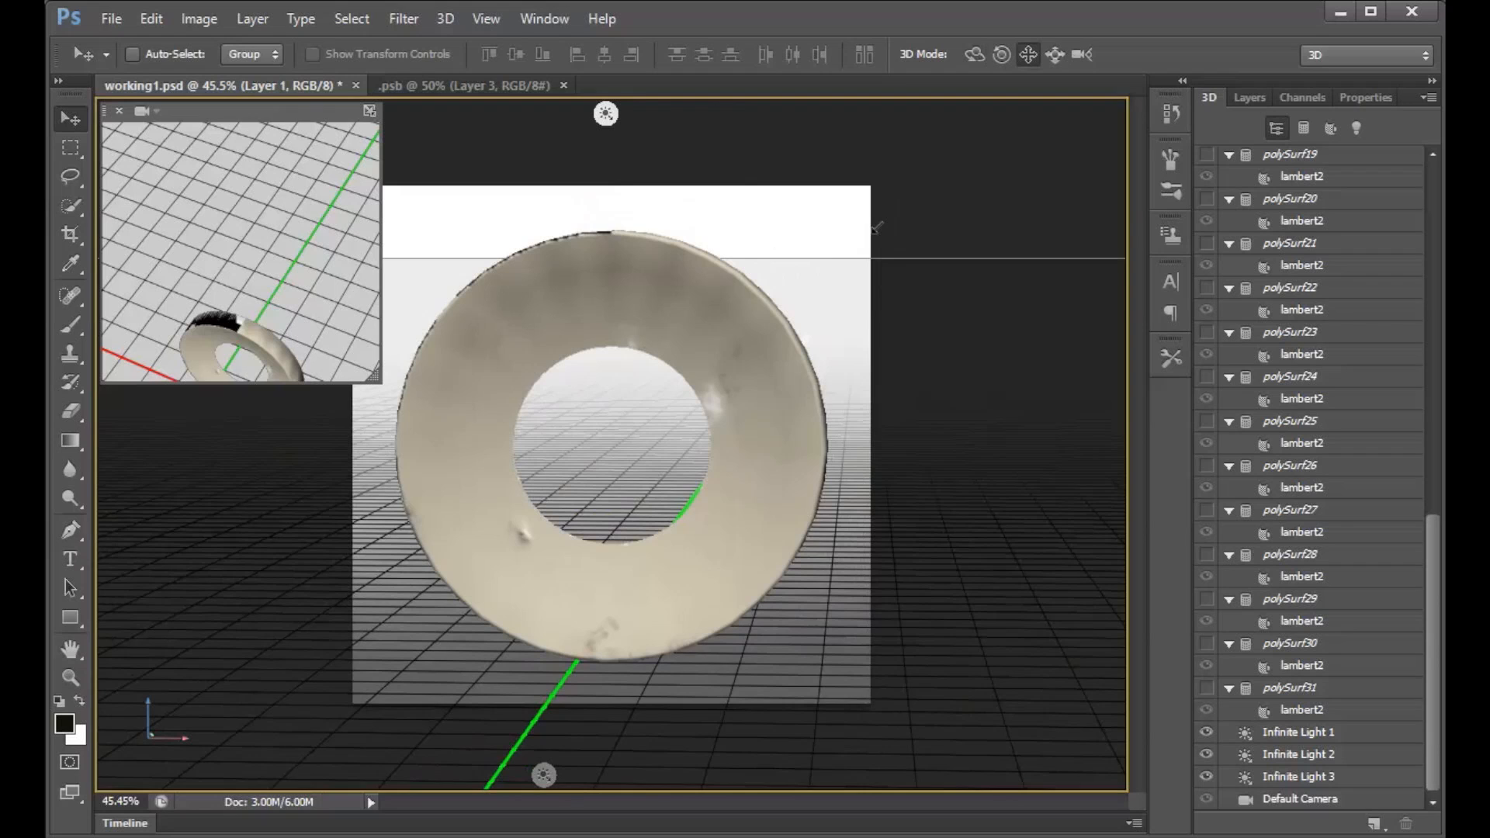
left_click(70, 324)
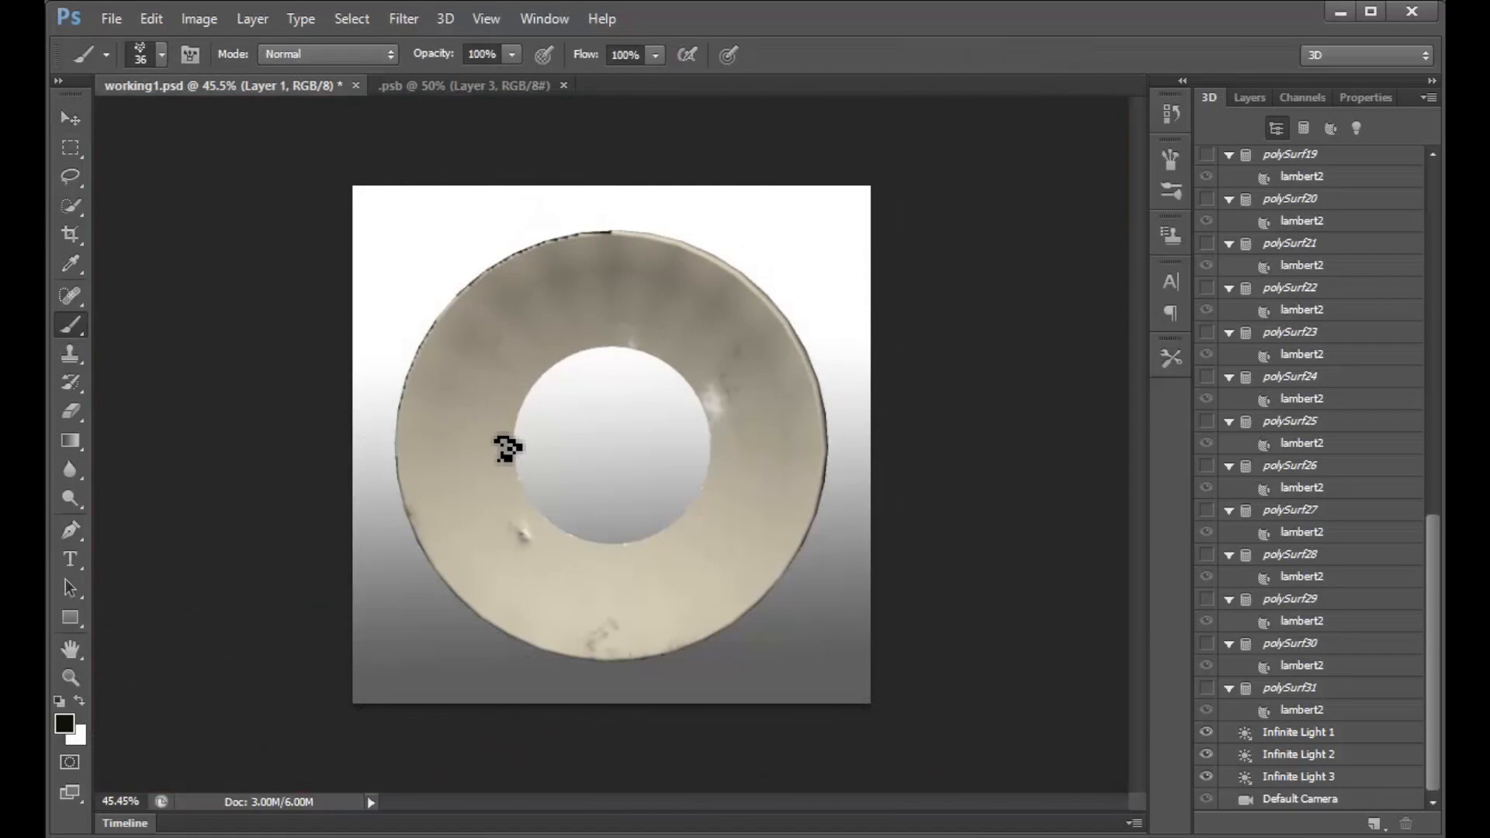
left_click(545, 371)
mouse_move(573, 368)
left_mouse_down()
mouse_move(548, 471)
mouse_move(558, 362)
left_mouse_up()
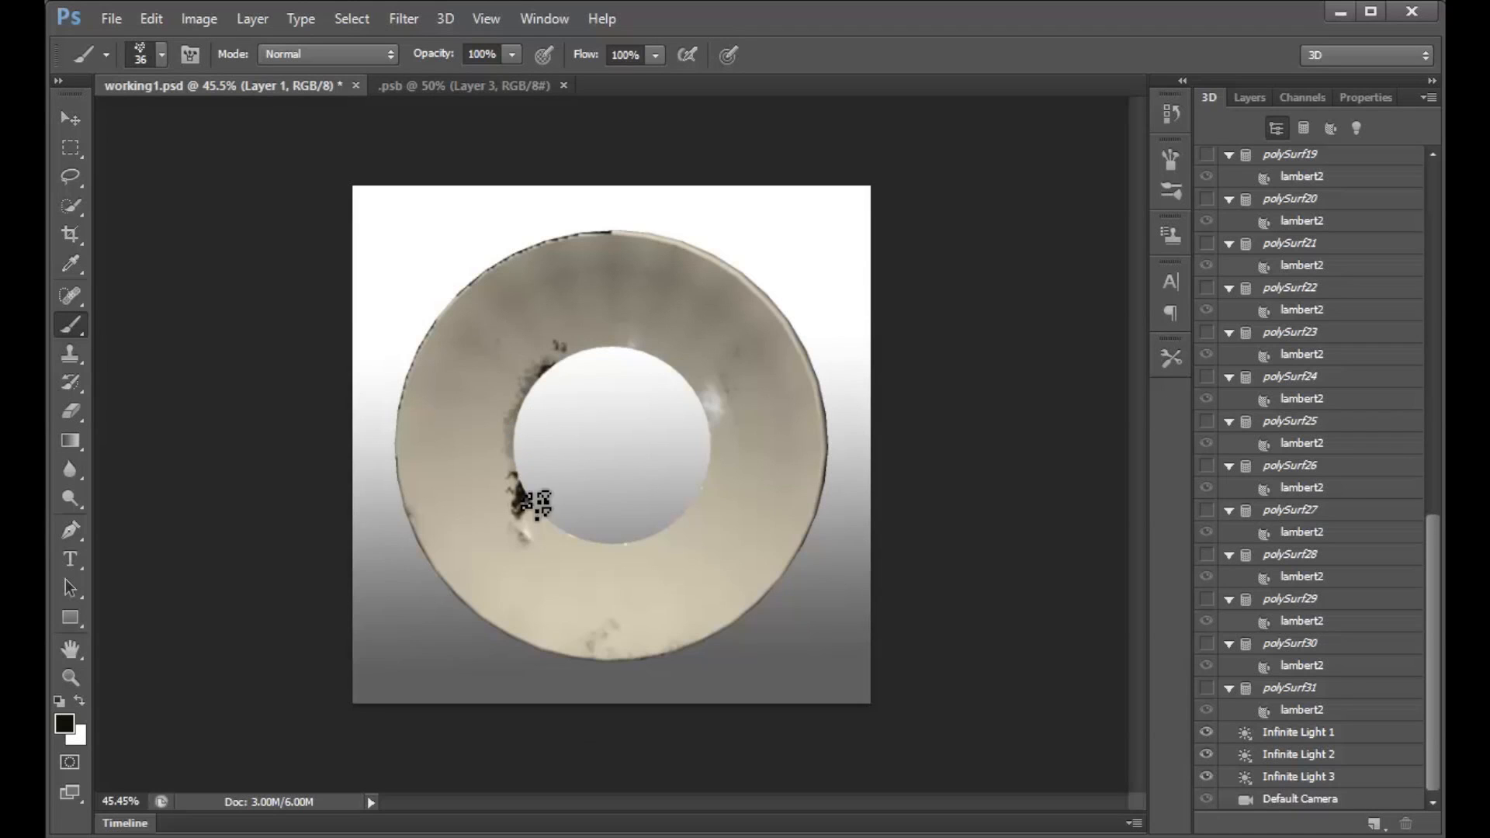
mouse_move(560, 386)
left_mouse_down()
mouse_move(634, 364)
mouse_move(624, 382)
mouse_move(616, 358)
mouse_move(635, 357)
mouse_move(665, 388)
left_mouse_up()
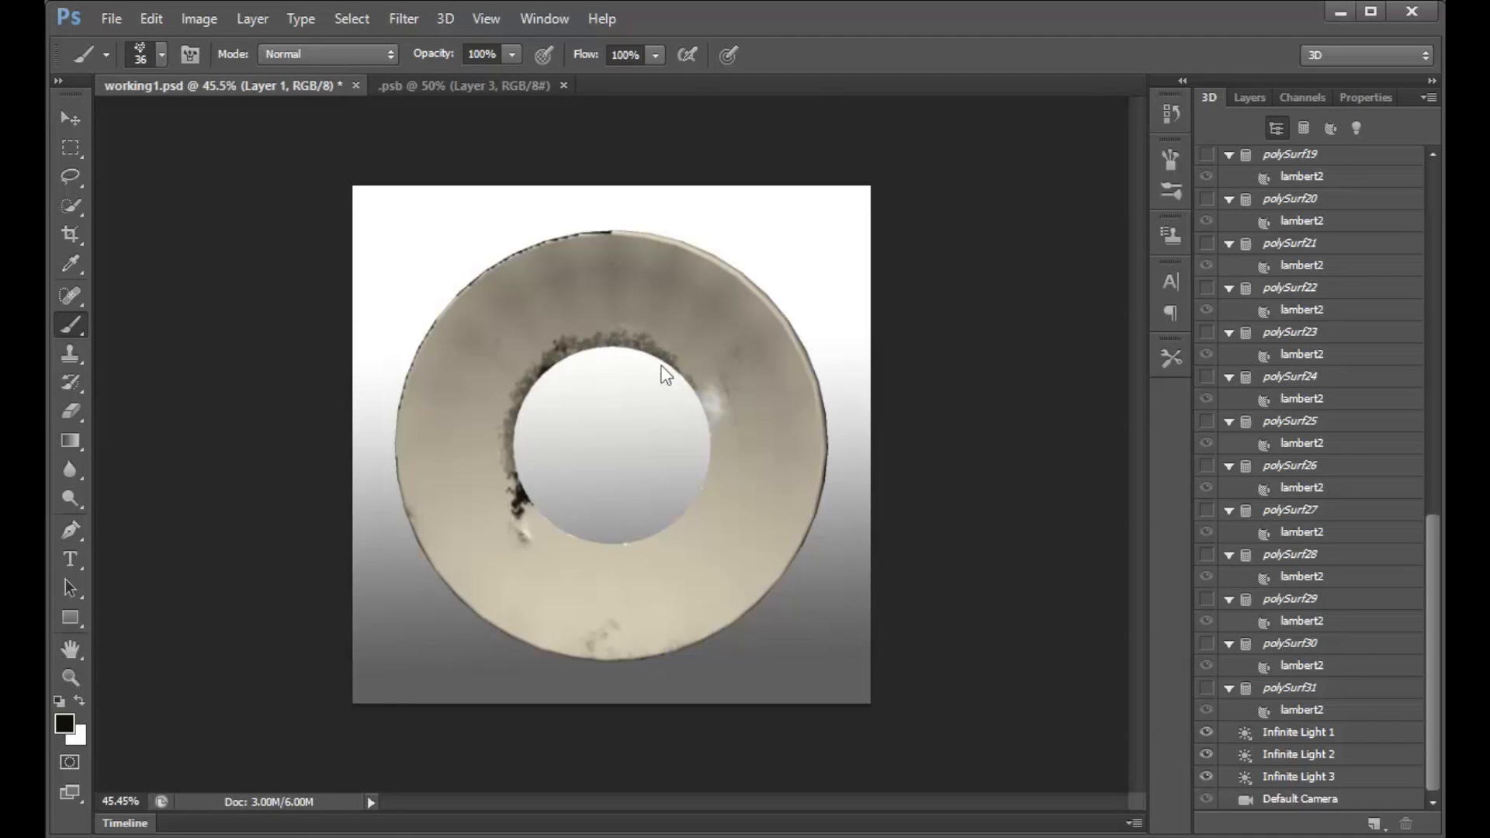
mouse_move(722, 449)
left_mouse_down()
mouse_move(683, 373)
mouse_move(707, 450)
mouse_move(719, 423)
left_mouse_up()
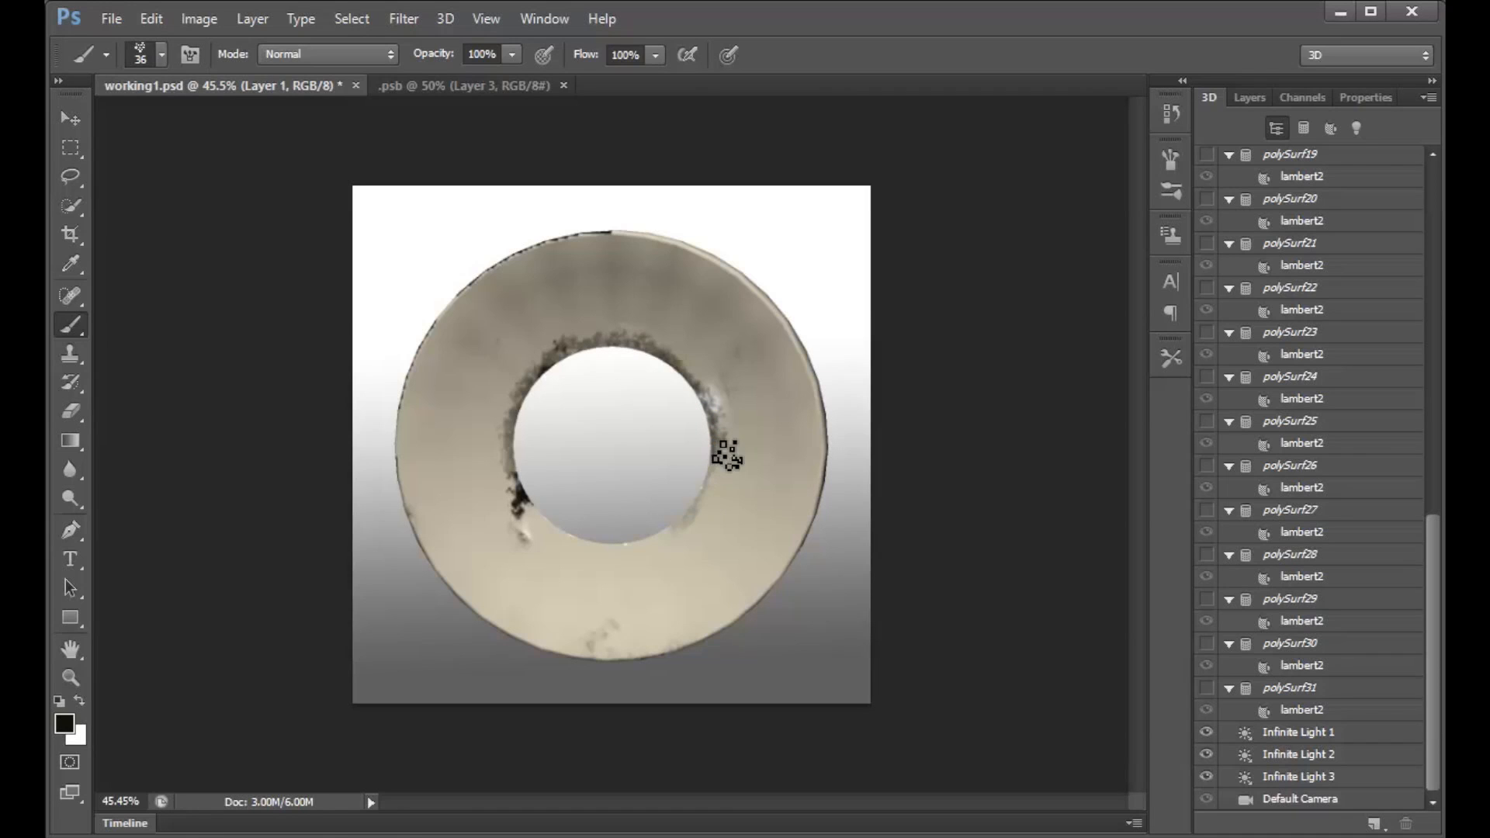
mouse_move(726, 466)
left_mouse_down()
mouse_move(711, 492)
mouse_move(724, 445)
left_mouse_up()
mouse_move(683, 530)
left_mouse_down()
mouse_move(626, 566)
mouse_move(623, 525)
mouse_move(676, 507)
mouse_move(679, 520)
mouse_move(610, 561)
mouse_move(581, 505)
mouse_move(601, 507)
mouse_move(532, 477)
mouse_move(533, 508)
mouse_move(574, 522)
left_mouse_up()
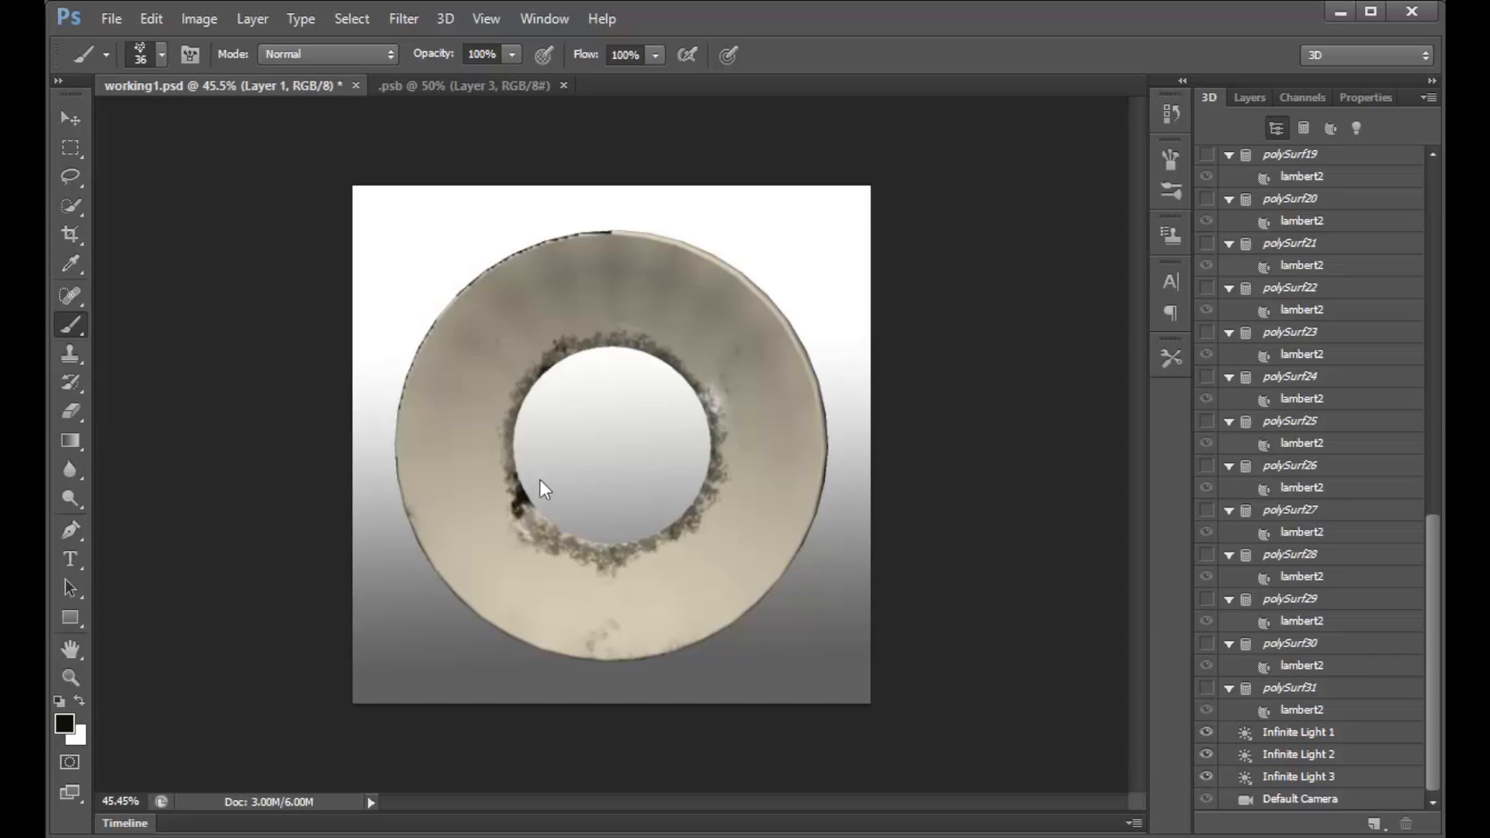
Widen and darken the grime around the hole's rim with a second pass of near-black strokes.
left_click_drag(543, 422, 546, 458)
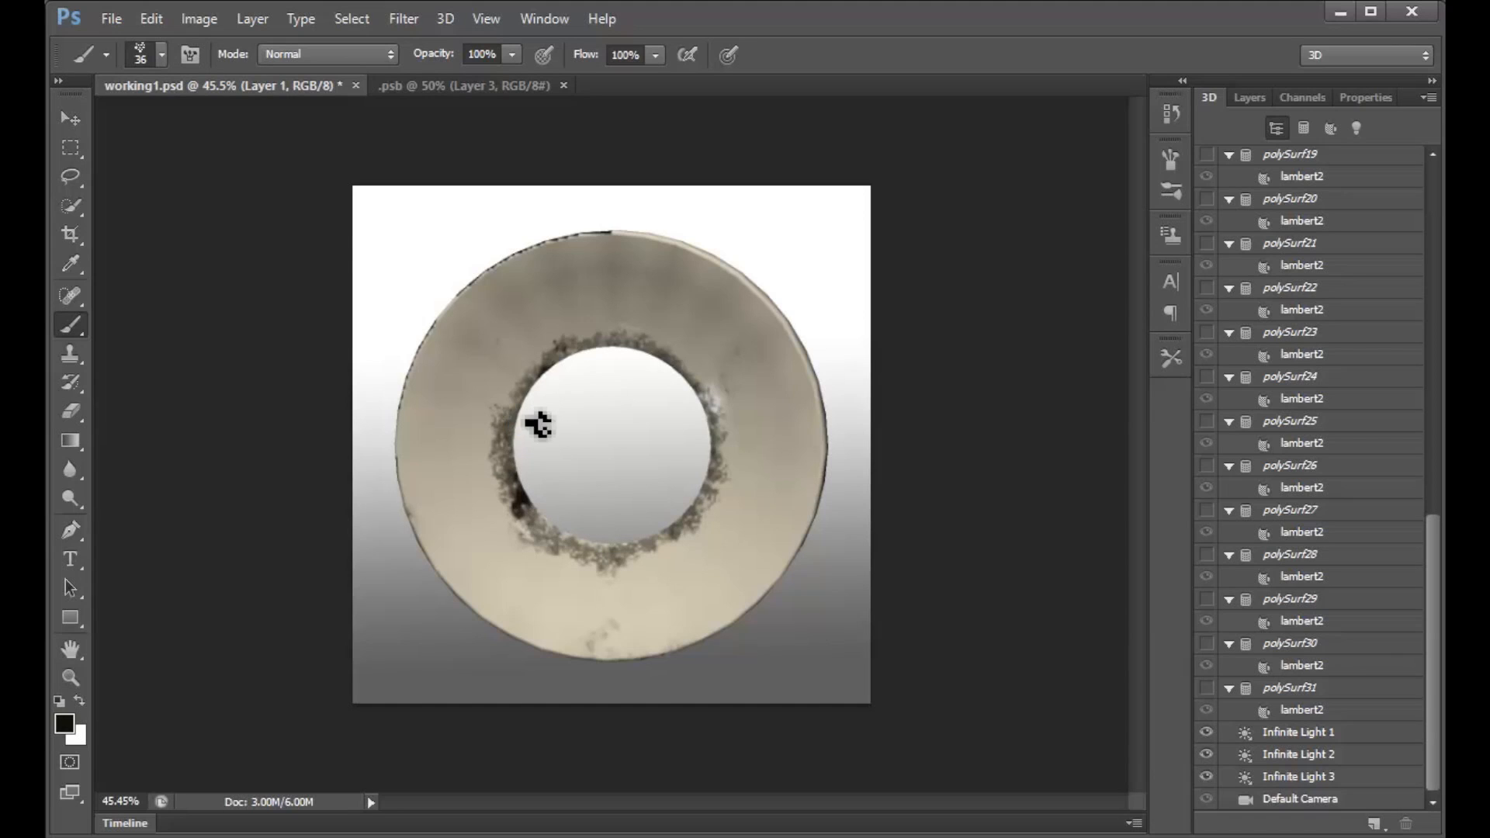
mouse_move(579, 368)
left_mouse_down()
mouse_move(658, 375)
mouse_move(640, 373)
mouse_move(657, 357)
mouse_move(712, 436)
mouse_move(721, 409)
mouse_move(681, 368)
mouse_move(729, 452)
mouse_move(703, 374)
mouse_move(734, 445)
mouse_move(724, 485)
left_mouse_up()
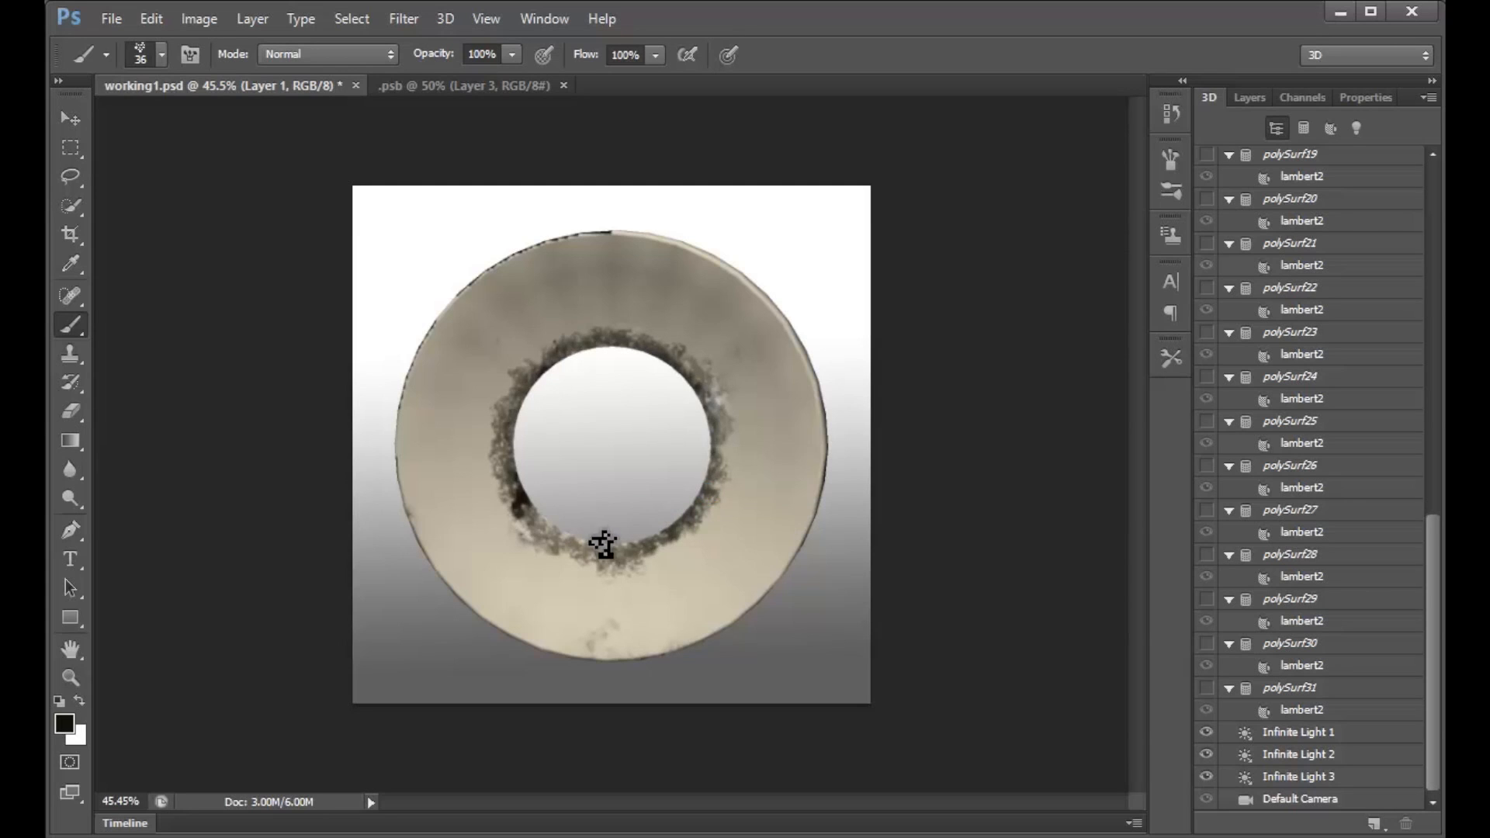
mouse_move(613, 550)
left_mouse_down()
mouse_move(679, 558)
mouse_move(713, 529)
left_mouse_up()
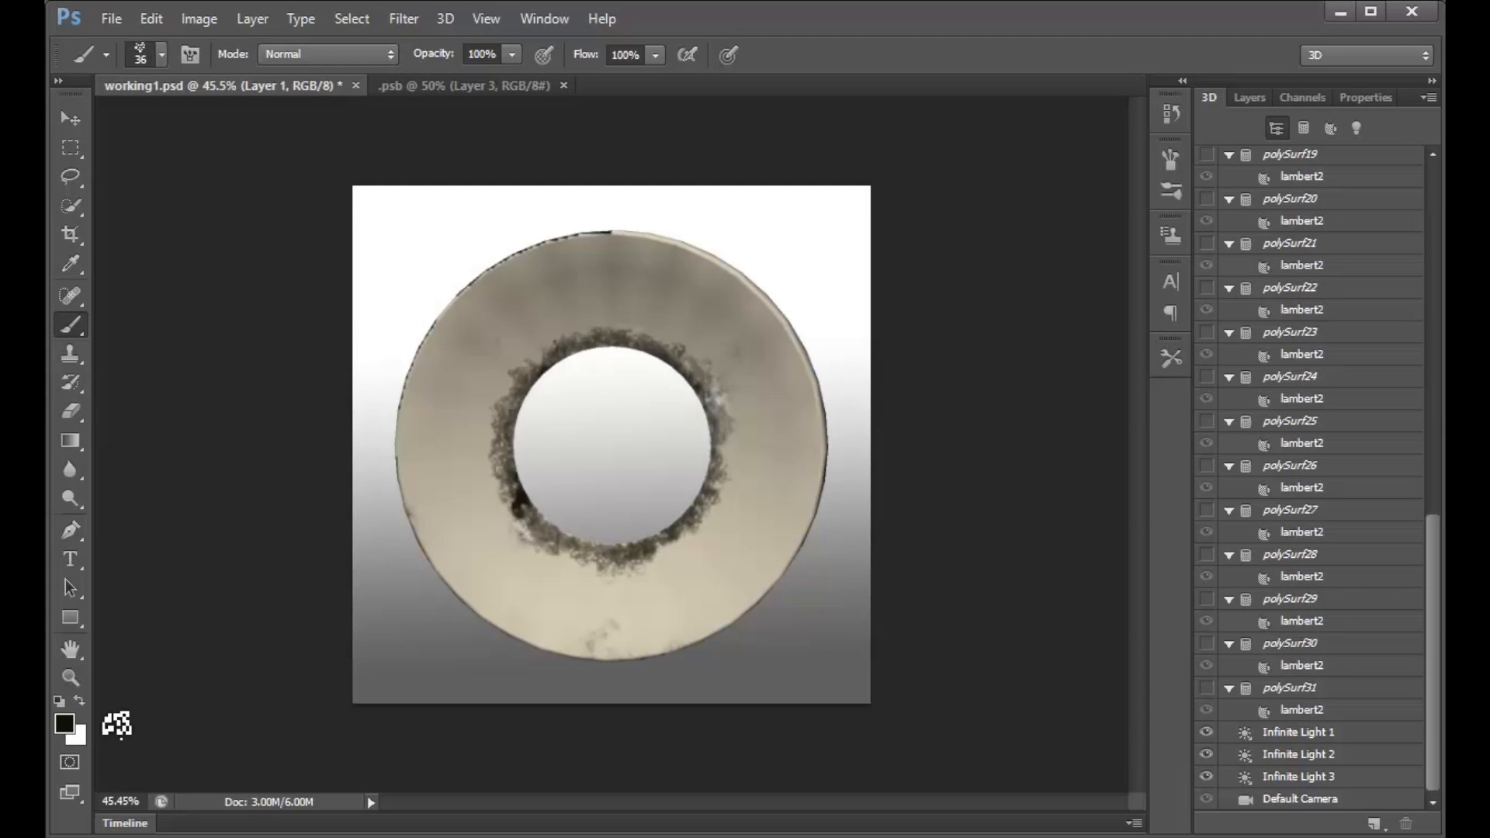
Set the foreground color to dark brown, #403712, for the brush.
key("i")
left_click(65, 724)
left_click(649, 428)
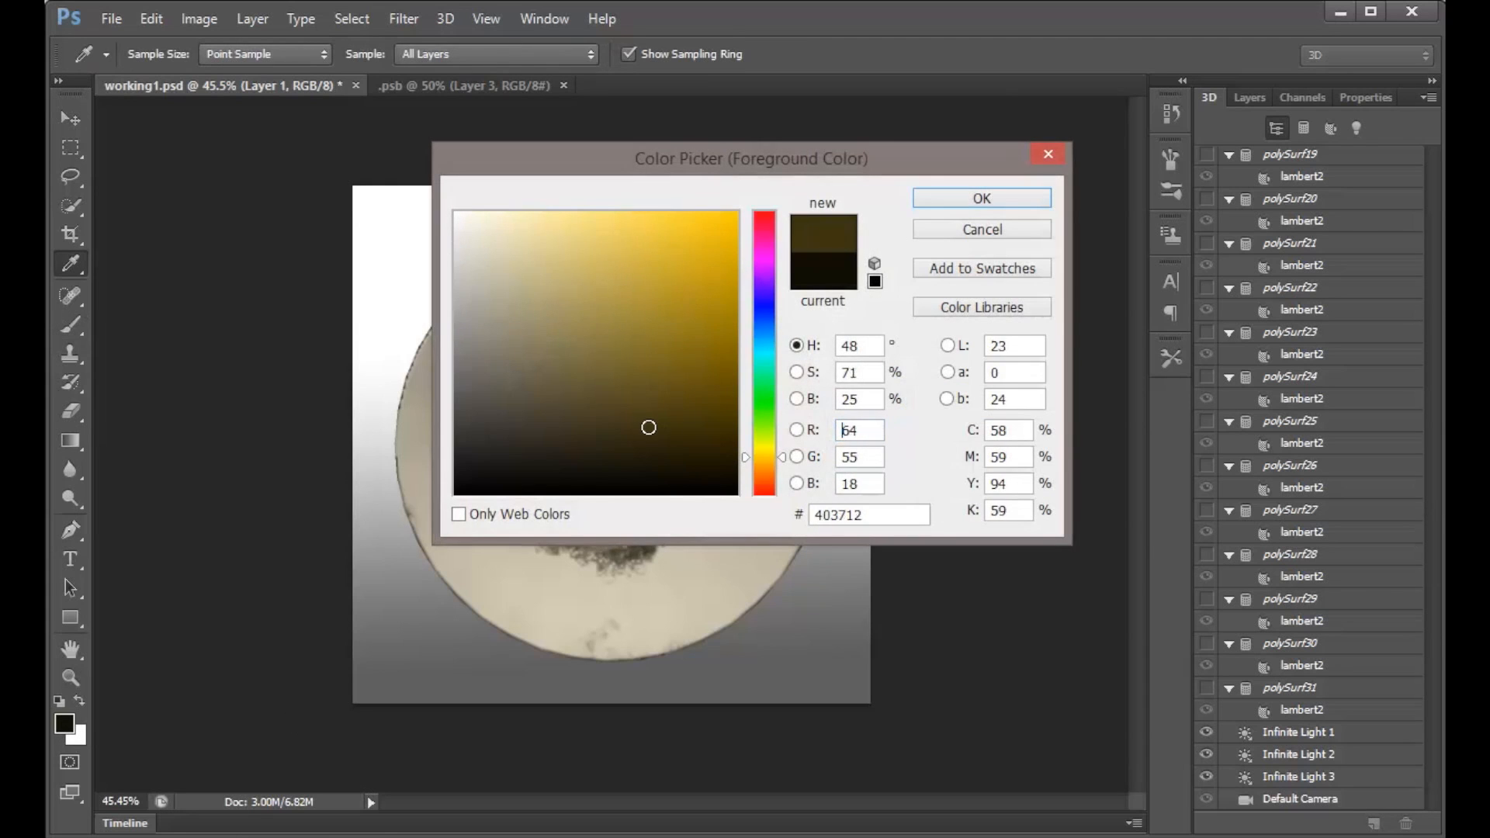
left_click(960, 204)
key("b")
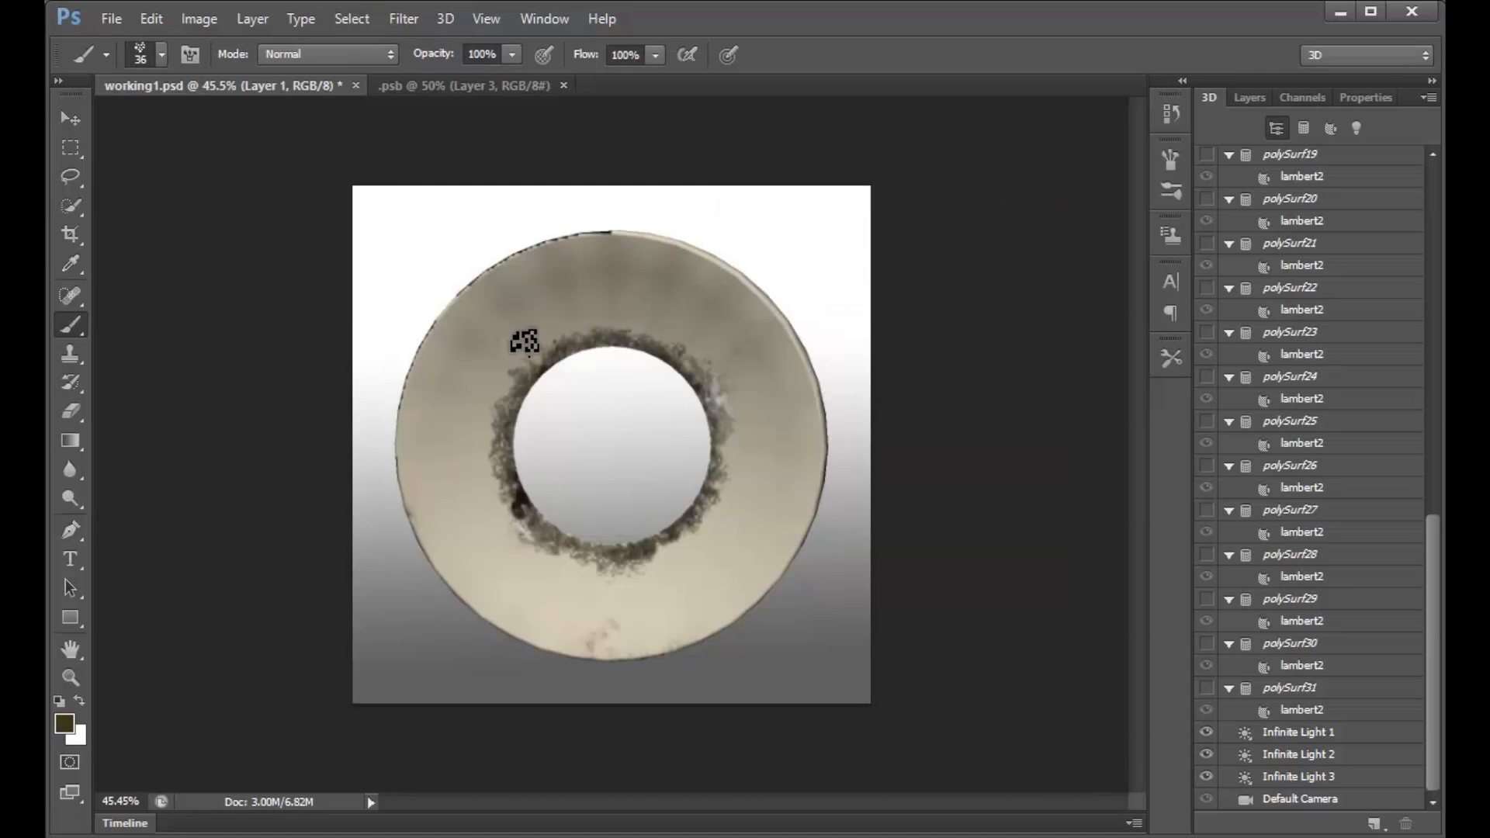
Try dark brown strokes on the ring's face just left of the hole, and undo them.
mouse_move(471, 420)
left_mouse_down()
mouse_move(506, 332)
mouse_move(499, 356)
mouse_move(527, 358)
left_mouse_up()
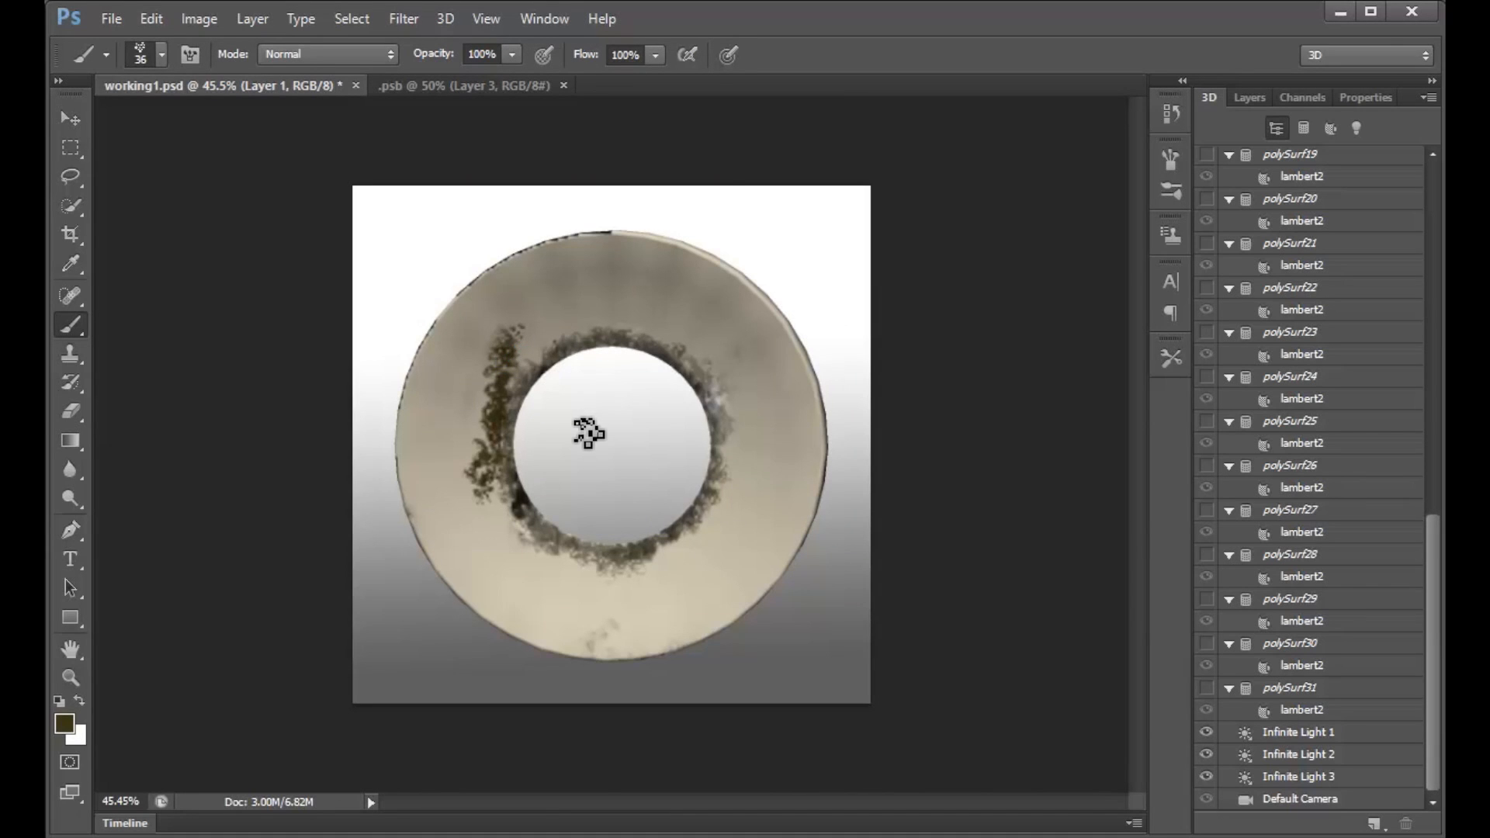
key("ctrl+z")
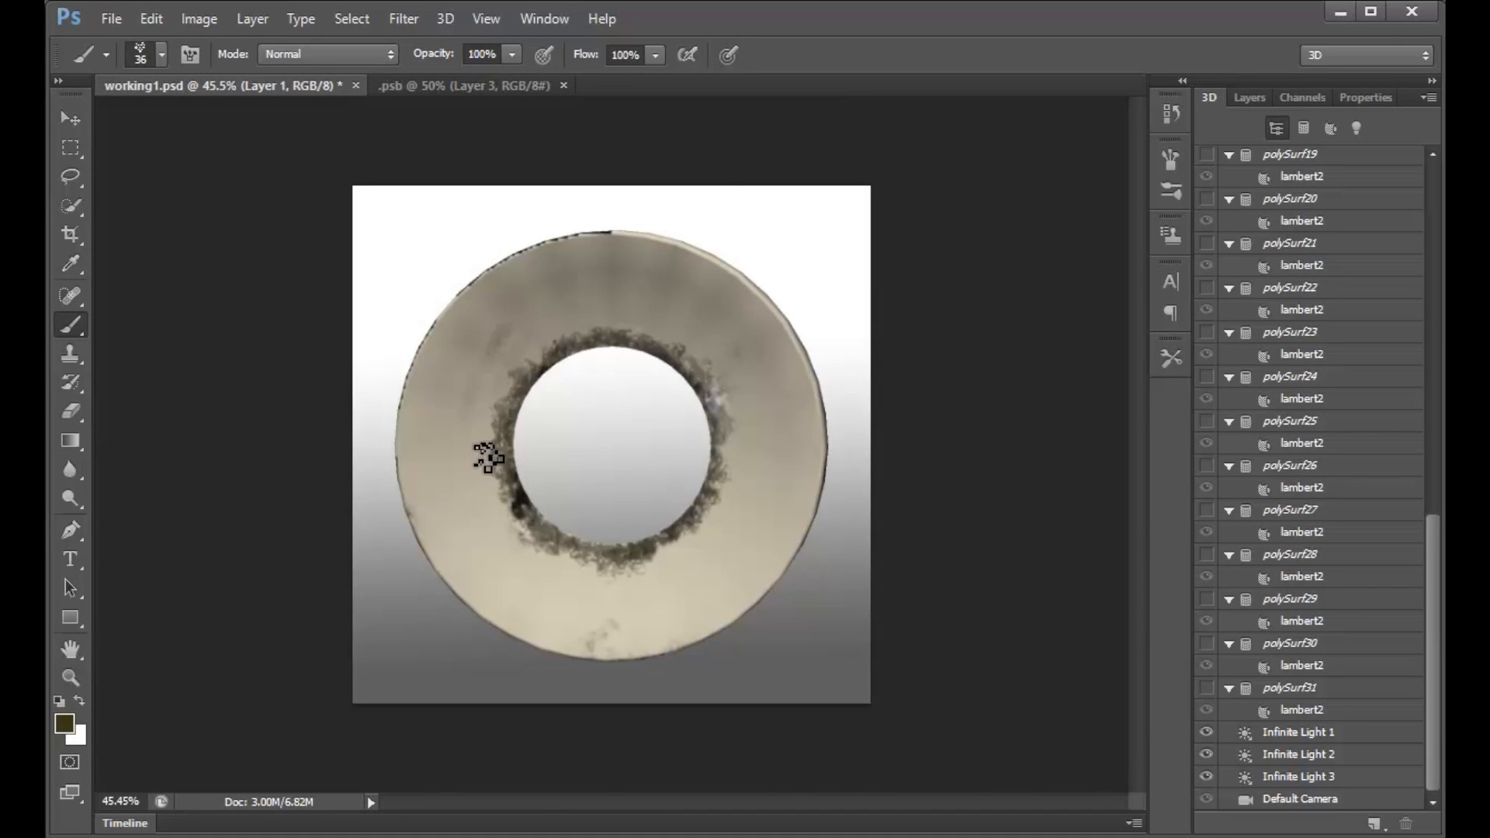
key("ctrl+z")
Brush dark brown mottling over the left half of the ring's face, from the upper-left edge down to below the hole.
mouse_move(492, 354)
left_mouse_down()
mouse_move(505, 394)
mouse_move(503, 337)
mouse_move(463, 525)
left_mouse_up()
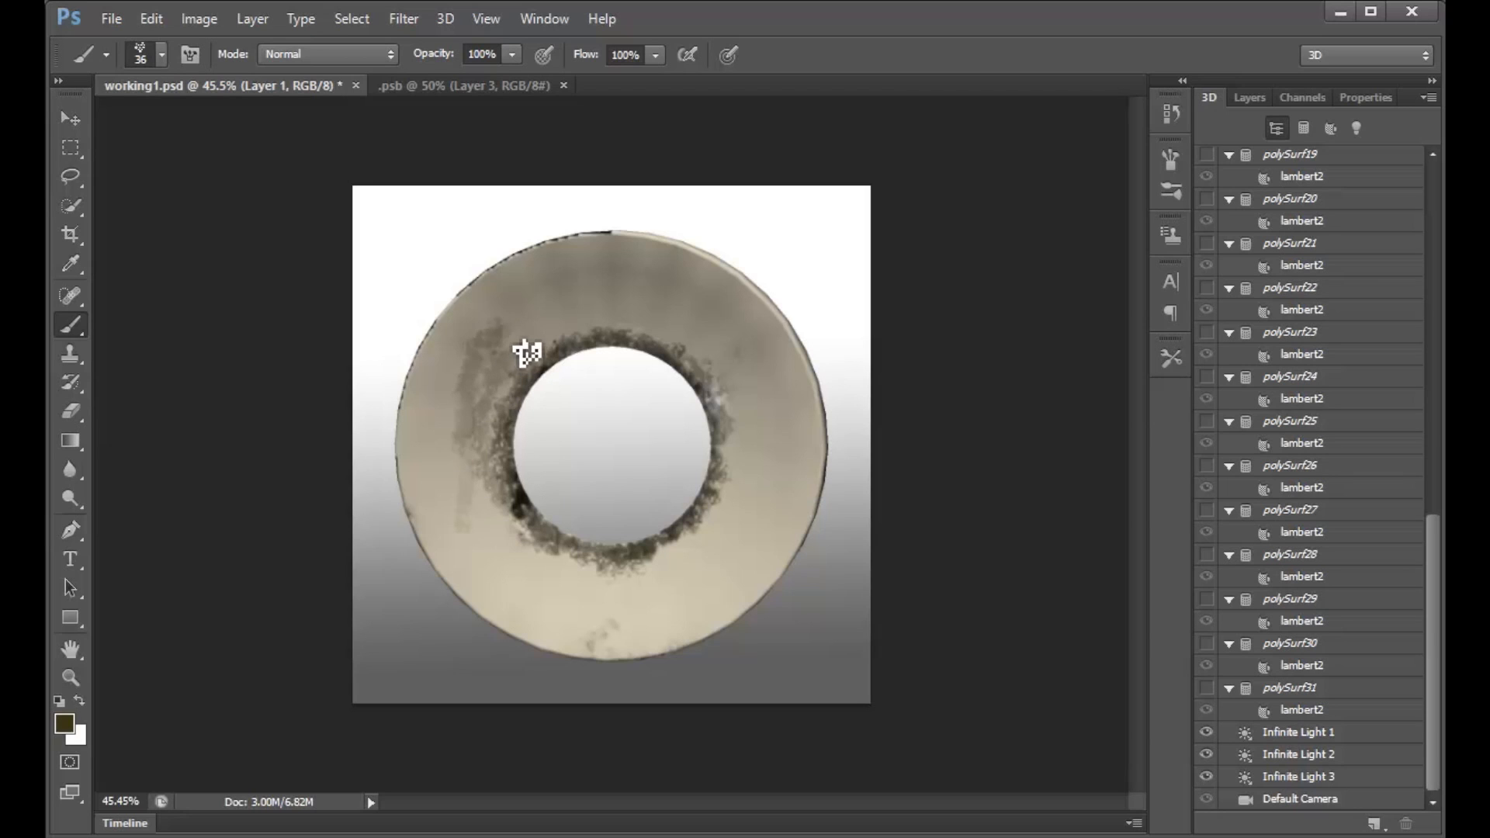
mouse_move(497, 333)
left_mouse_down()
mouse_move(471, 516)
mouse_move(533, 513)
mouse_move(525, 339)
mouse_move(470, 321)
mouse_move(481, 536)
mouse_move(506, 463)
mouse_move(507, 341)
mouse_move(441, 353)
mouse_move(452, 346)
mouse_move(427, 439)
mouse_move(511, 563)
mouse_move(487, 460)
mouse_move(492, 352)
mouse_move(419, 447)
mouse_move(414, 433)
mouse_move(504, 580)
mouse_move(464, 470)
left_mouse_up()
mouse_move(425, 522)
left_mouse_down()
mouse_move(525, 644)
mouse_move(557, 568)
mouse_move(490, 484)
mouse_move(451, 500)
left_mouse_up()
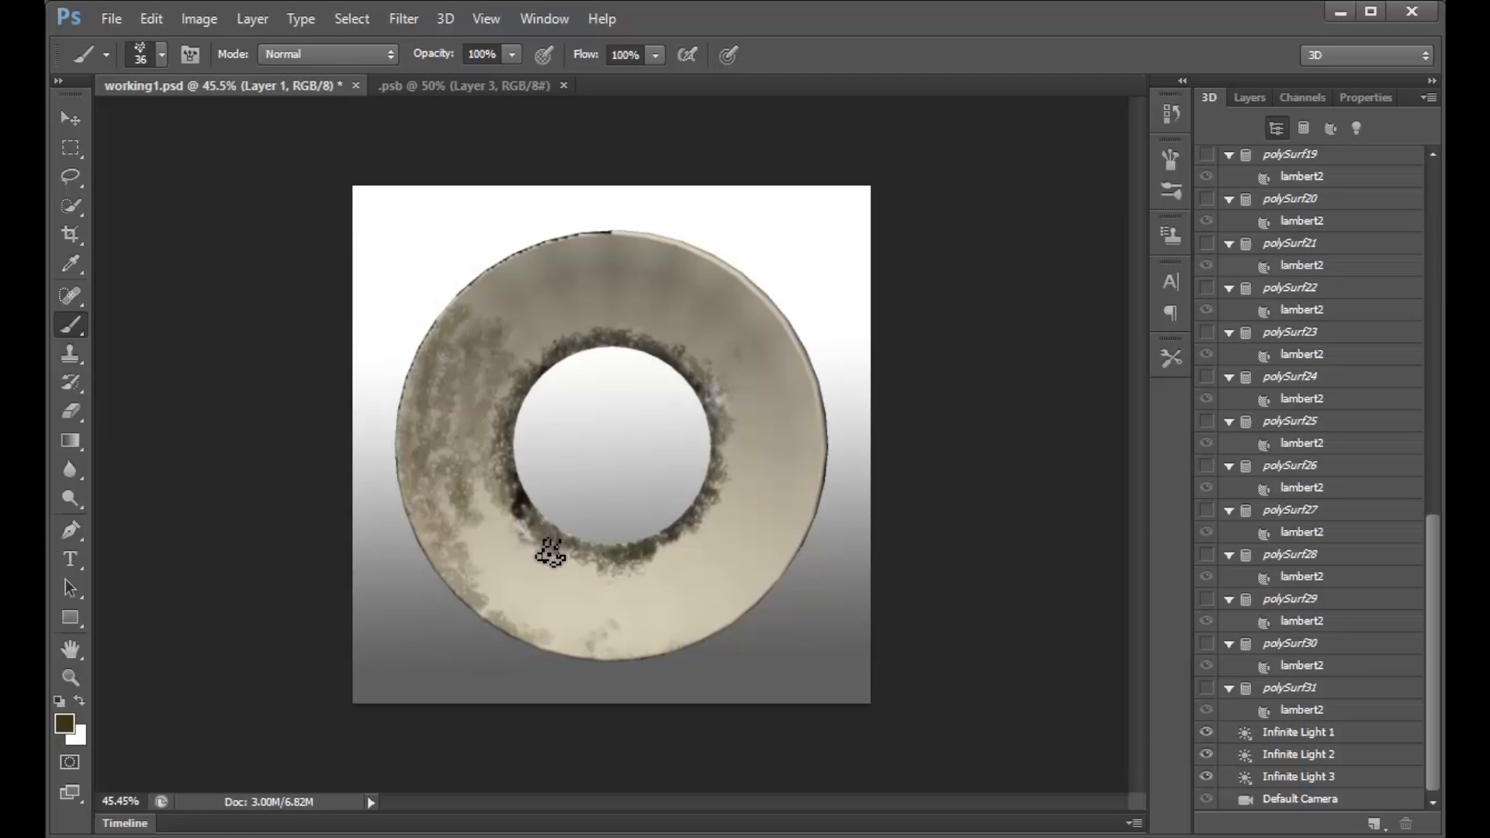
mouse_move(485, 497)
left_mouse_down()
mouse_move(638, 605)
mouse_move(627, 586)
left_mouse_up()
left_click_drag(485, 315, 539, 266)
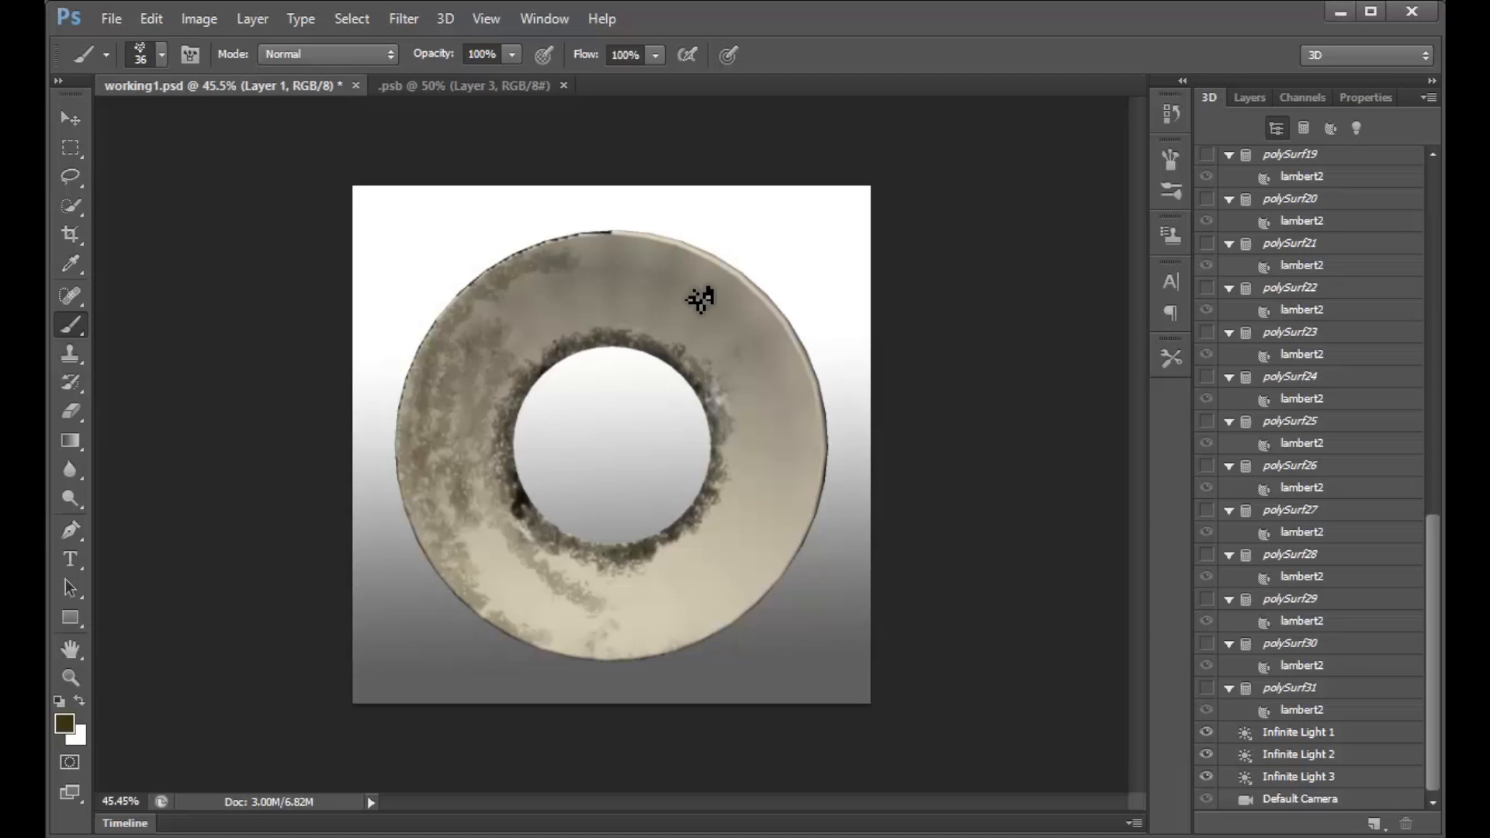
Brush dark brown mottling along the right half of the ring's face and across its bottom and top edges.
left_click_drag(683, 268, 792, 373)
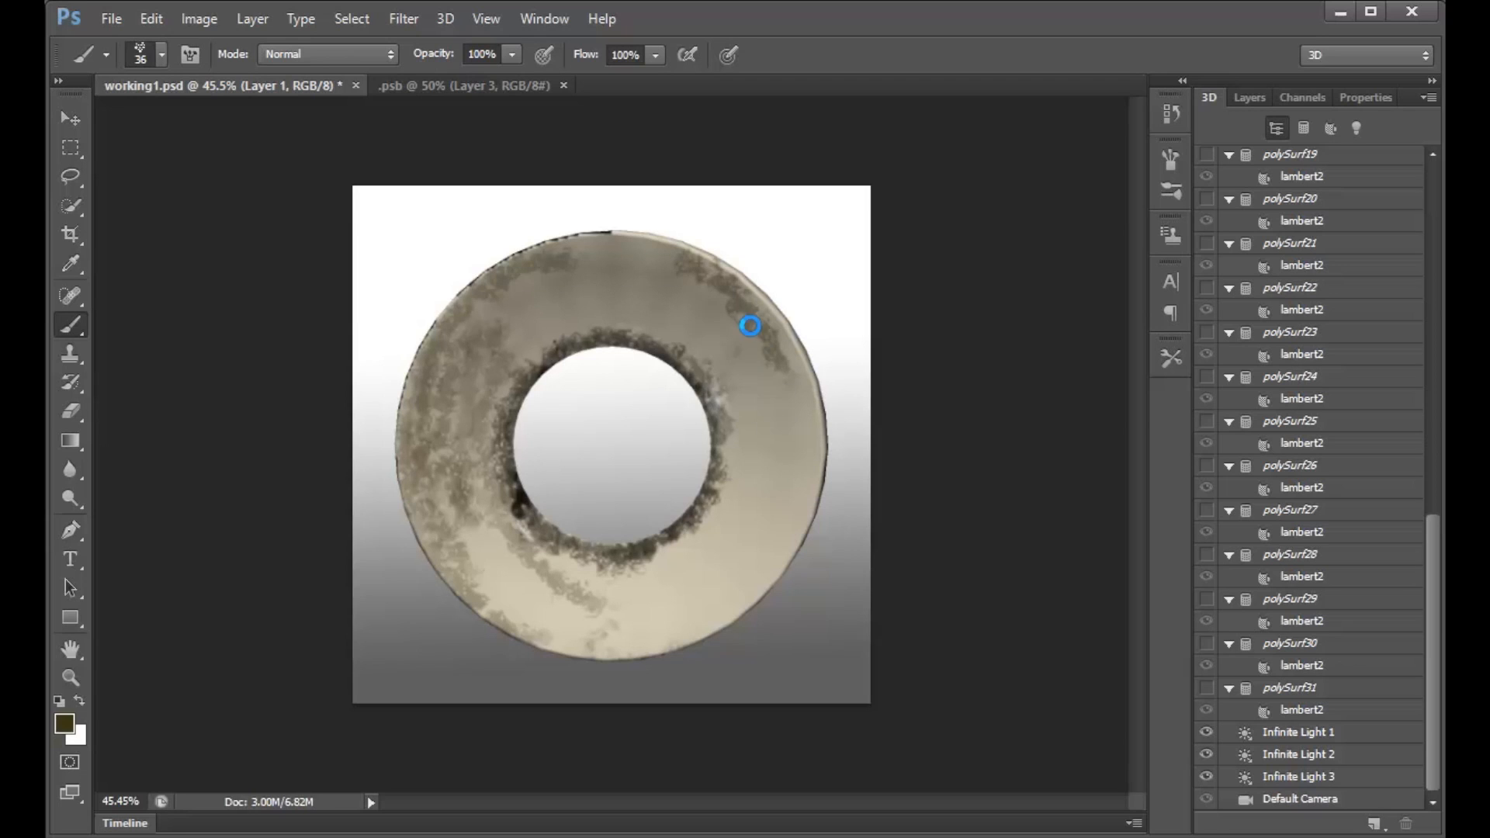
left_click_drag(718, 633, 803, 493)
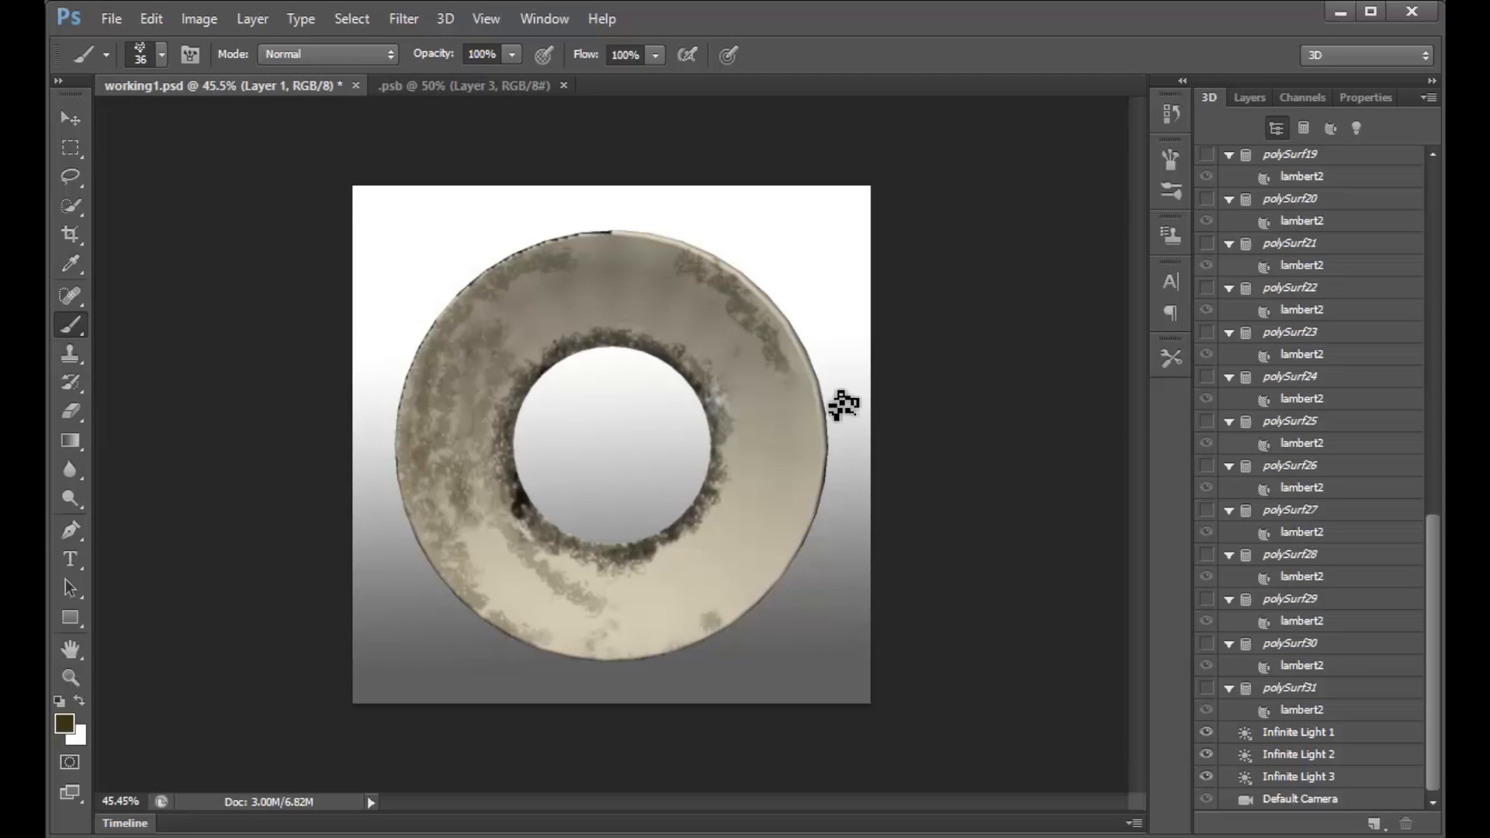
left_click_drag(757, 599, 800, 423)
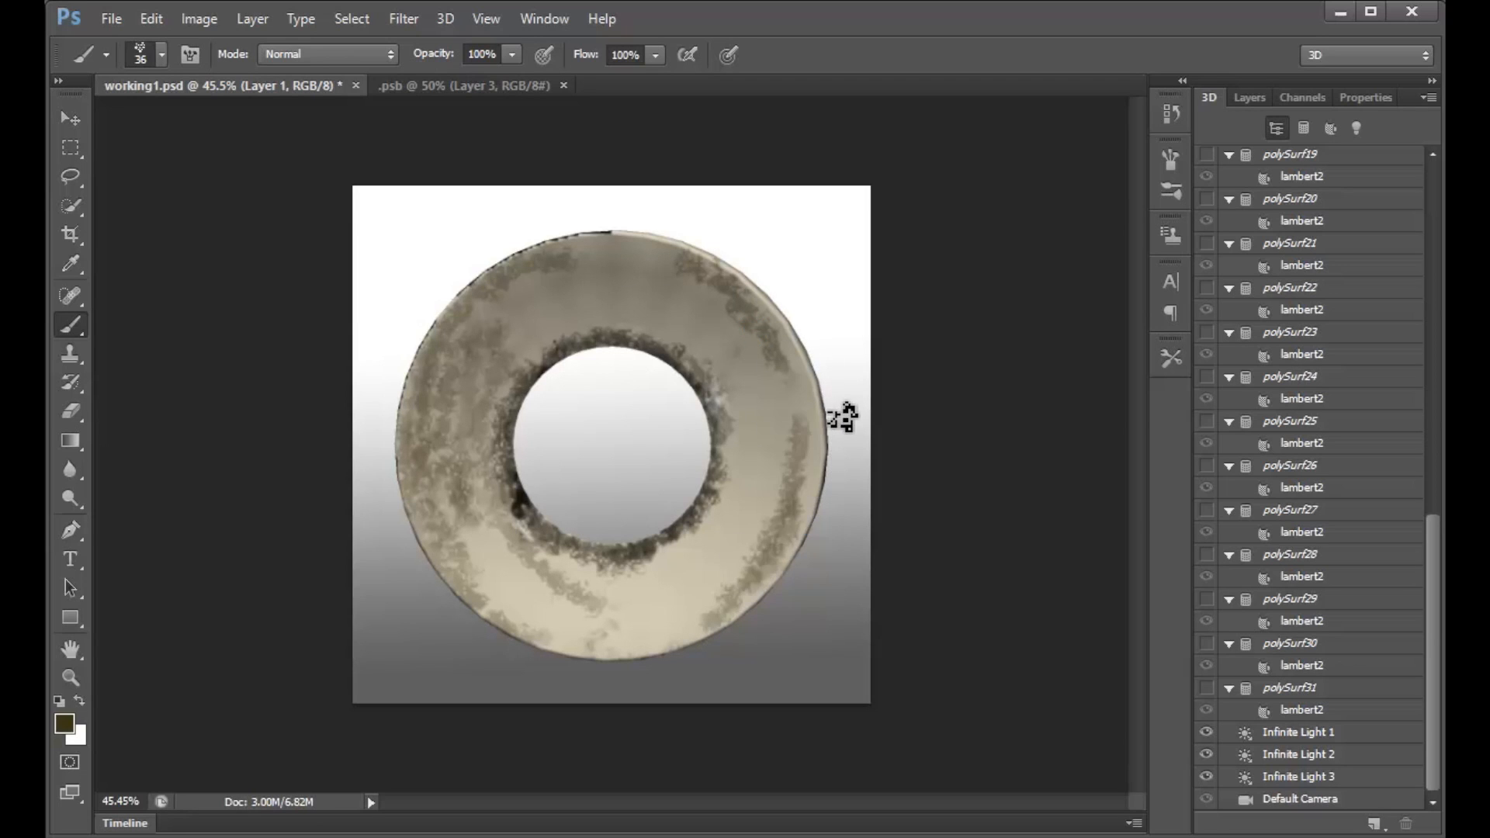
left_click_drag(795, 353, 781, 526)
mouse_move(738, 323)
left_mouse_down()
mouse_move(765, 350)
mouse_move(765, 527)
left_mouse_up()
mouse_move(706, 630)
left_mouse_down()
mouse_move(659, 655)
mouse_move(572, 632)
left_mouse_up()
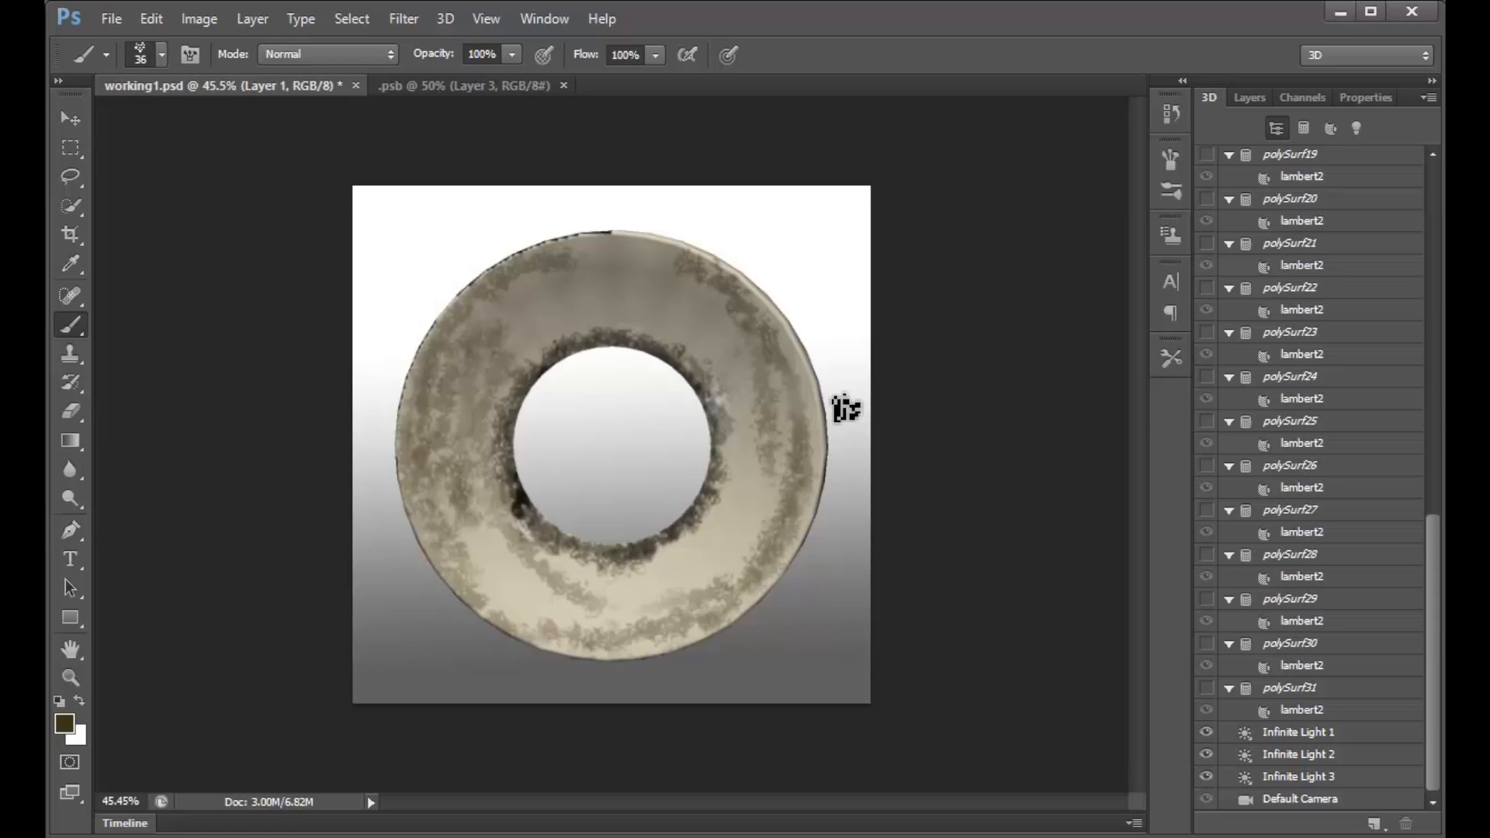
left_click_drag(833, 458, 714, 576)
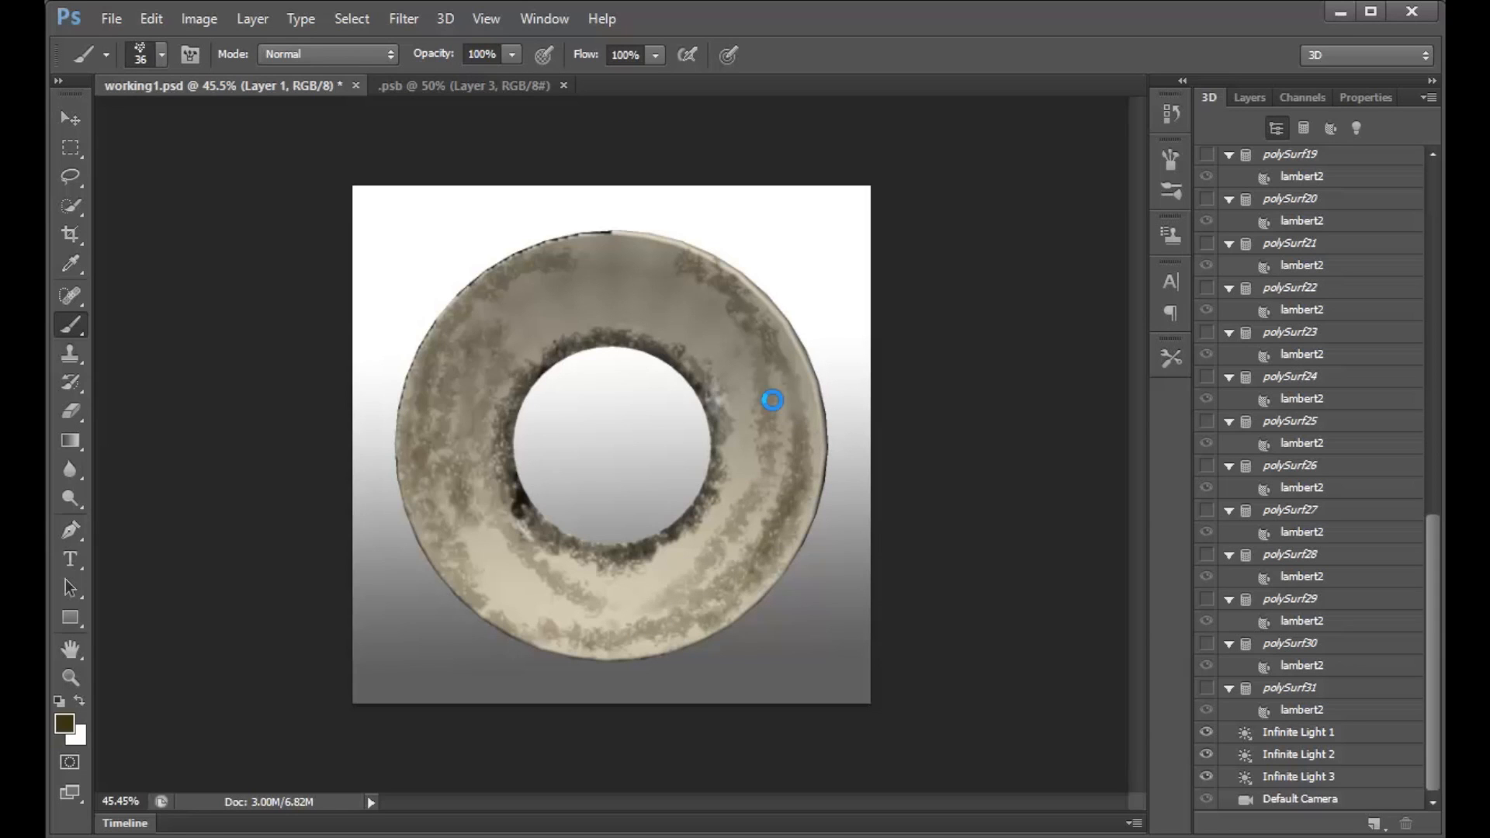
mouse_move(747, 349)
left_mouse_down()
mouse_move(725, 572)
mouse_move(785, 423)
left_mouse_up()
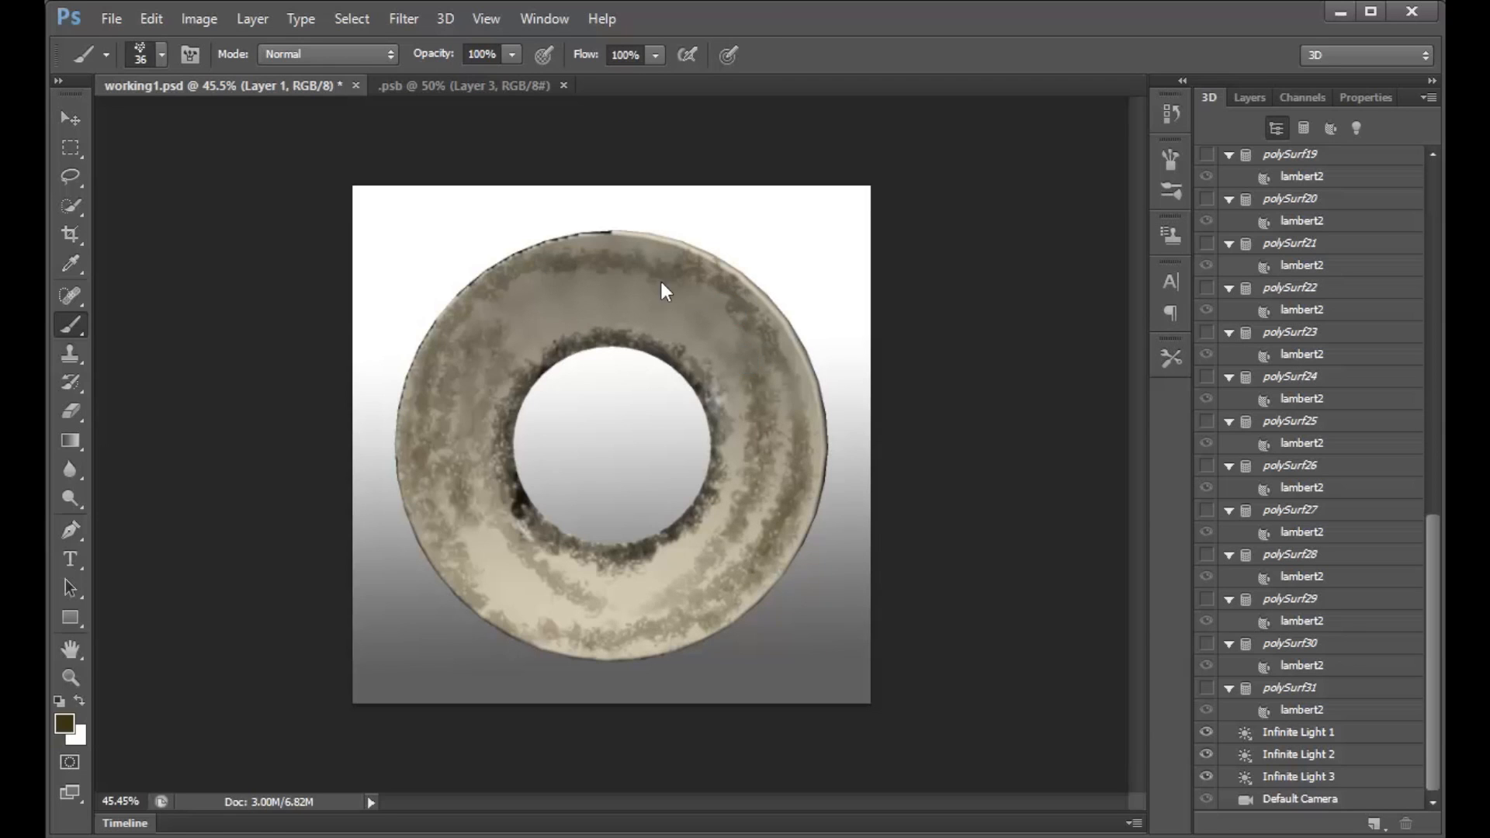
left_click_drag(573, 257, 669, 251)
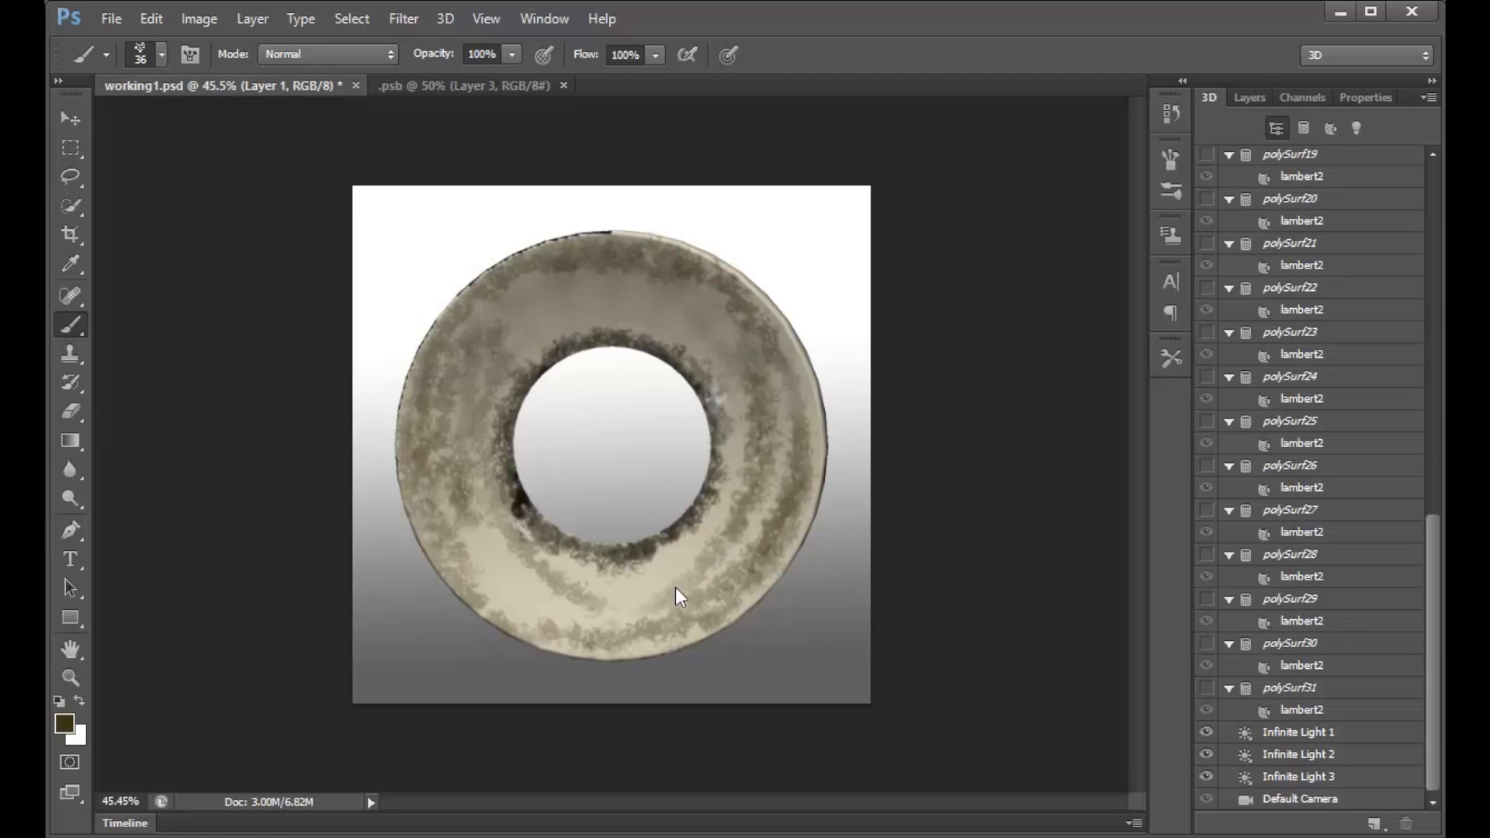
Deepen the dark brown grime on the face to the right of the hole and add a little more on the left.
mouse_move(694, 565)
left_mouse_down()
mouse_move(719, 534)
mouse_move(776, 300)
left_mouse_up()
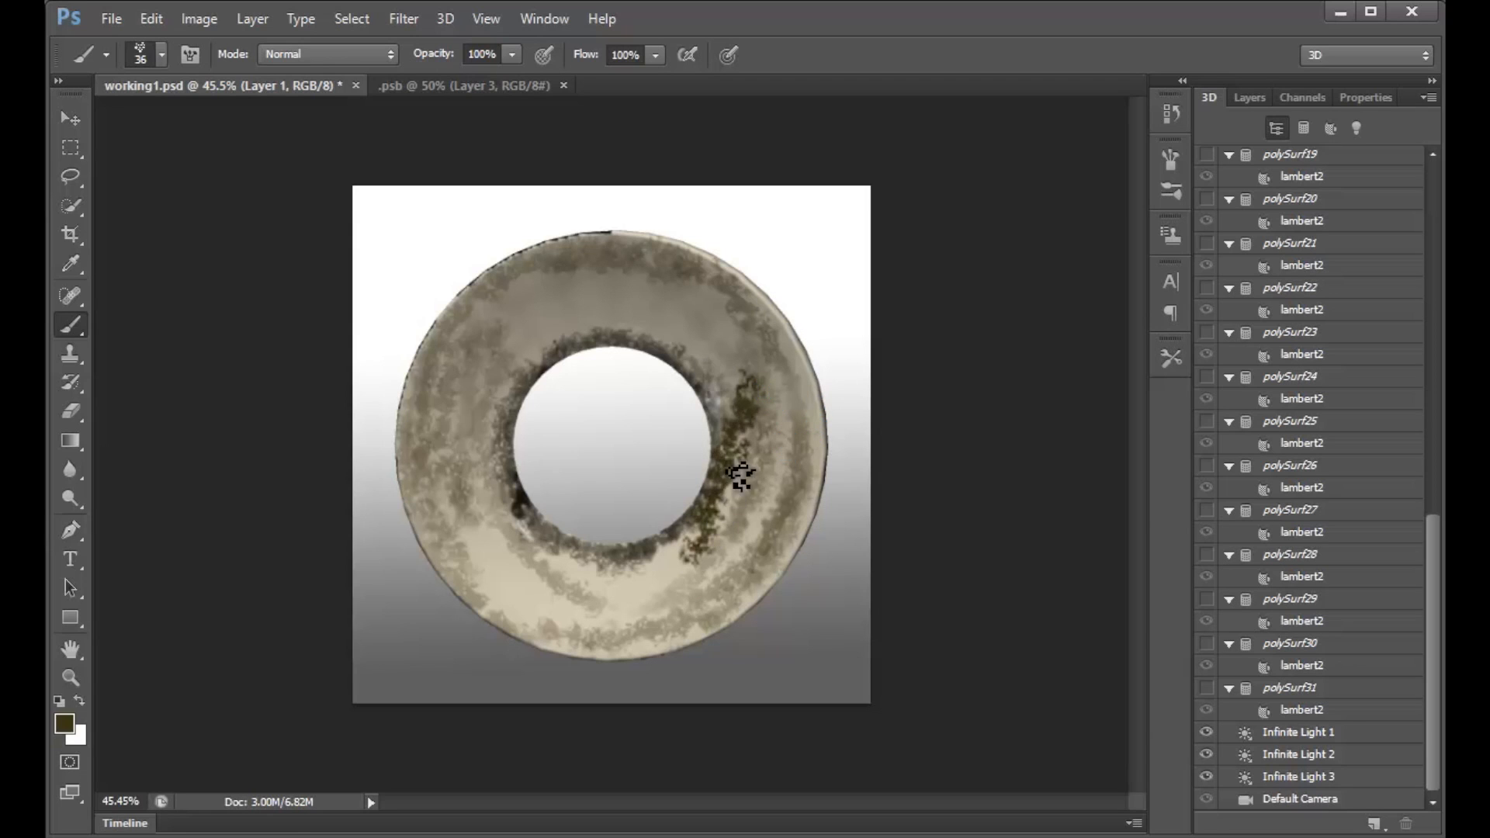
mouse_move(739, 537)
left_mouse_down()
mouse_move(755, 488)
mouse_move(741, 360)
left_mouse_up()
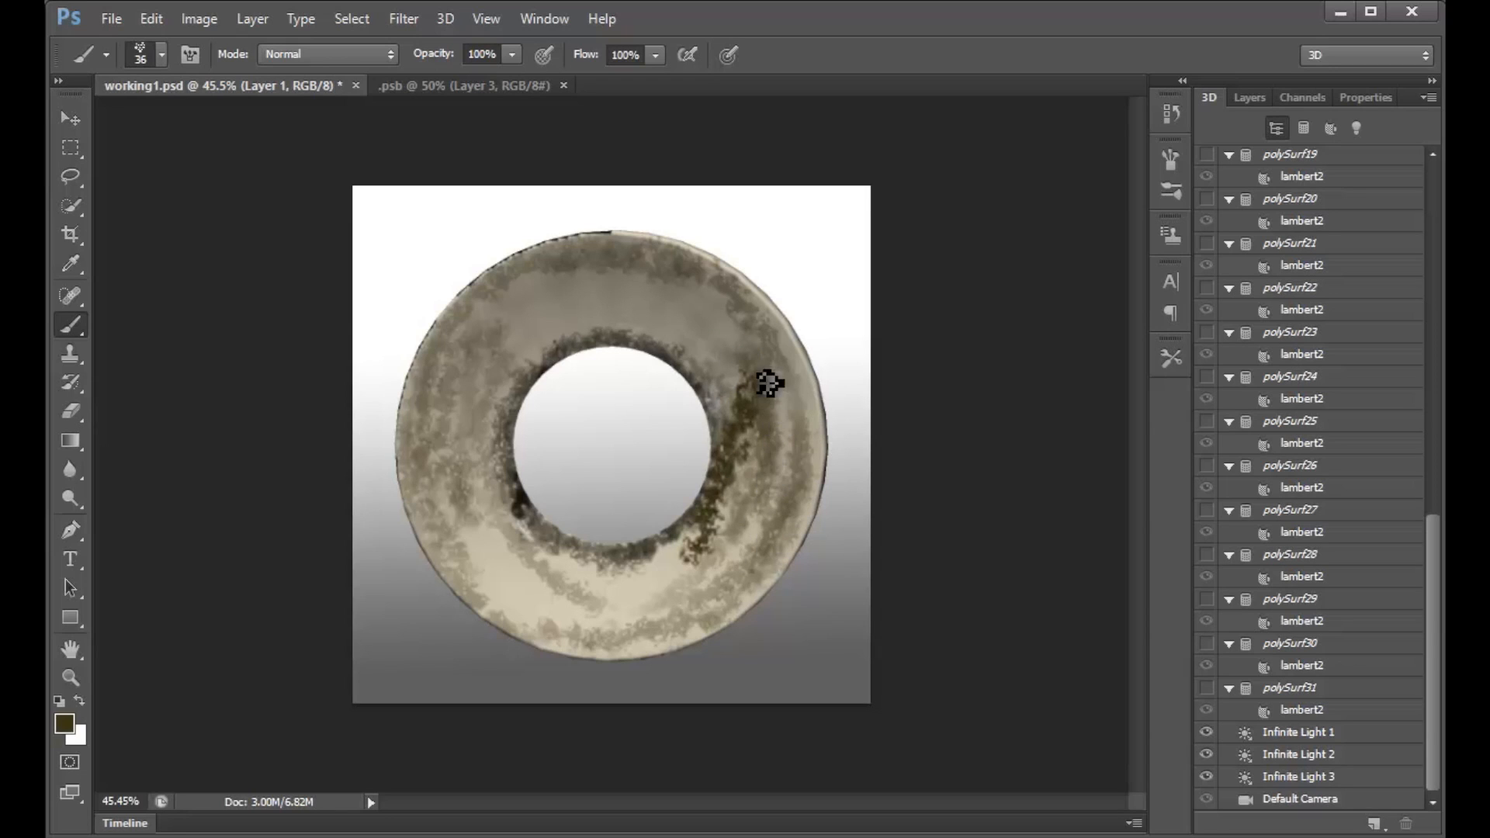
left_click_drag(683, 332, 762, 420)
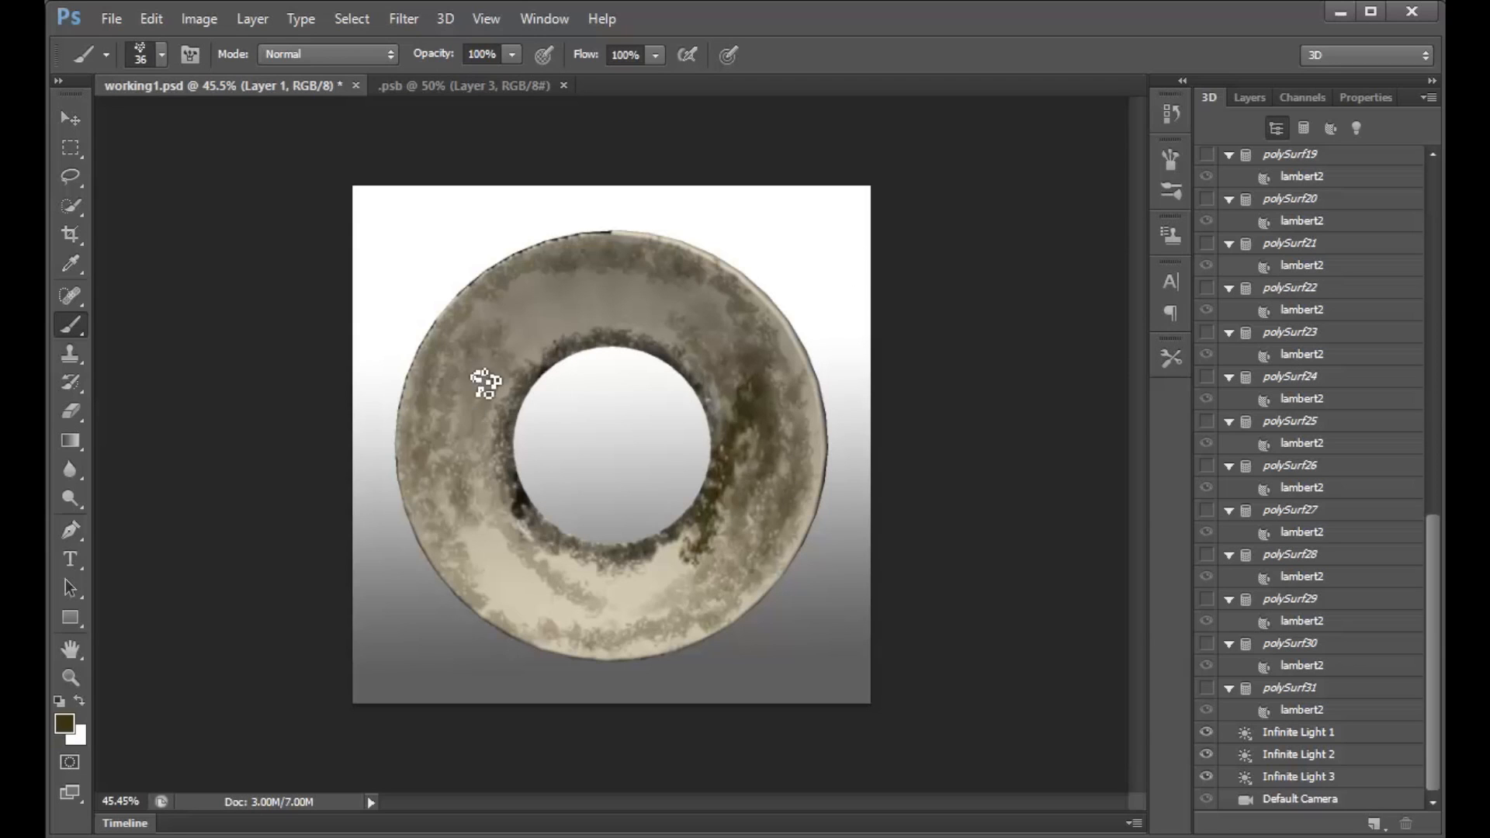
mouse_move(476, 412)
left_mouse_down()
mouse_move(469, 353)
mouse_move(496, 388)
left_mouse_up()
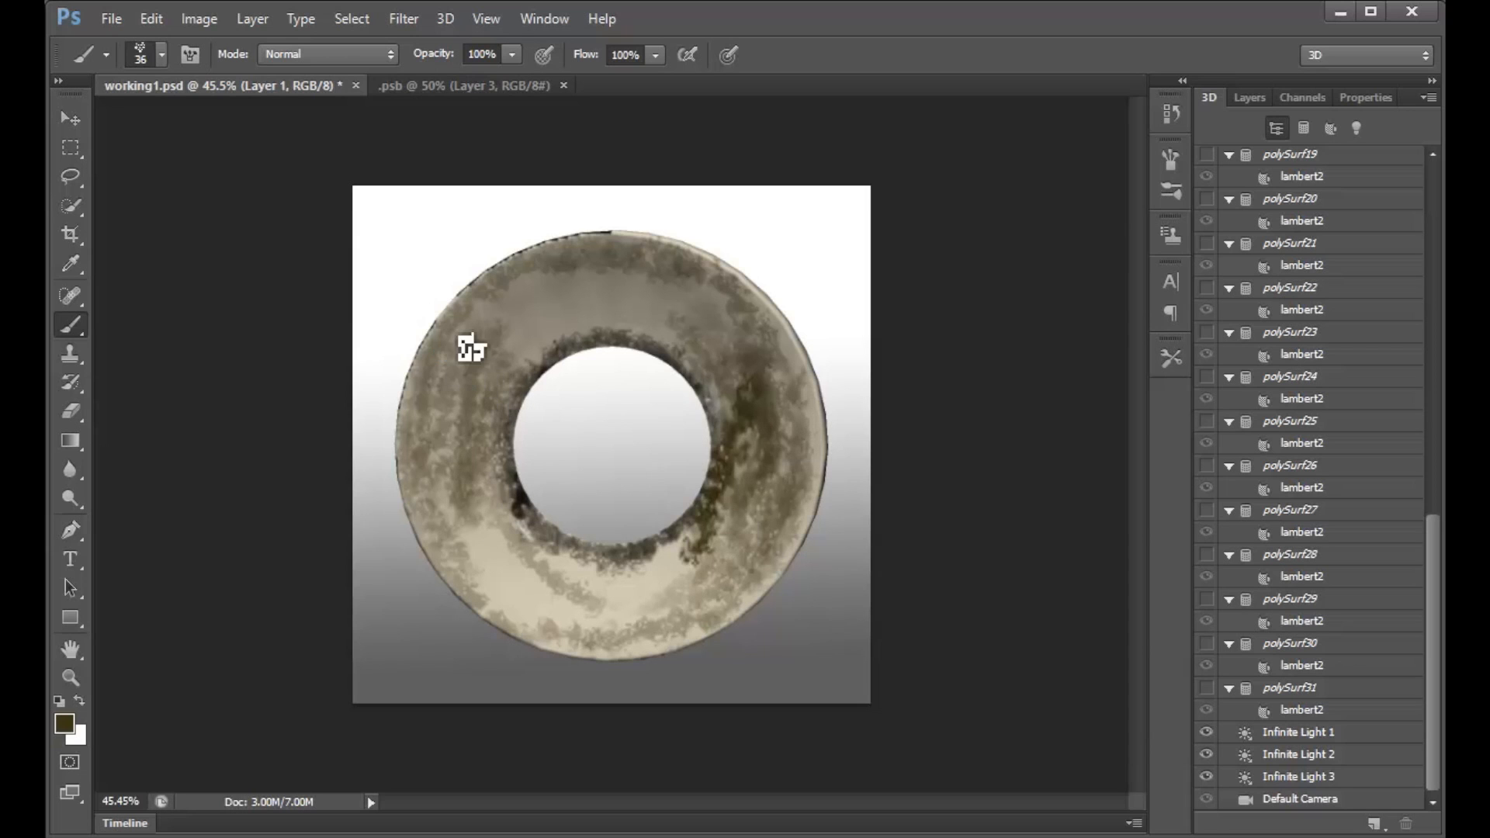
Set the foreground color to dark gray, #4b4b4b, for the brush.
left_click(65, 725)
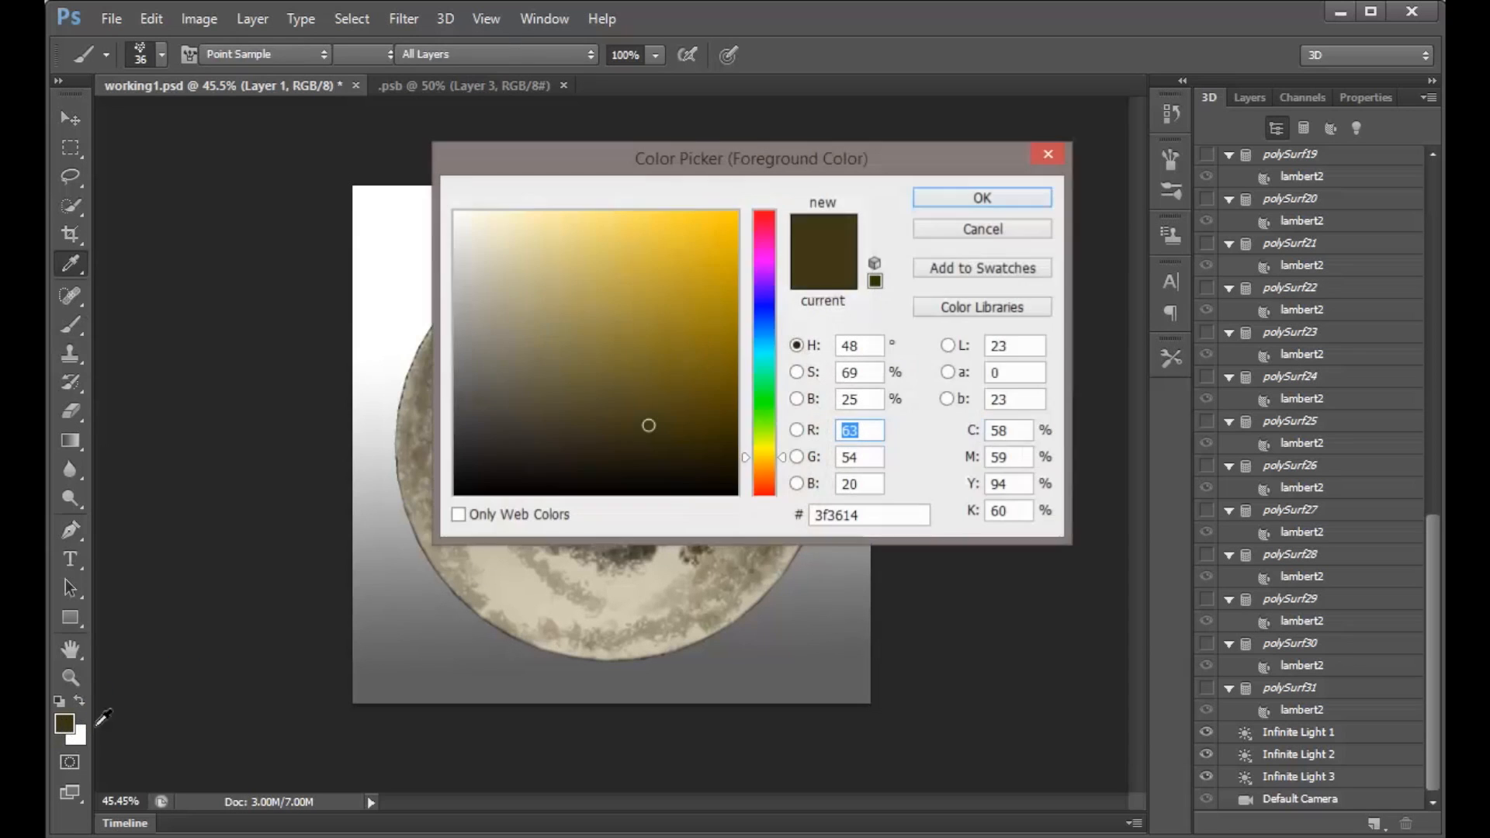
left_click(459, 419)
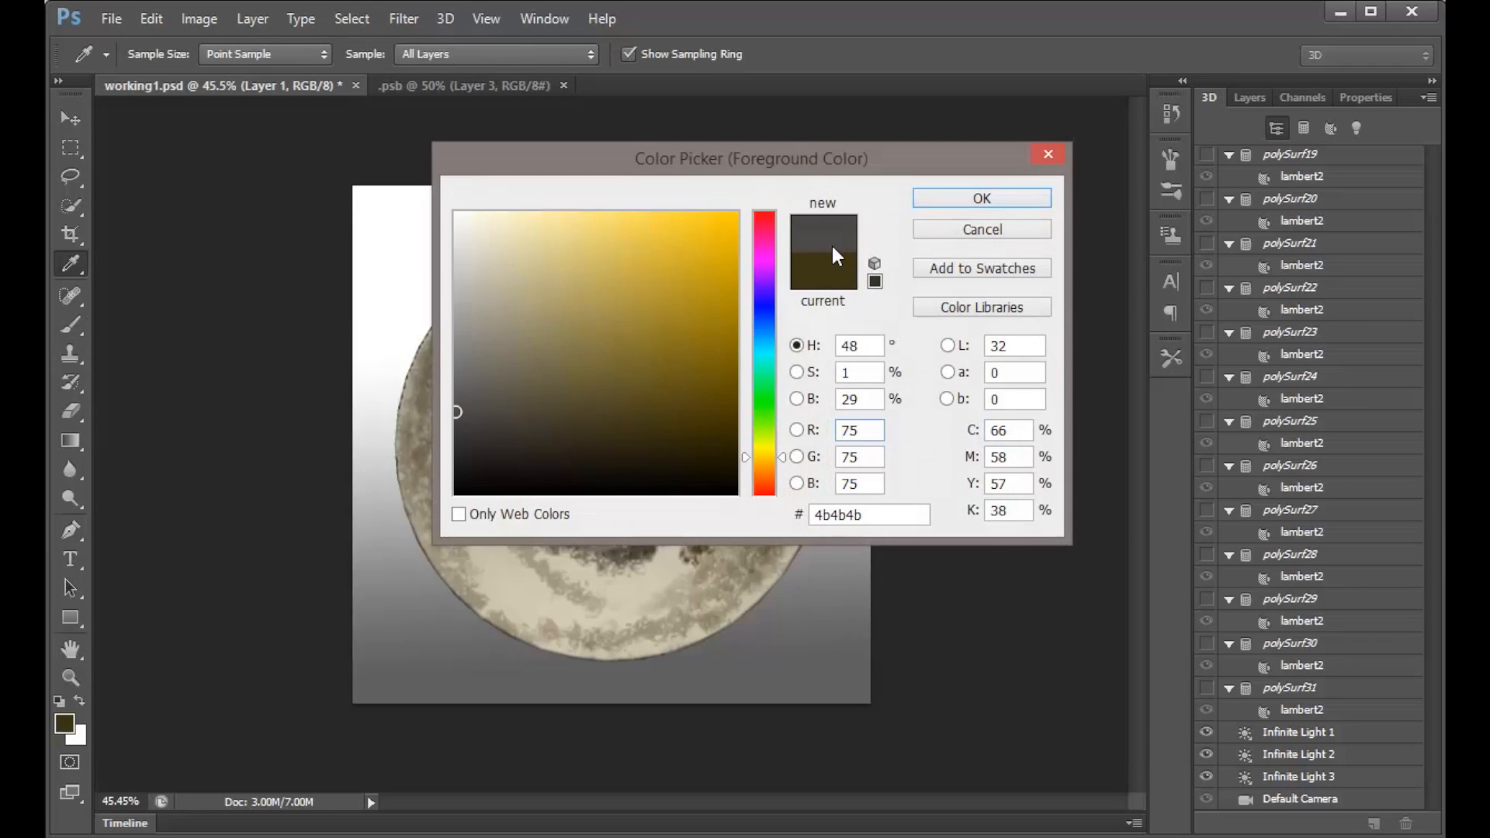
left_click(948, 233)
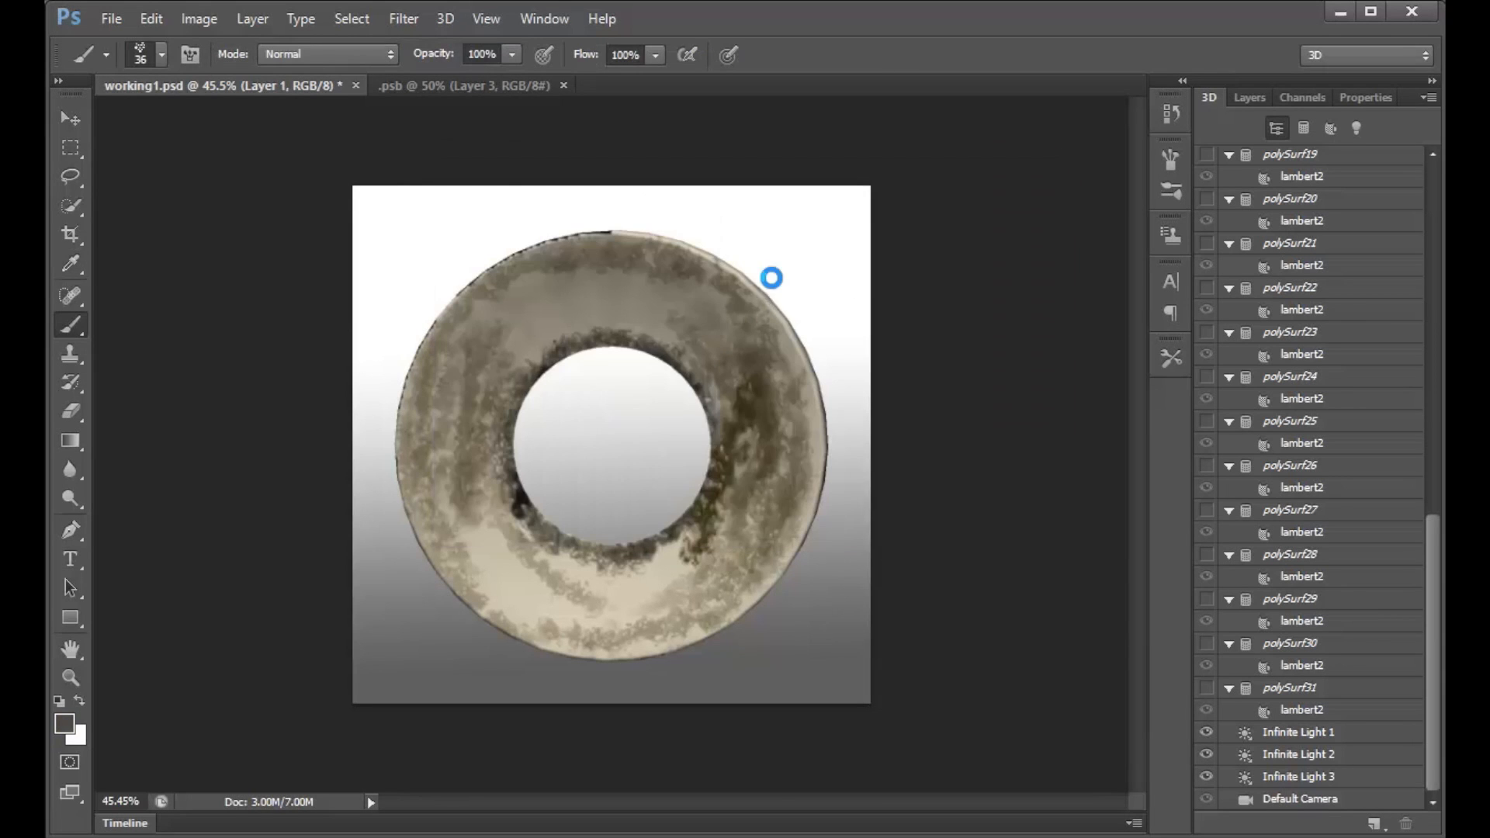
Turn the ring to expose its outer side wall and brush dark gray grime along the wall's upper-right part.
key("v")
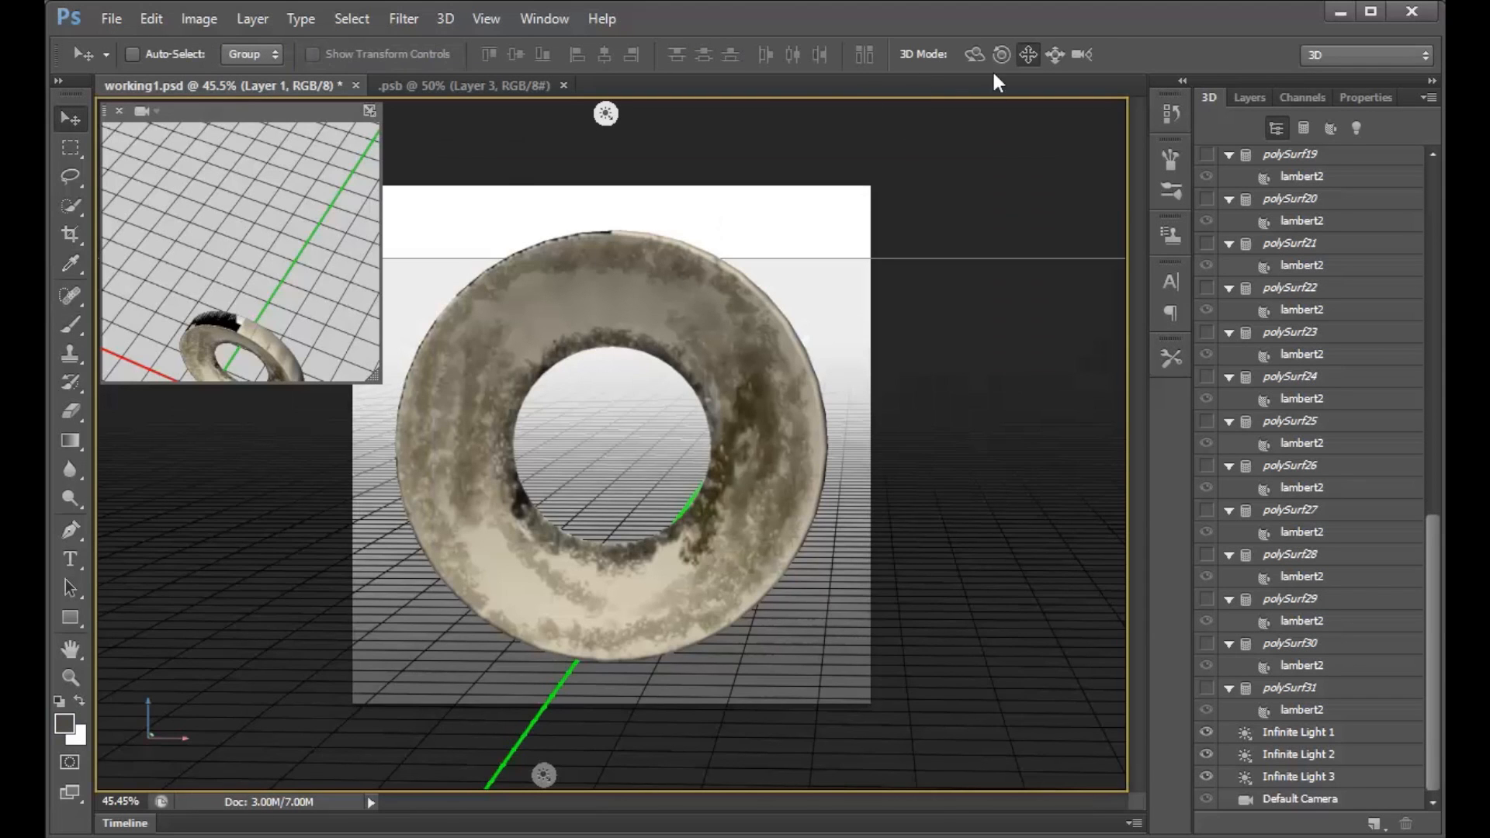
left_click_drag(797, 256, 714, 365)
left_click(71, 326)
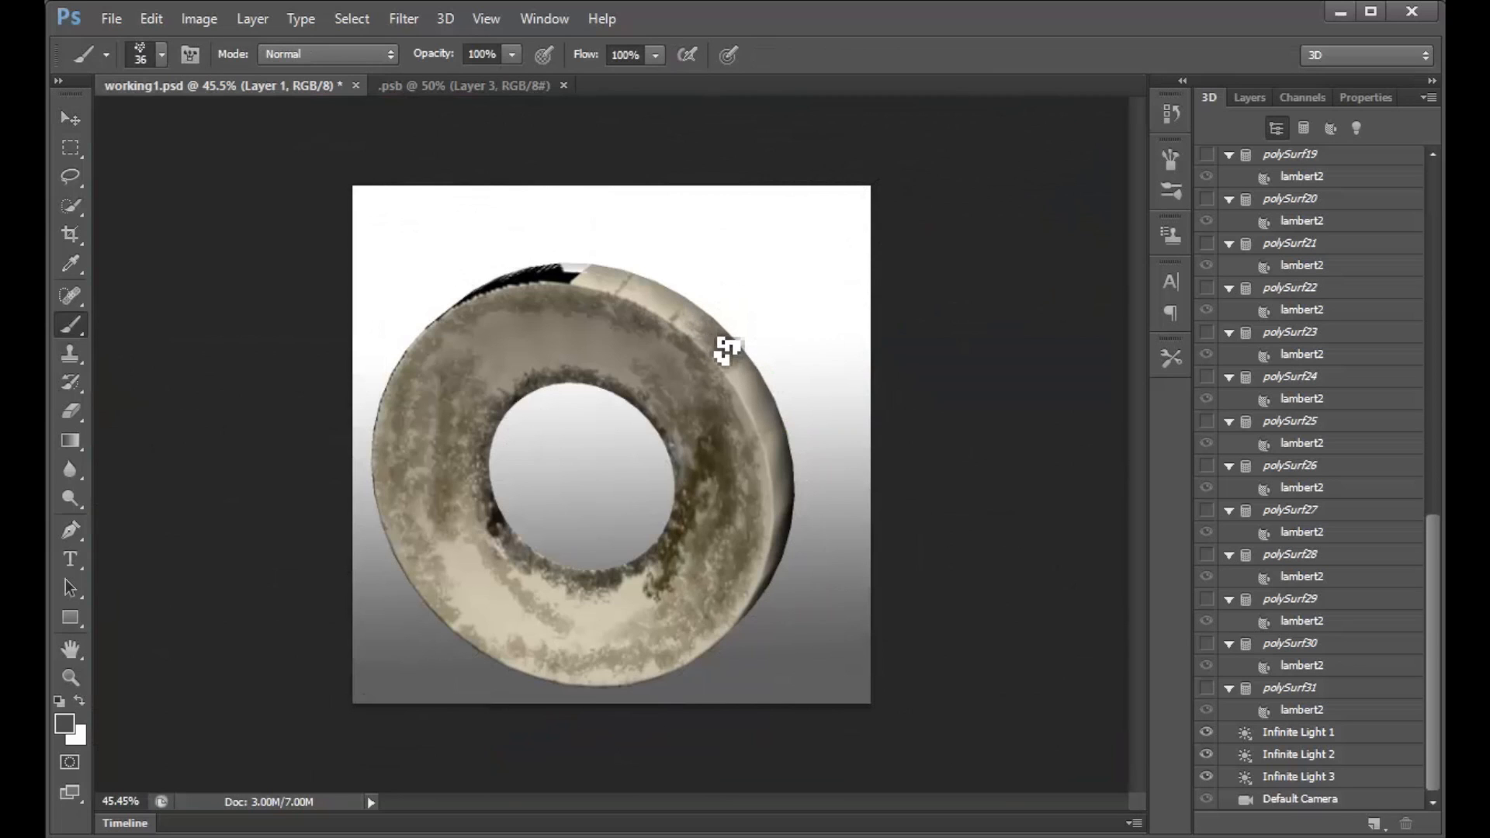
mouse_move(682, 300)
left_mouse_down()
mouse_move(654, 289)
mouse_move(728, 275)
mouse_move(730, 309)
mouse_move(603, 278)
left_mouse_up()
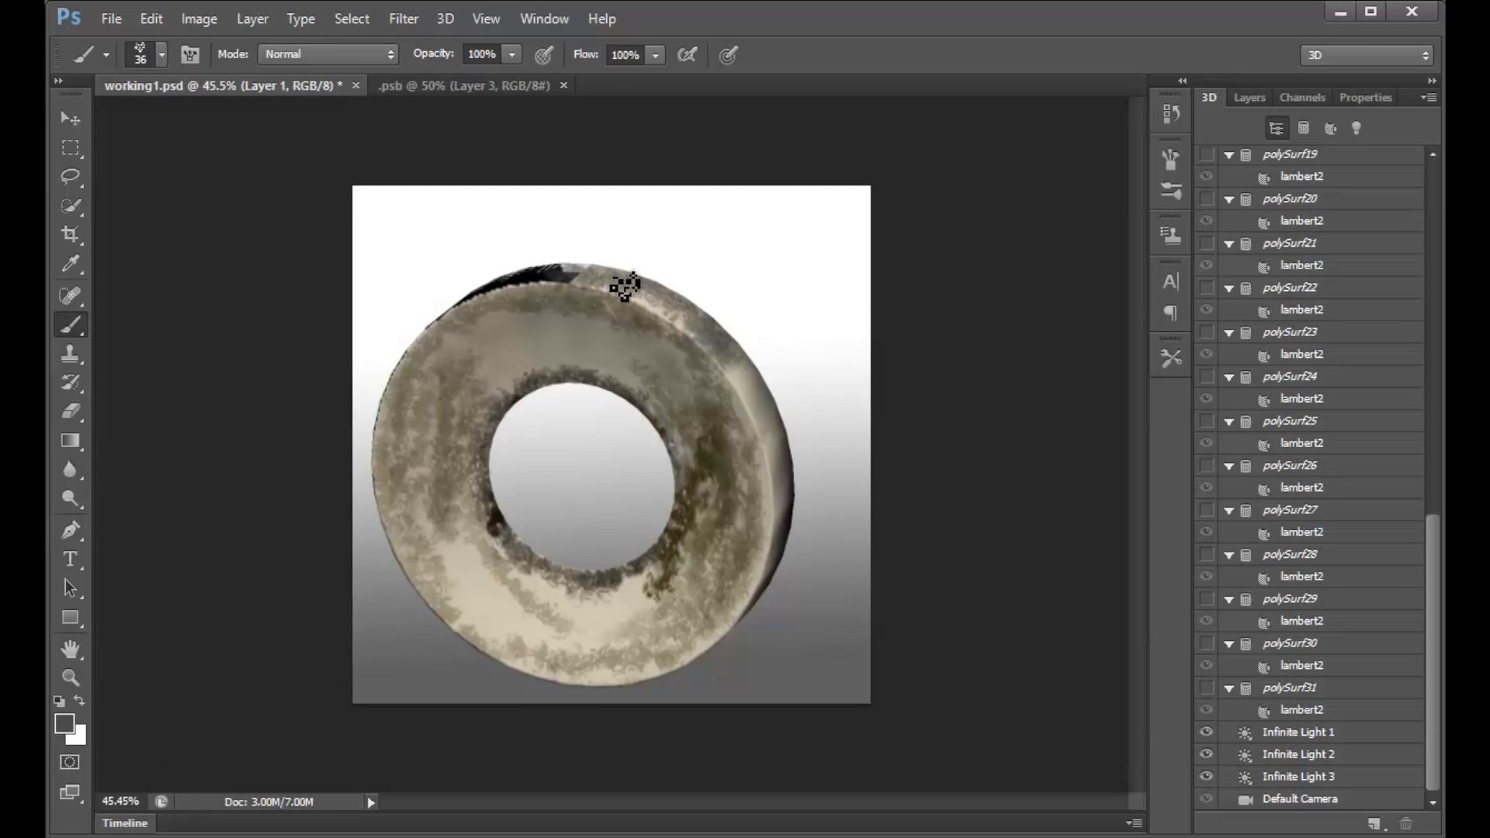
mouse_move(675, 306)
left_mouse_down()
mouse_move(764, 363)
mouse_move(751, 381)
mouse_move(731, 358)
mouse_move(776, 423)
mouse_move(752, 374)
left_mouse_up()
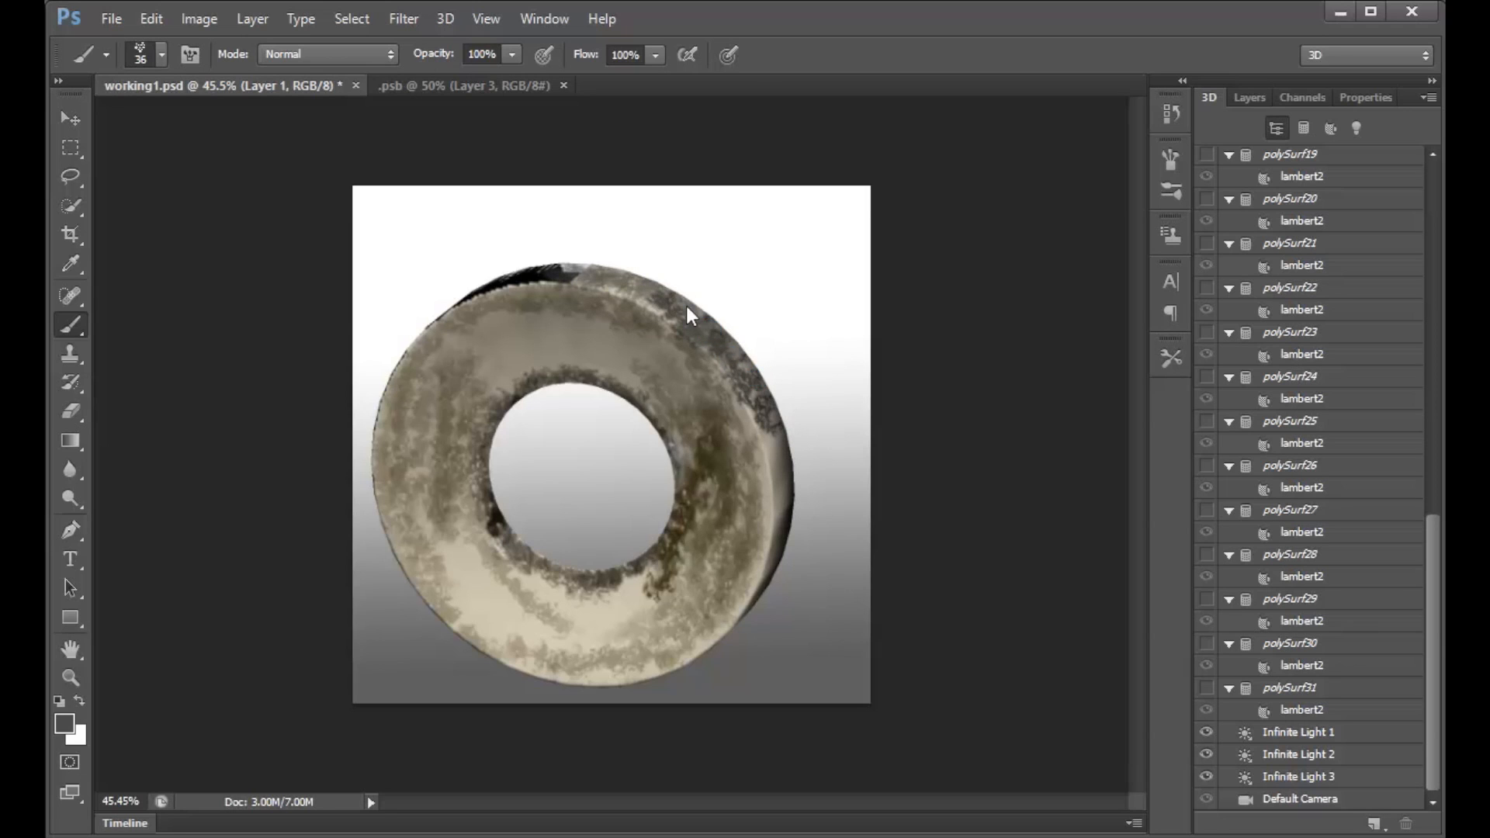
left_click(778, 406)
left_click_drag(729, 349, 802, 504)
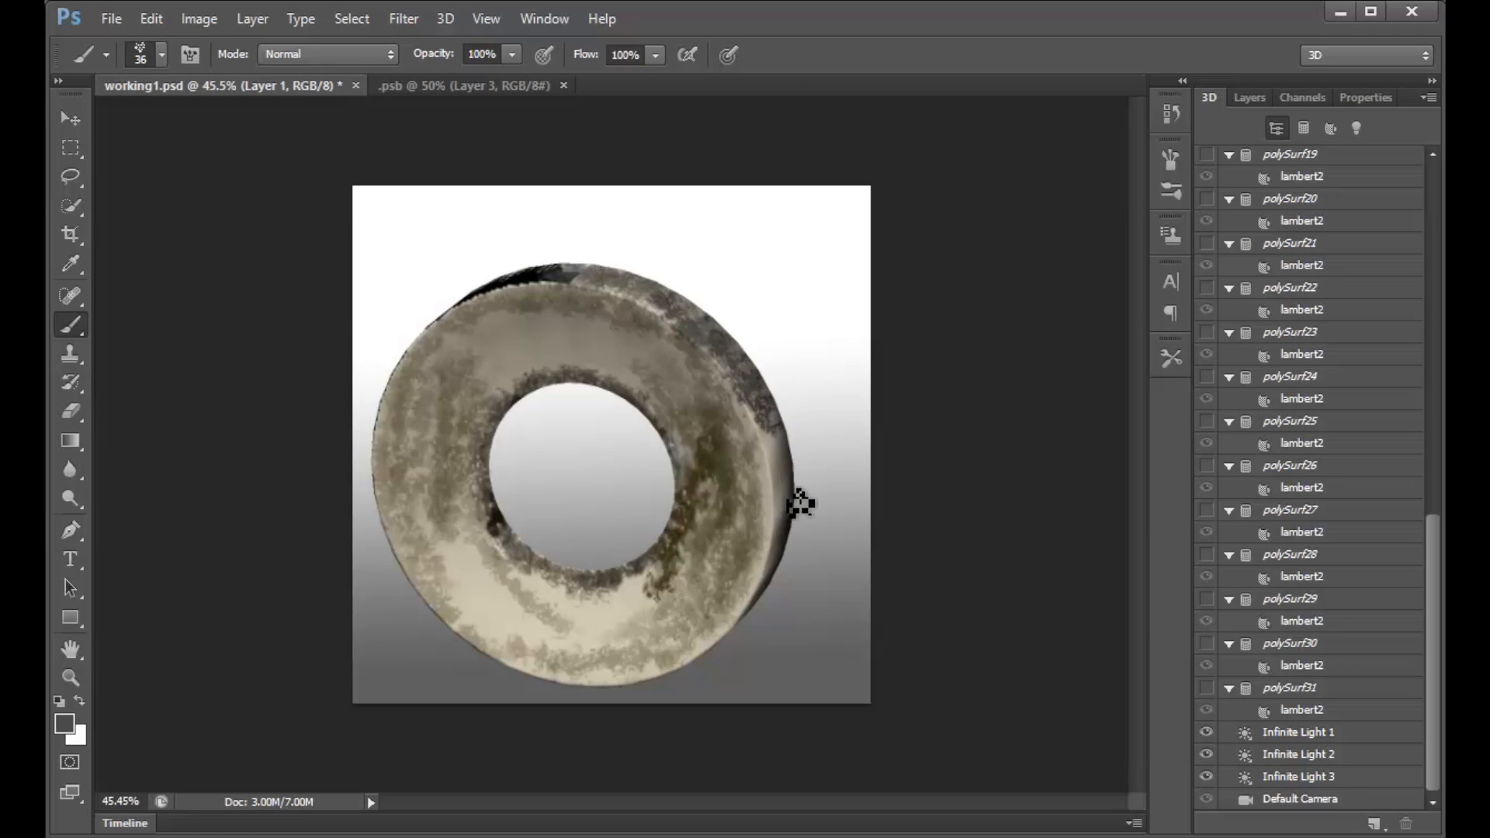
Cover the remaining light patches on the upper-right outer wall with more dark gray, continuing down the right side.
mouse_move(715, 343)
left_mouse_down()
mouse_move(683, 316)
mouse_move(533, 273)
left_mouse_up()
left_click(670, 303)
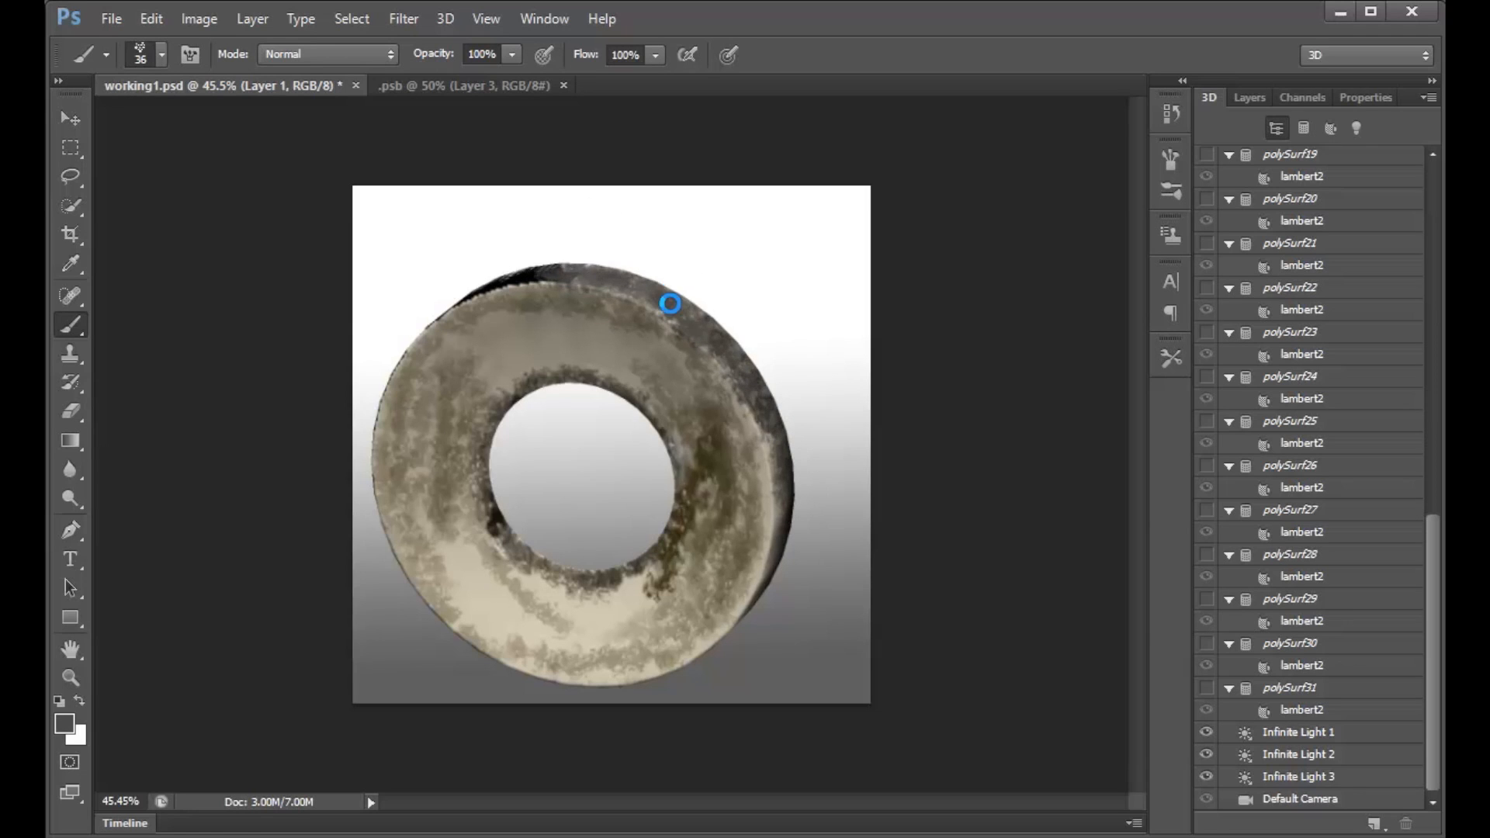
left_click(697, 317)
mouse_move(652, 298)
left_mouse_down()
mouse_move(759, 381)
mouse_move(799, 495)
left_mouse_up()
left_click(776, 453)
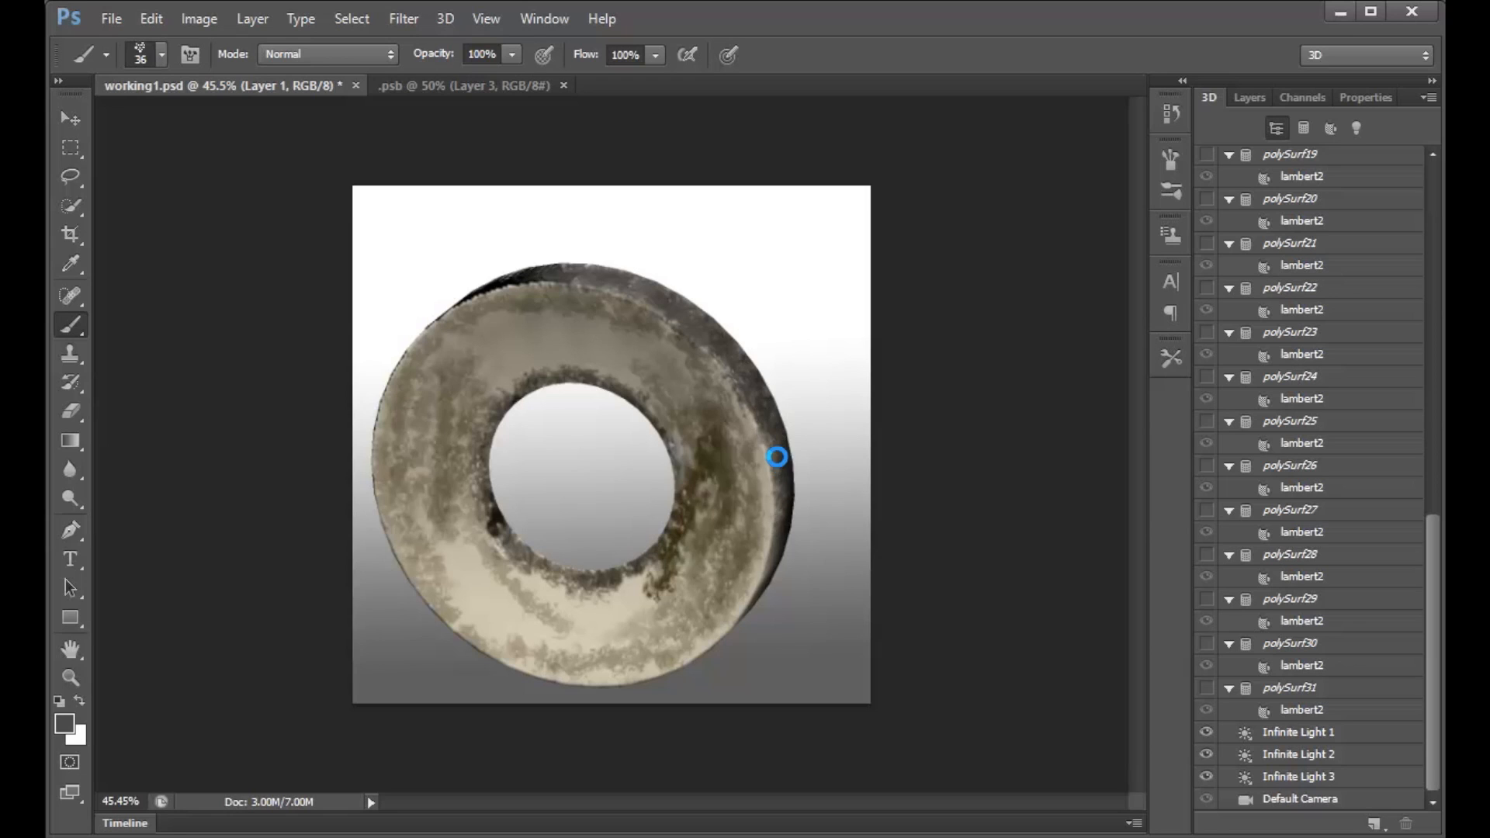
left_click_drag(796, 510, 771, 603)
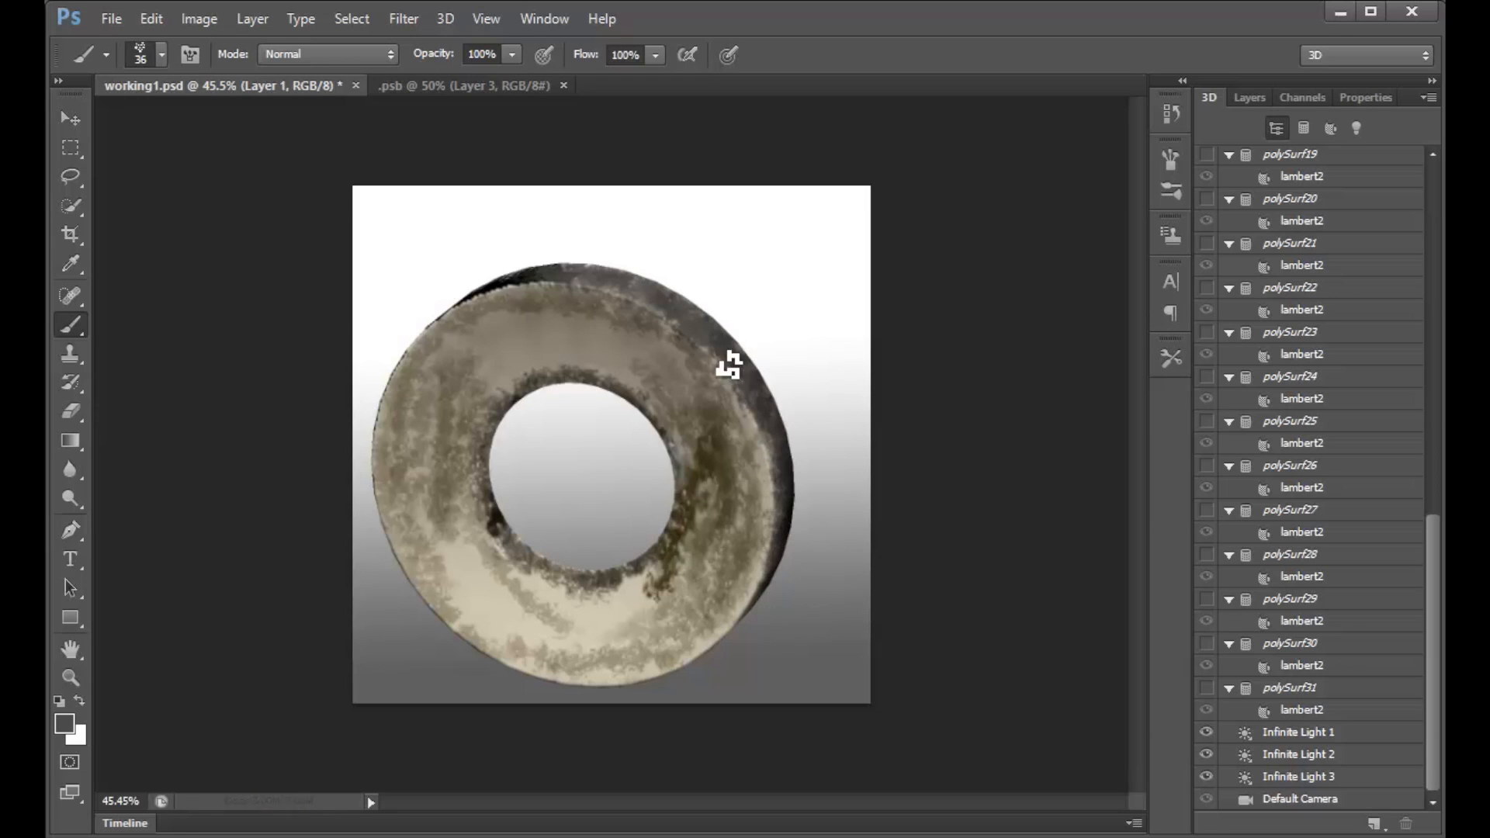
mouse_move(712, 347)
left_mouse_down()
mouse_move(787, 460)
mouse_move(781, 583)
left_mouse_up()
Tilt the ring to show its underside and brush dark gray over the lower-right part of the outer wall.
left_click(83, 115)
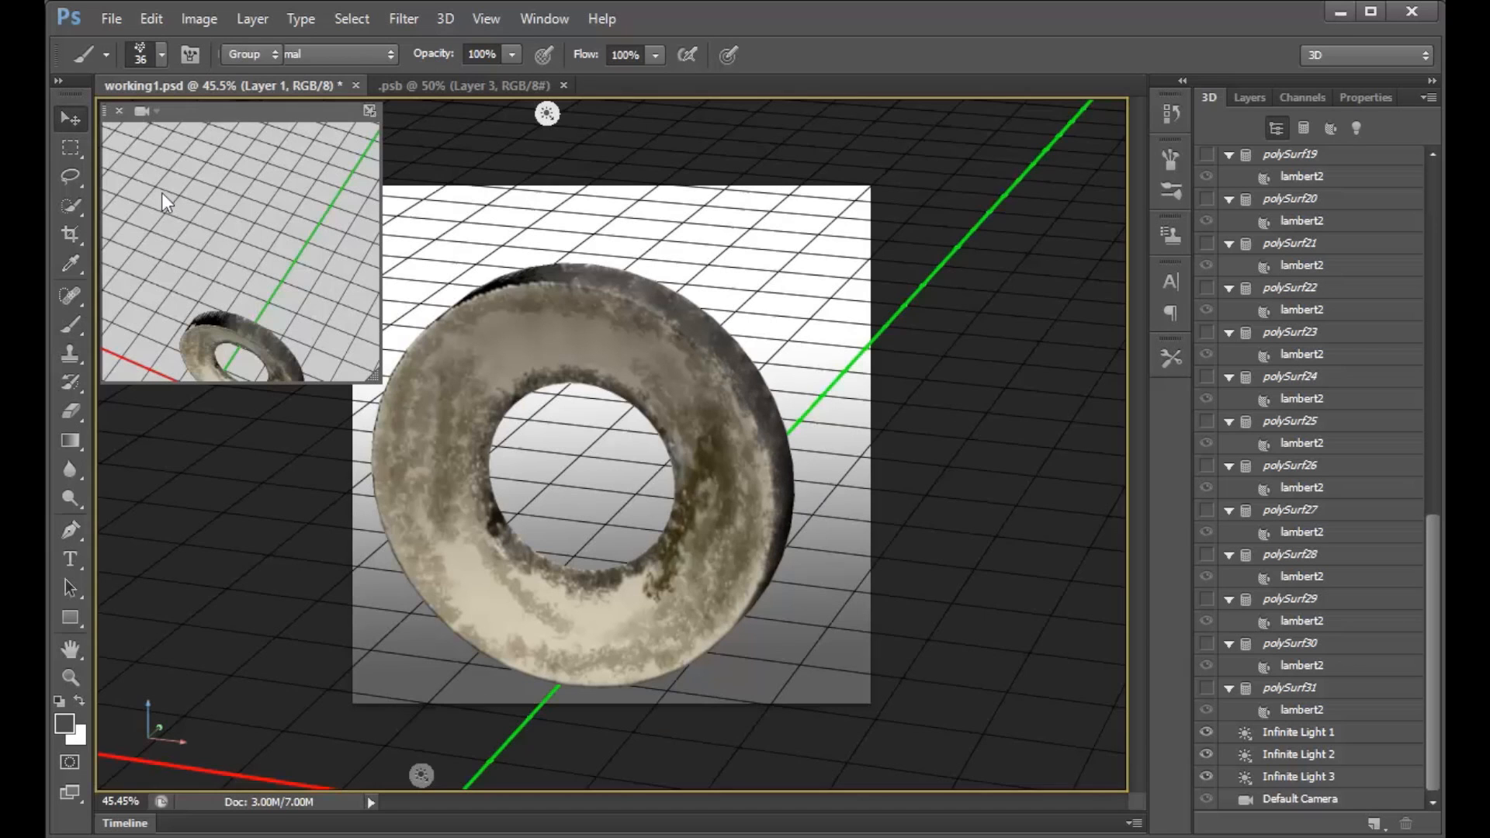
left_click_drag(811, 392, 787, 321)
left_click(76, 332)
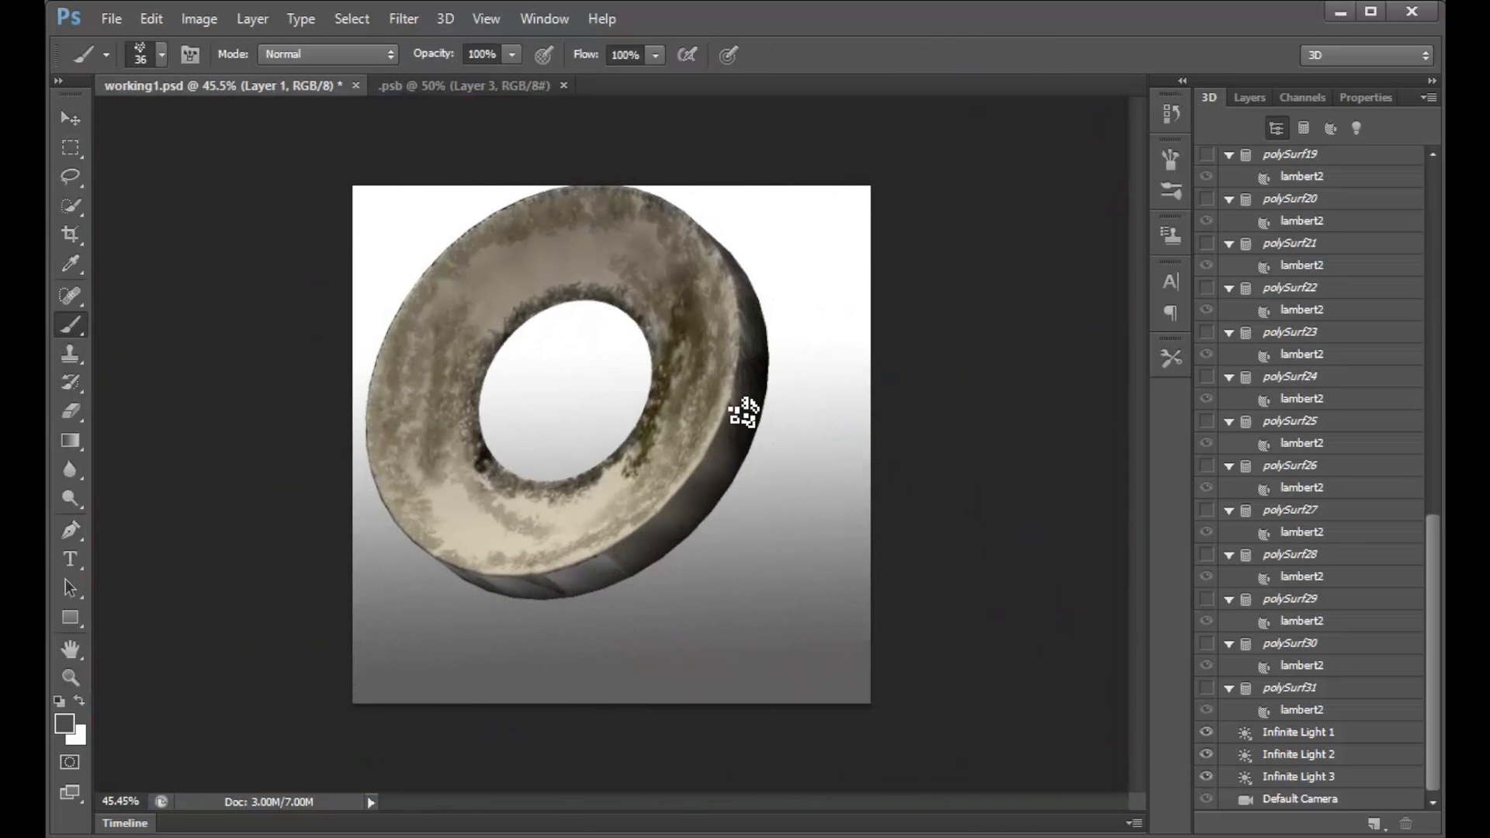
mouse_move(738, 433)
left_mouse_down()
mouse_move(663, 542)
mouse_move(583, 596)
mouse_move(743, 455)
mouse_move(737, 417)
mouse_move(749, 439)
mouse_move(679, 529)
mouse_move(566, 605)
mouse_move(718, 484)
mouse_move(742, 450)
mouse_move(761, 337)
left_mouse_up()
left_click(570, 599)
mouse_move(617, 562)
left_mouse_down()
mouse_move(738, 458)
mouse_move(762, 359)
mouse_move(761, 377)
left_mouse_up()
left_click(752, 367)
Orbit to the ring's lower-left outer wall and brush it dark gray.
left_click(70, 118)
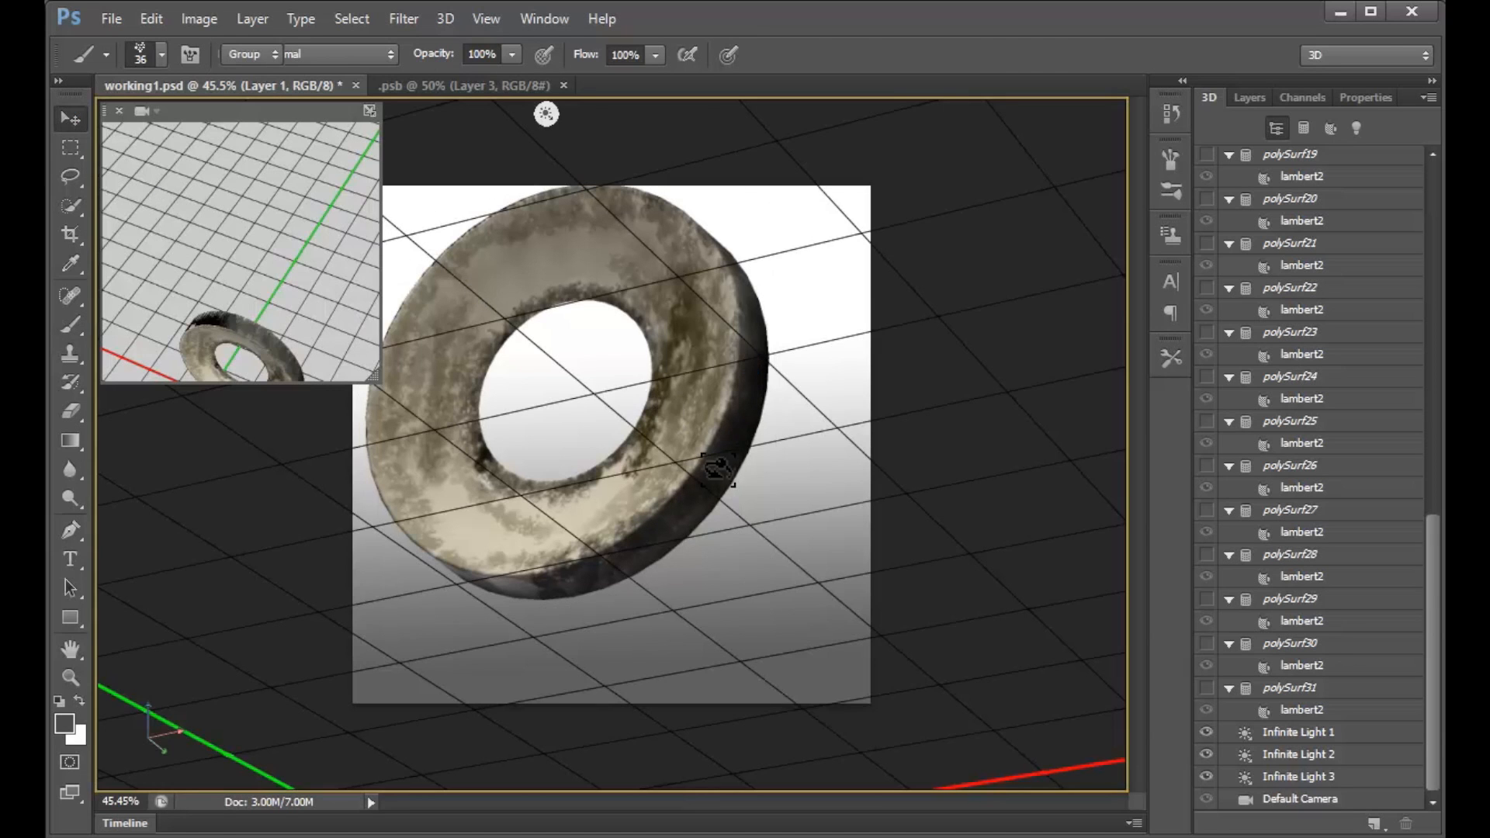
mouse_move(752, 509)
left_mouse_down()
mouse_move(854, 481)
mouse_move(862, 442)
left_mouse_up()
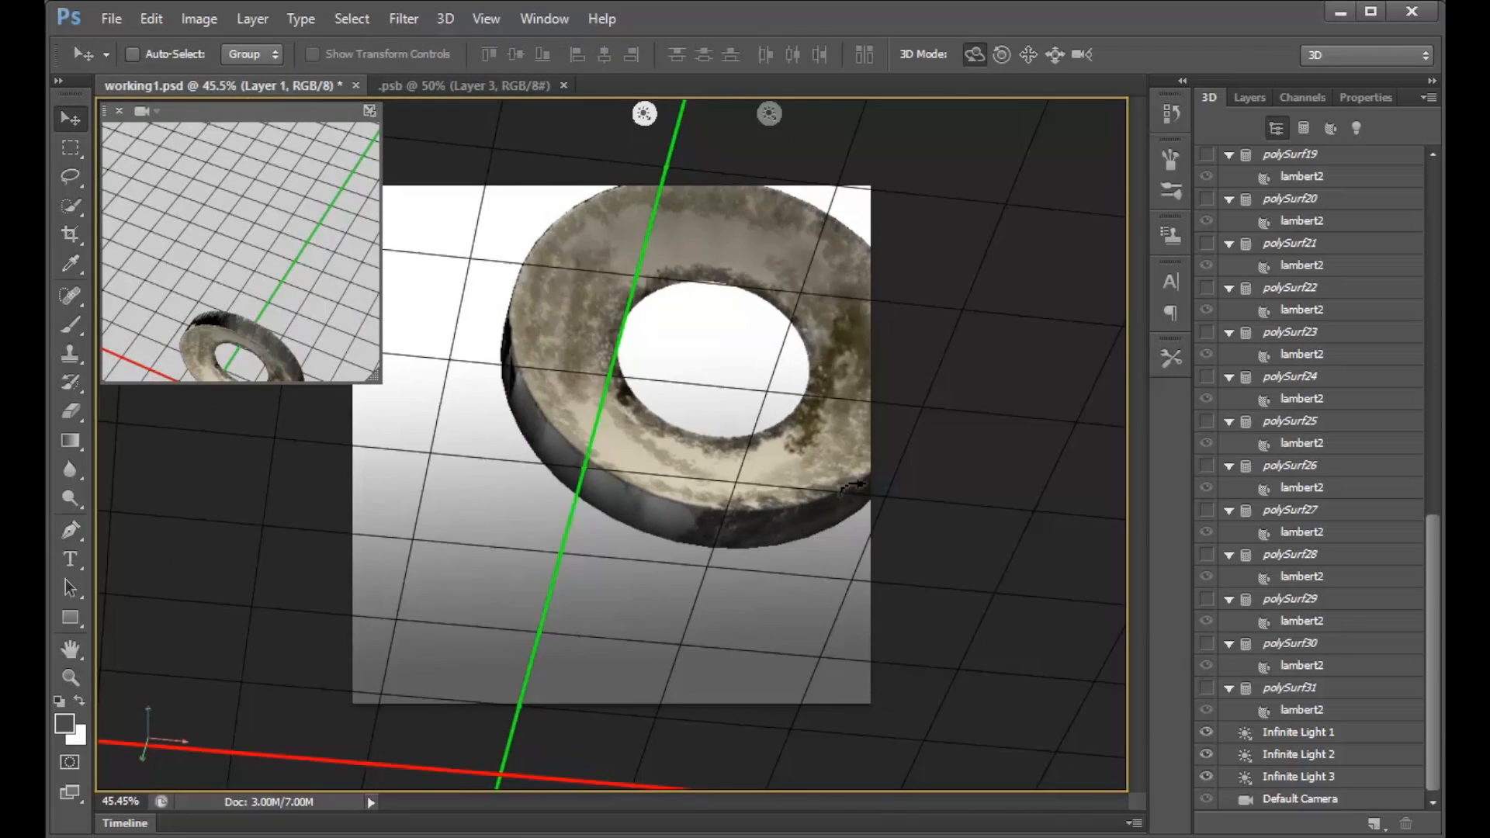
left_click(70, 325)
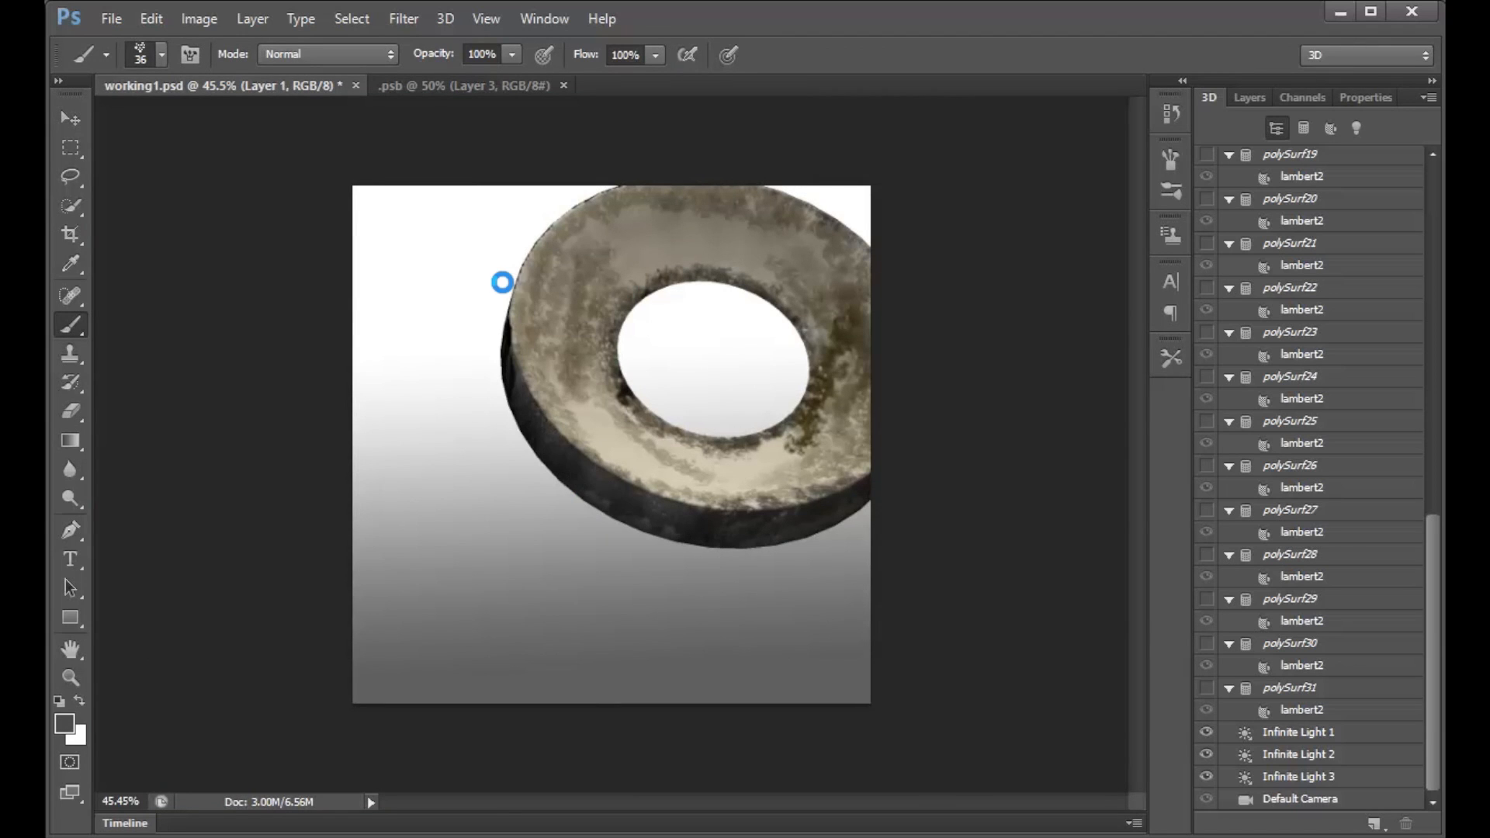
Orbit to the ring's left outer wall and paint dark gray over its black streaks and light gaps.
key("v")
left_click_drag(605, 301, 576, 372)
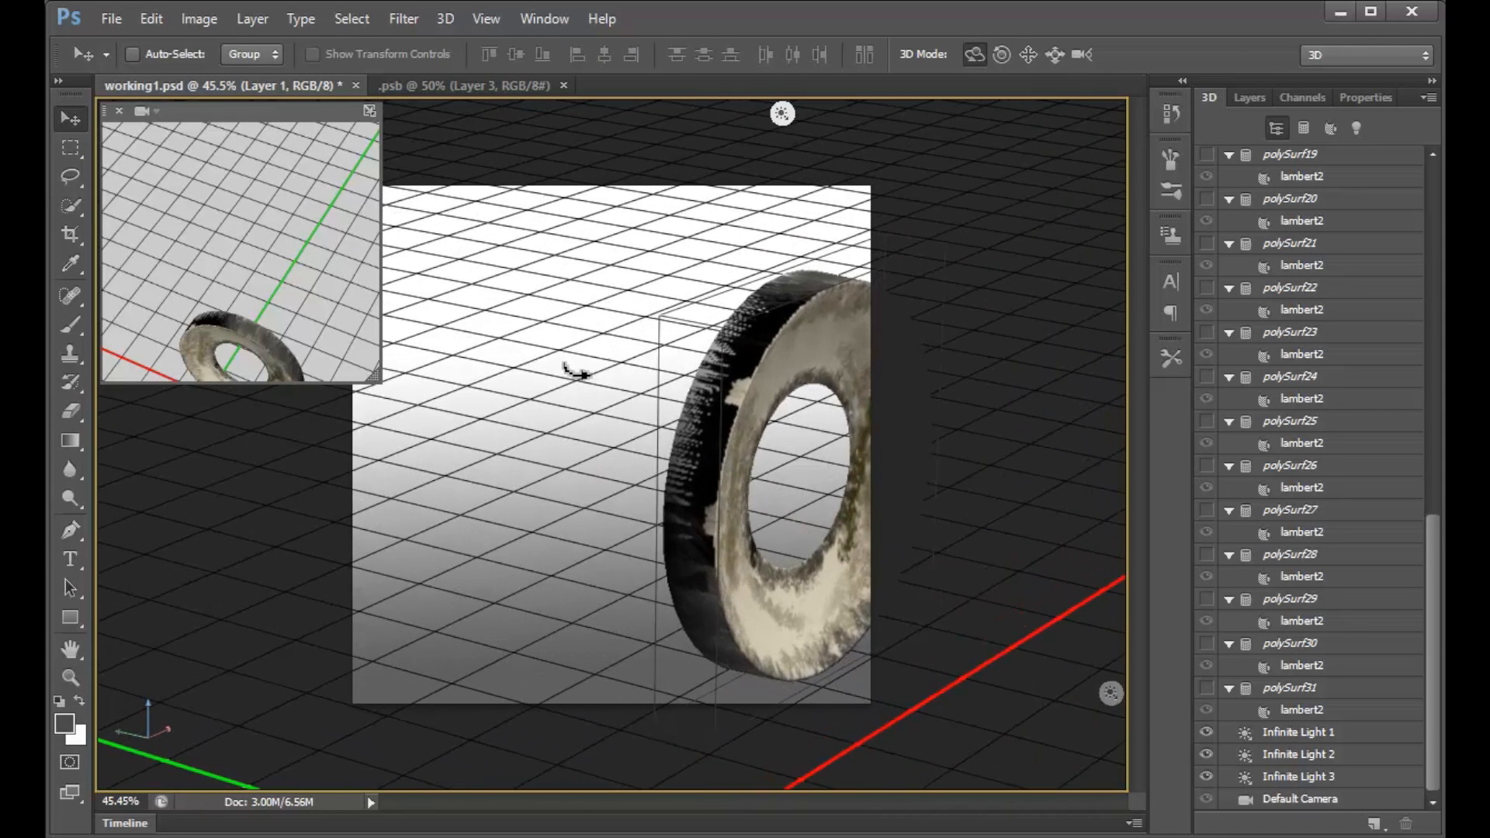
left_click(72, 327)
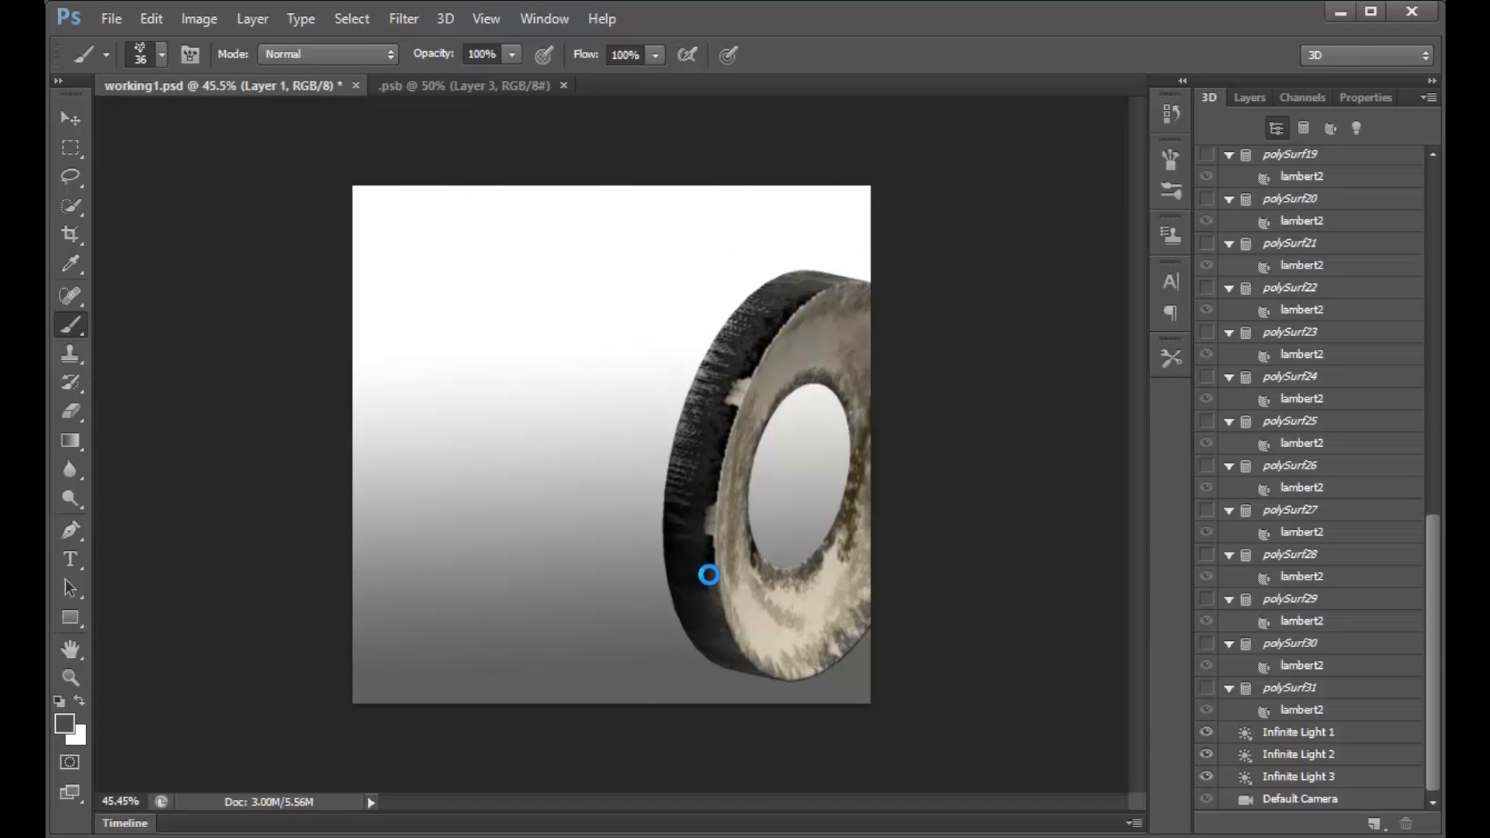
mouse_move(718, 575)
left_mouse_down()
mouse_move(752, 383)
mouse_move(822, 298)
left_mouse_up()
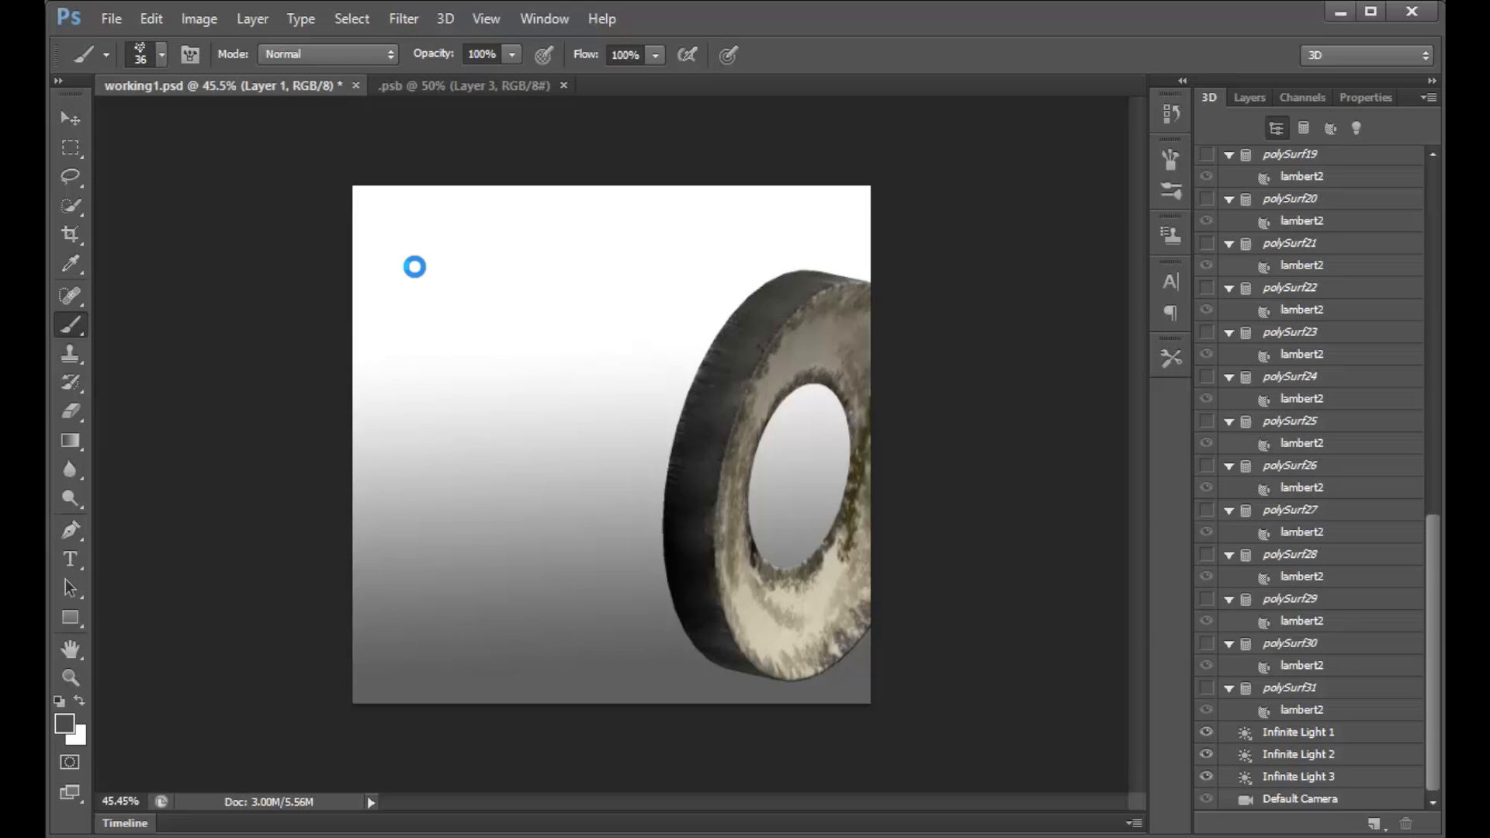
Pan the 3D view to bring the whole ring back inside the canvas.
key("v")
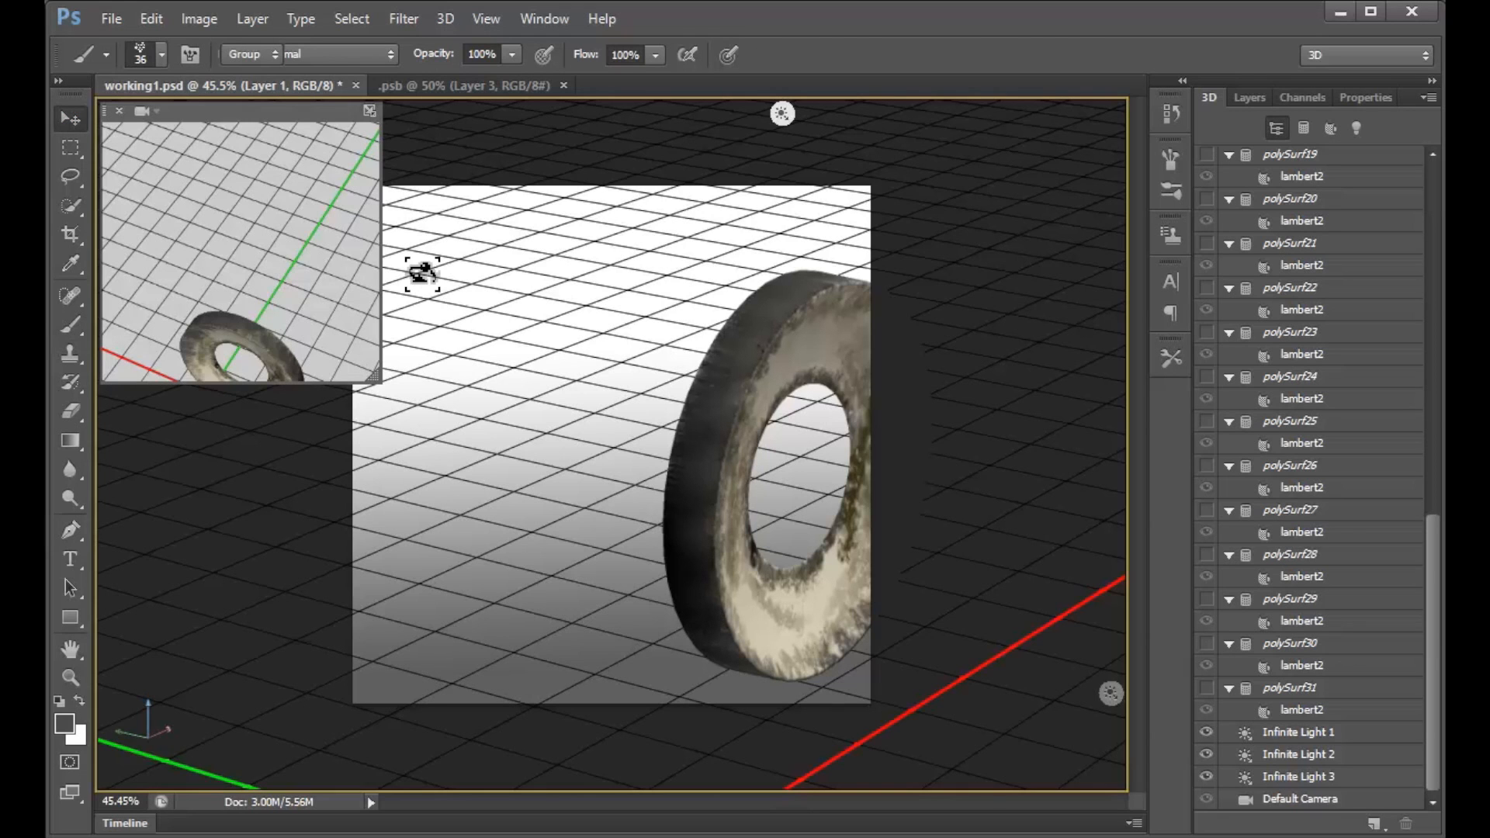
left_click(1029, 54)
left_click_drag(732, 249, 642, 210)
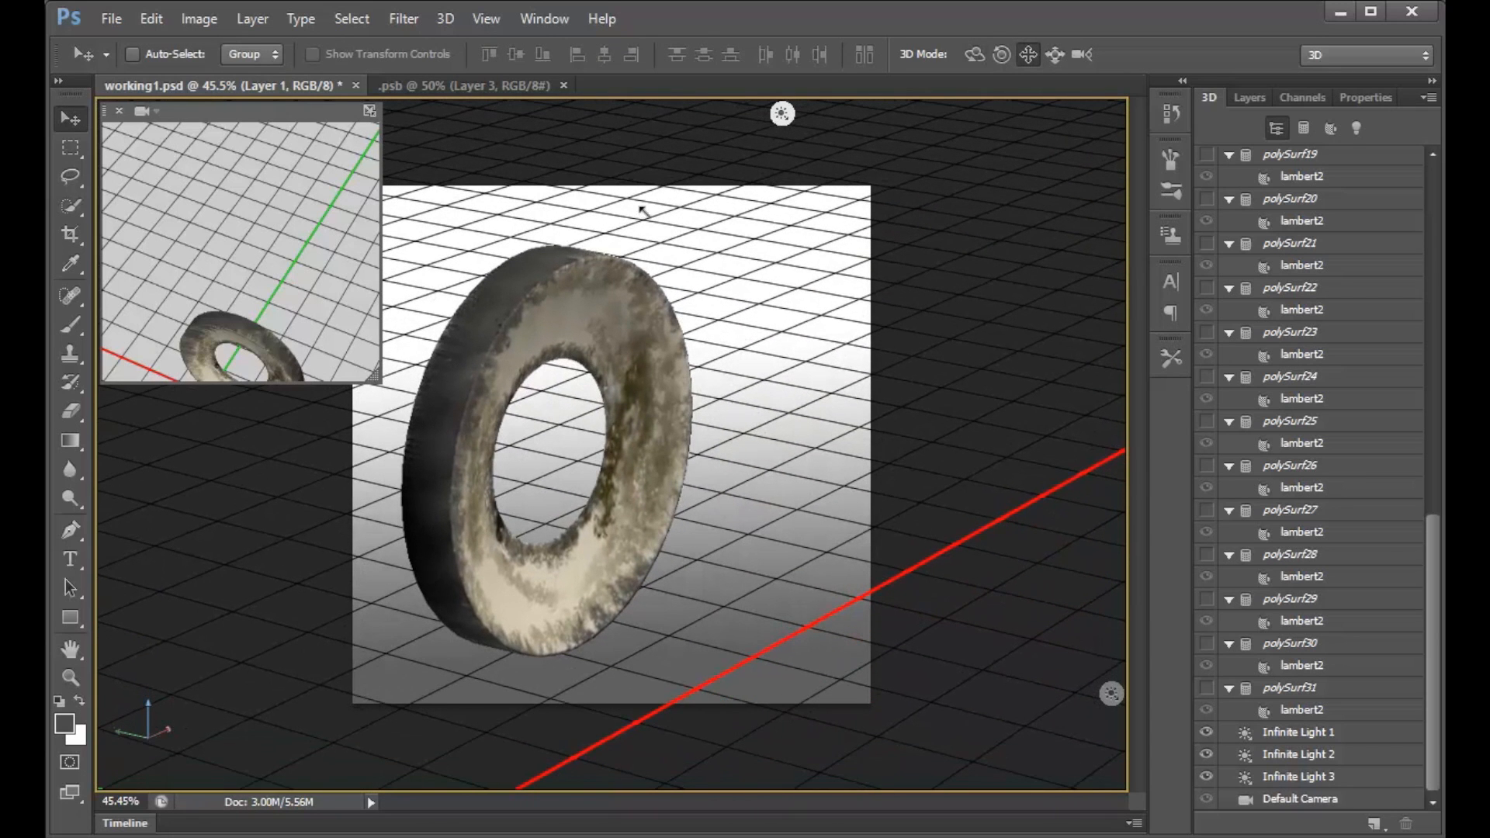
Choose the soft round brush at 36 px and 0% hardness and paint dark gray along the ring's left front edge.
left_click(70, 324)
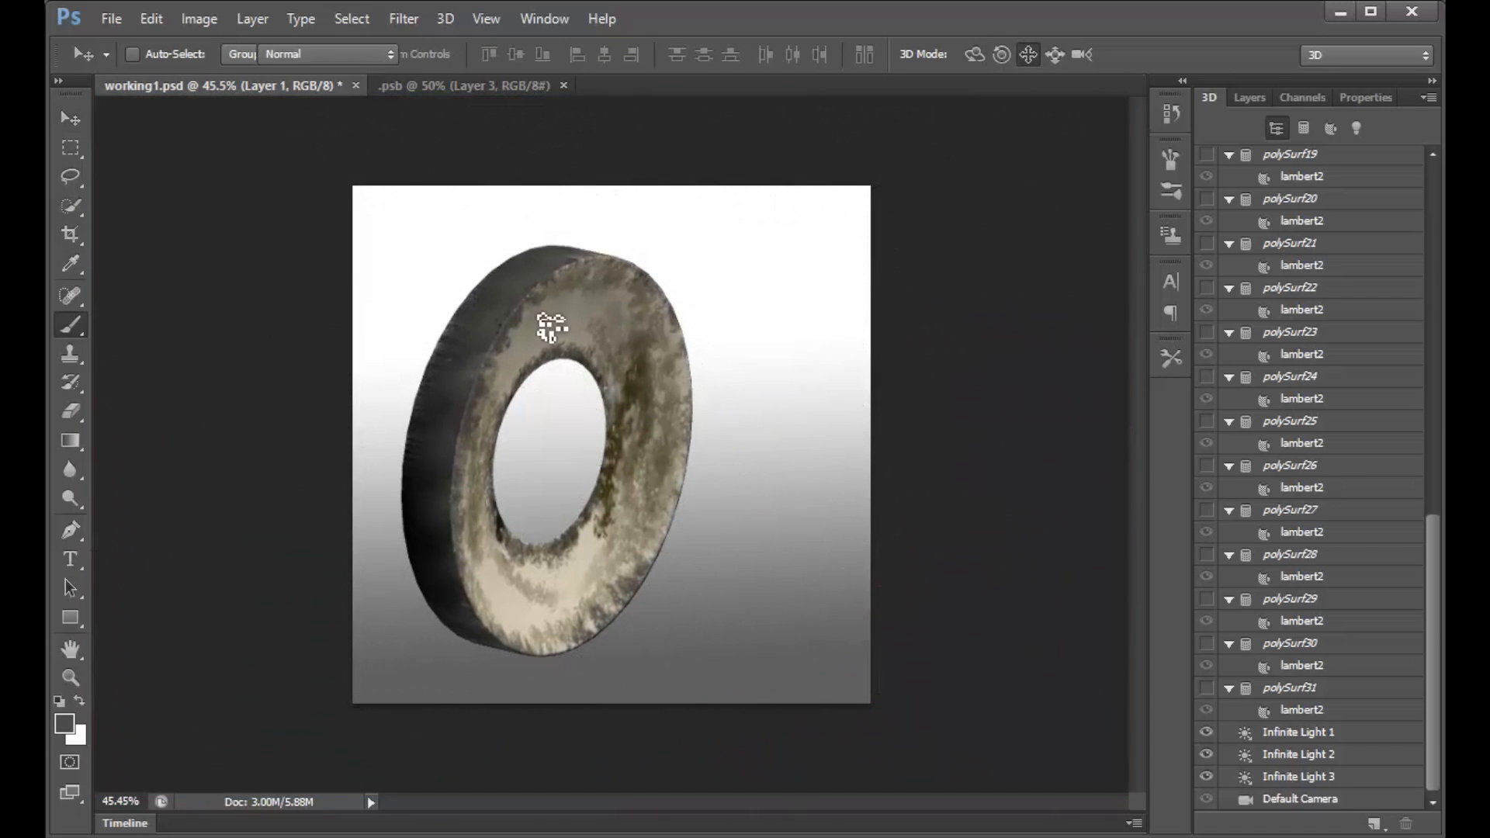
right_click(766, 396)
mouse_move(1025, 635)
left_mouse_down()
mouse_move(1023, 595)
mouse_move(997, 565)
left_mouse_up()
left_click(892, 559)
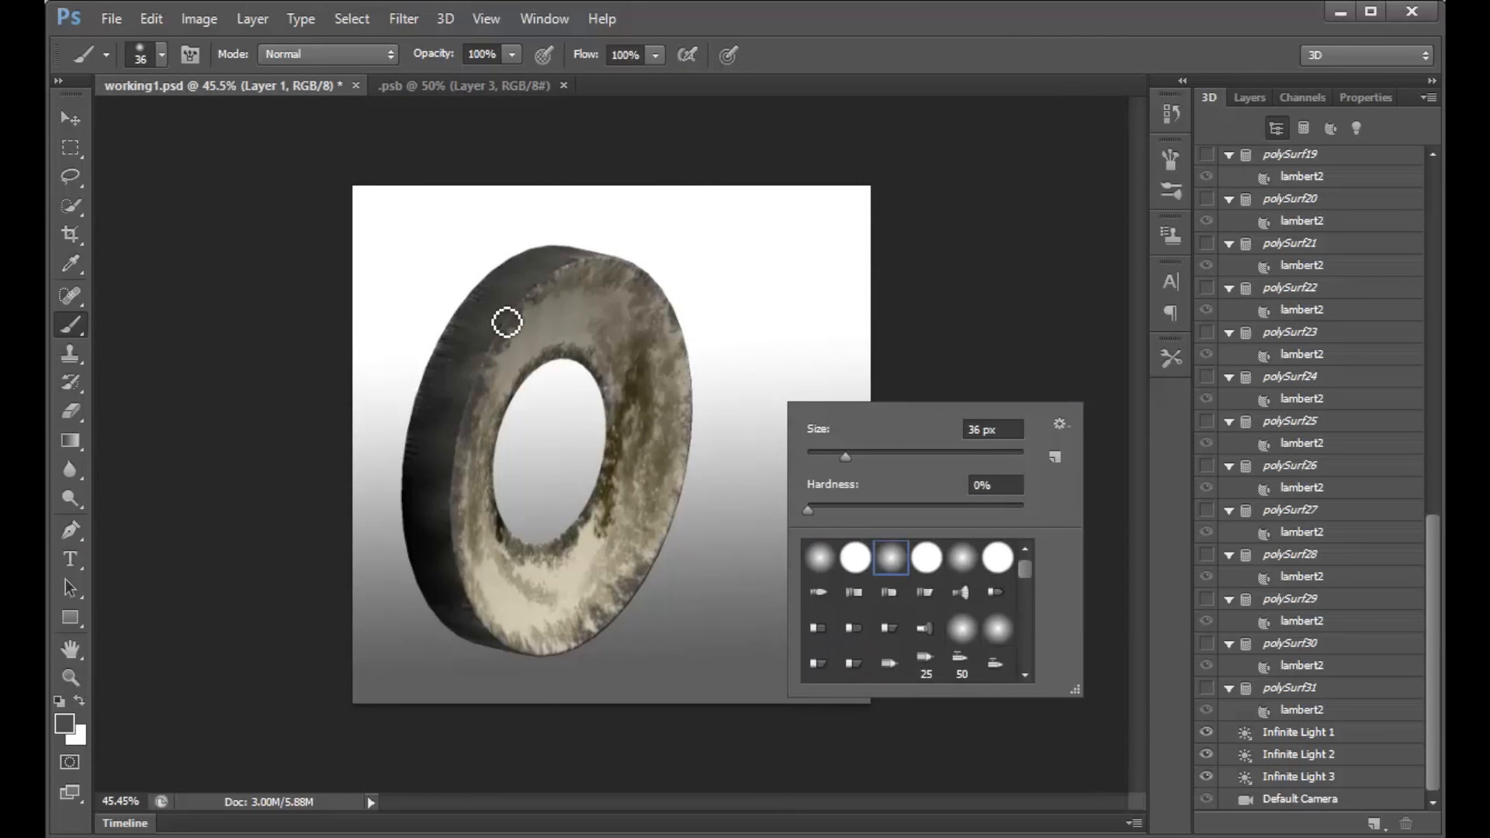
left_click_drag(515, 328, 502, 362)
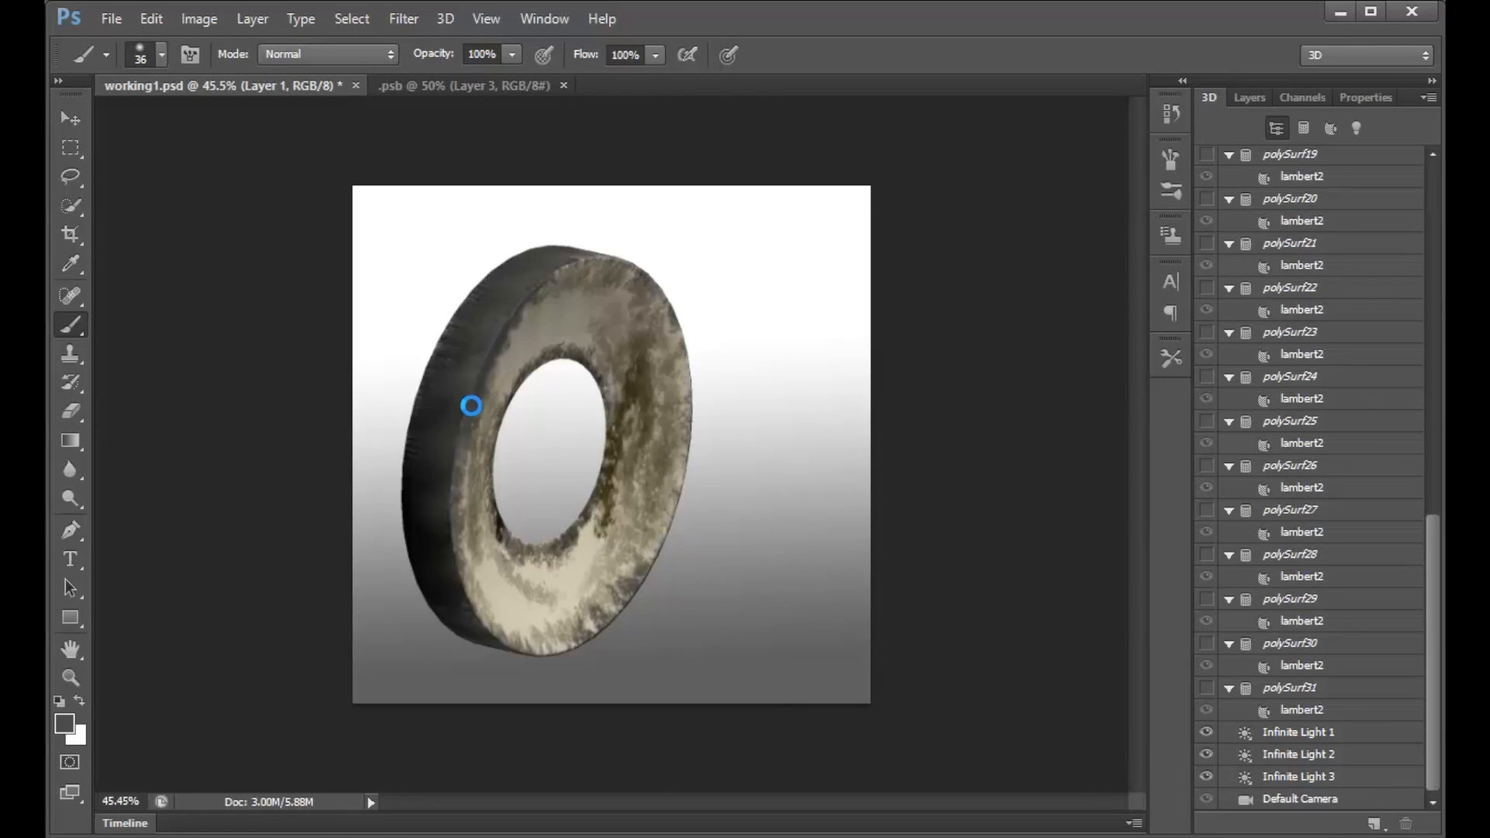
left_click_drag(461, 520, 463, 522)
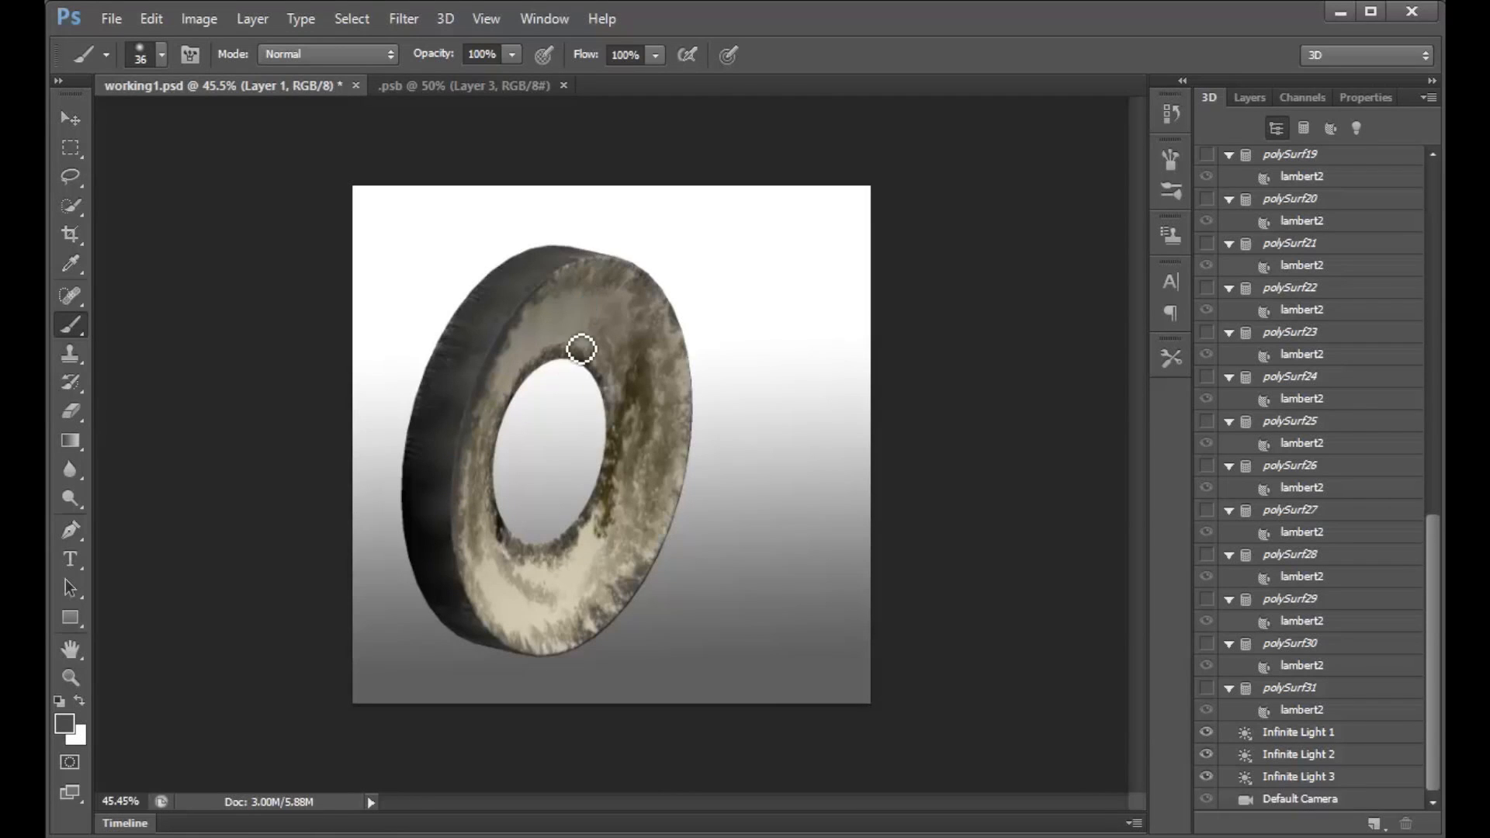
Orbit and pan until the ring's right wall shows, and brush dark gray along the front edge at the top and right.
left_click(70, 118)
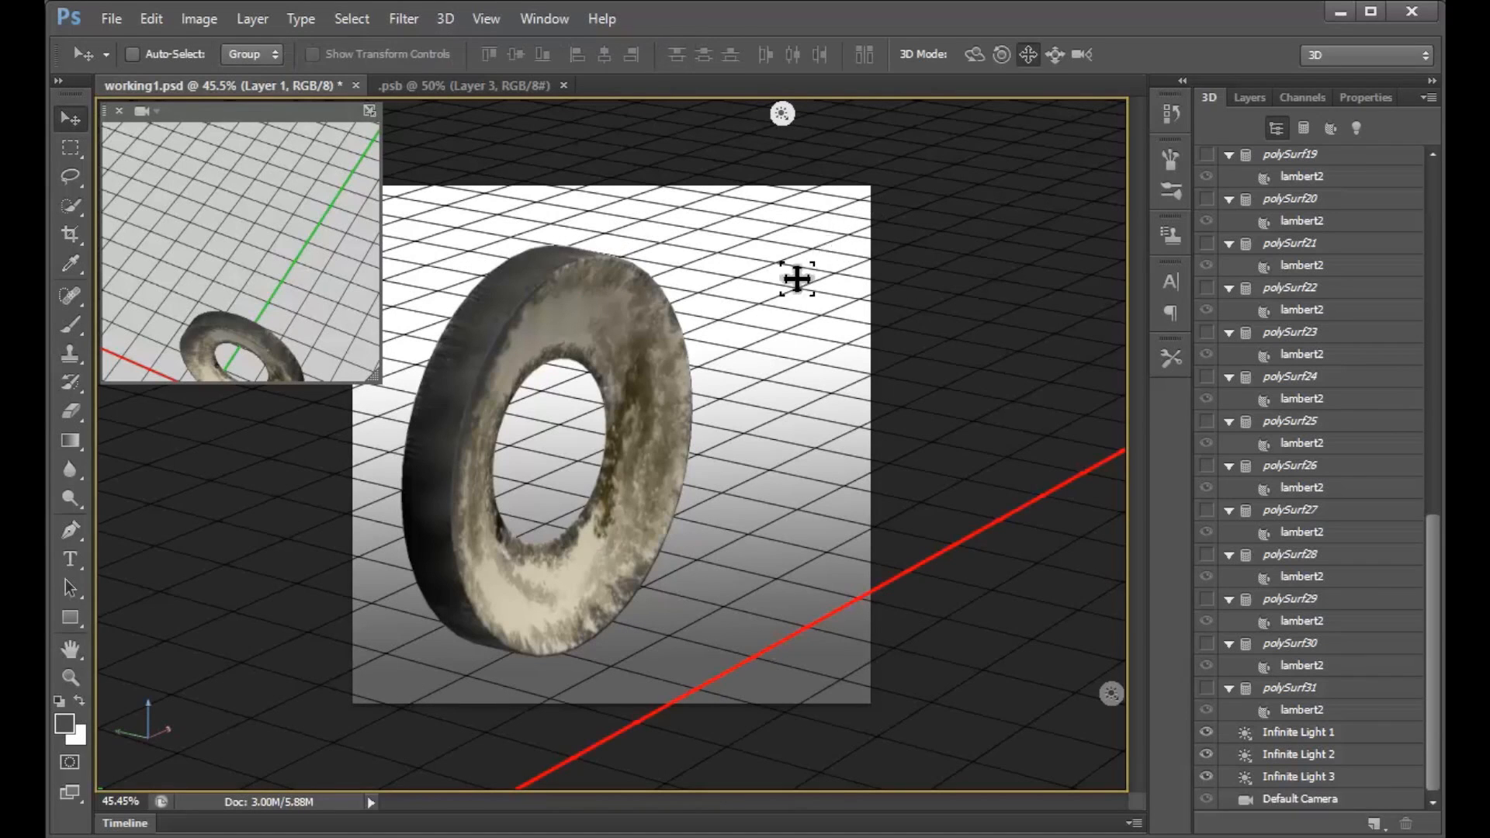
left_click(974, 55)
left_click_drag(706, 316, 795, 236)
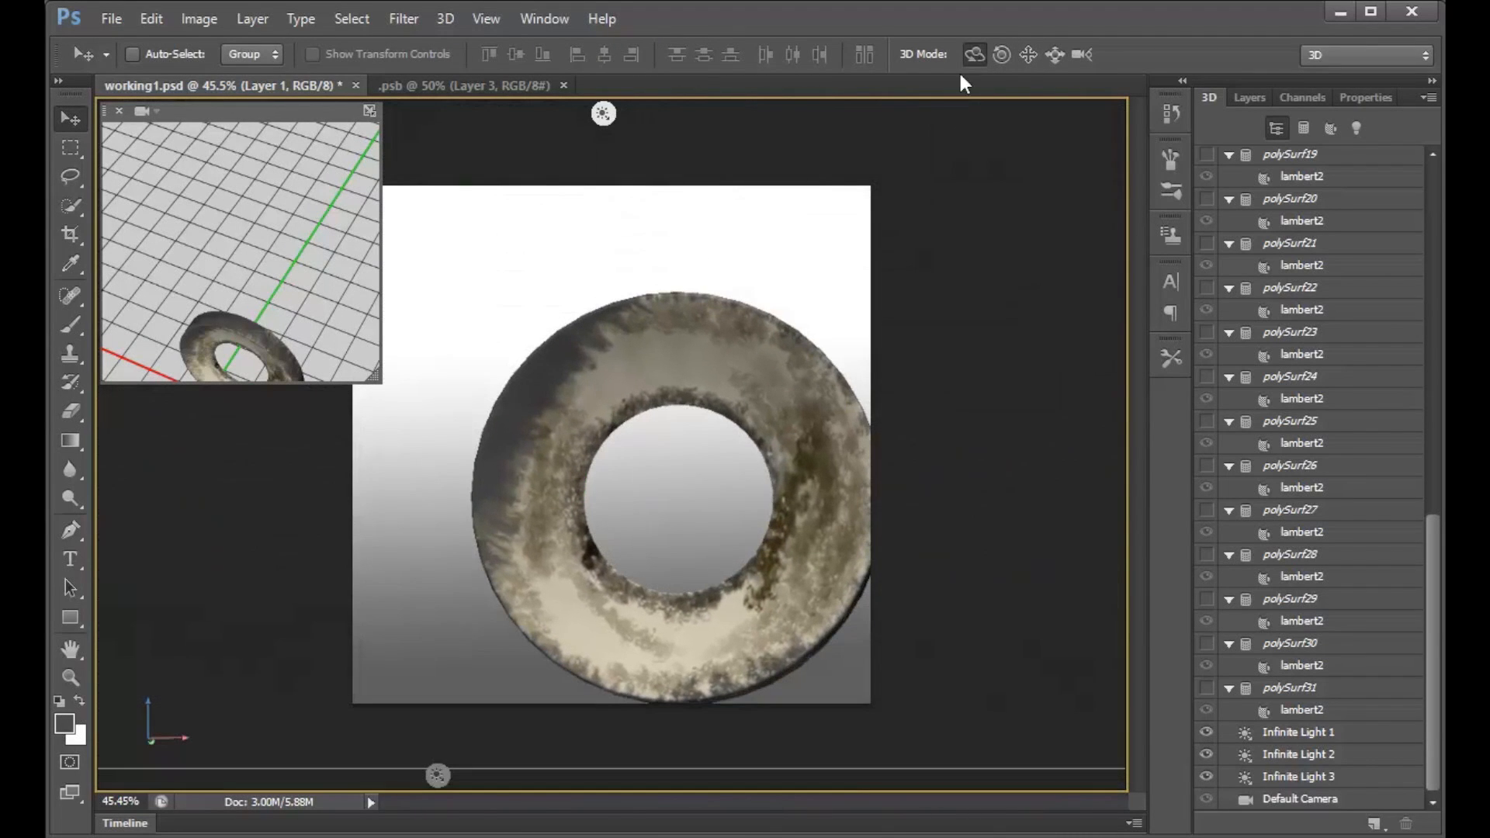
mouse_move(725, 272)
left_mouse_down()
mouse_move(688, 256)
mouse_move(764, 283)
mouse_move(789, 326)
mouse_move(752, 319)
mouse_move(751, 347)
mouse_move(726, 289)
left_mouse_up()
left_click(1026, 59)
left_click(71, 326)
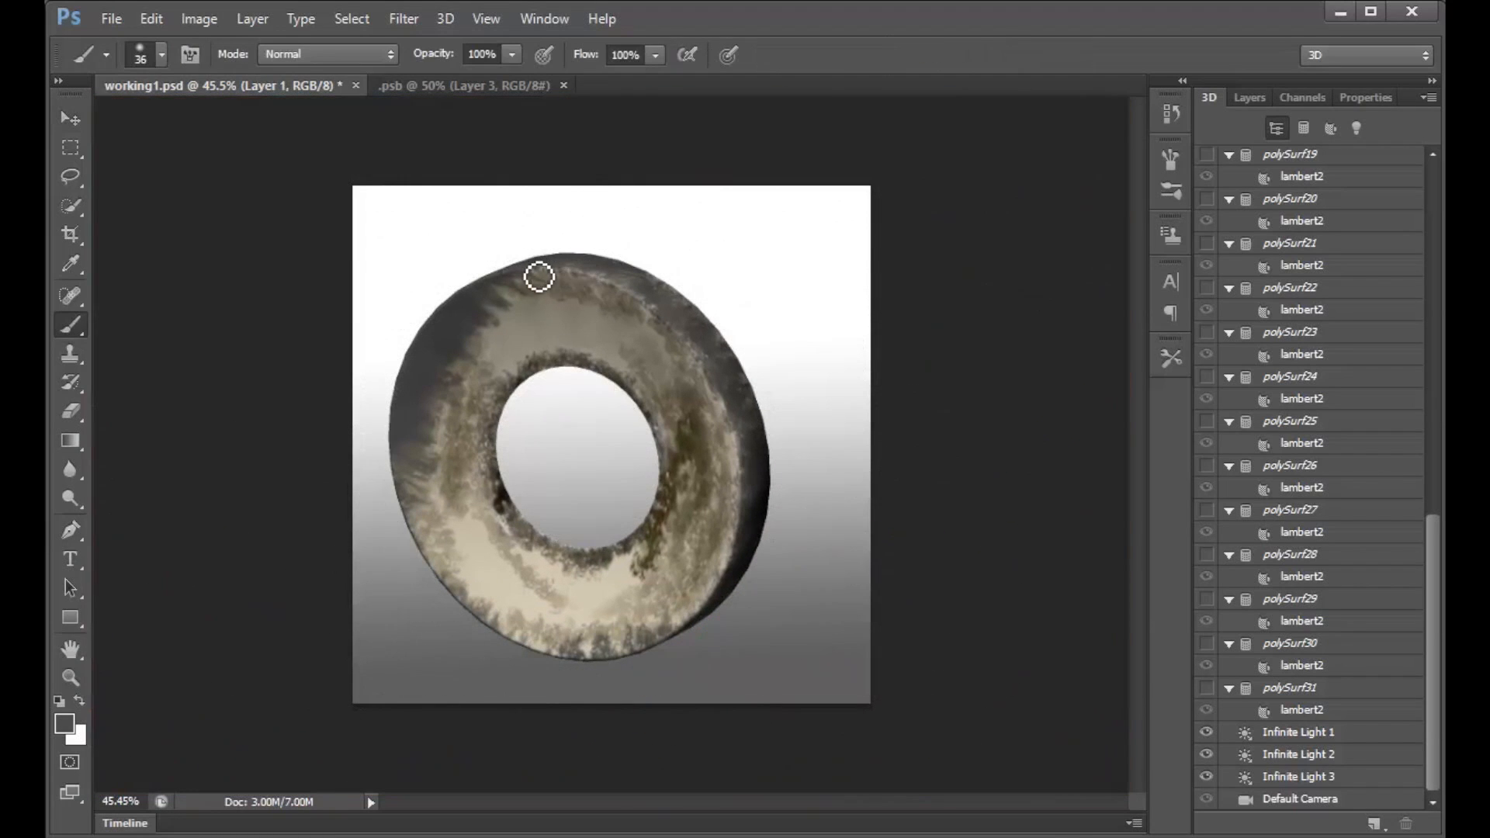
left_click_drag(542, 264, 582, 264)
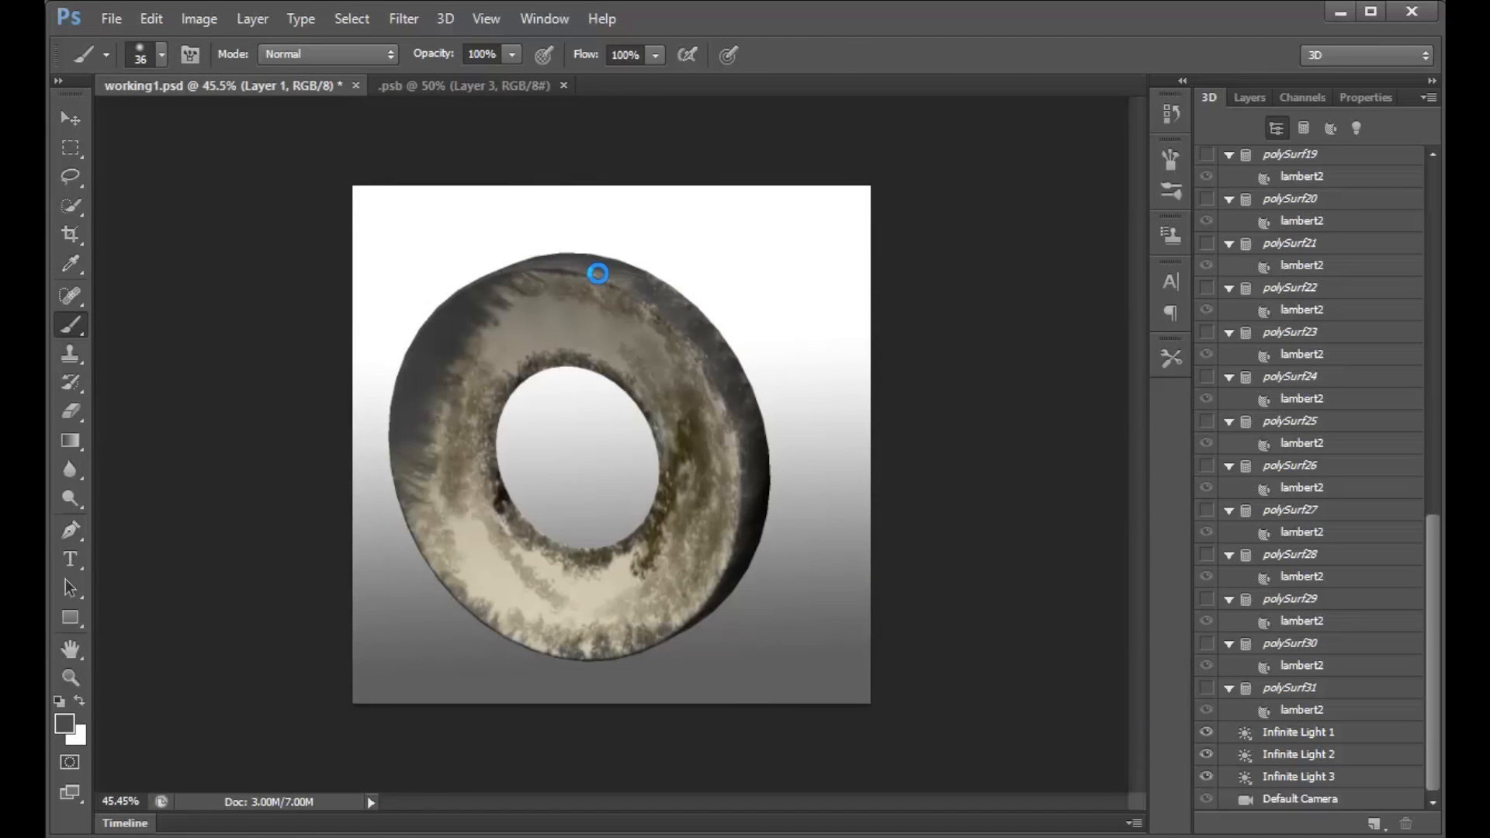
left_click_drag(646, 303, 683, 327)
mouse_move(722, 417)
left_mouse_down()
mouse_move(702, 358)
mouse_move(632, 298)
mouse_move(686, 345)
mouse_move(724, 417)
mouse_move(735, 388)
mouse_move(704, 353)
mouse_move(744, 474)
mouse_move(743, 432)
left_mouse_up()
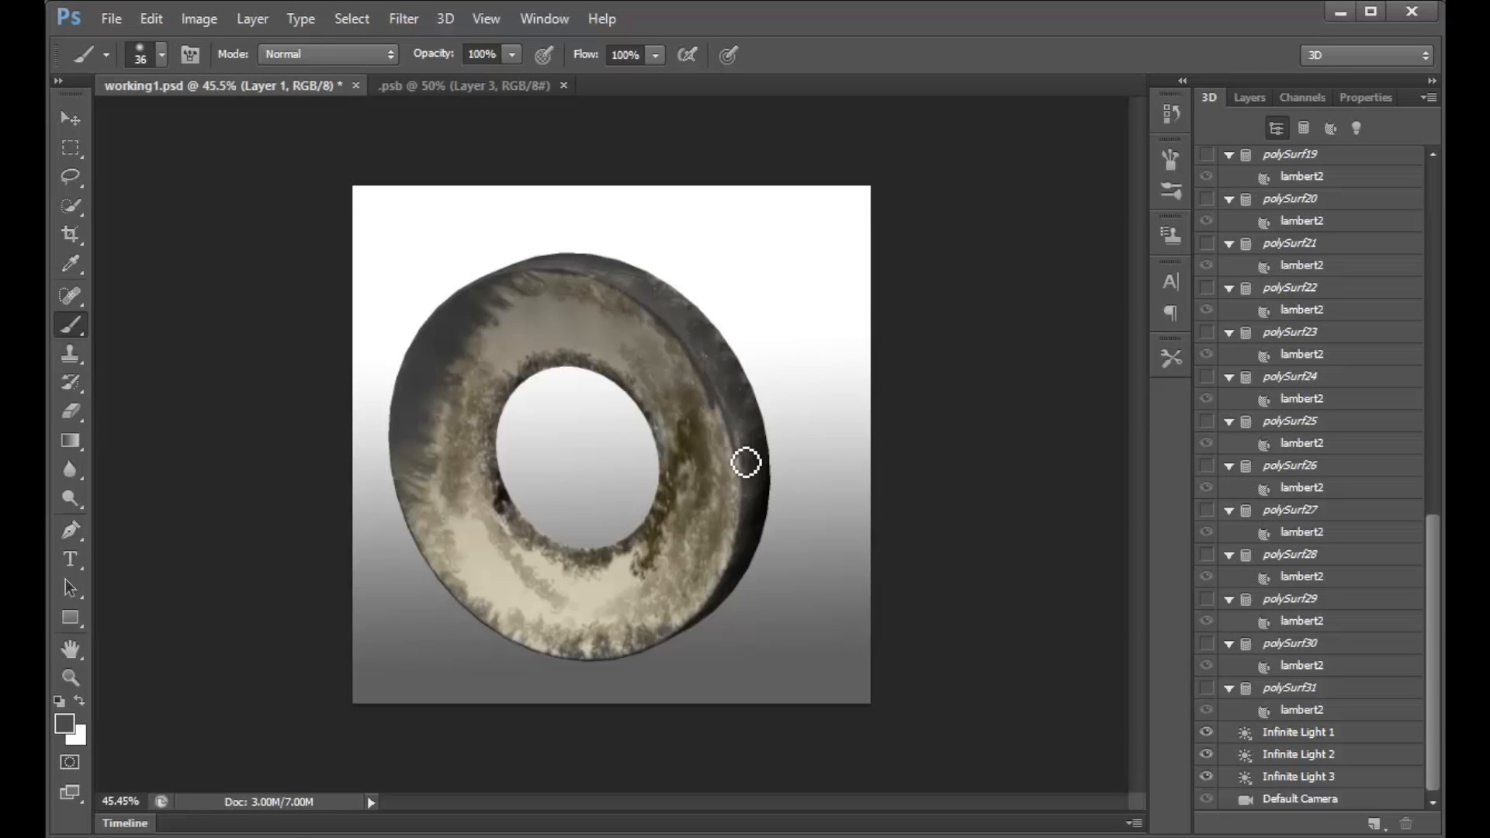
left_click_drag(746, 542, 759, 515)
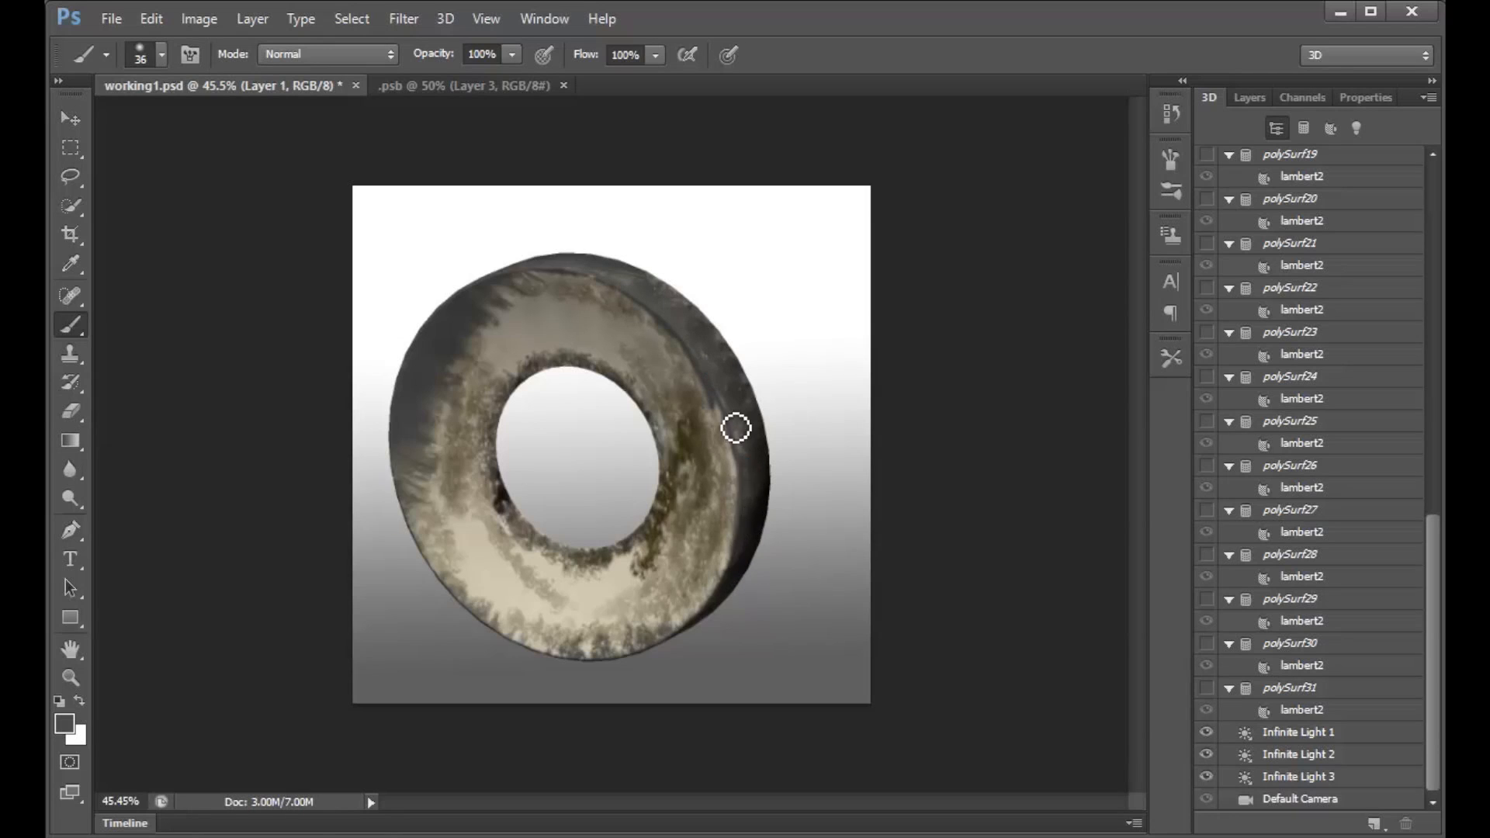
mouse_move(710, 379)
left_mouse_down()
mouse_move(748, 505)
mouse_move(739, 609)
mouse_move(675, 645)
left_mouse_up()
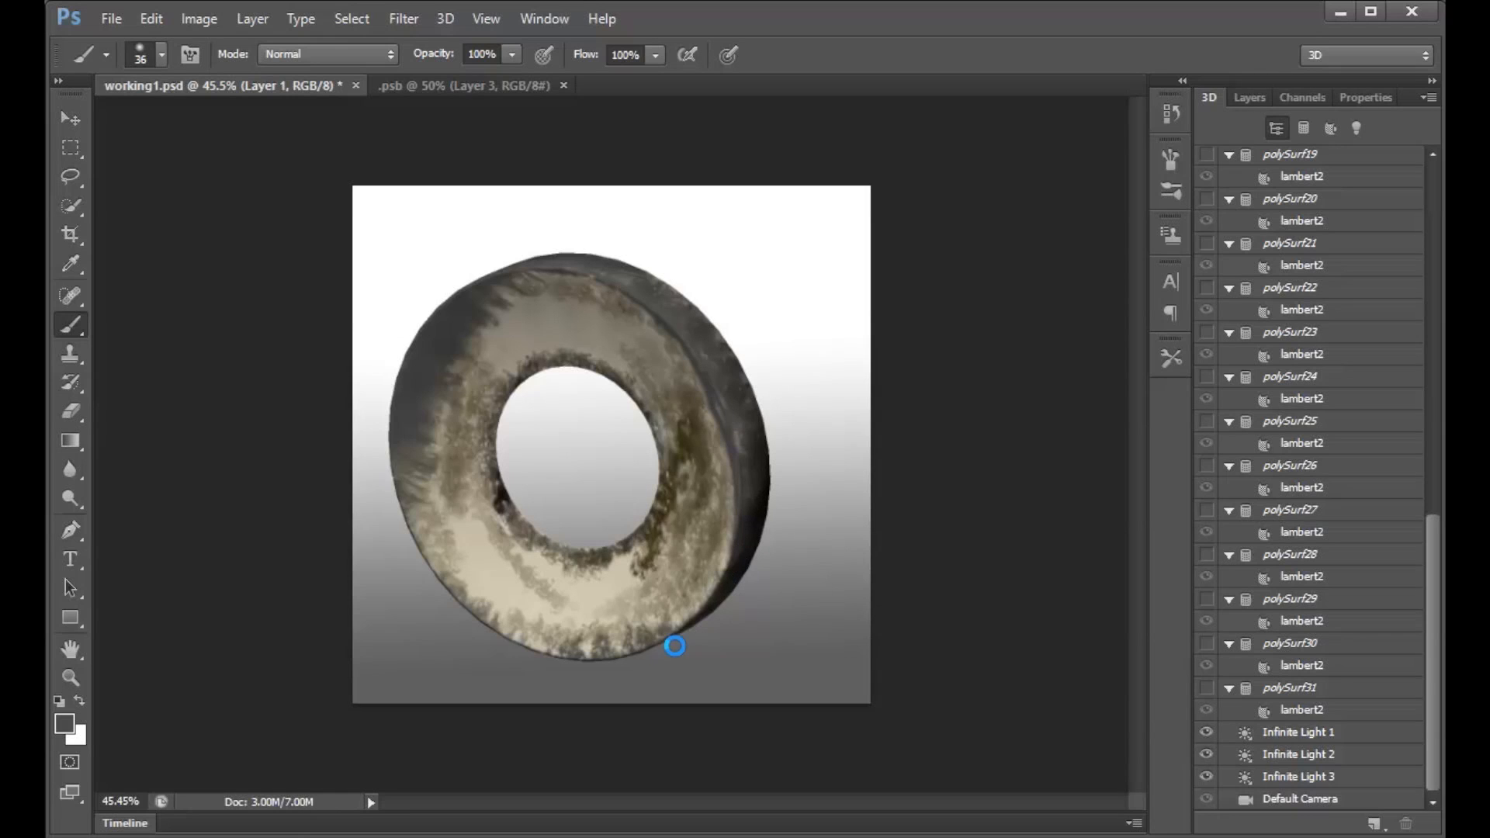
Paint dark gray along the ring's front edge from lower left across the bottom to lower right.
mouse_move(475, 595)
left_mouse_down()
mouse_move(422, 538)
mouse_move(400, 468)
mouse_move(428, 576)
mouse_move(444, 563)
mouse_move(416, 505)
mouse_move(411, 536)
left_mouse_up()
left_click_drag(469, 607, 417, 524)
left_click_drag(546, 662, 676, 653)
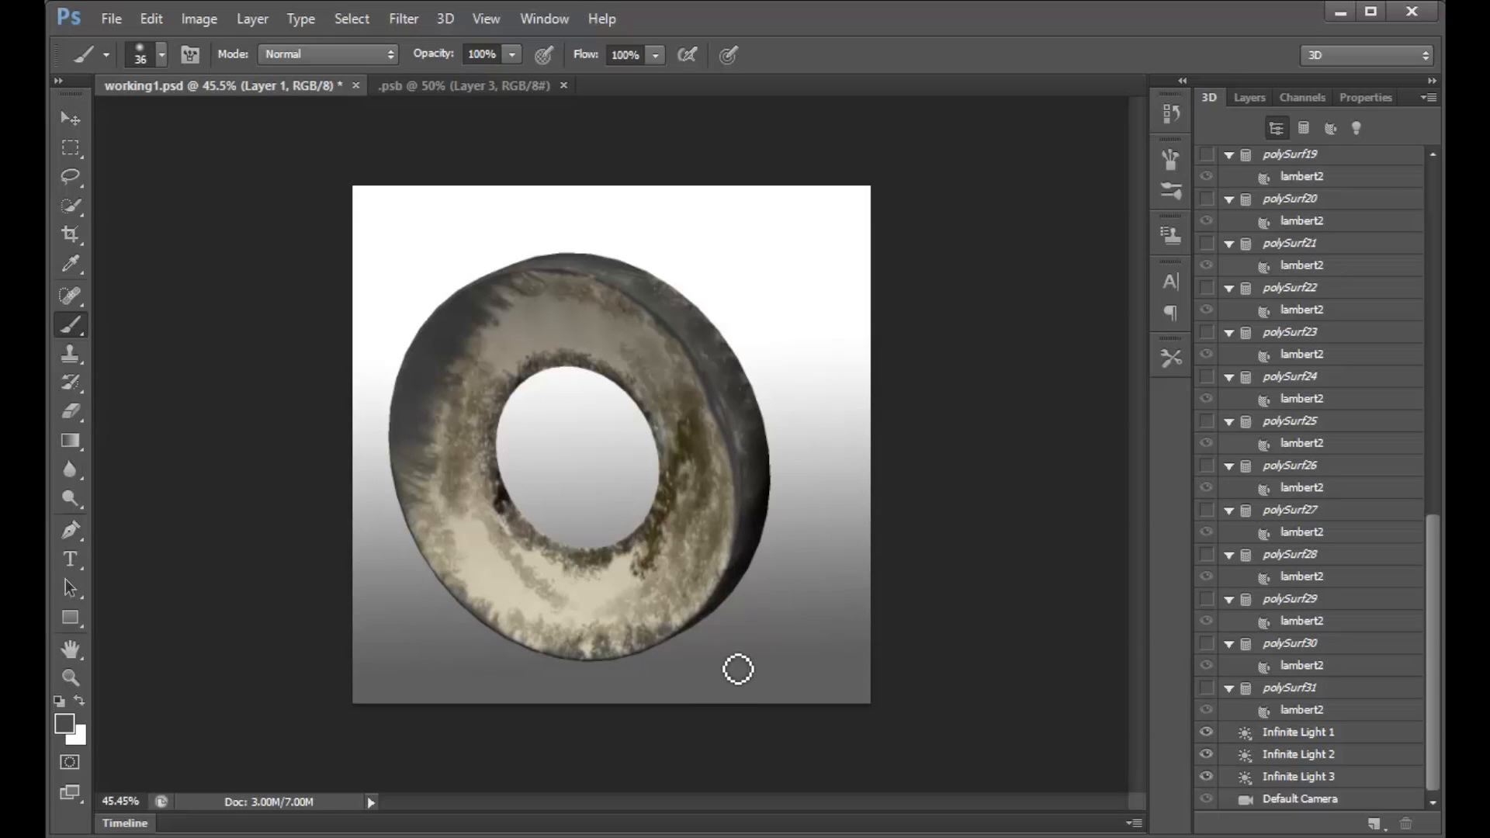
mouse_move(624, 666)
left_mouse_down()
mouse_move(743, 587)
mouse_move(738, 548)
left_mouse_up()
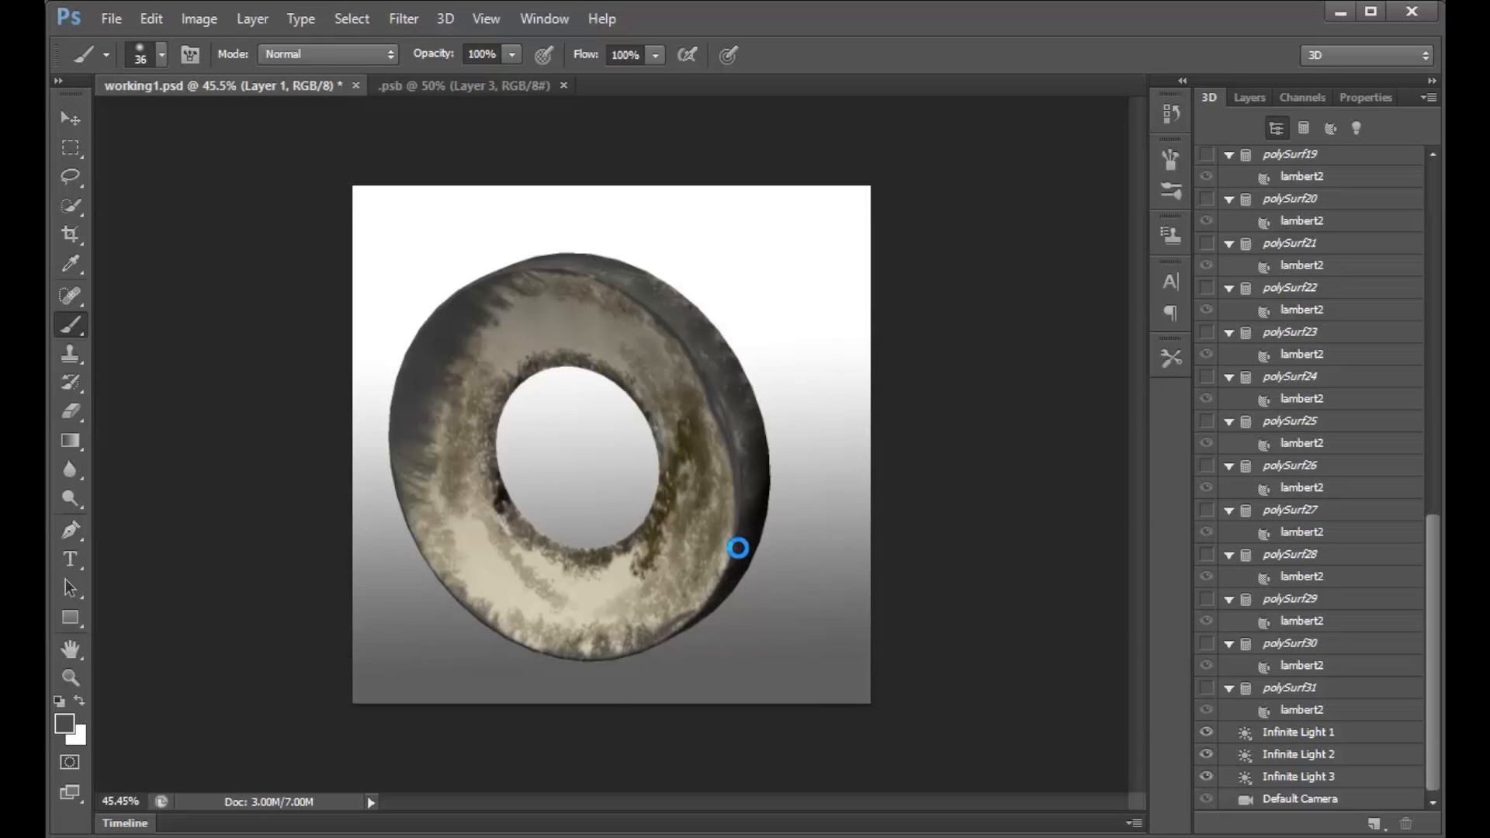
left_click_drag(668, 673, 725, 606)
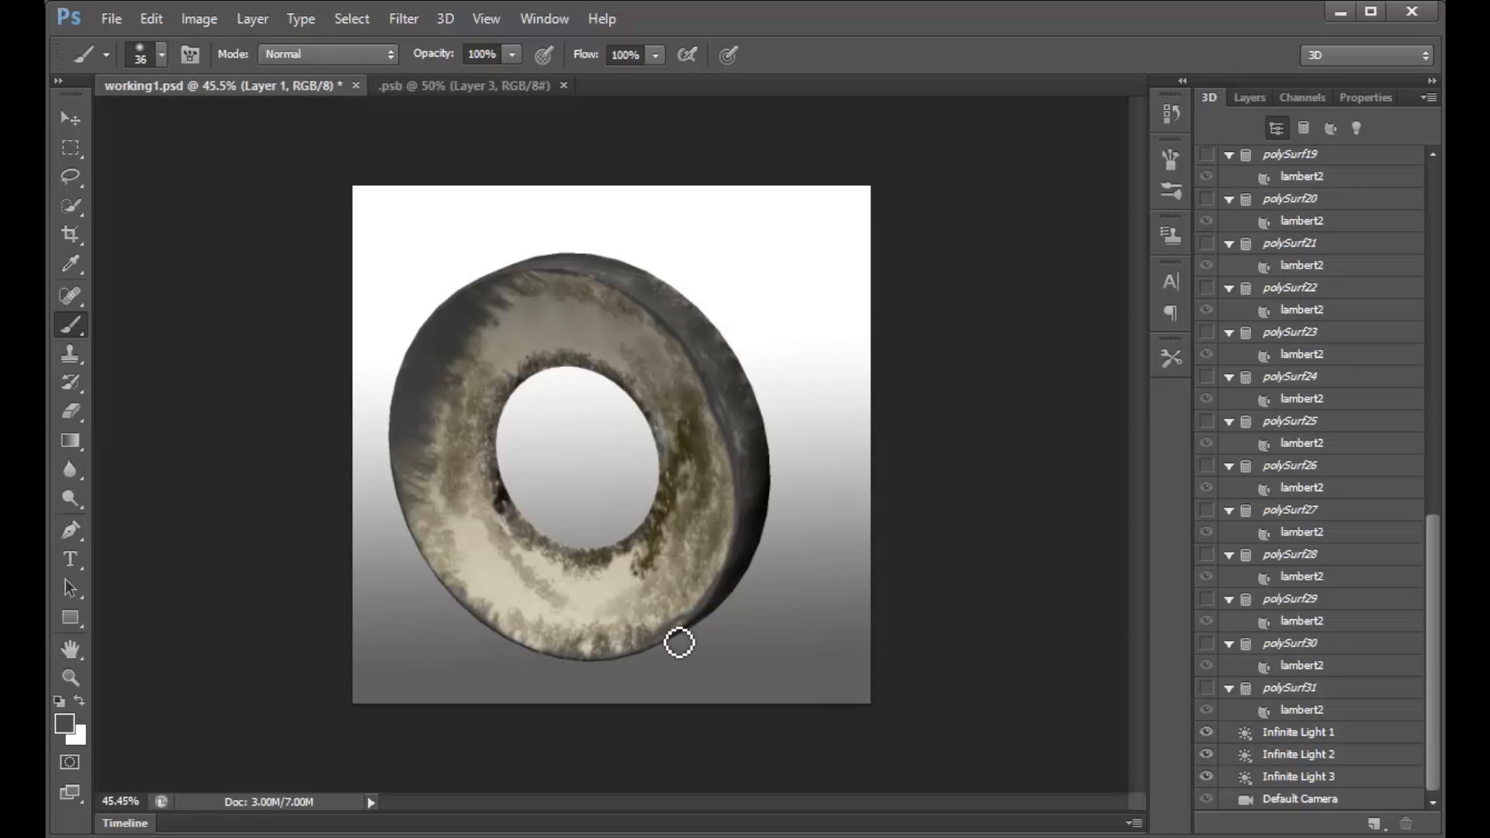
left_click_drag(765, 525, 725, 616)
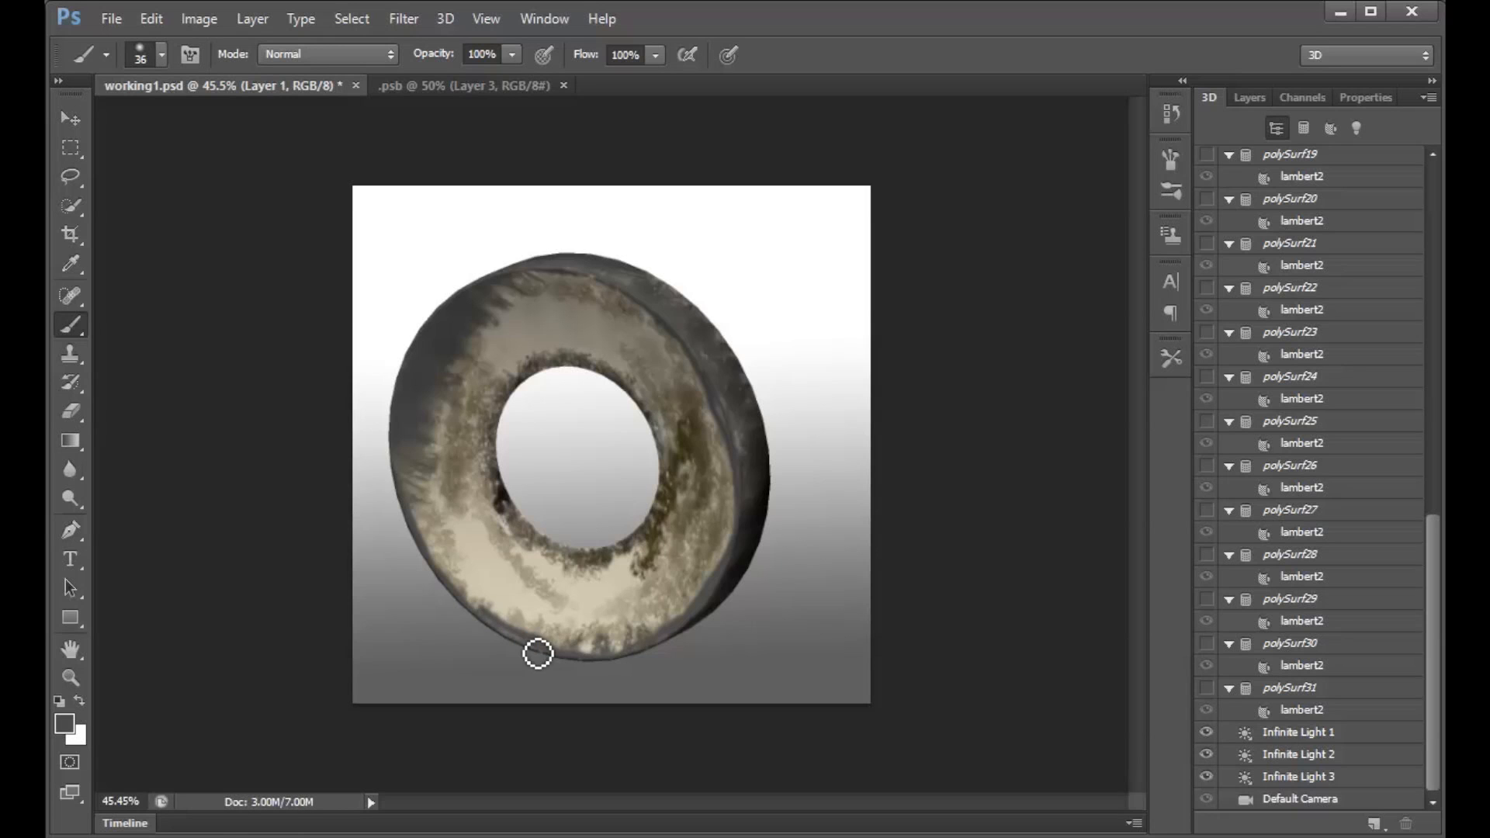
Orbit the ring to face the view straight on and switch to the speckled 79 brush tip at 33 px.
key("v")
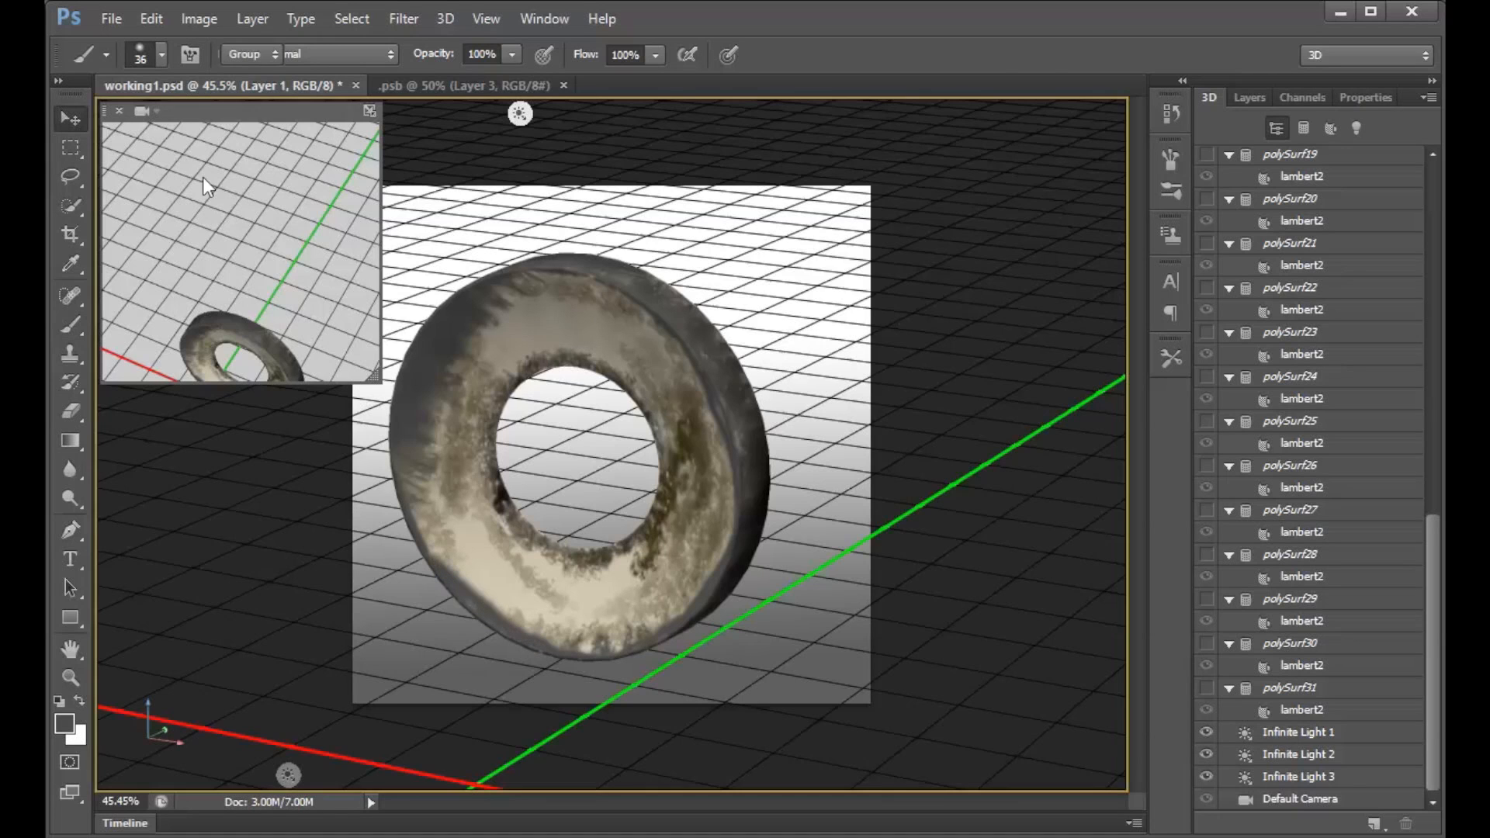
left_click(973, 56)
left_click_drag(808, 349, 892, 339)
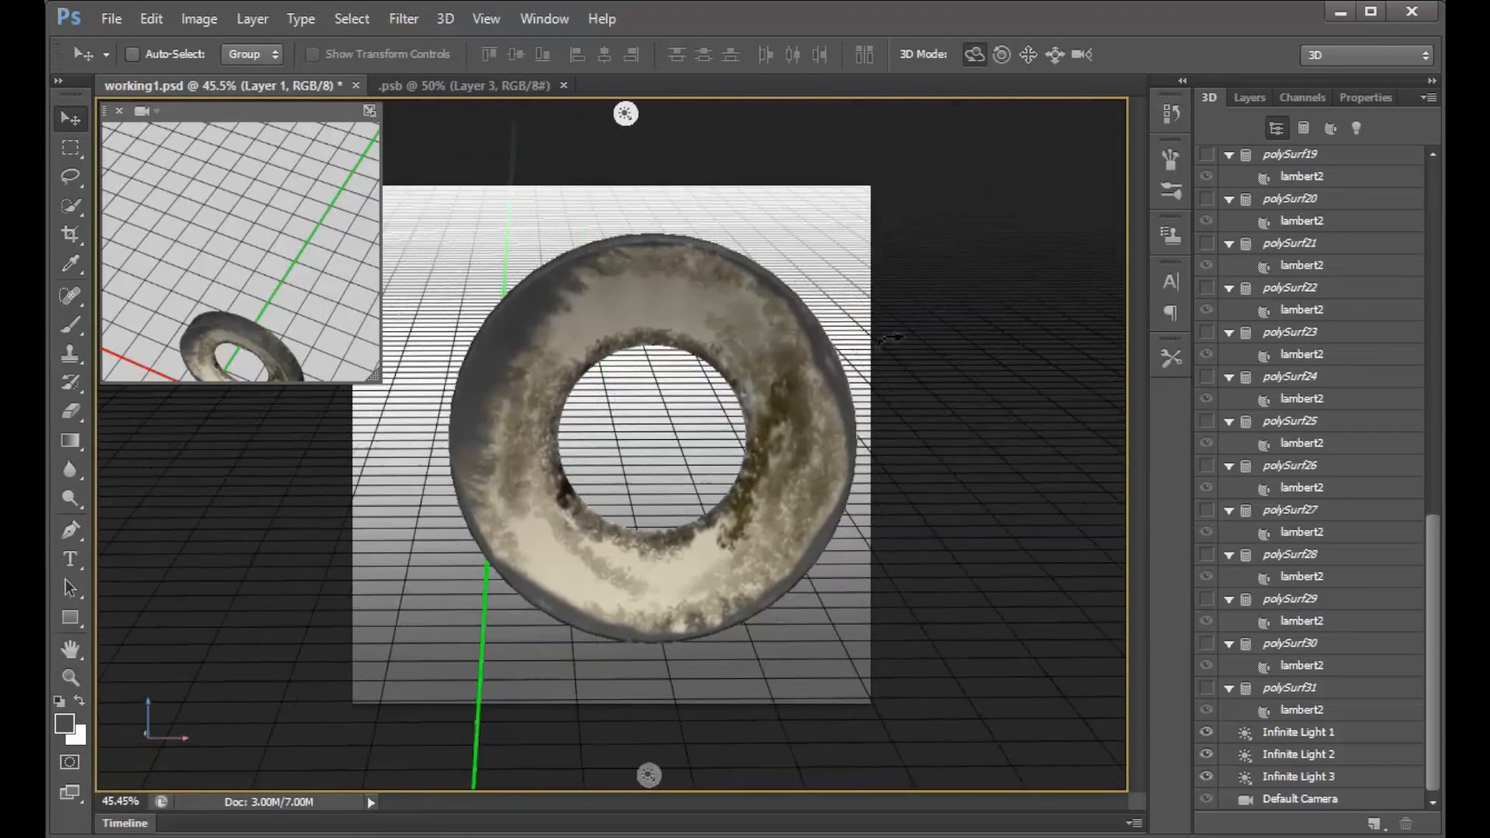
right_click(846, 465)
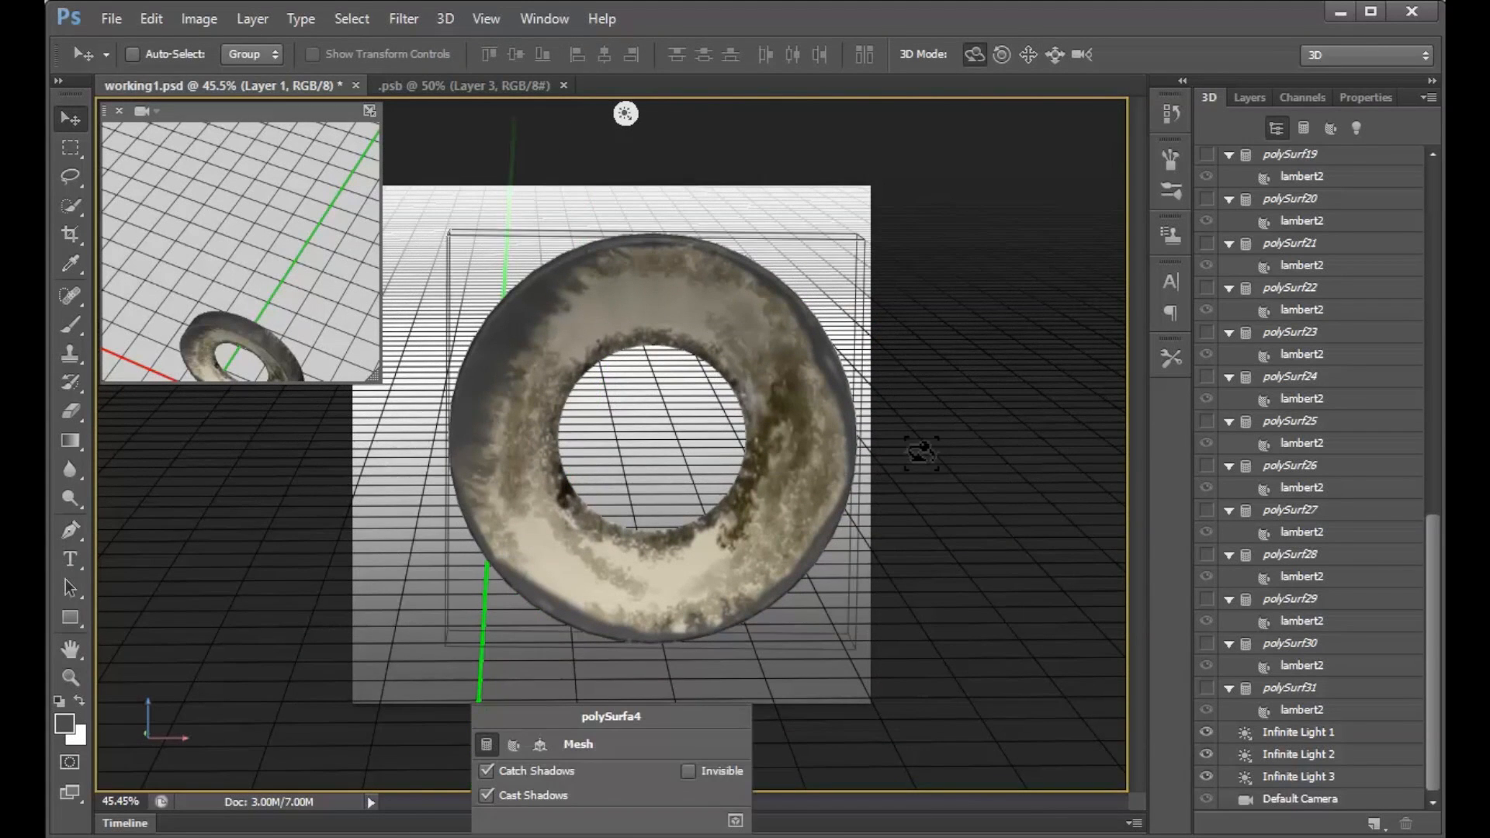
left_click(71, 326)
right_click(780, 436)
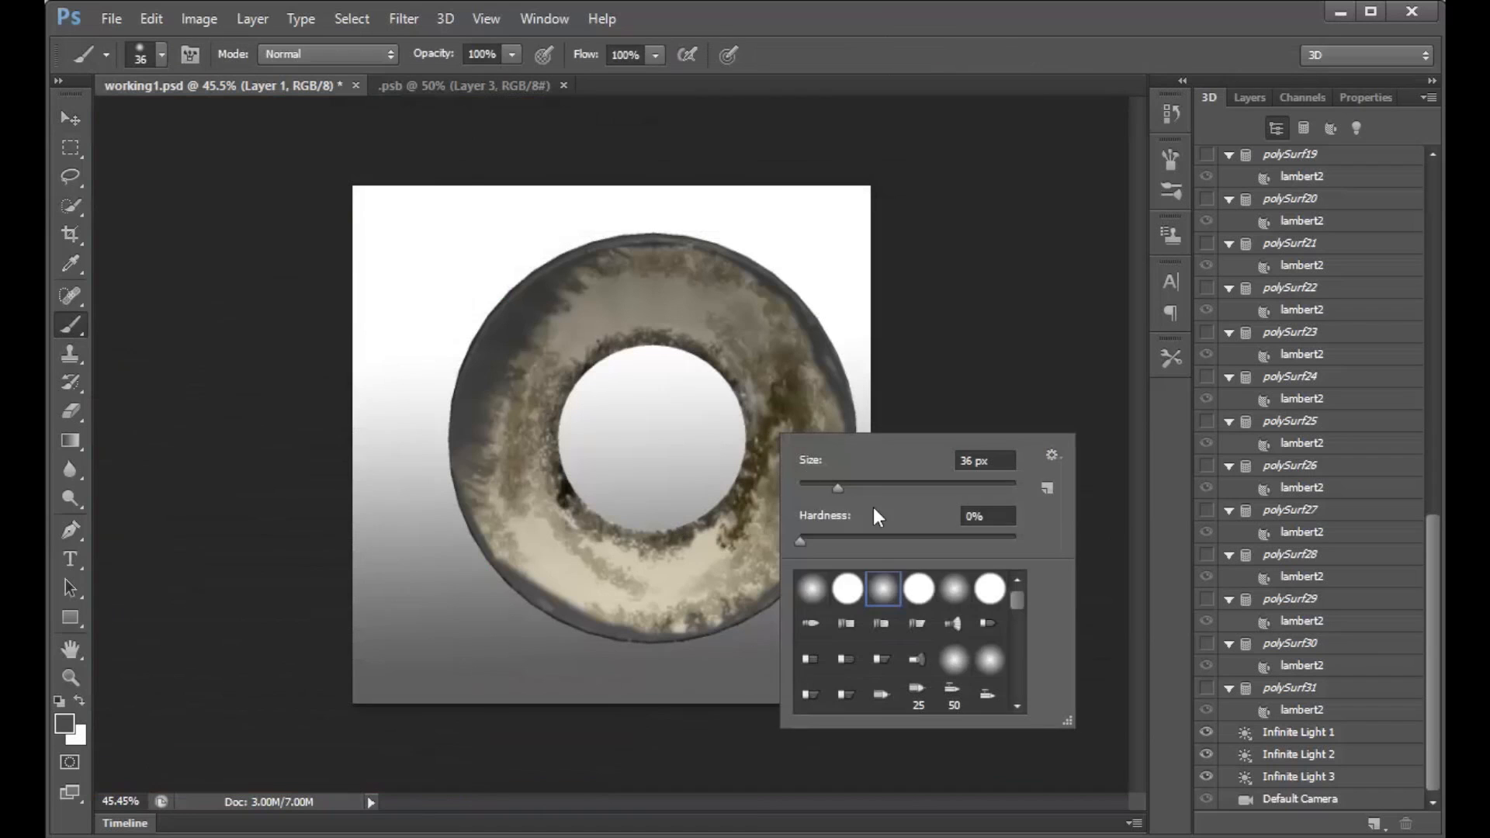
left_click_drag(1023, 596, 1018, 670)
left_click(883, 592)
left_click_drag(819, 461, 803, 468)
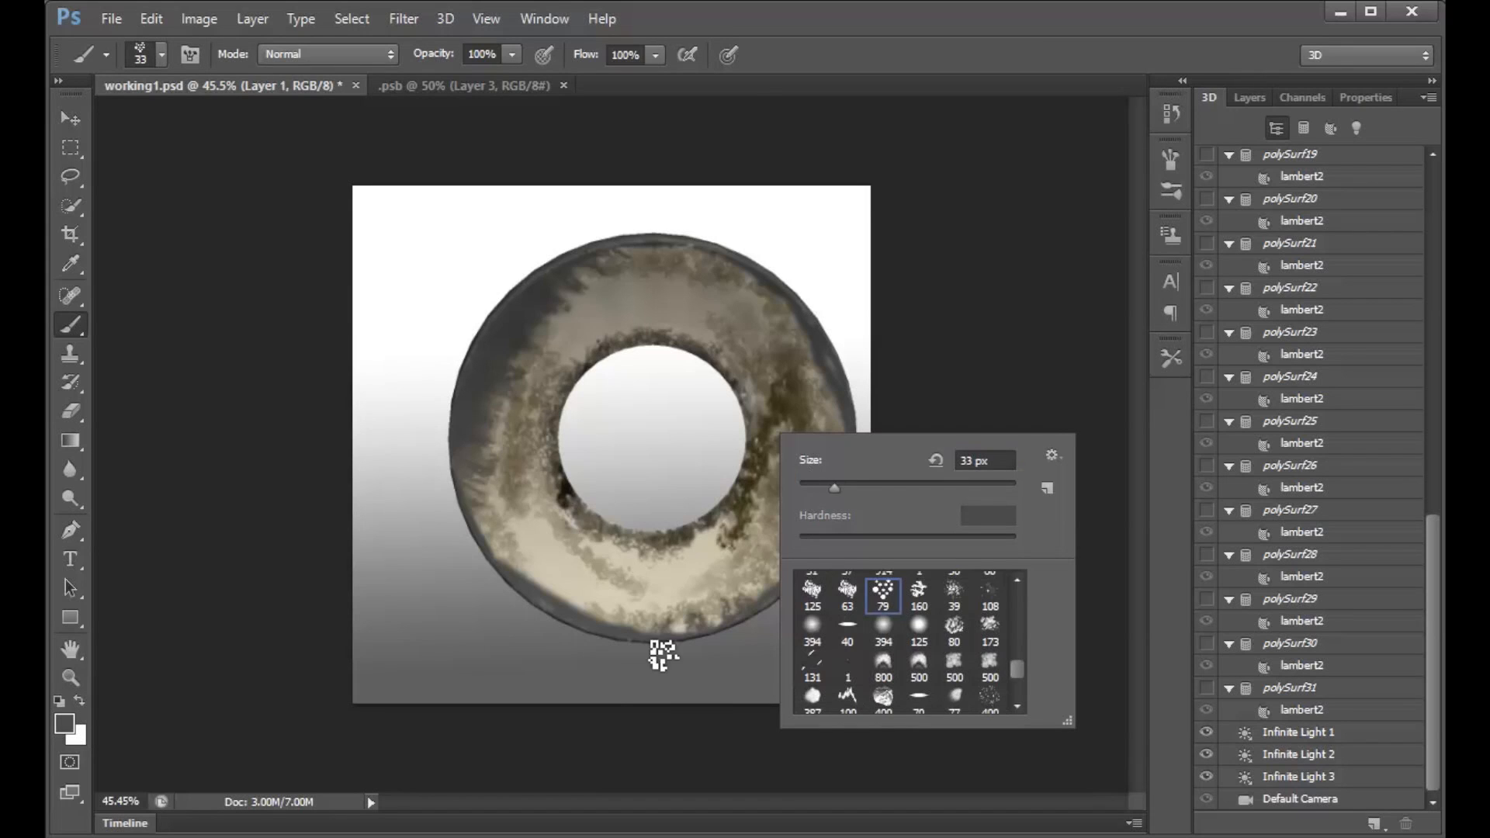
Set the foreground to dark olive brown and dab it over the dark gray area on the left of the ring's face.
left_click(68, 723)
left_click(597, 409)
left_click(982, 198)
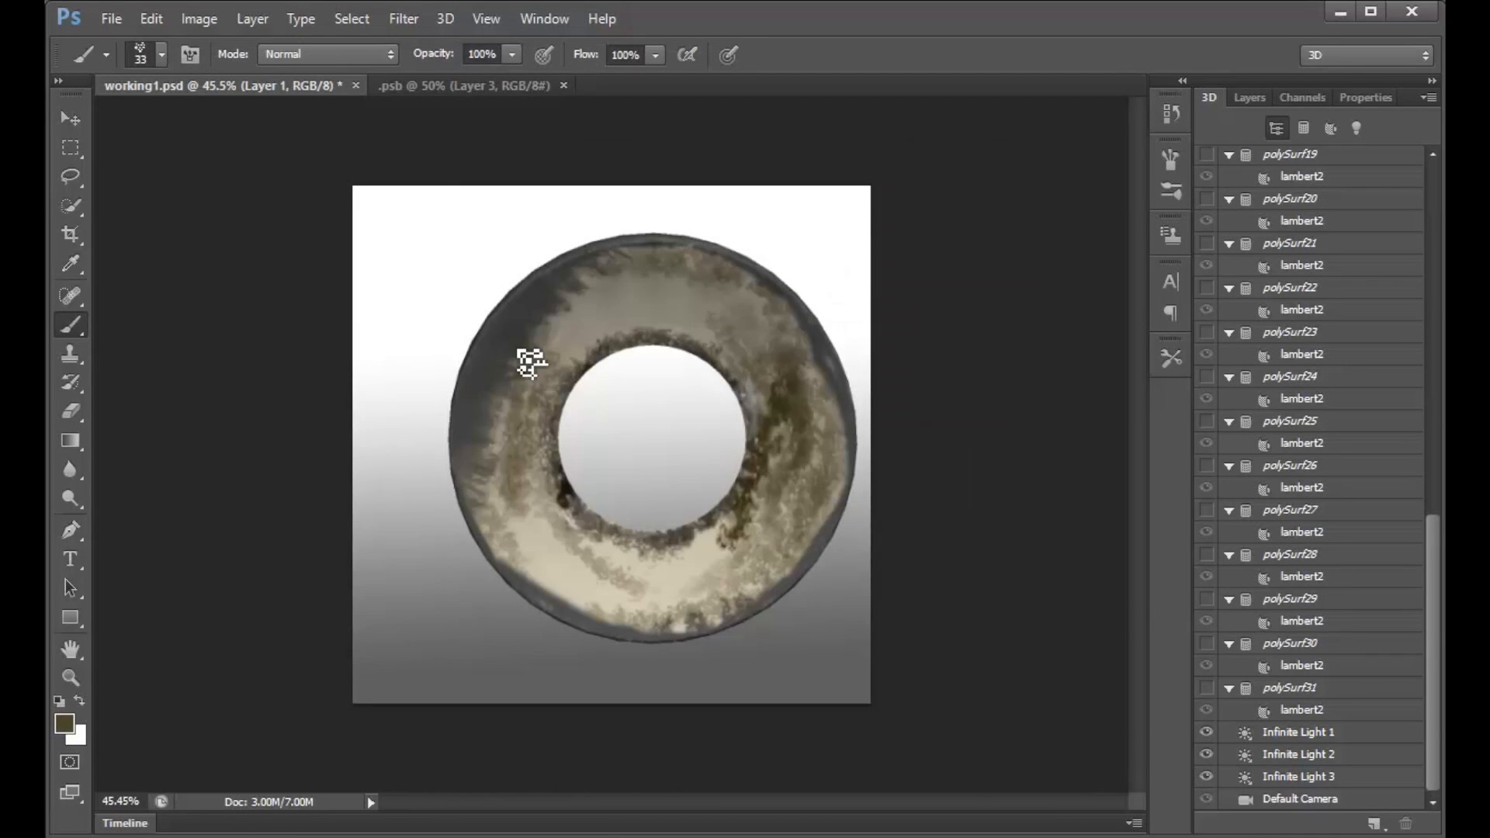
left_click(567, 305)
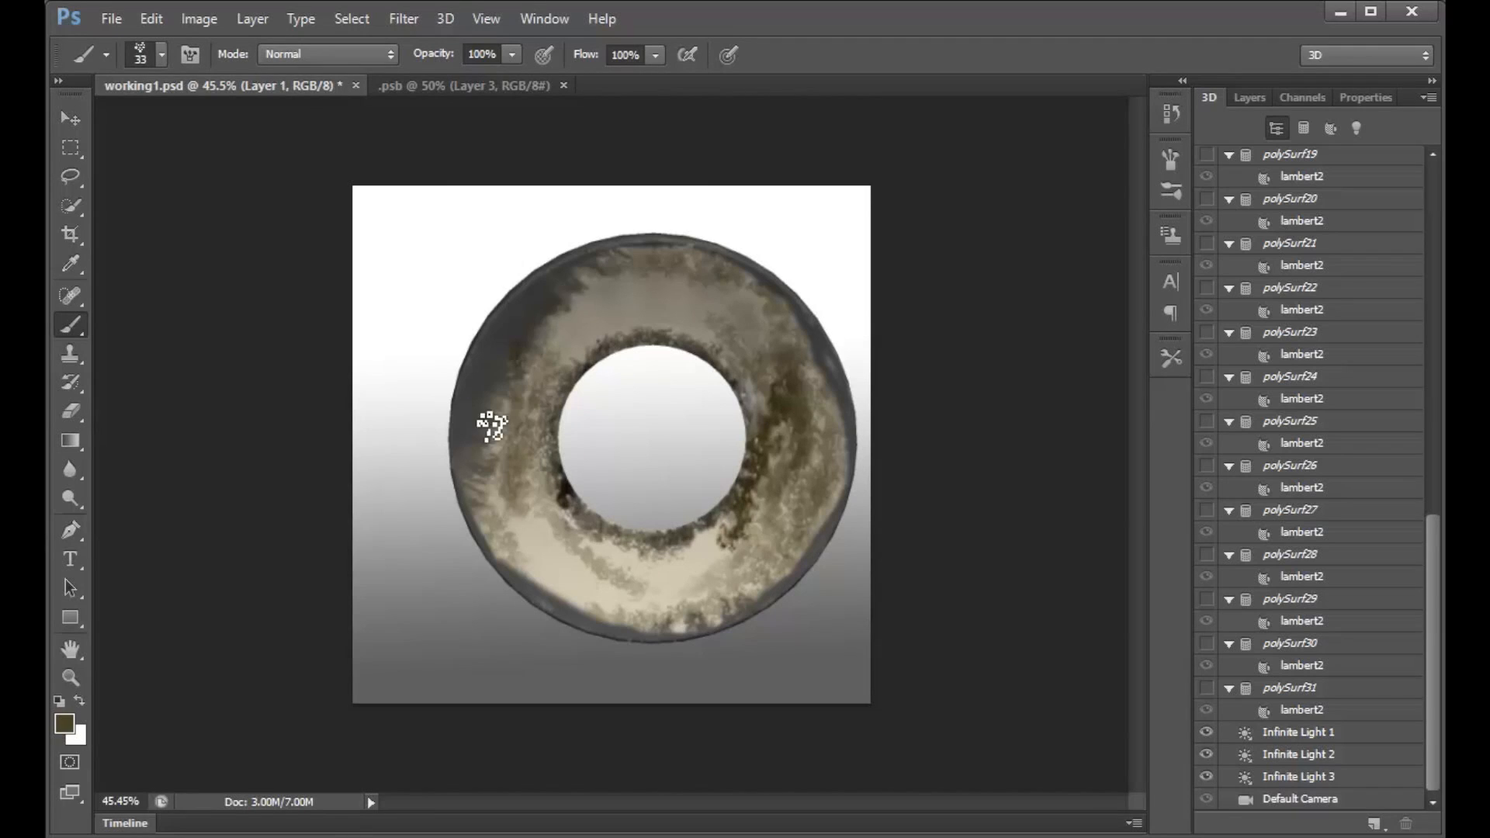
left_click(521, 353)
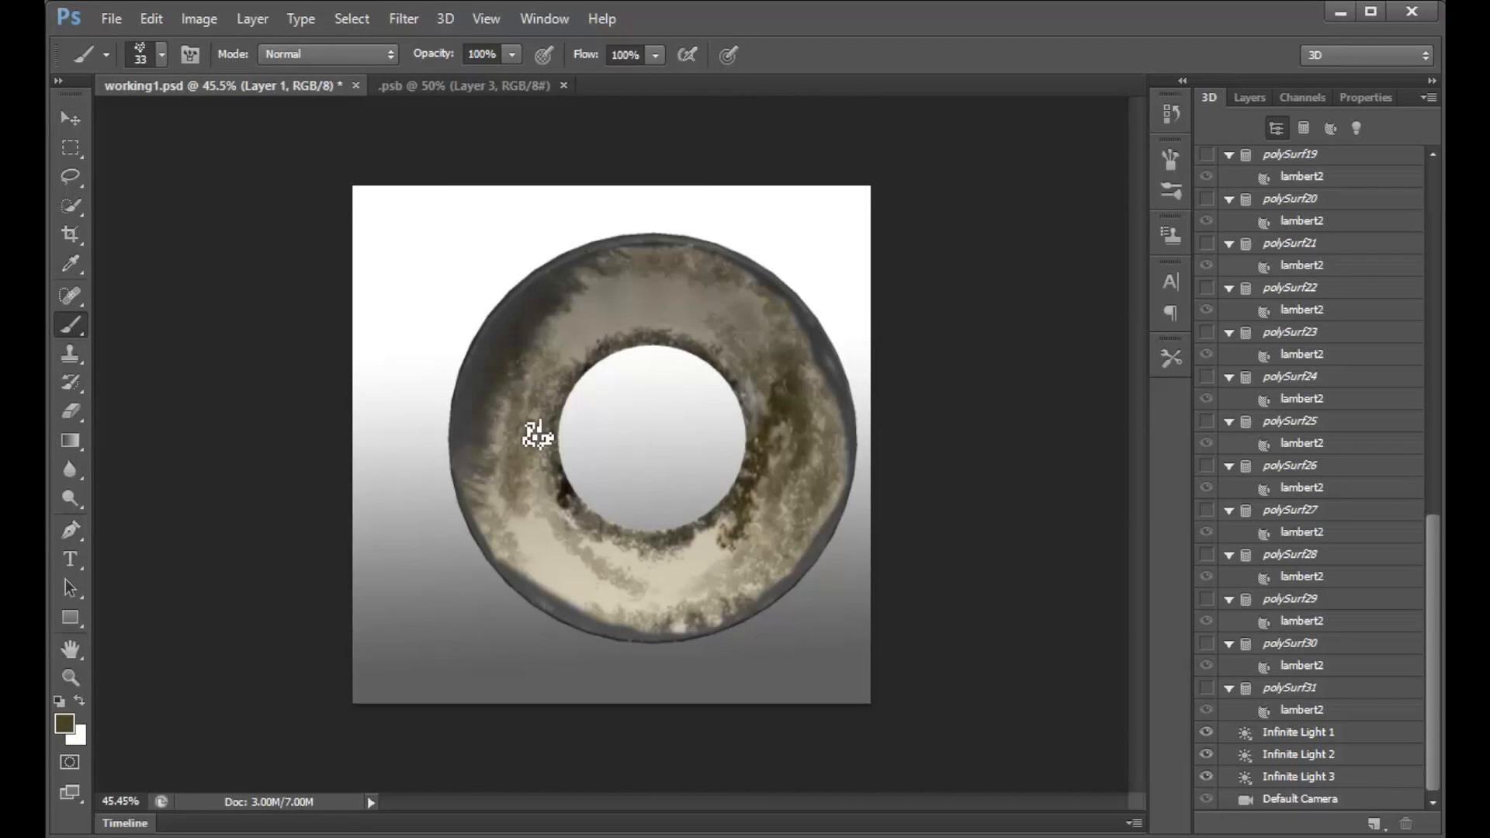
left_click_drag(492, 445, 532, 589)
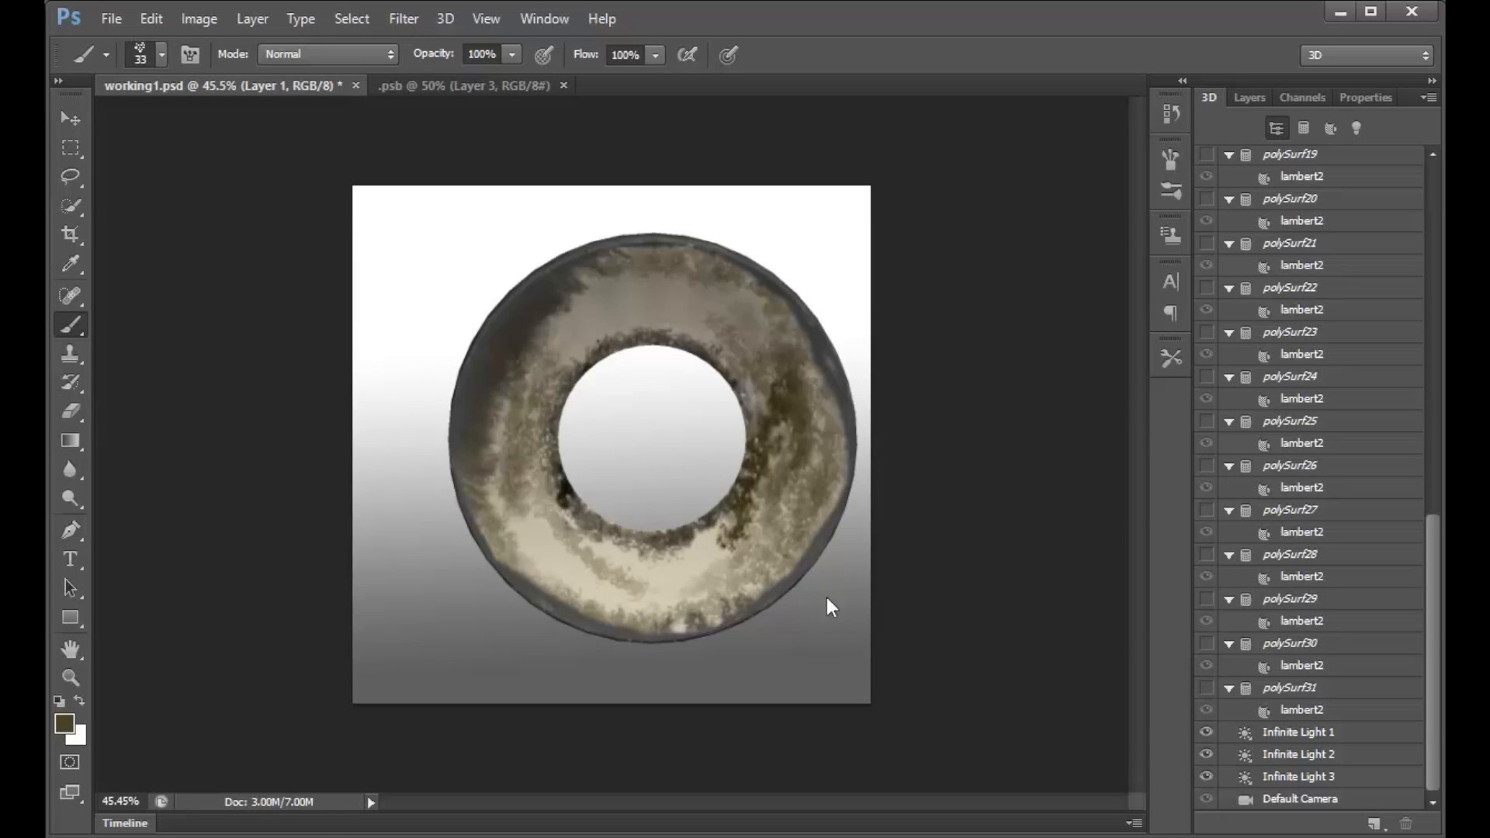
Sample gray-beige from the ring's upper face and brush it over the dark patches and outer rim.
left_click(76, 259)
left_click(653, 301)
left_click(68, 326)
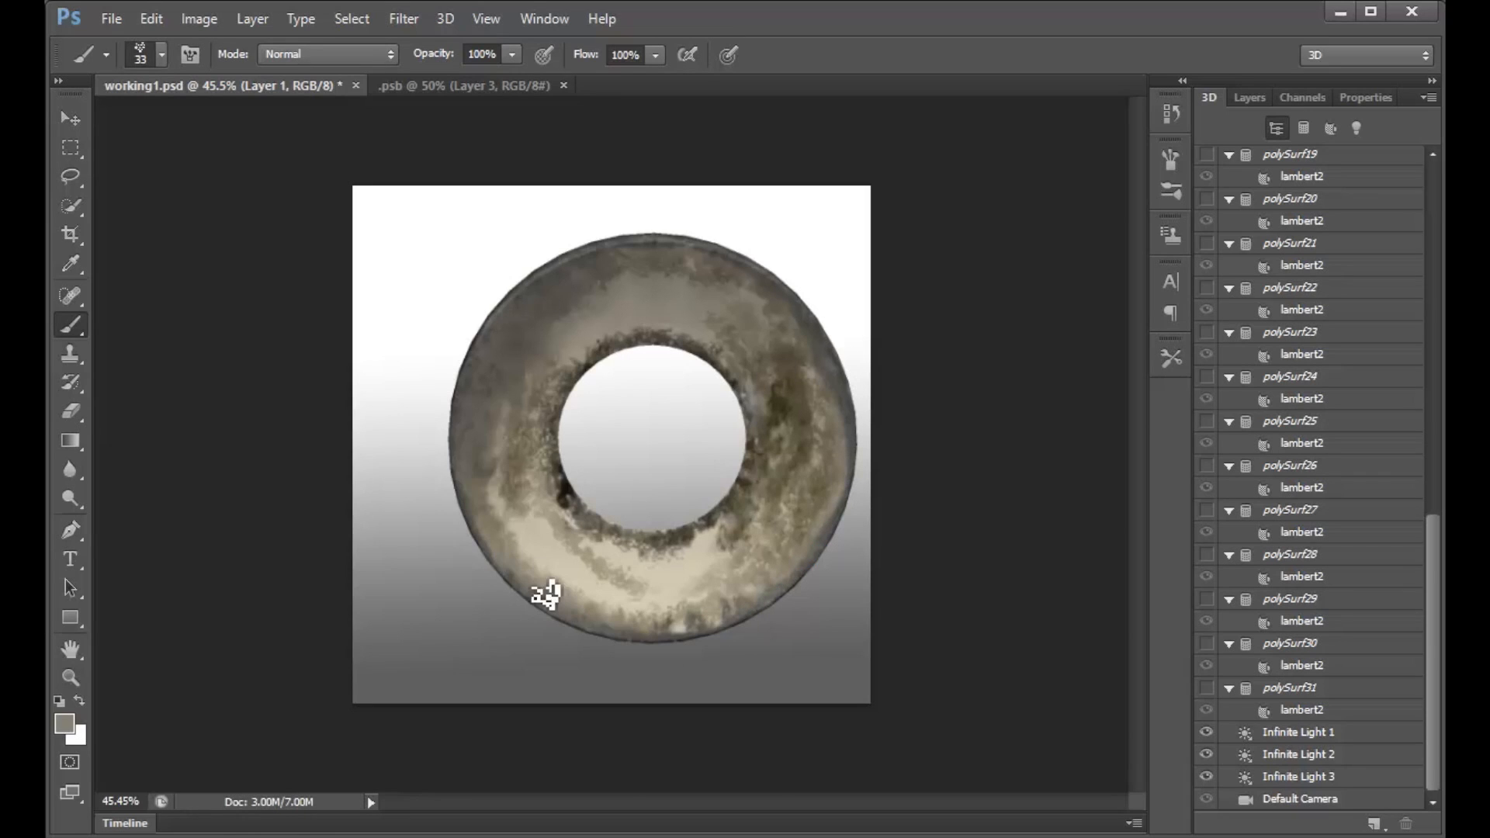
Set the foreground to light beige and speckle it over the left and right sides of the ring's face.
left_click(65, 723)
left_click_drag(567, 363, 524, 277)
key("Return")
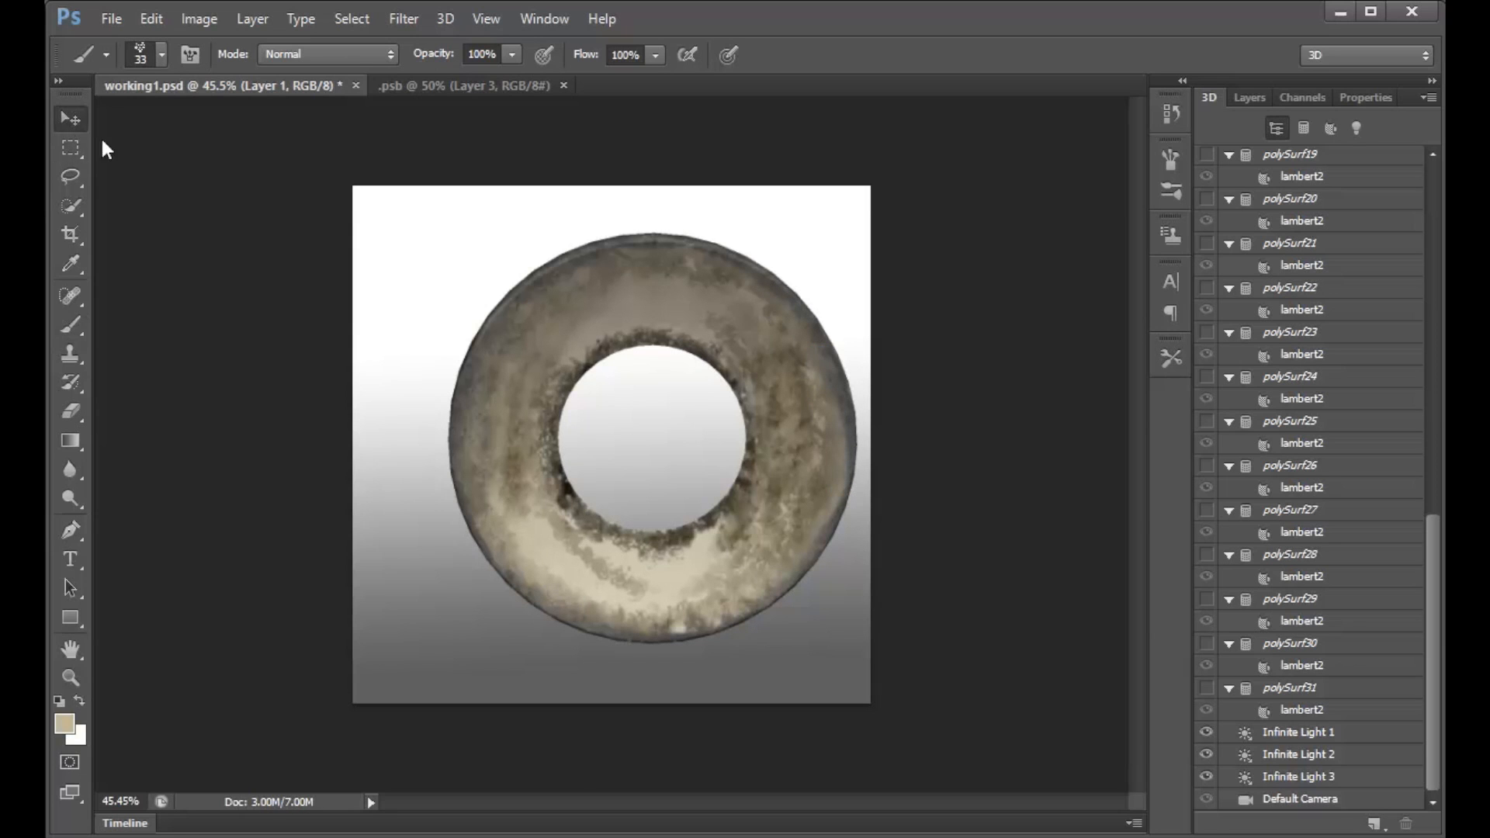
Tilt the ring to show its upper-right outer wall and brush it dark gray.
key("v")
left_click_drag(885, 281, 764, 332)
left_click(70, 326)
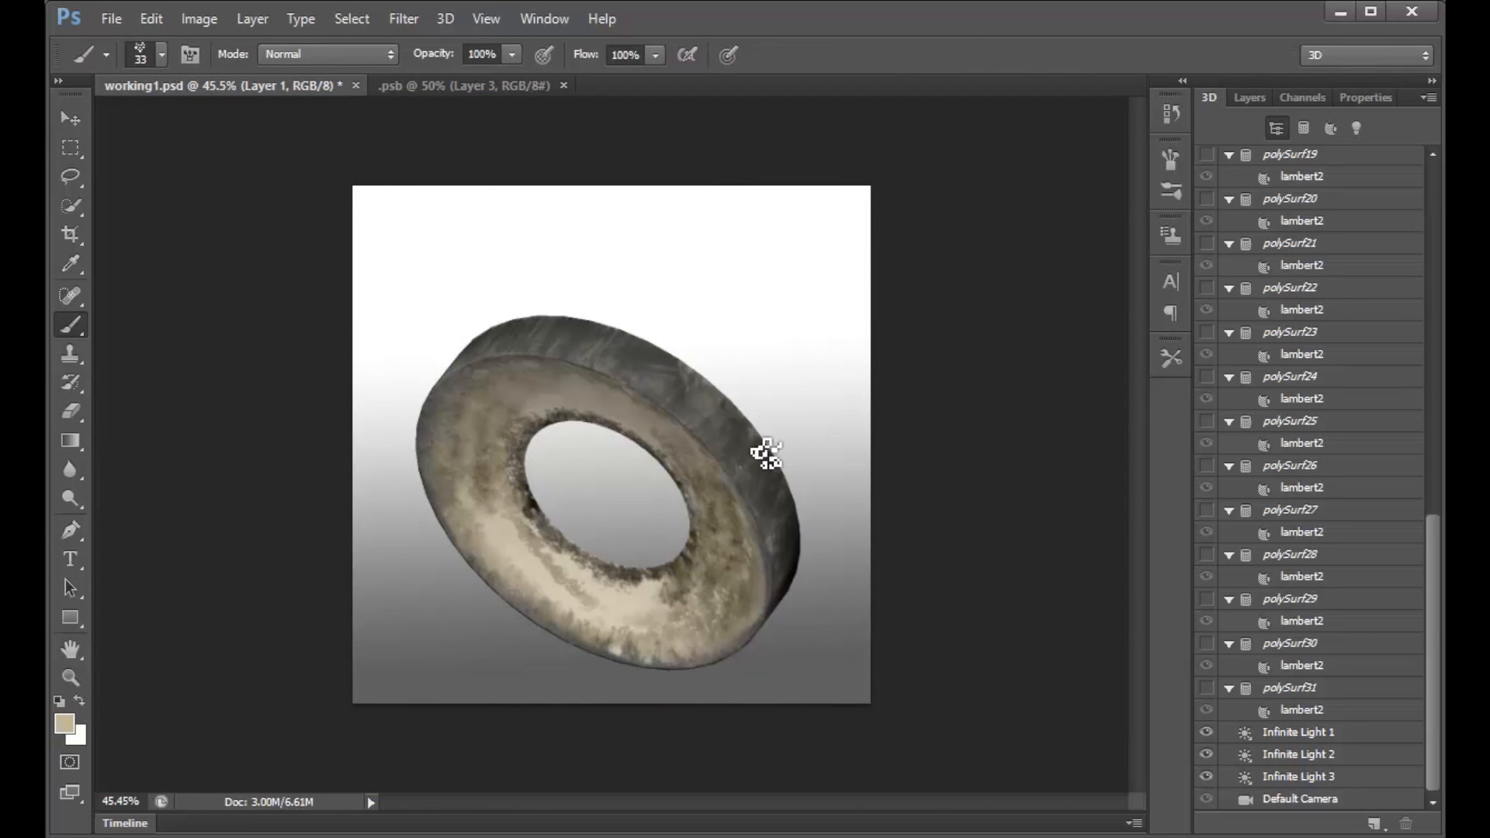
left_click(66, 723)
left_click(437, 417)
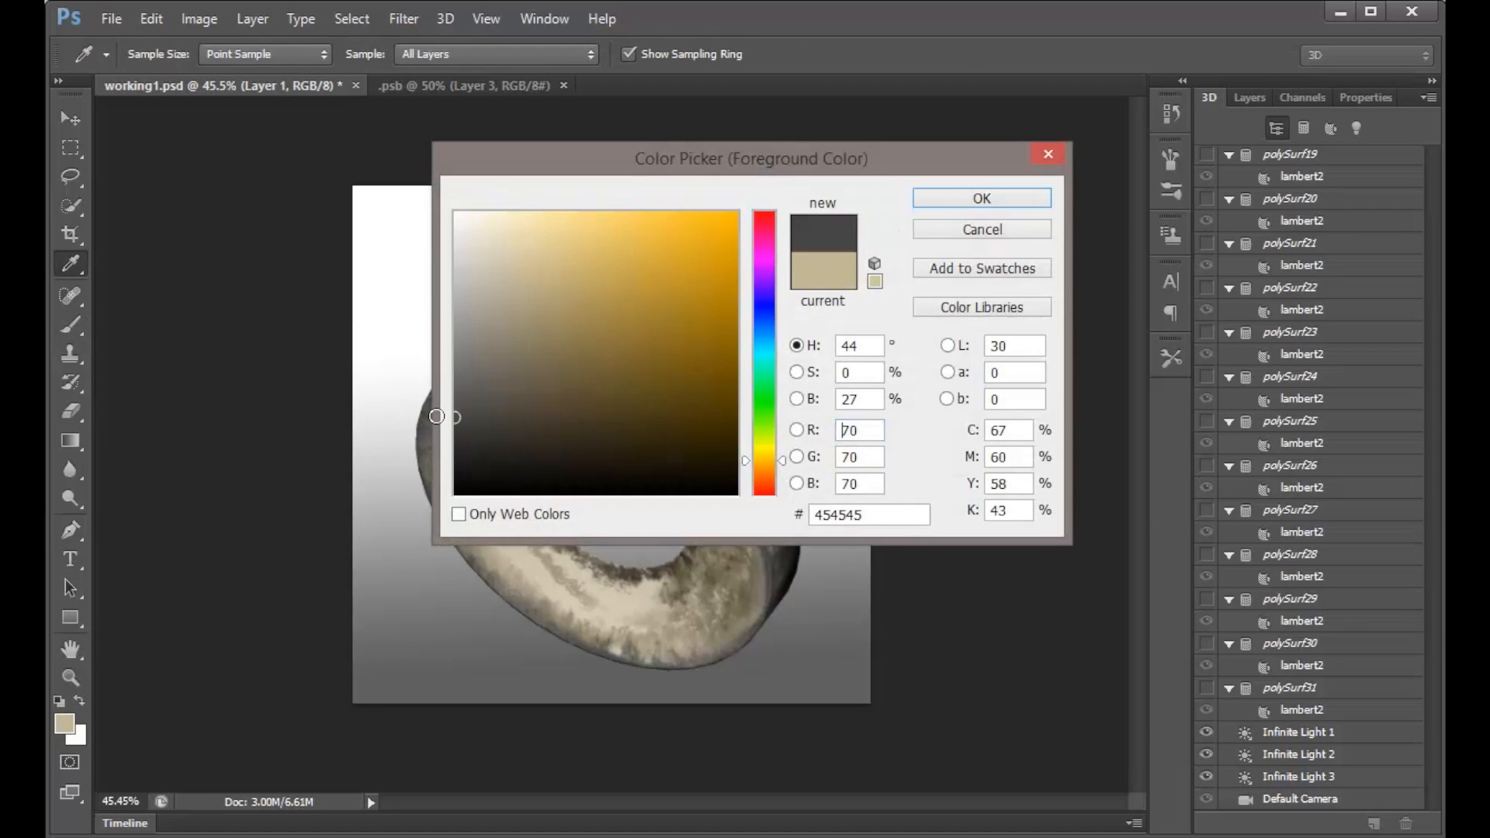
key("Return")
key("b")
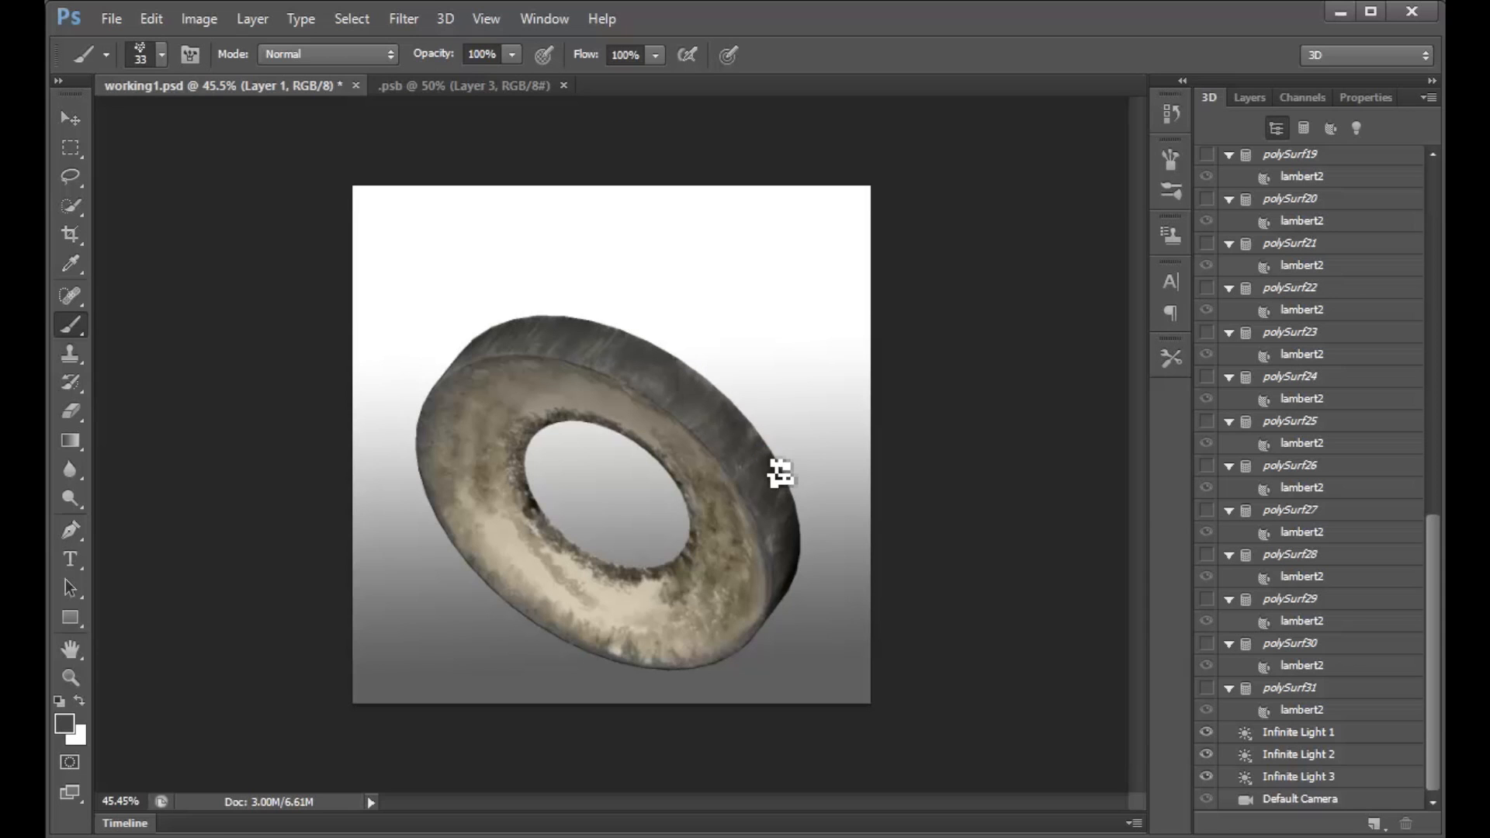
Orbit to the ring's left outer wall and touch it up with the dark gray speckled brush.
left_click(71, 117)
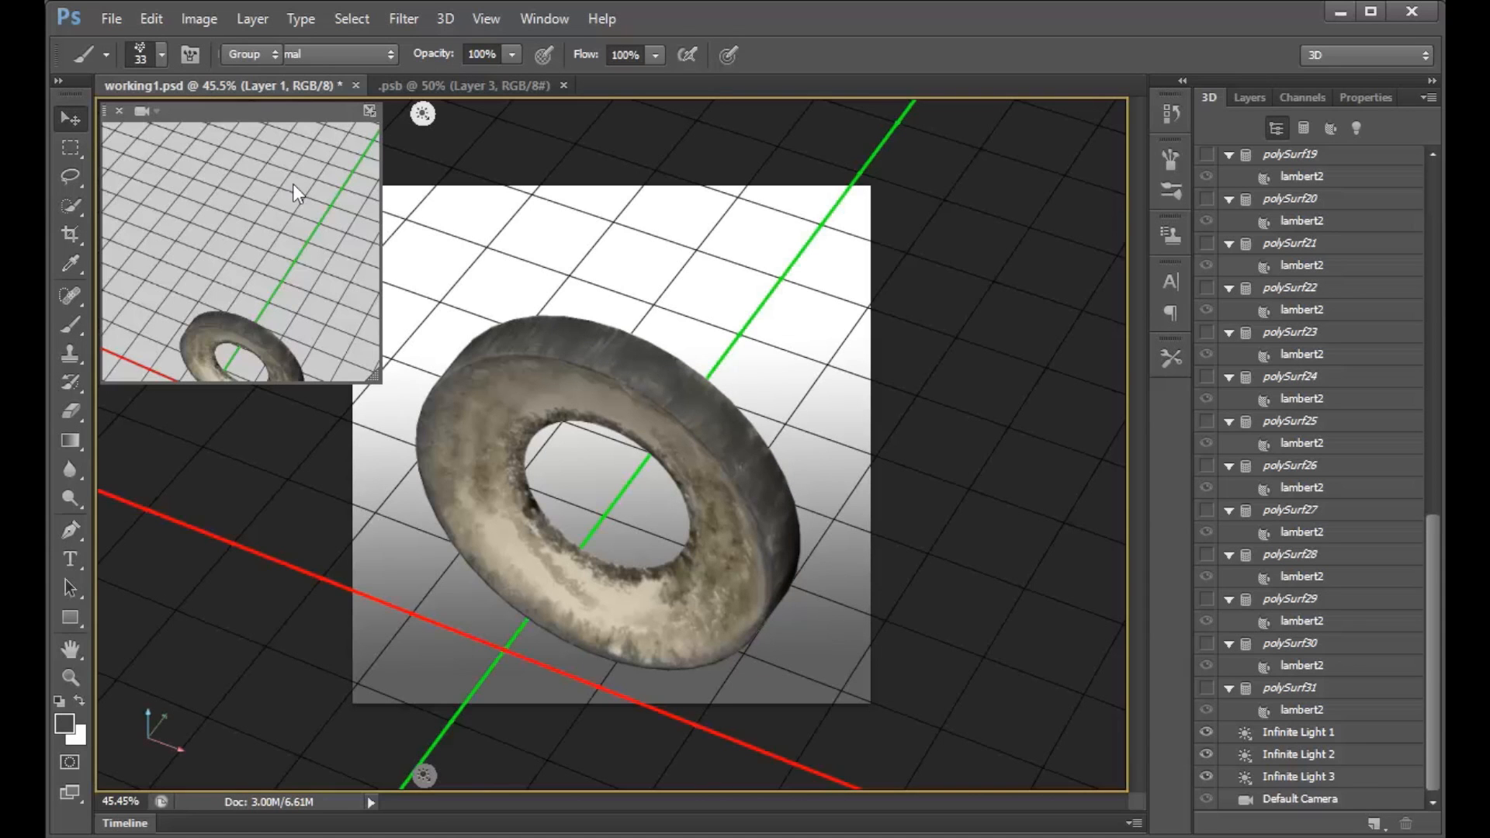
left_click_drag(815, 351, 1019, 370)
left_click(71, 325)
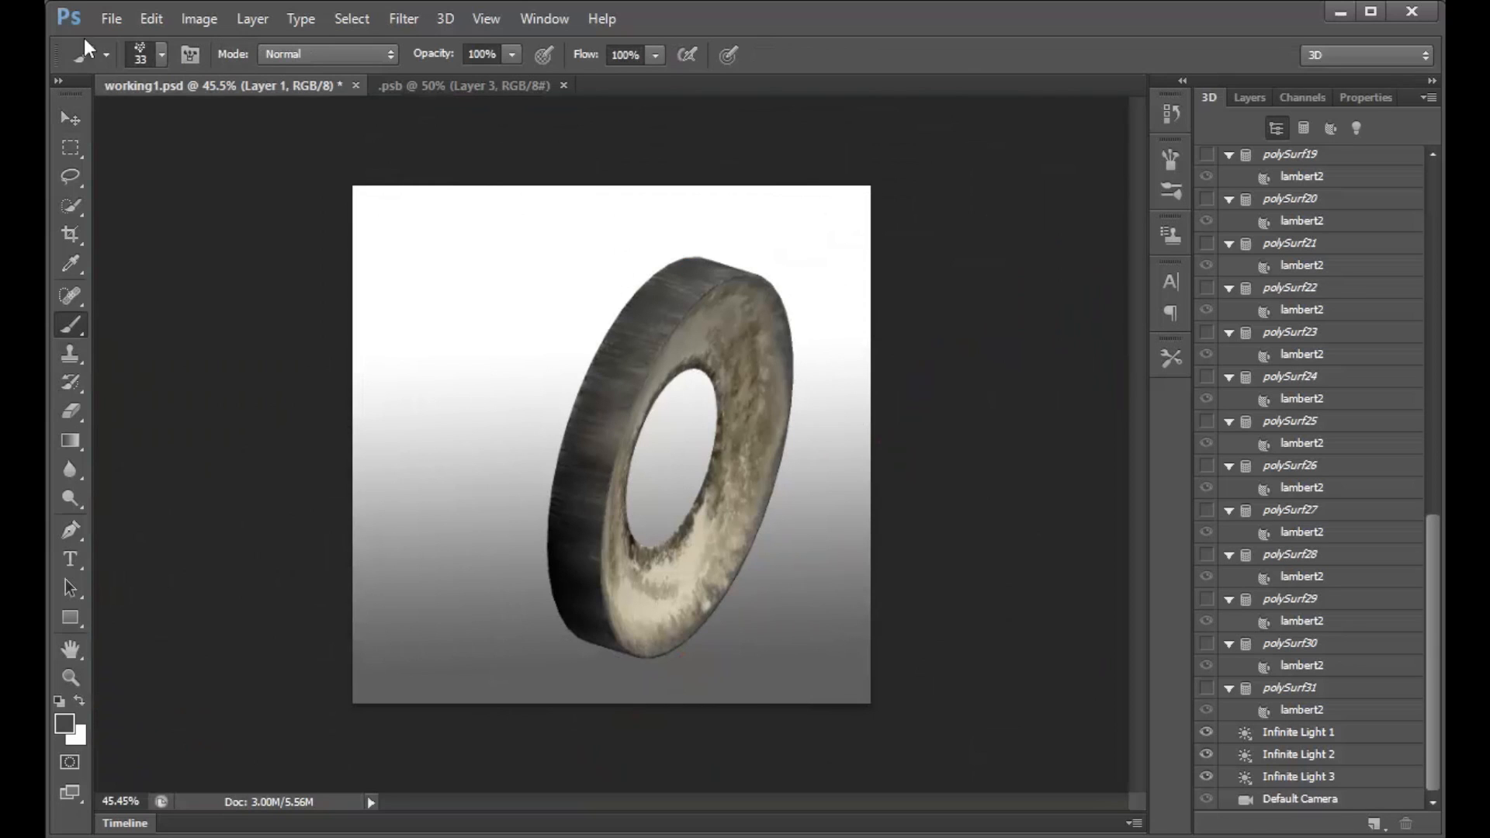
Change the secondary view's camera preset and swap it with the main view.
left_click(71, 118)
left_click(146, 114)
left_click(161, 129)
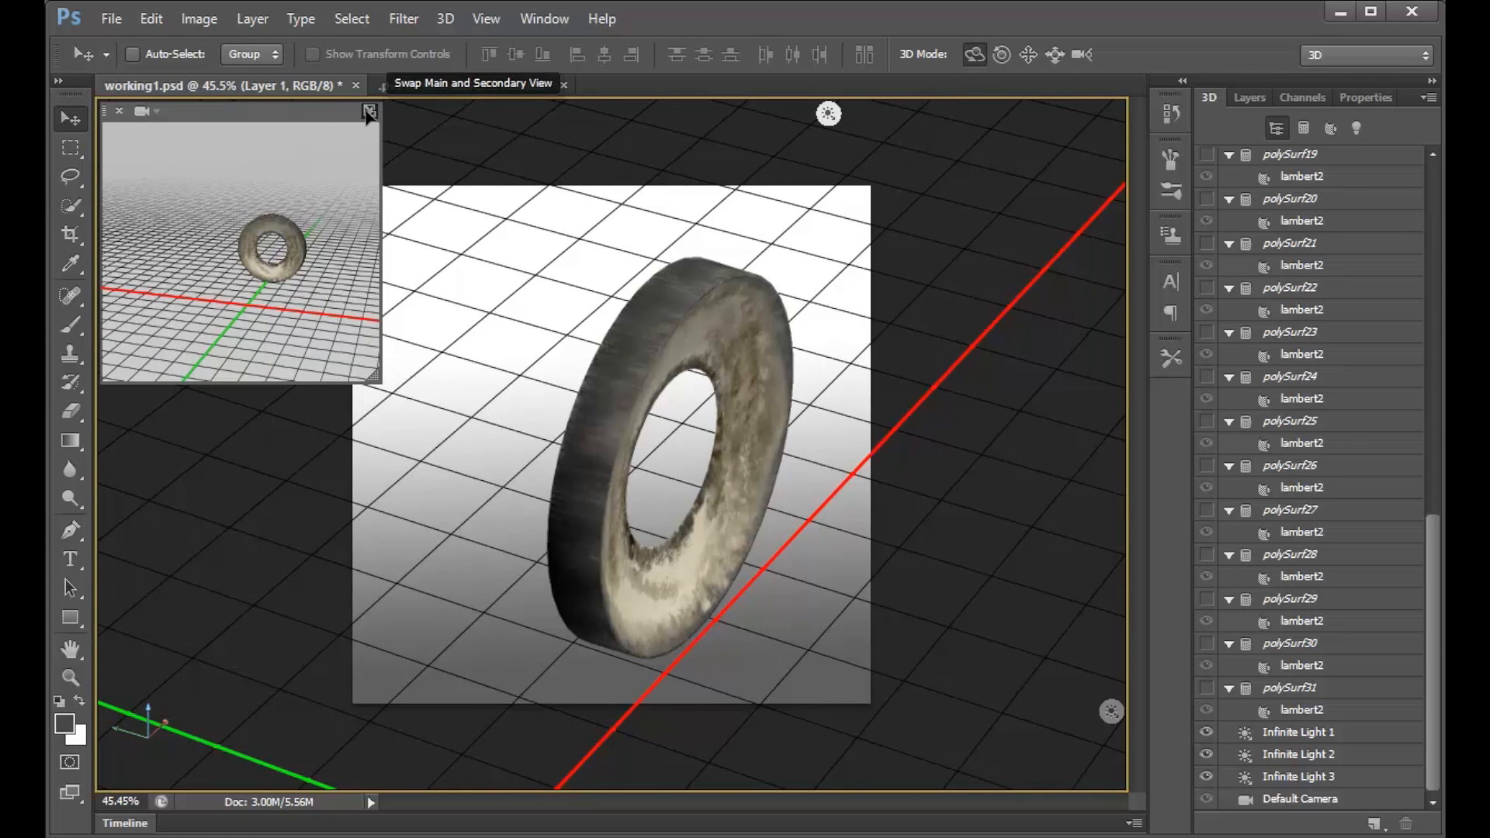
left_click(368, 114)
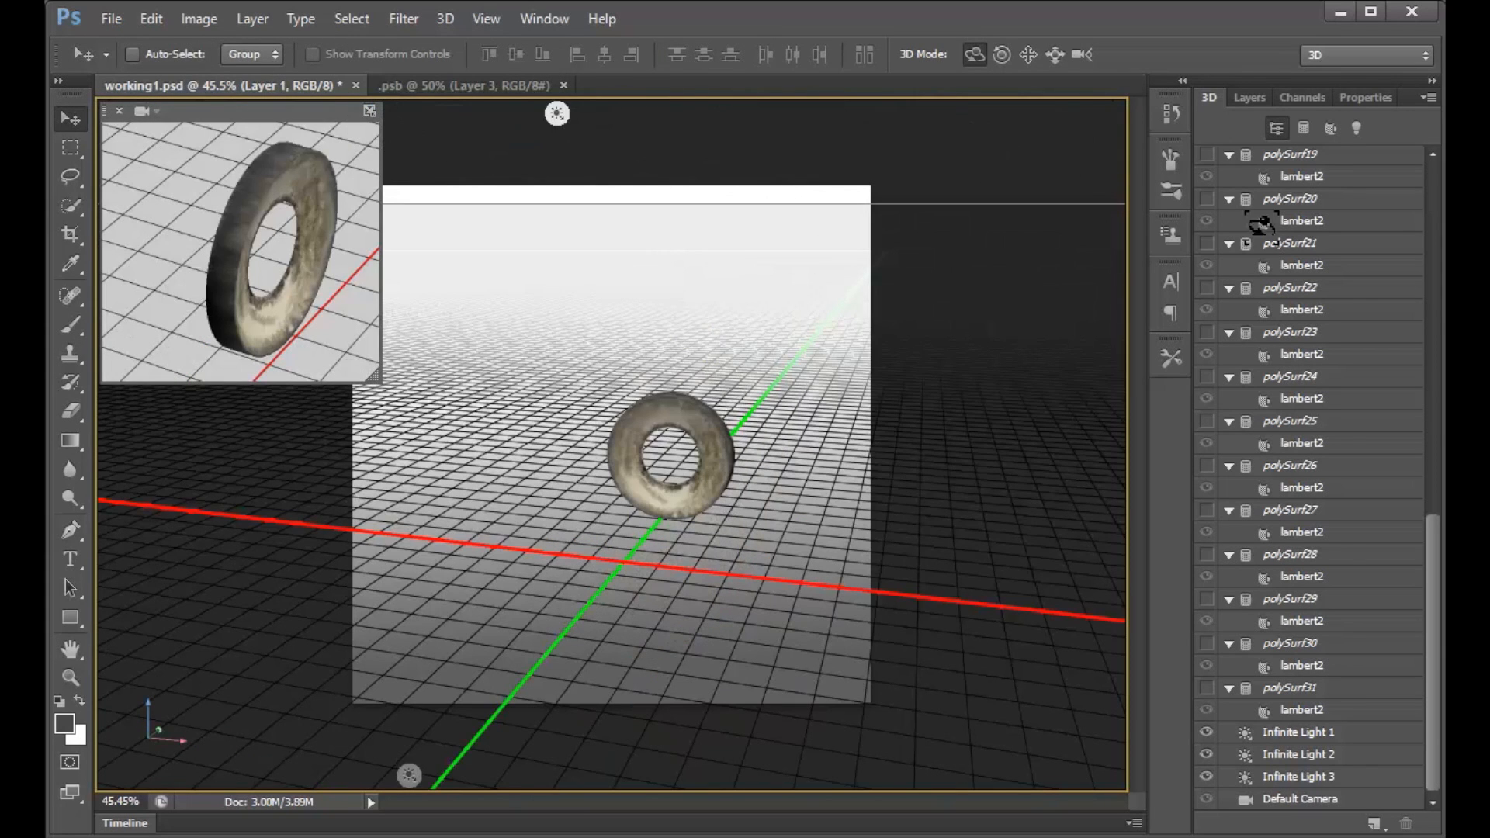
Activate the Brush tool, list only the meshes, and show polySurfac, polySurfa0 through polySurfa3, polySurfa5 and polySurfa6.
left_click(63, 324)
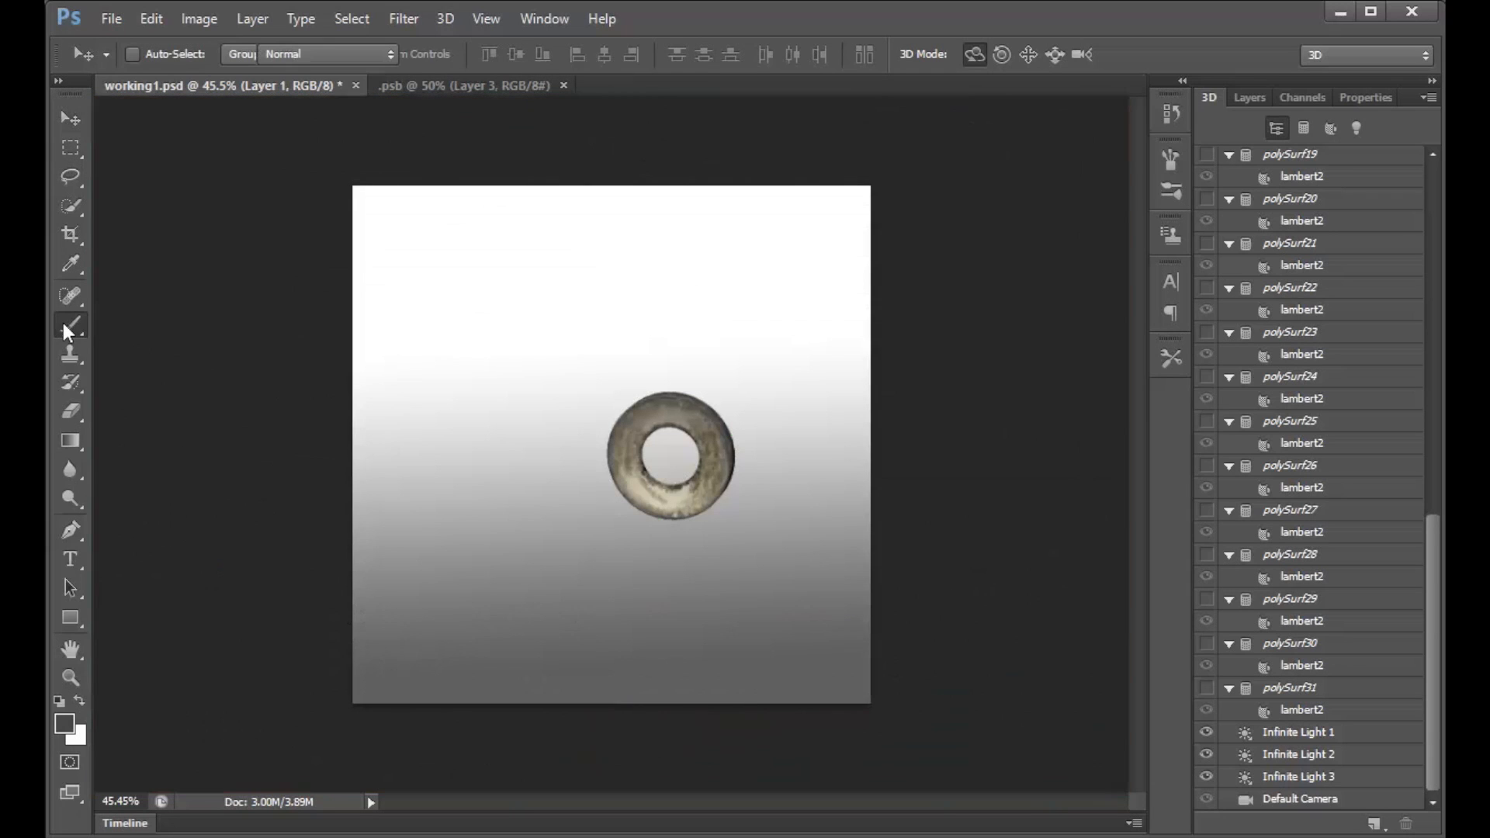
left_click(1300, 130)
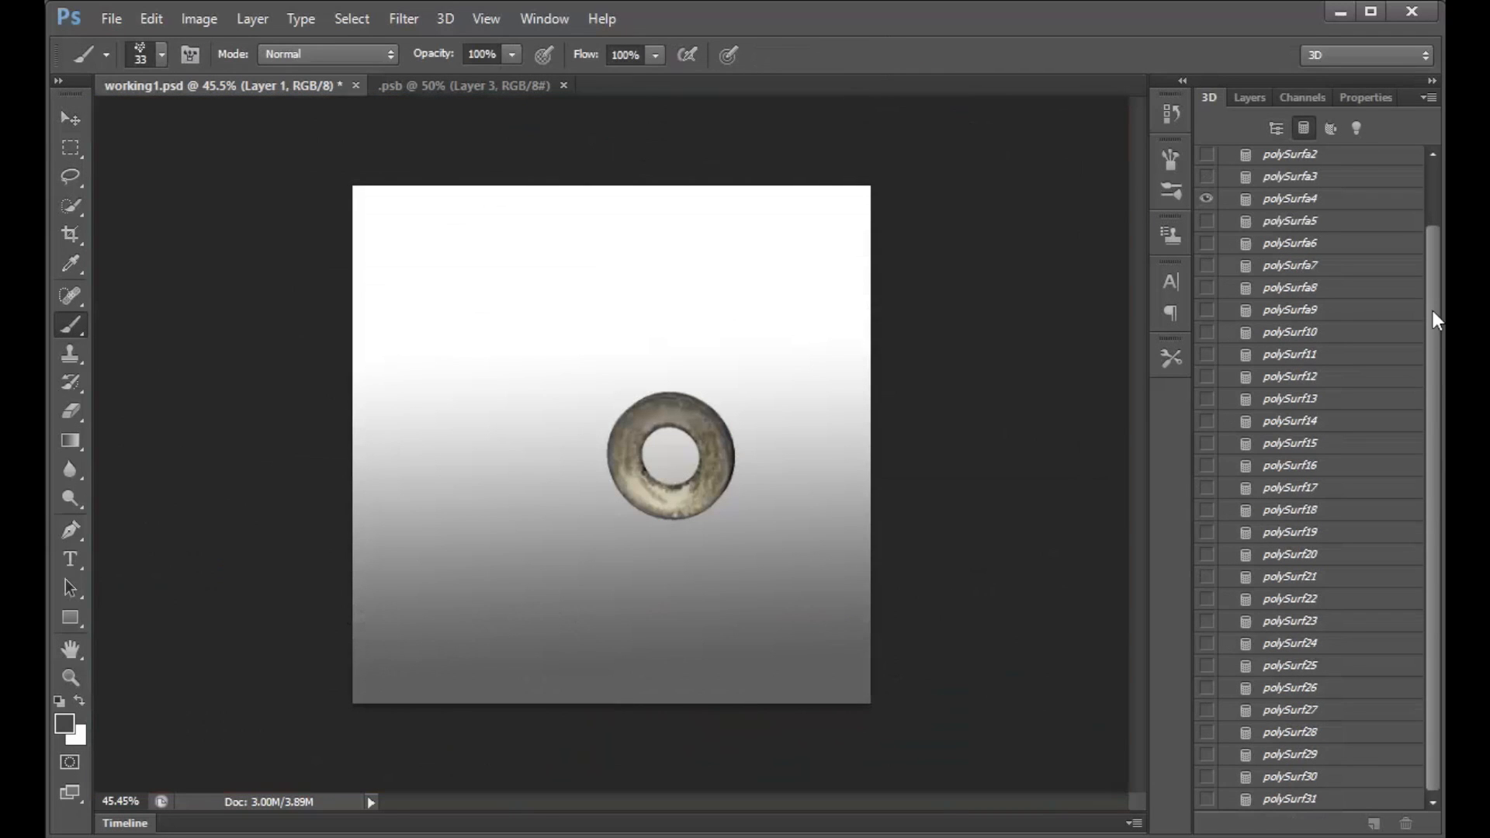
left_click_drag(1433, 312, 1433, 186)
left_click(1207, 157)
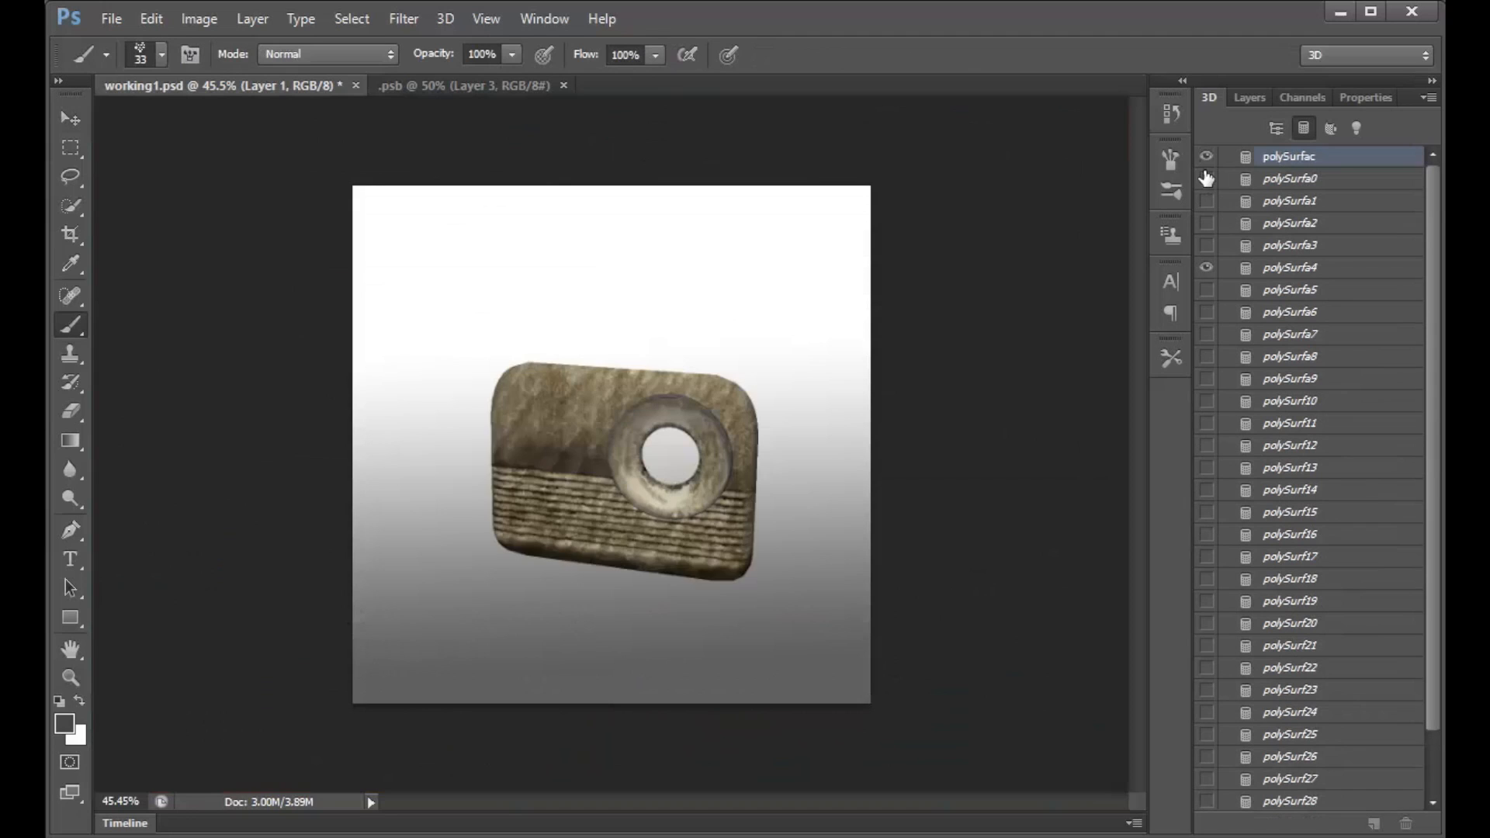
left_click(1206, 180)
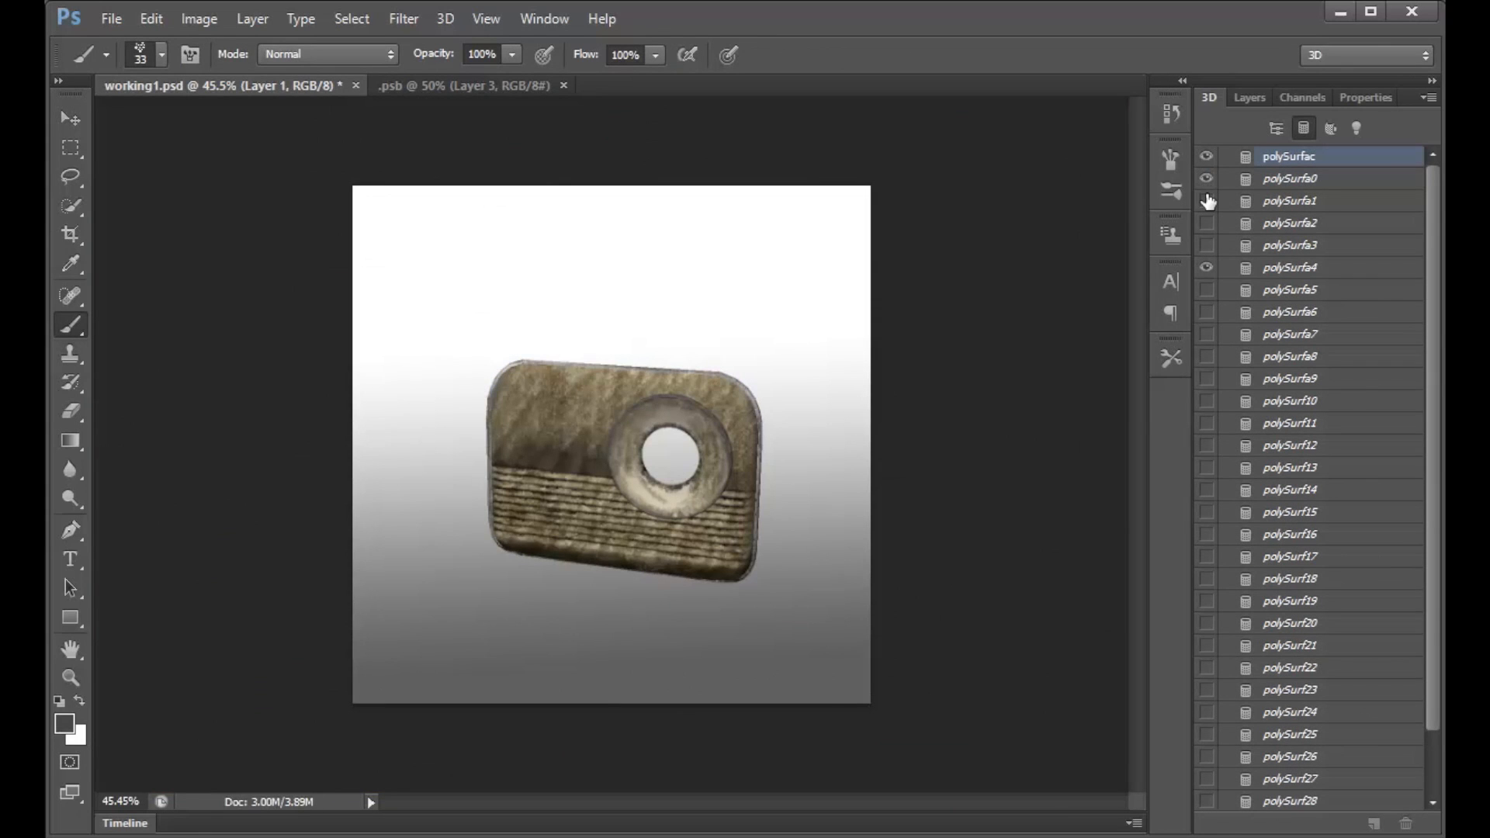
left_click(1207, 201)
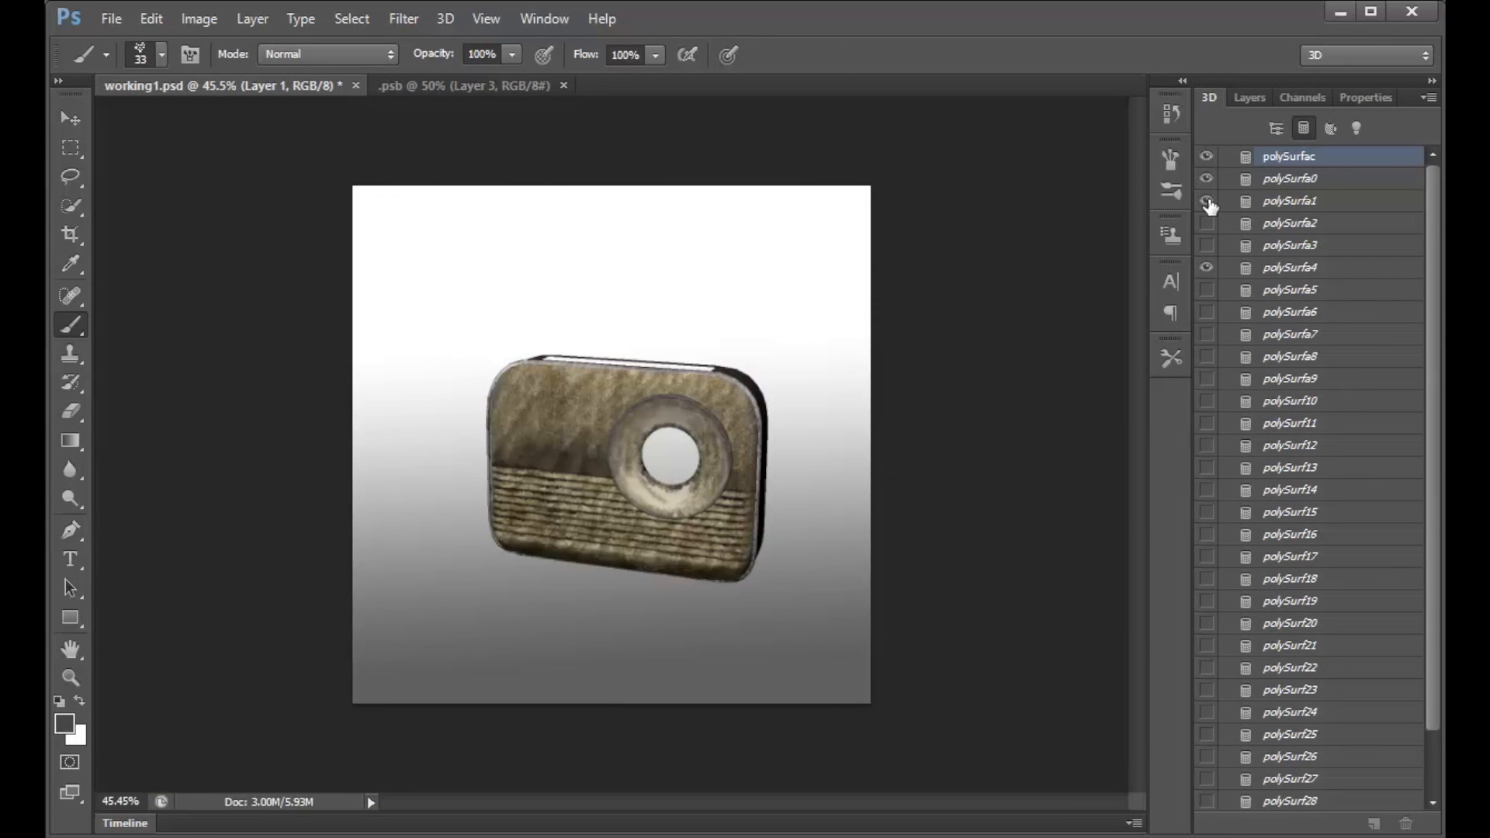
left_click(1205, 223)
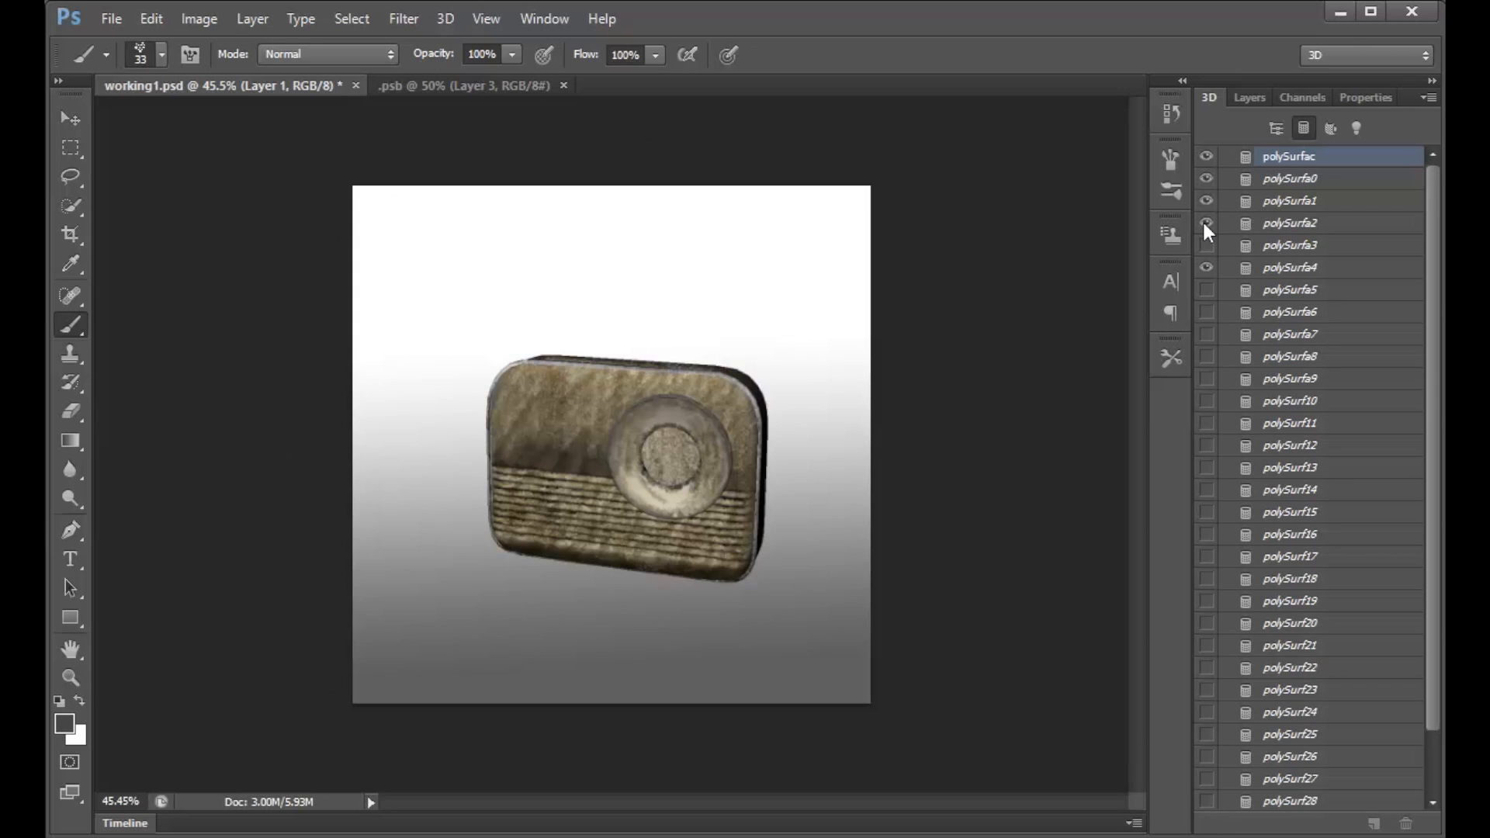
left_click(1208, 245)
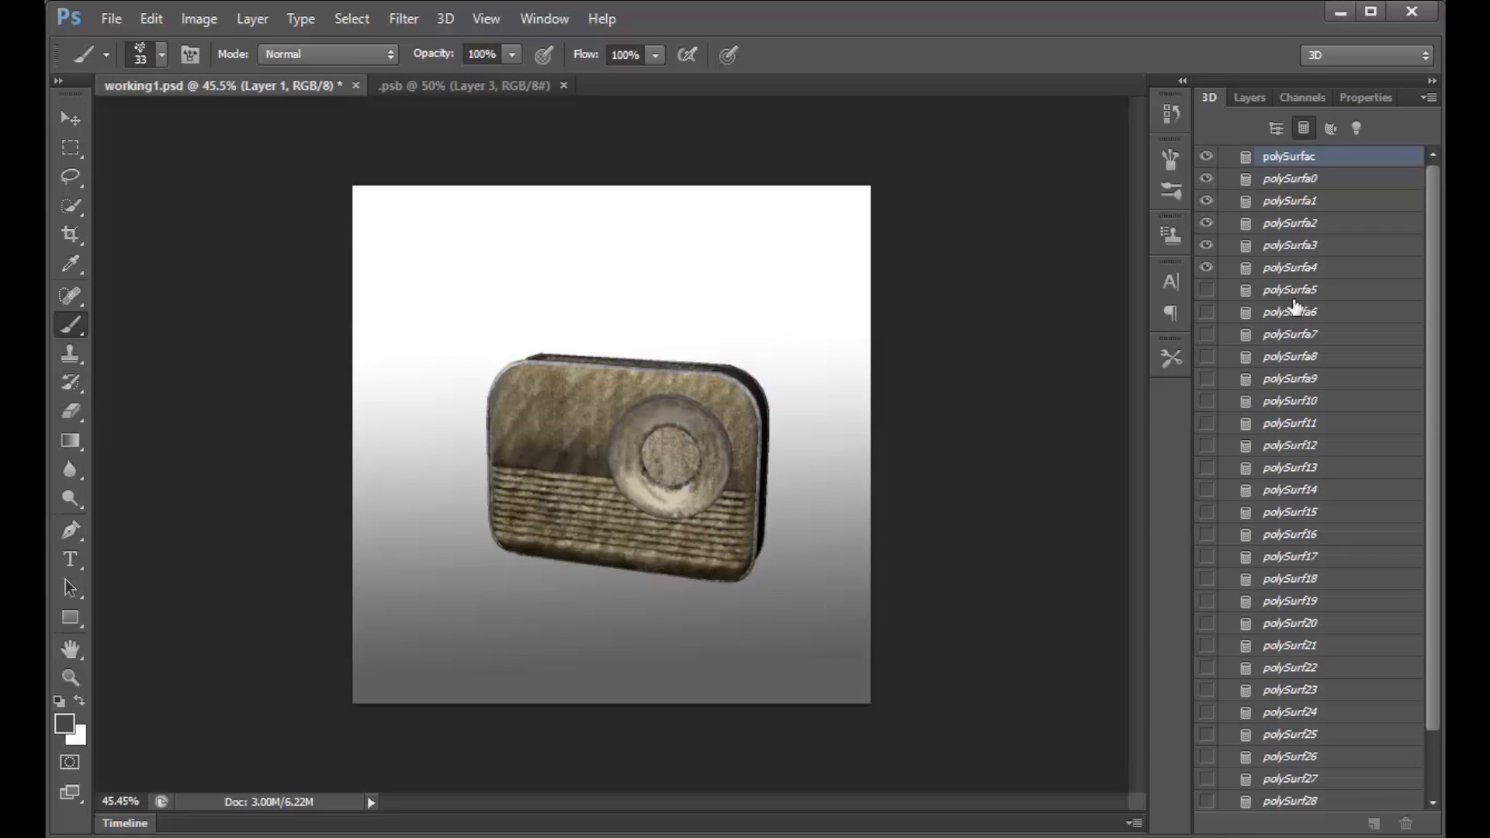
left_click(1207, 312)
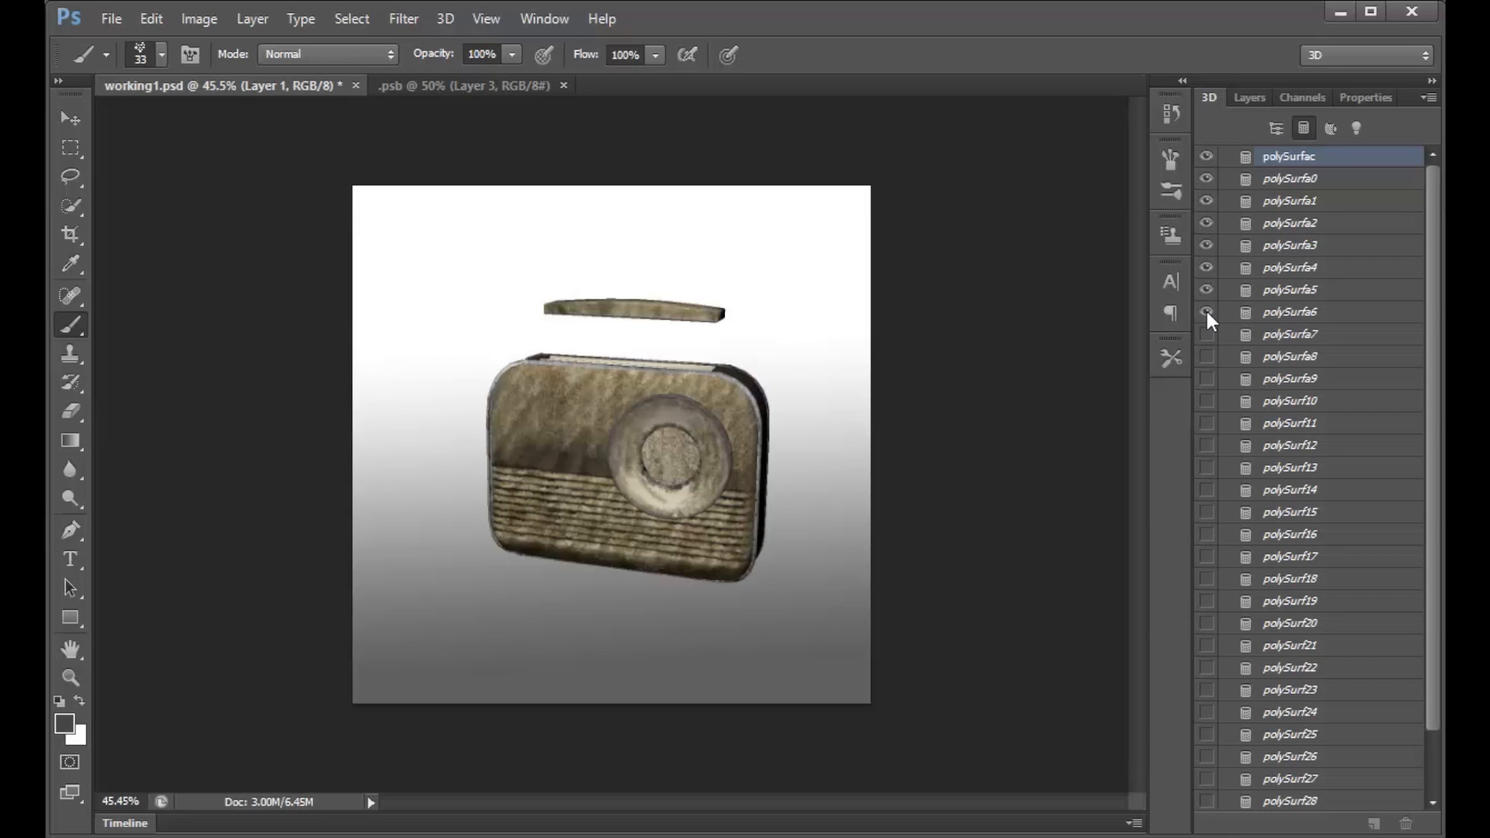
Isolate the polySurfa6 strip by hiding polySurfac and polySurfa0 through polySurfa5.
left_click(1207, 312)
left_click(1207, 312)
left_click(1207, 289)
left_click(1207, 267)
left_click(1207, 245)
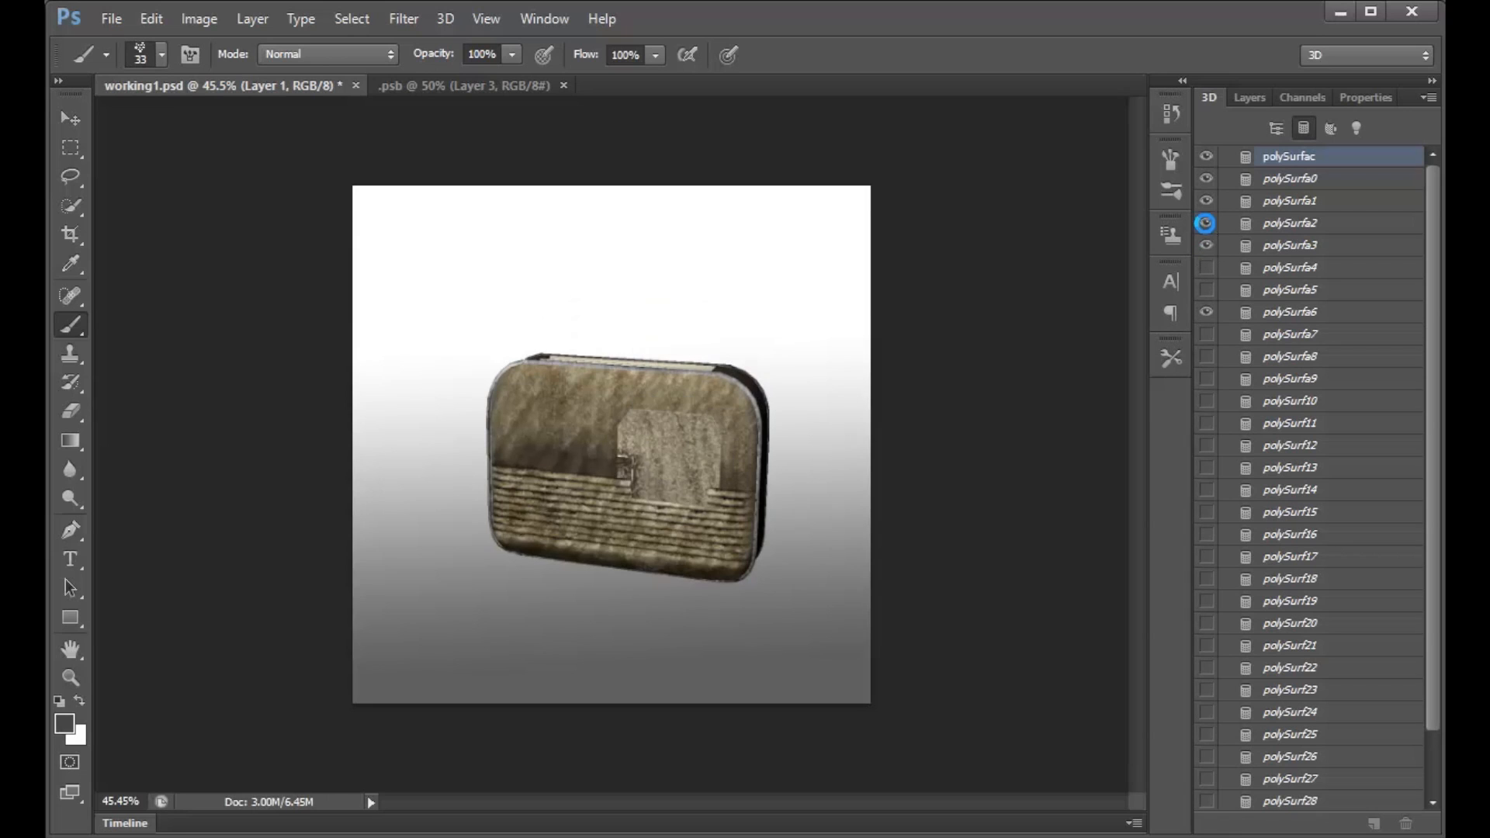
left_click(1207, 223)
left_click(1207, 201)
left_click(1207, 178)
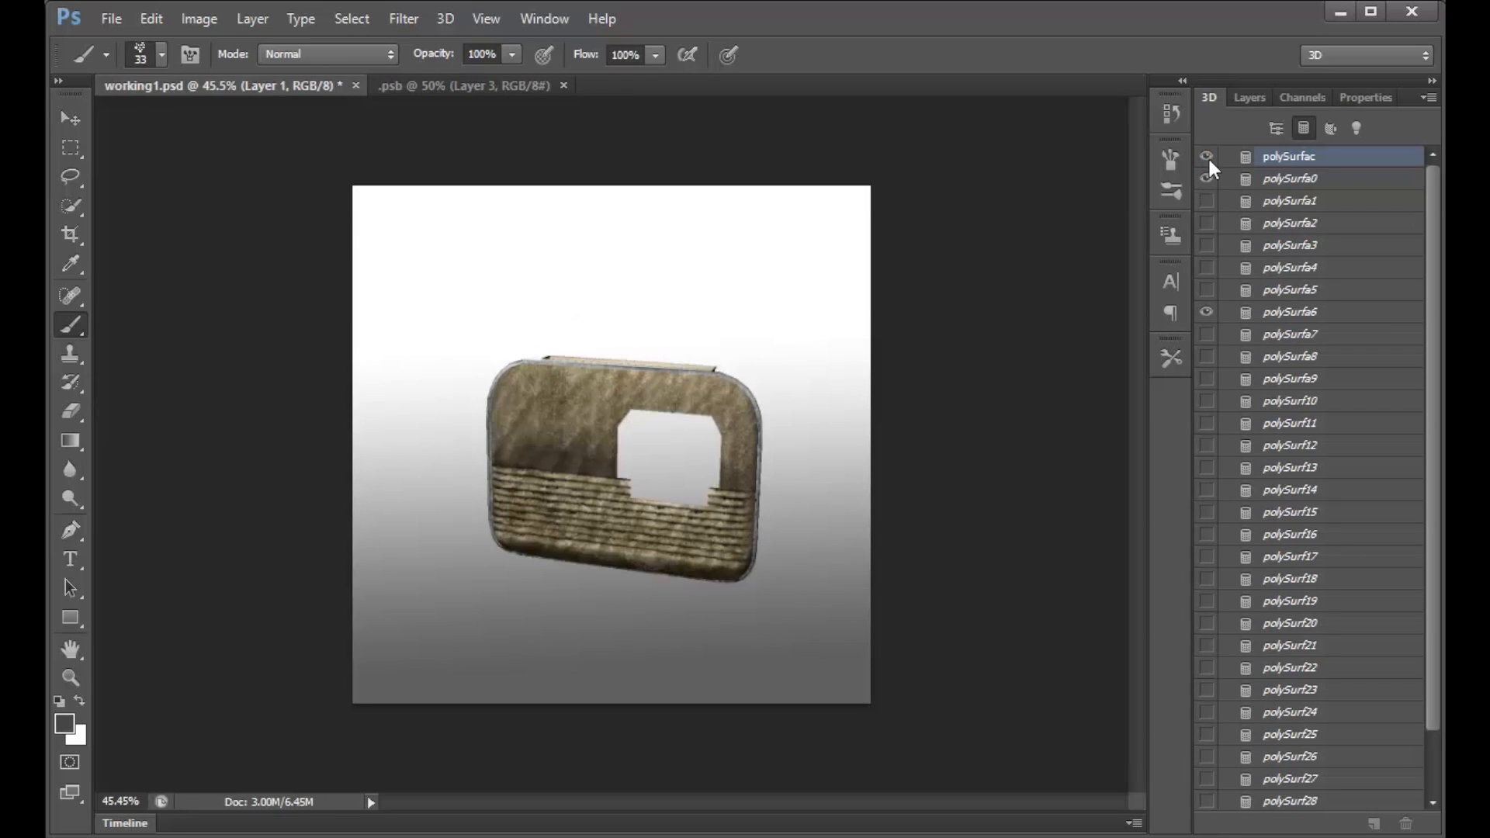
left_click(1207, 156)
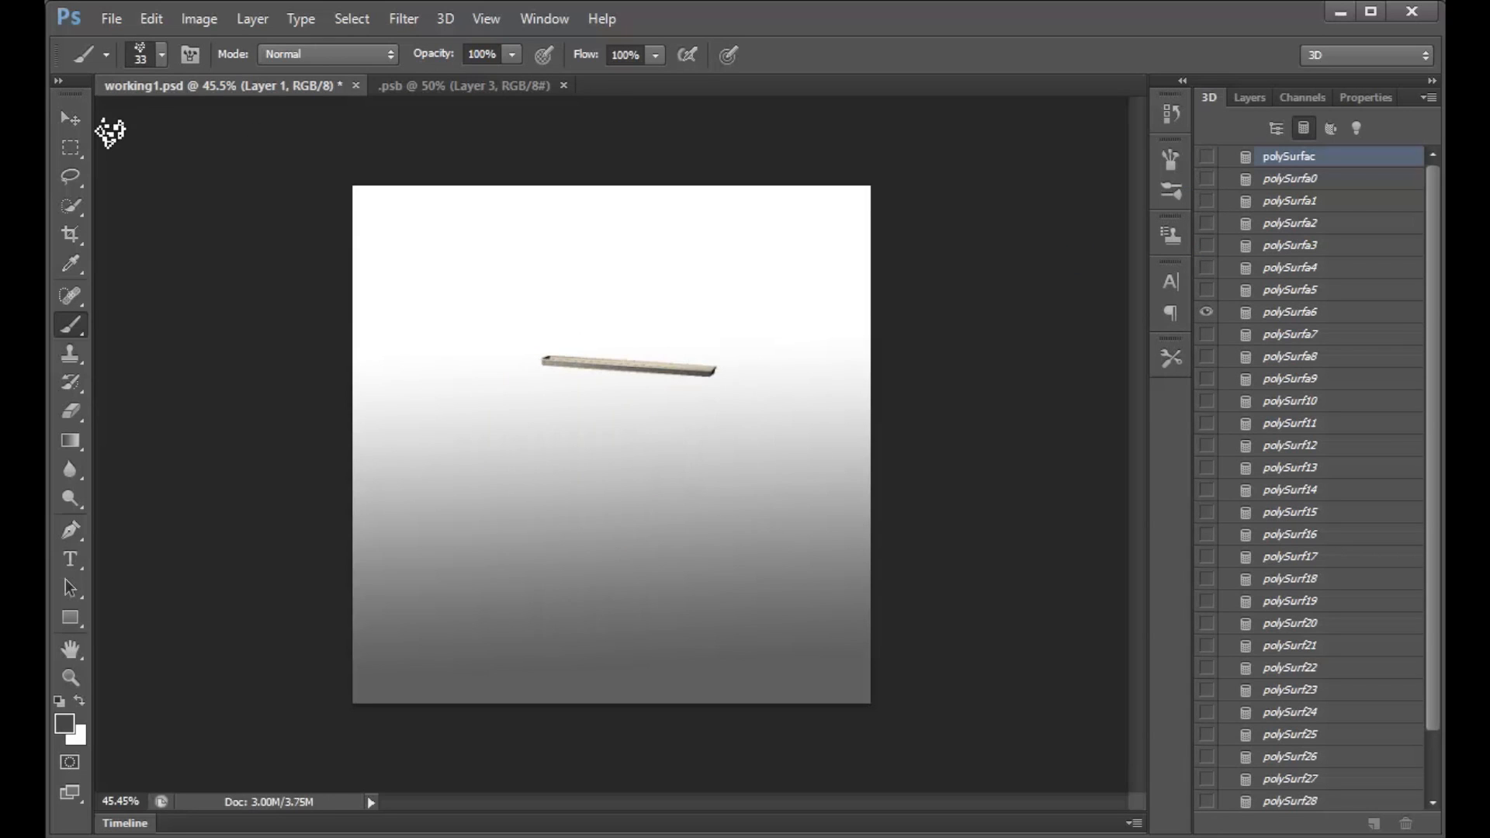